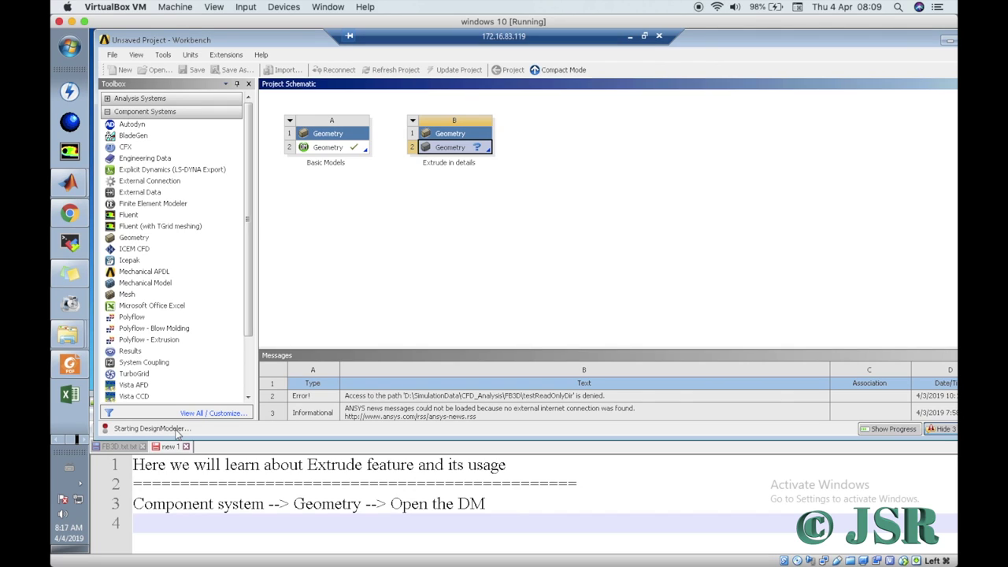
# Step: In the Notepad++ notes, add the line 'Now the Design Modular will Open --> Select the "Desired Length unit" as "m"'
pyautogui.click(144, 525)
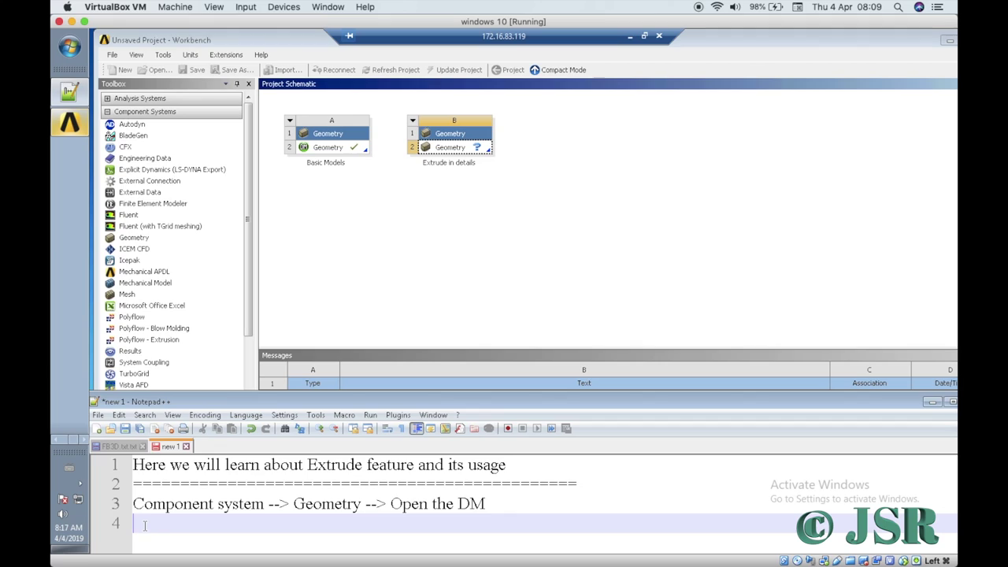
pyautogui.write('Now the Design Modular')
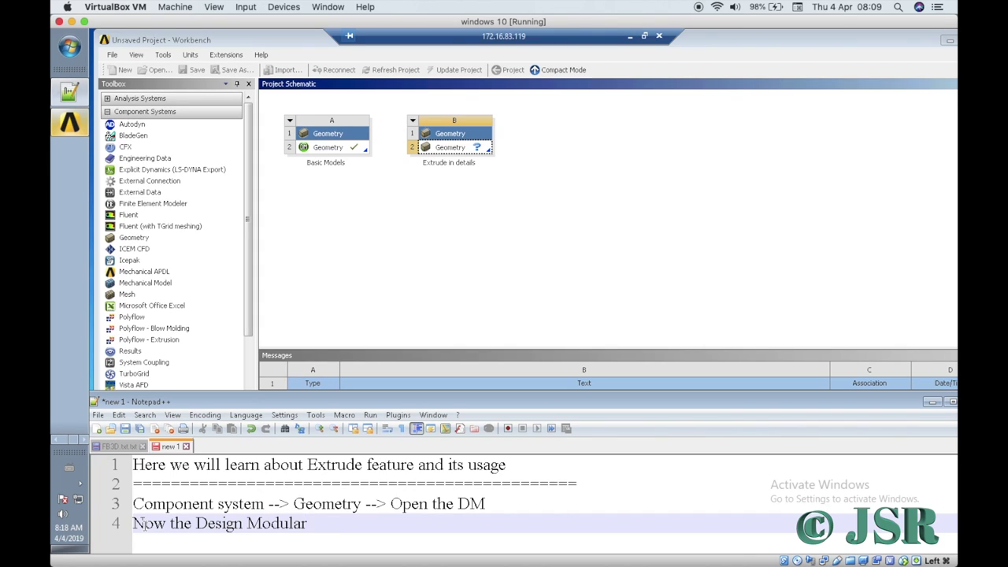
pyautogui.write(' wi')
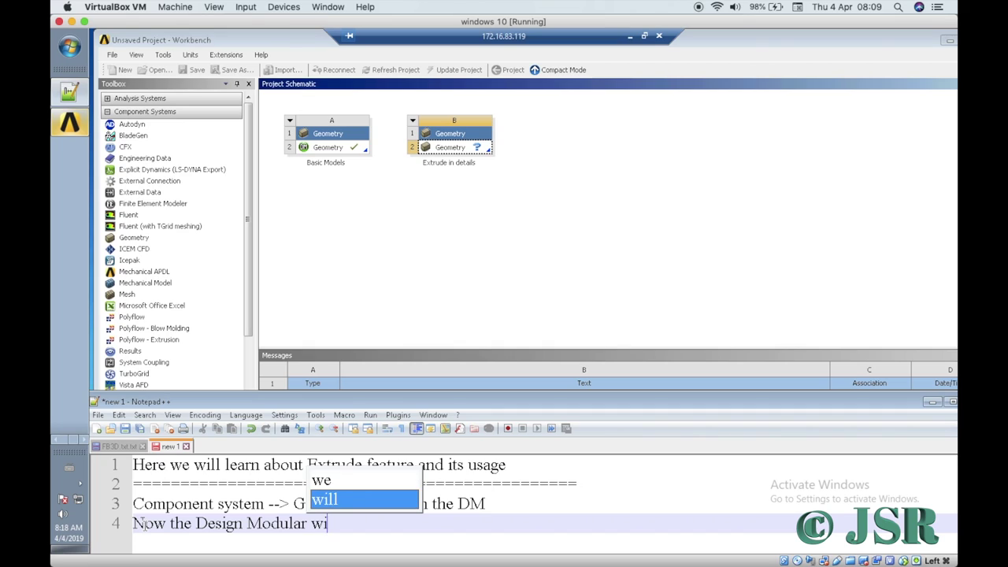
pyautogui.write('ll Op')
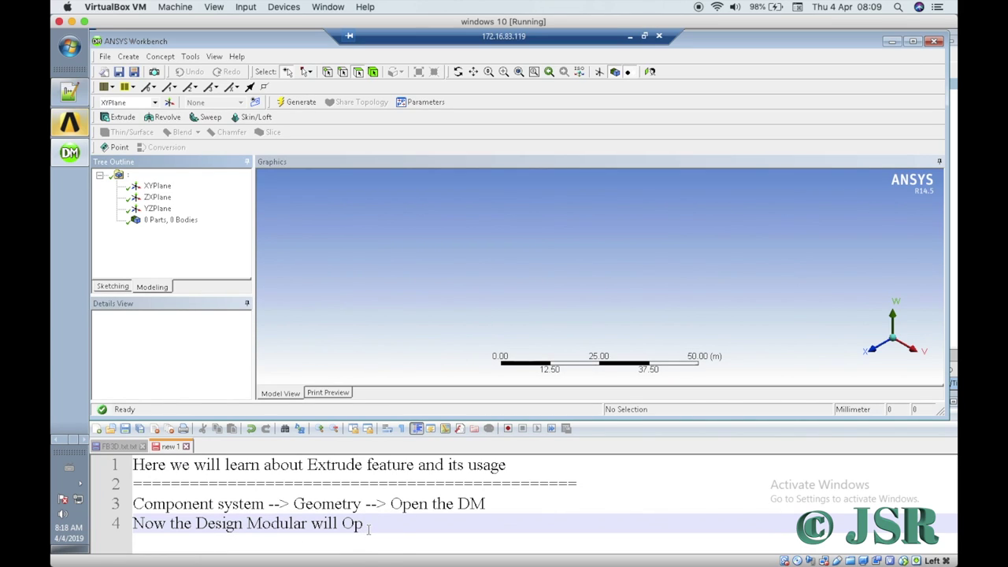
pyautogui.write('en ')
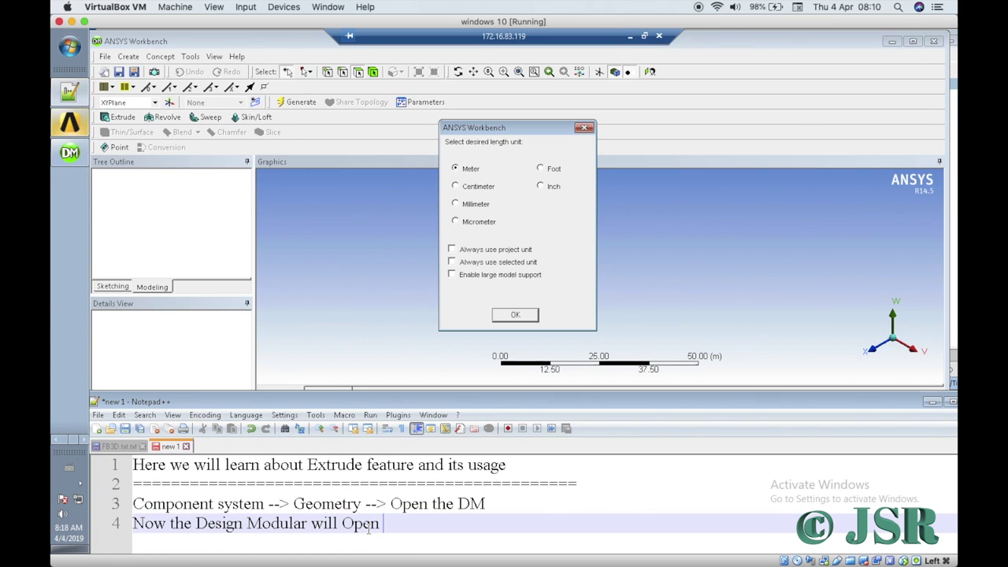
pyautogui.write('-->')
pyautogui.write('Select the ')
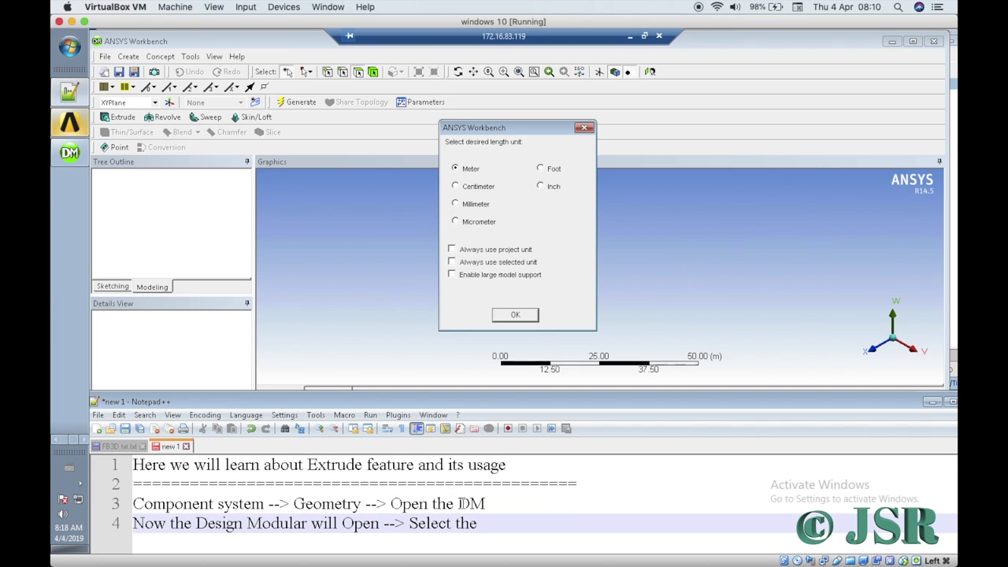
pyautogui.write('"Desired Len')
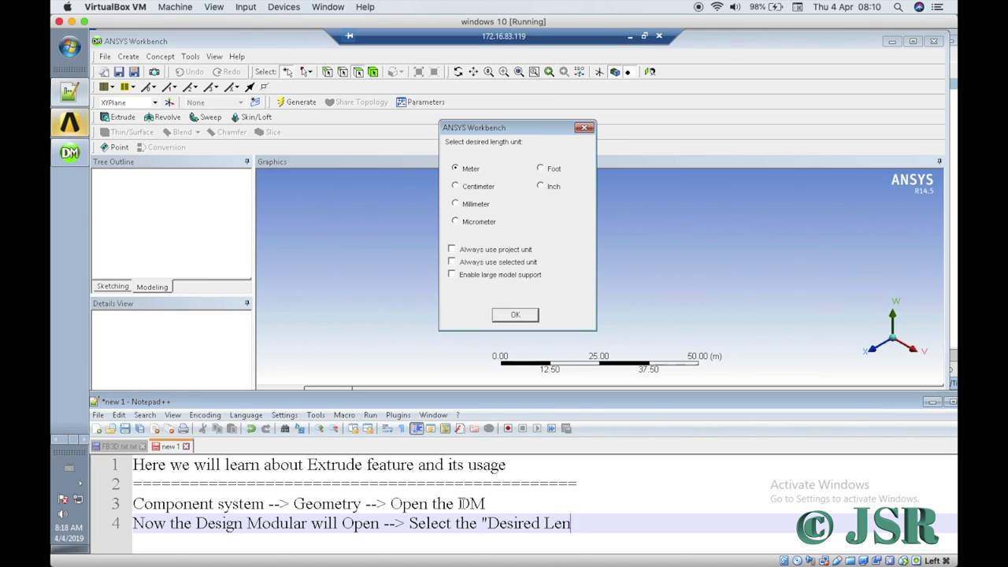
pyautogui.write('gth unit" as "m"')
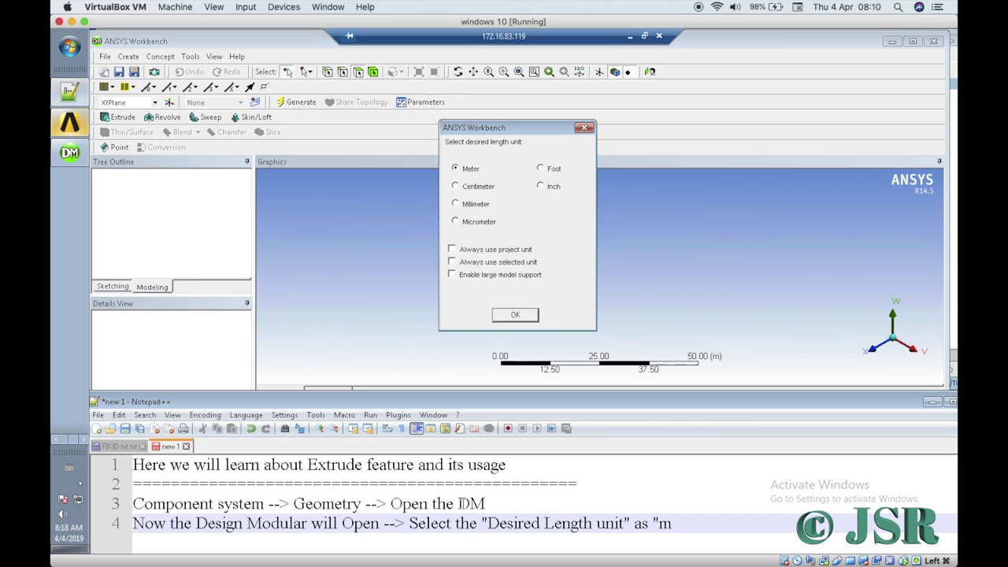
# Step: In DesignModeler, choose Meter as the desired length unit and accept the unit selection
pyautogui.click(456, 187)
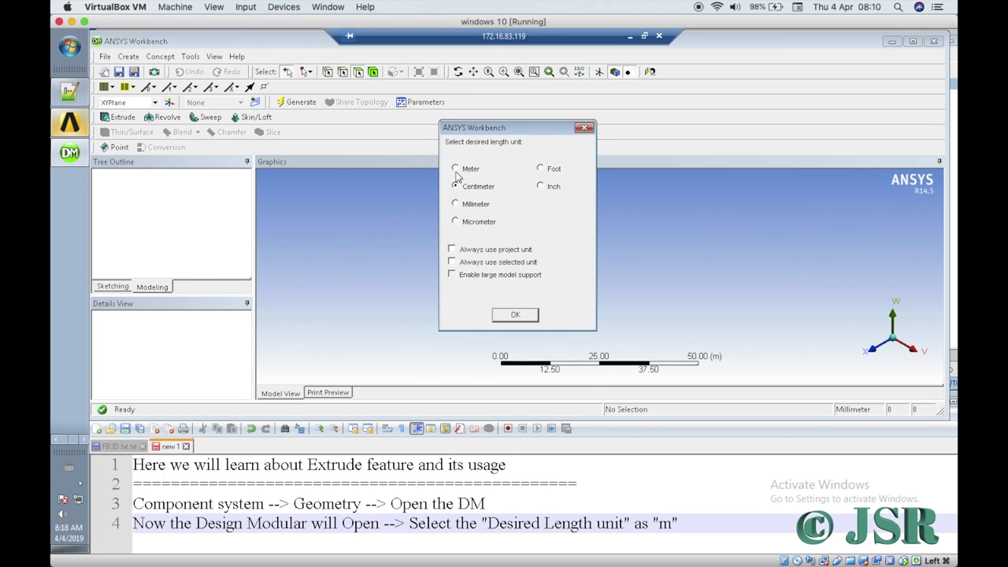
pyautogui.click(456, 169)
pyautogui.click(500, 318)
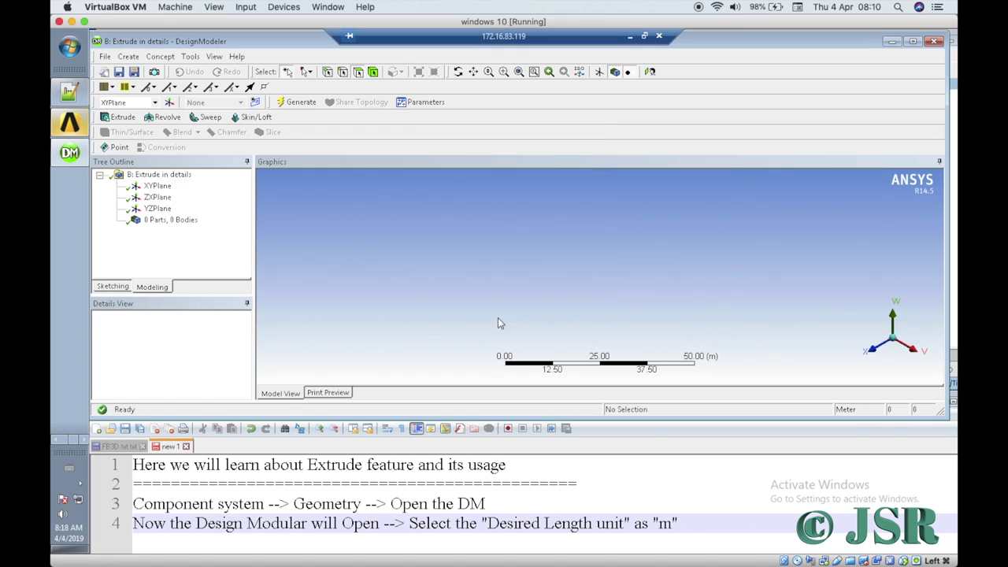
# Step: In Notepad++, finish the length unit note with '--> OK' and add empty lines below it
pyautogui.click(693, 526)
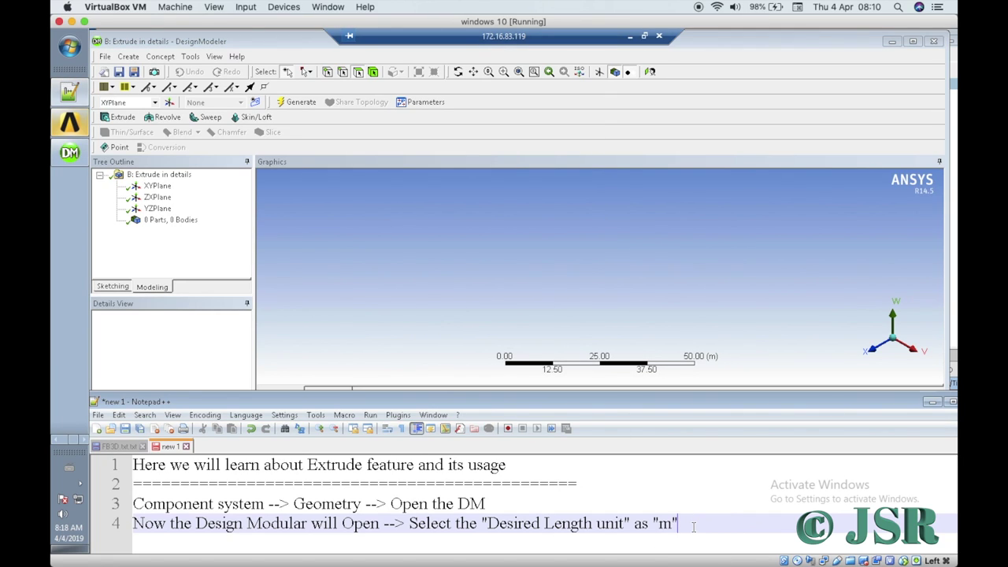
pyautogui.write('--> OK')
pyautogui.press('Return')
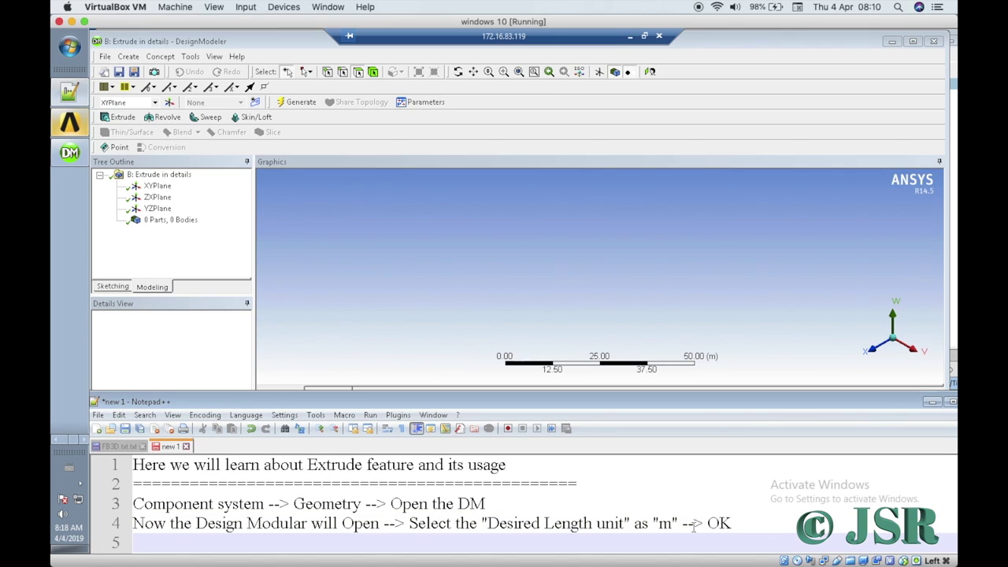
pyautogui.press('Return')
pyautogui.press('Return')
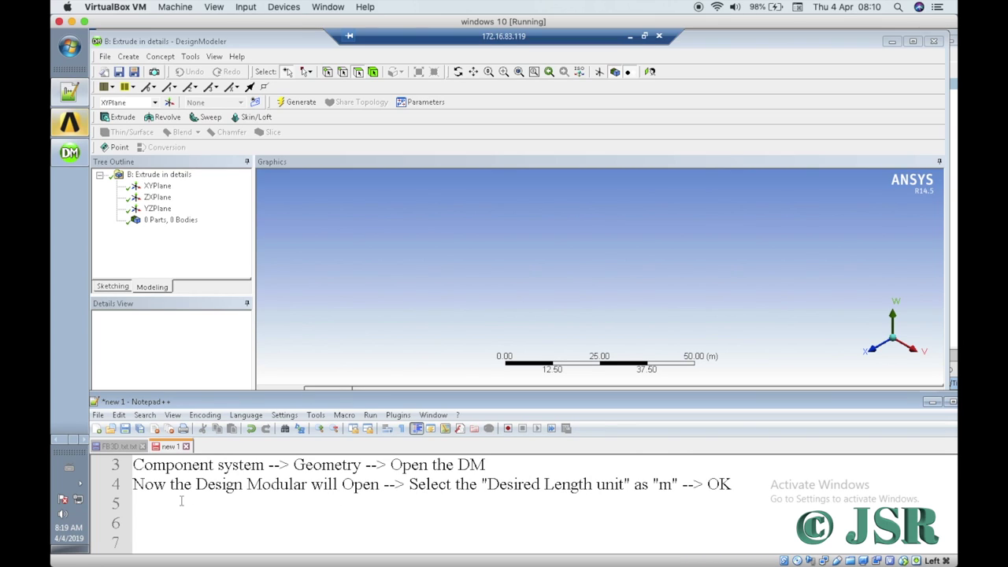
# Step: Write 'Select XY plane from tree outline -->' on line 5 of the notes
pyautogui.click(158, 504)
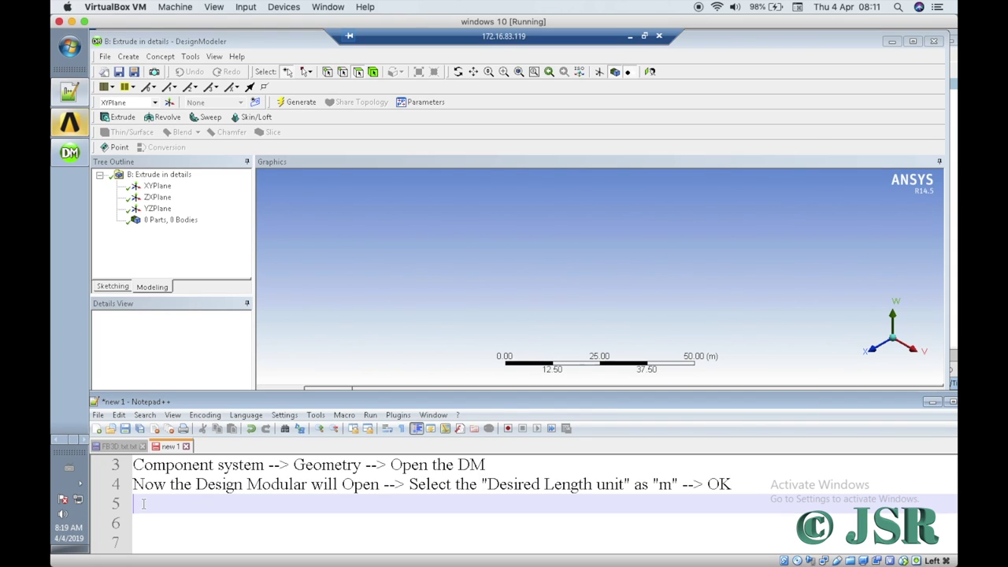
pyautogui.write('Se')
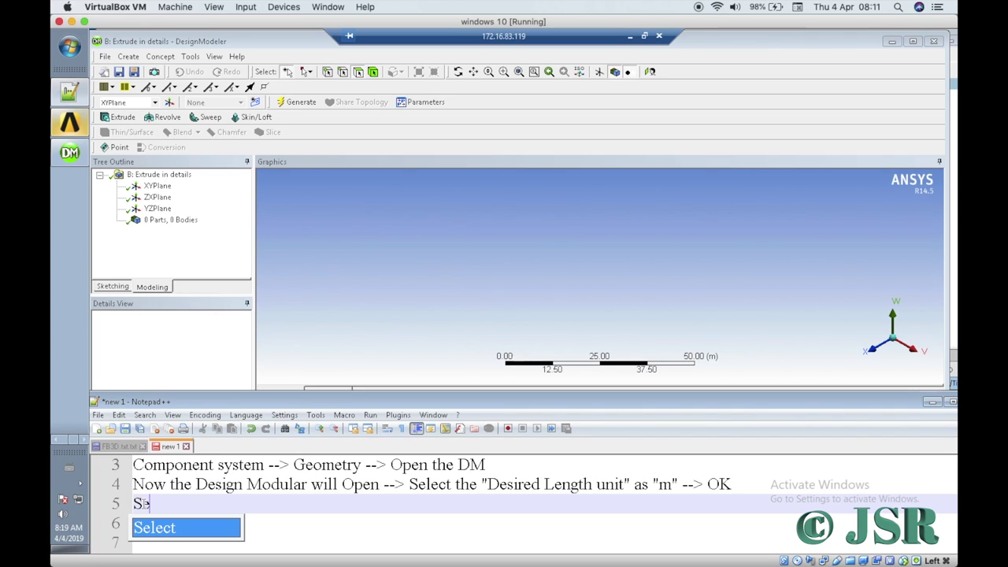
pyautogui.write('lect XY plane ')
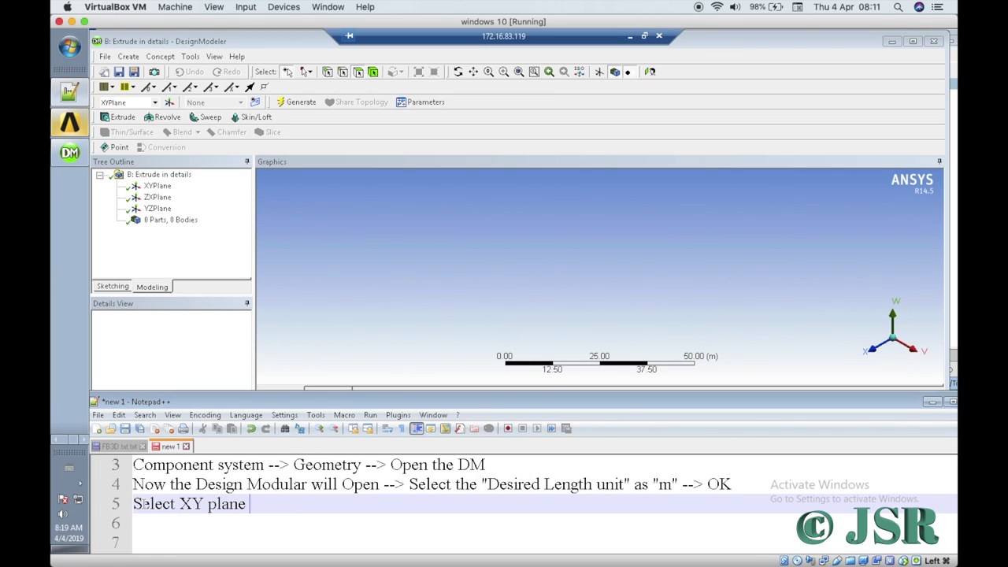
pyautogui.write('from tree out')
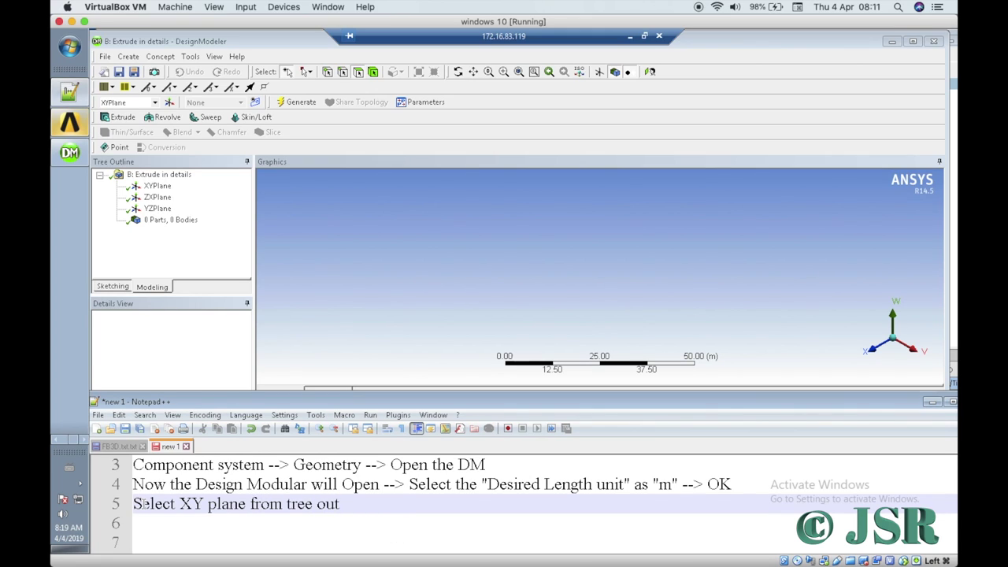
pyautogui.write('line -->')
# Step: In DesignModeler, create a new sketch on the XYPlane
pyautogui.click(126, 163)
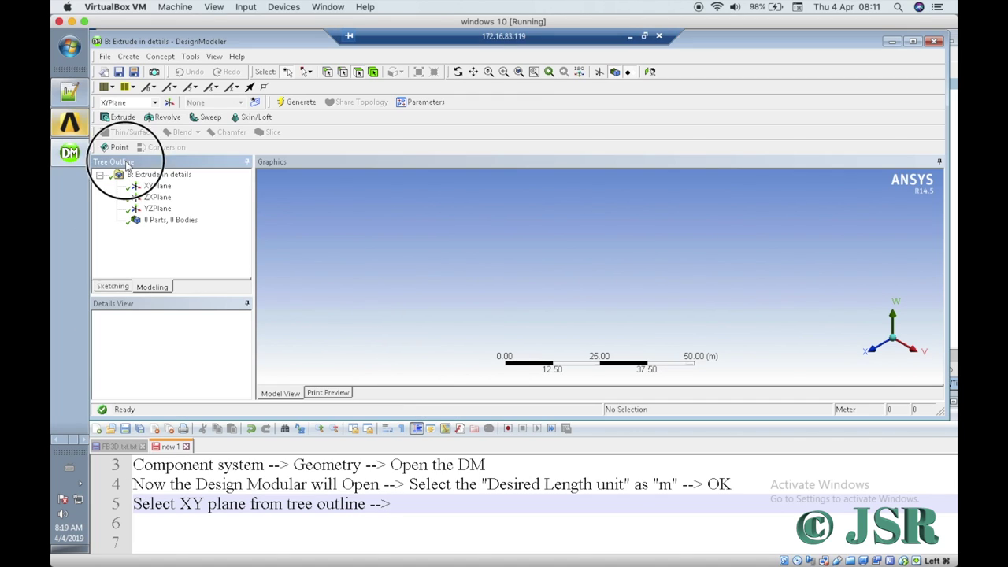
pyautogui.click(157, 186)
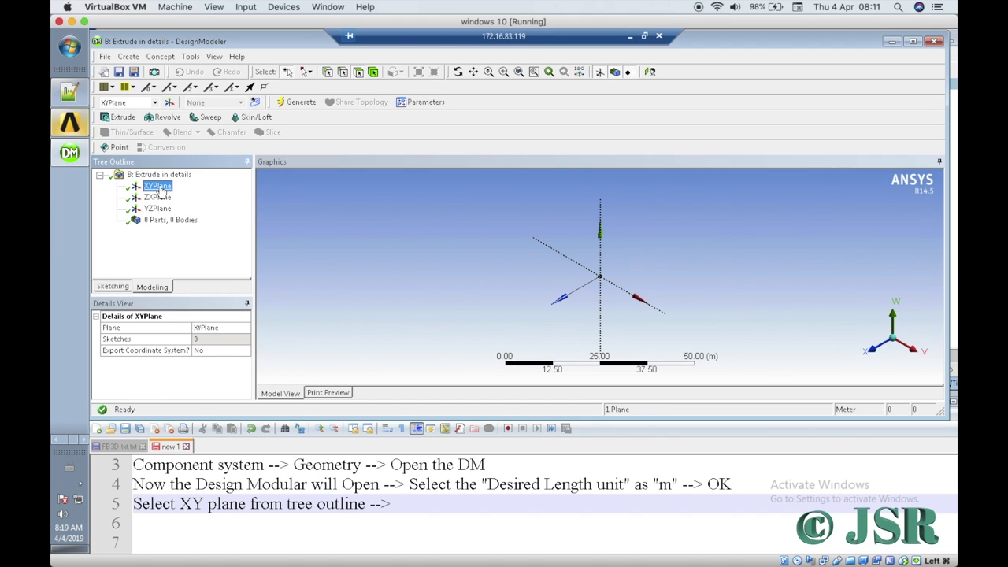
pyautogui.click(255, 103)
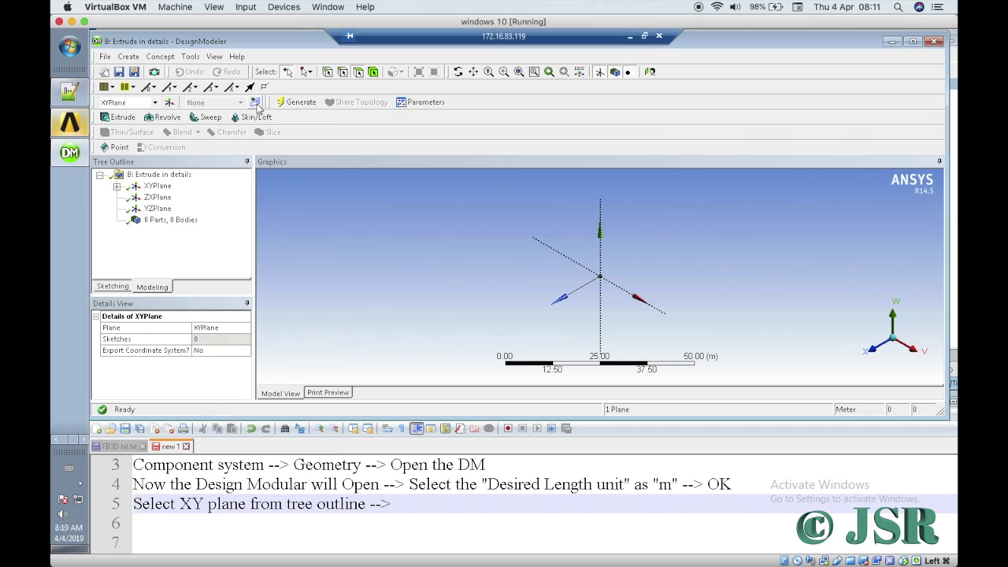
# Step: In Notepad++, extend the XY plane note with 'Click on sketch icon --> Look at'
pyautogui.click(397, 504)
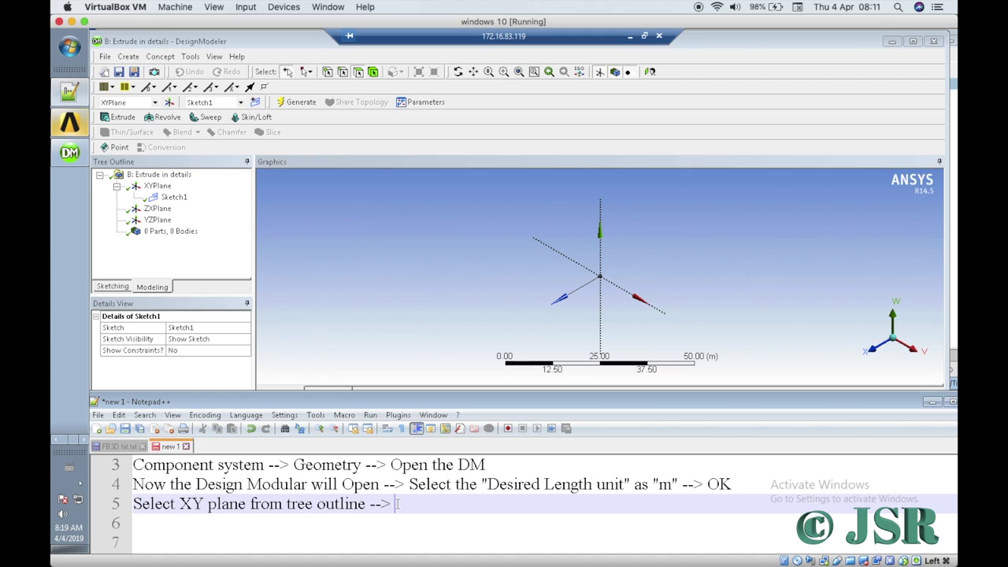
pyautogui.write('Click on sketch')
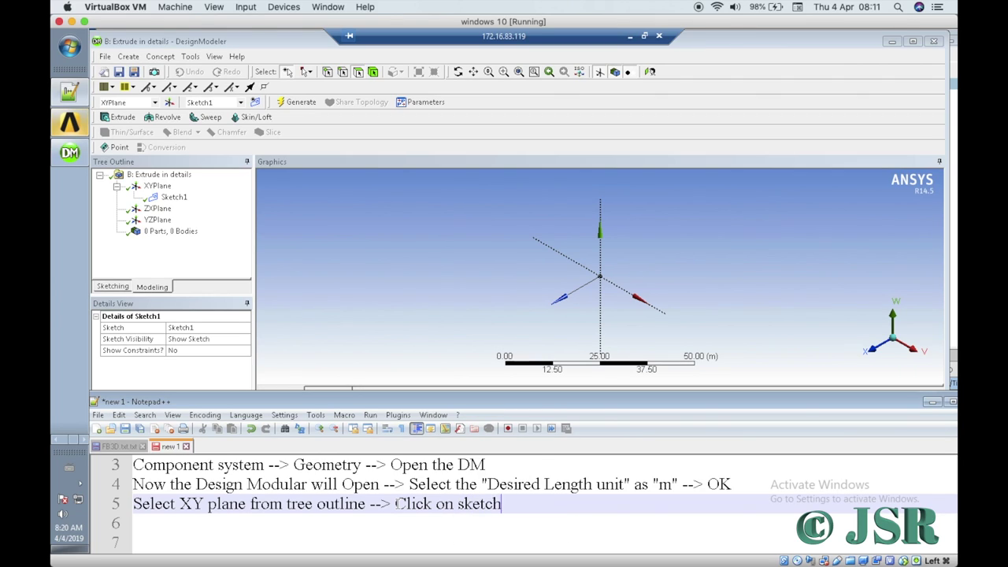
pyautogui.write(' tab')
pyautogui.write(' -->')
pyautogui.click(528, 504)
pyautogui.press('BackSpace')
pyautogui.press('BackSpace')
pyautogui.press('BackSpace')
pyautogui.write('icon -->')
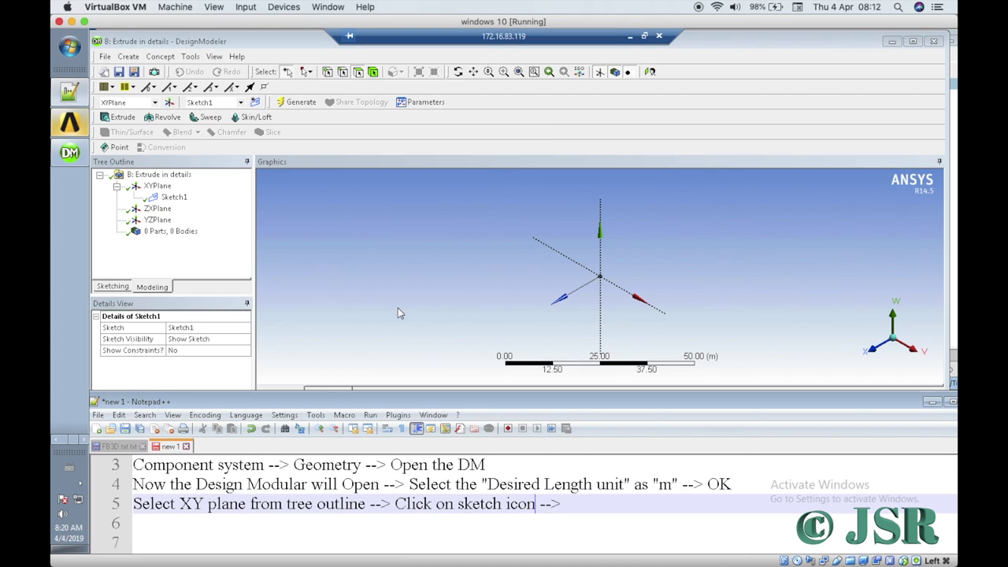
pyautogui.click(573, 501)
pyautogui.click(584, 504)
pyautogui.write('Look at')
# Step: In DesignModeler, orient the view with Look At to face the XY plane, and select Sketch1
pyautogui.click(687, 285)
pyautogui.rightClick(672, 245)
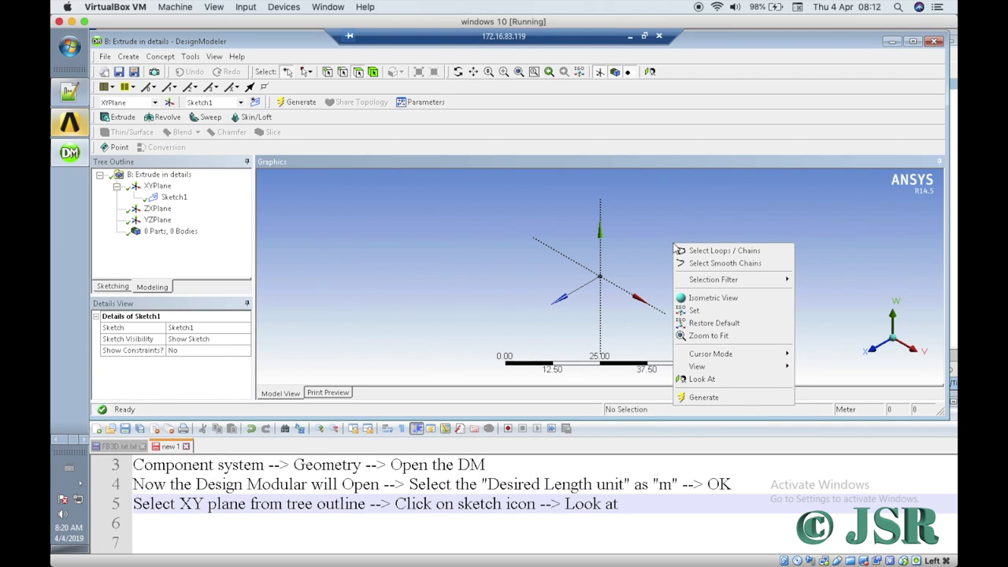
pyautogui.click(702, 378)
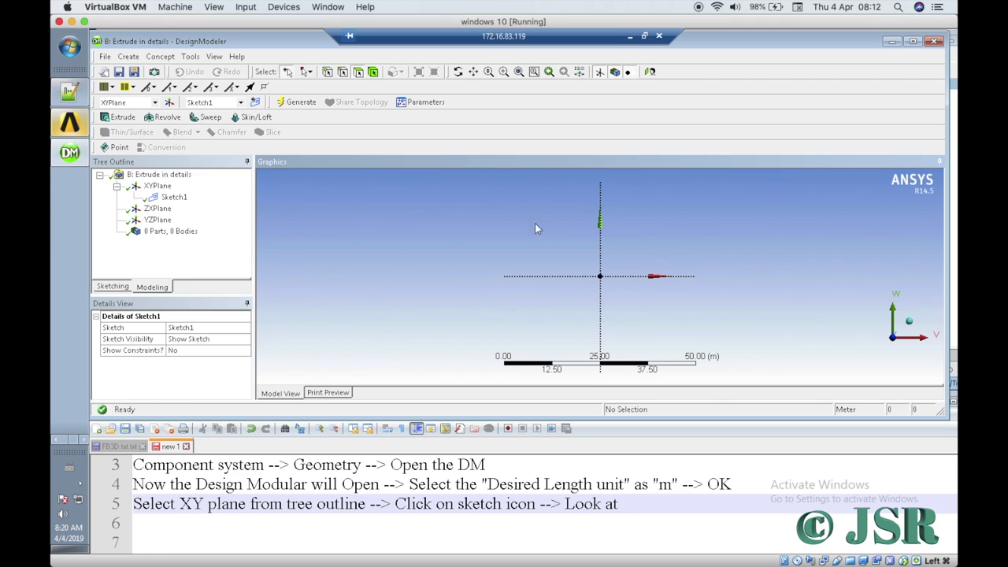
pyautogui.click(181, 200)
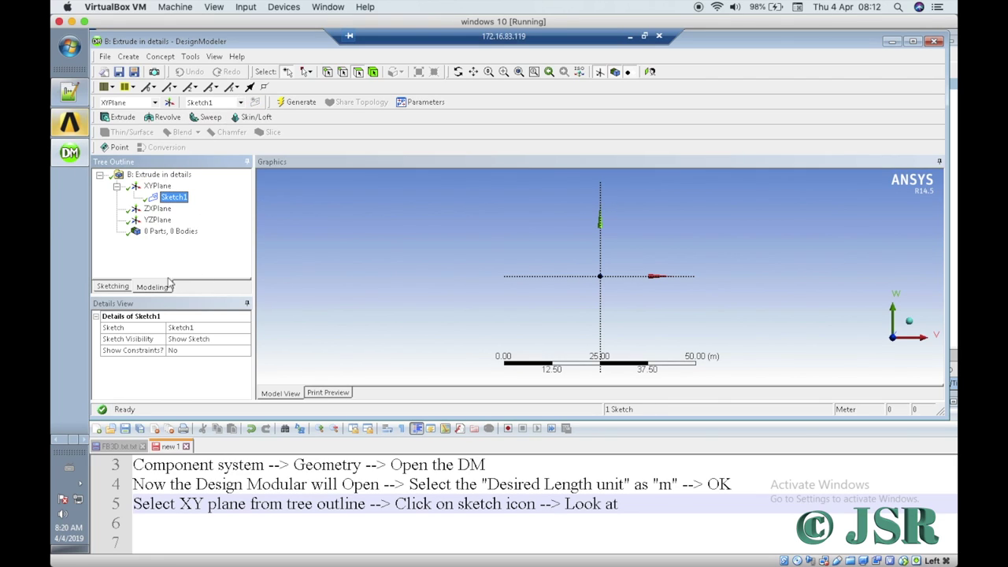
# Step: In Notepad++, start a new note line below the Look at instruction with 'Sketching -->'
pyautogui.click(629, 502)
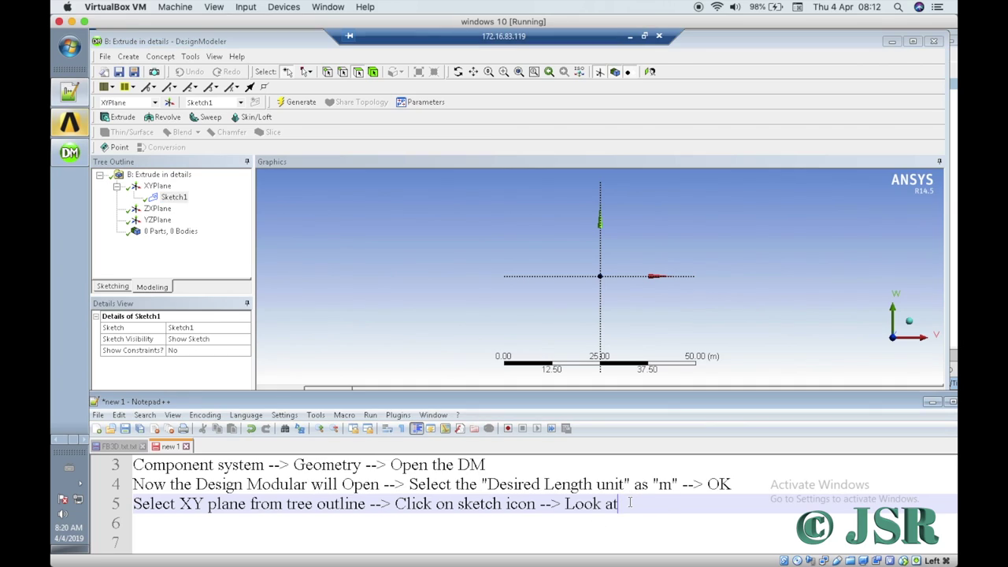
pyautogui.press('Return')
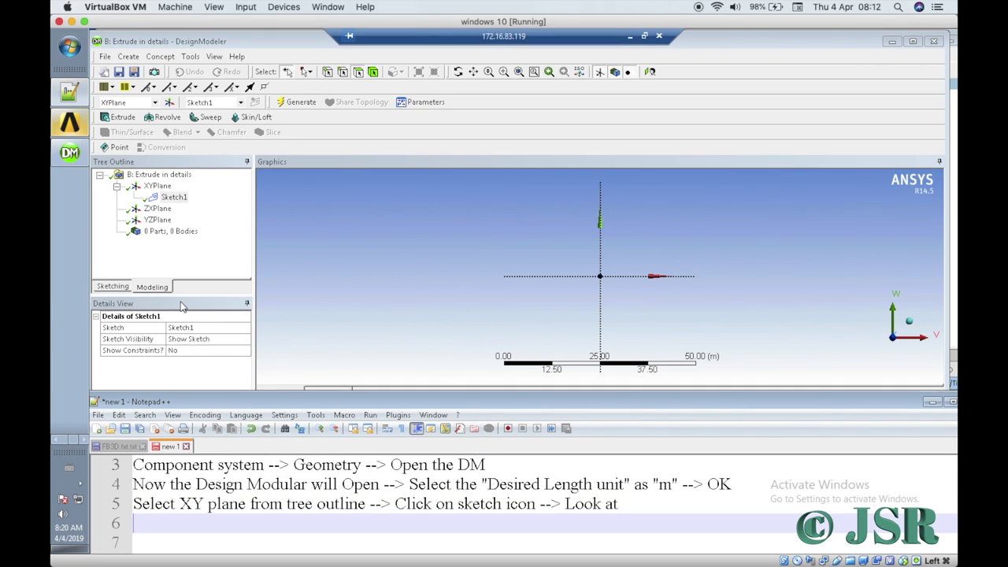
pyautogui.write('S')
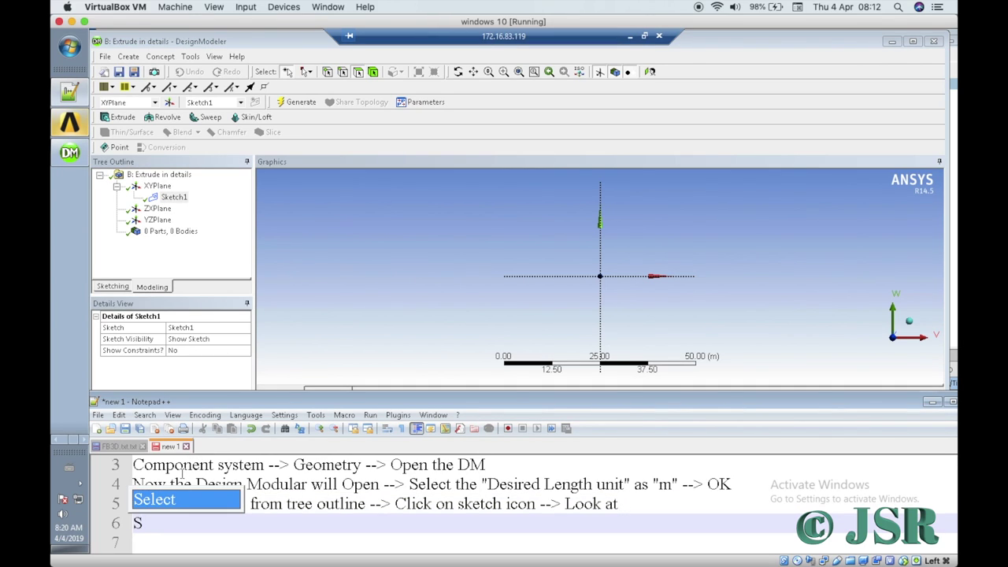
pyautogui.write('ketching -->')
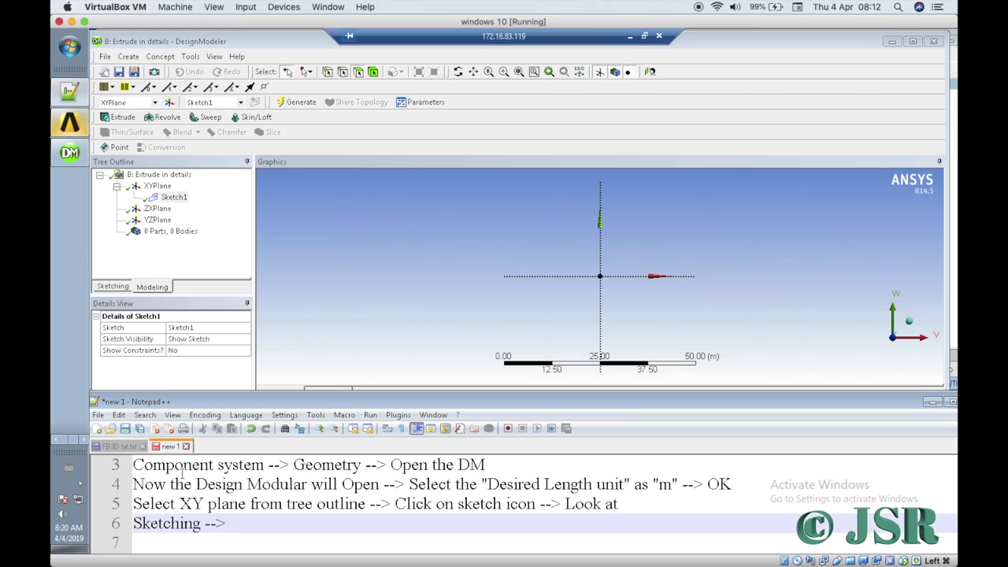
# Step: Switch DesignModeler to sketching mode for Sketch1 and append 'Draw -->' to the Notepad++ line
pyautogui.click(118, 288)
pyautogui.click(259, 524)
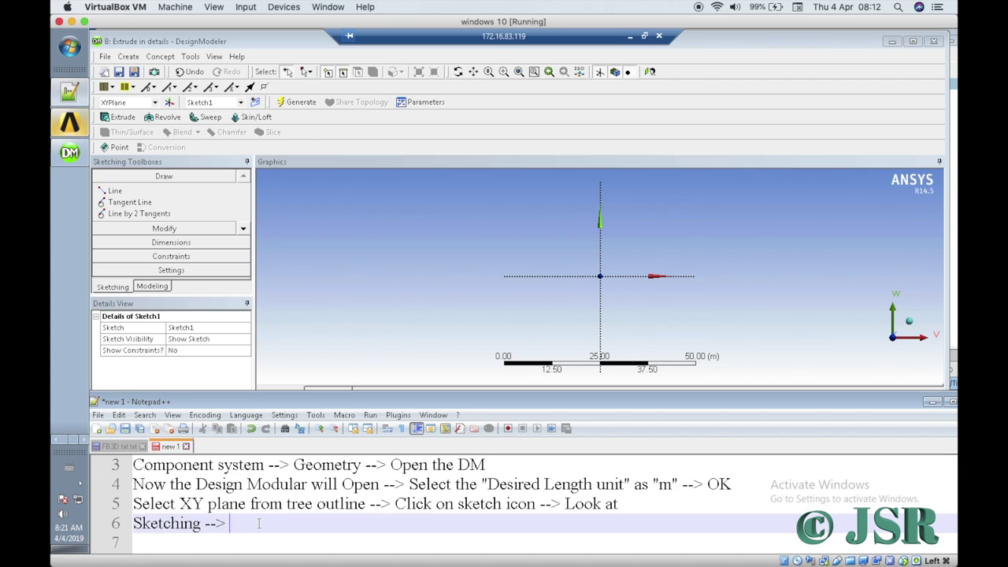
pyautogui.write('Dra')
pyautogui.write('w -->')
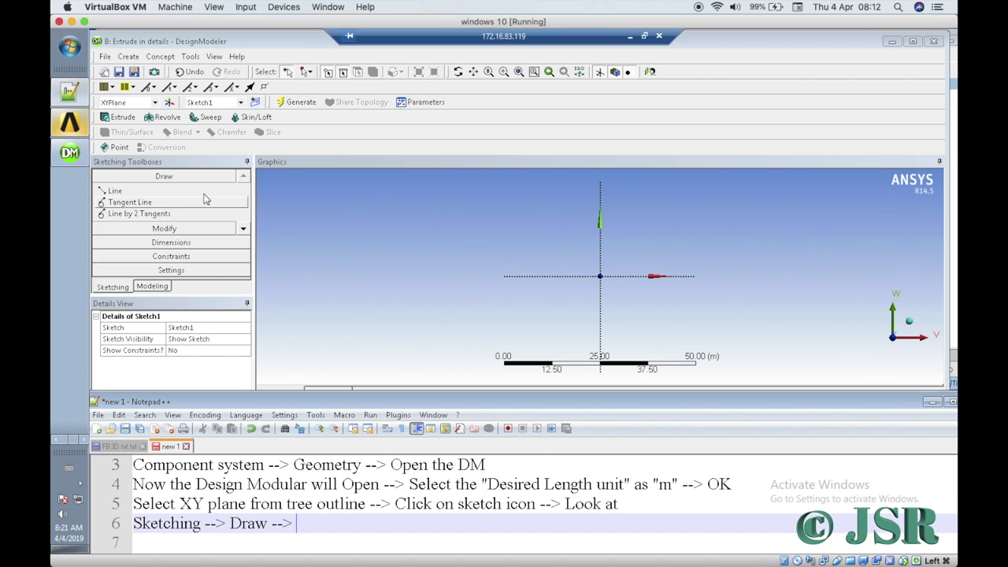
# Step: Bring the Rectangle draw tool into view in DesignModeler and append 'Rectangle -->' to the Notepad++ line
pyautogui.click(244, 229)
pyautogui.click(244, 229)
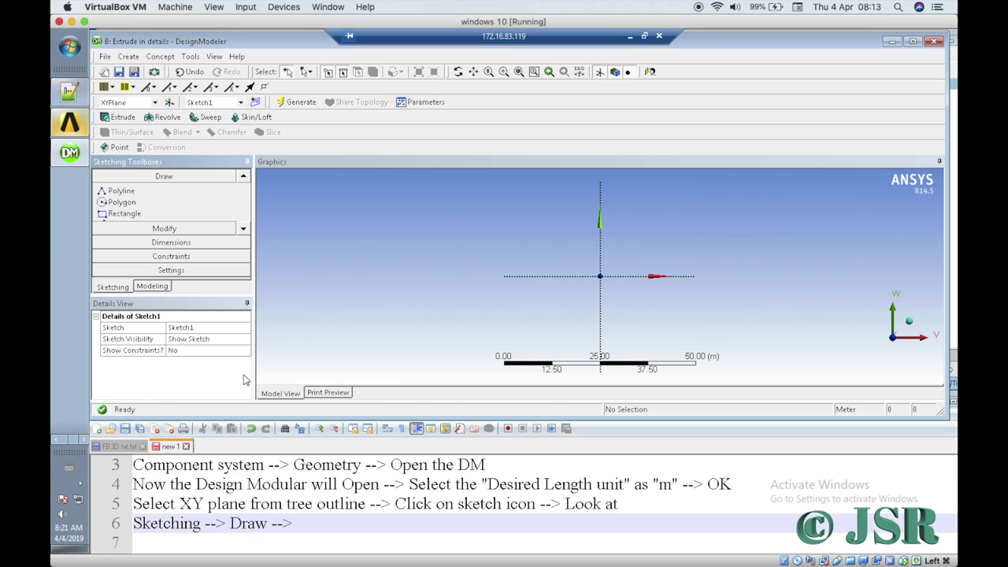
pyautogui.click(304, 521)
pyautogui.write('Recta')
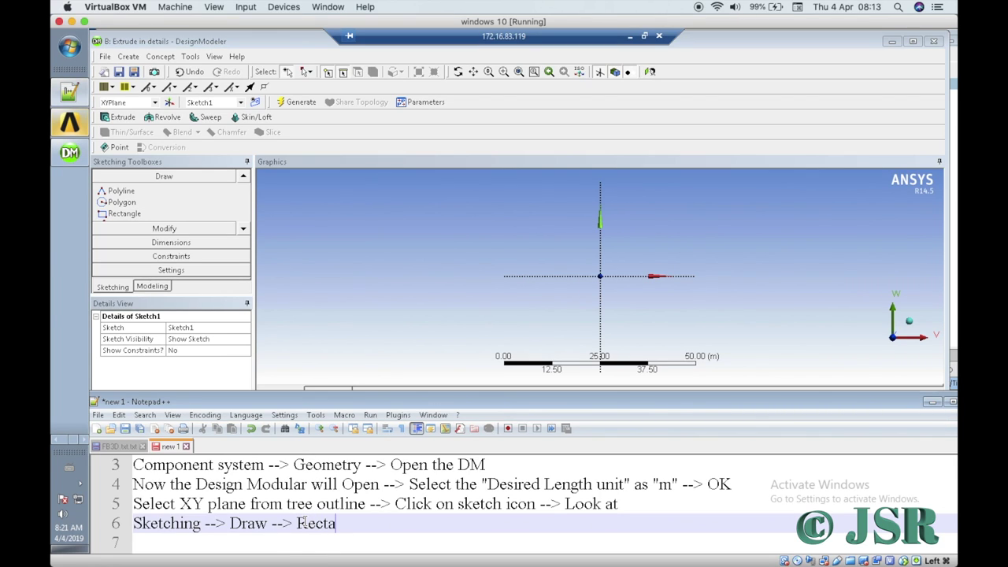
pyautogui.write('ngle -->')
# Step: In DesignModeler, sketch a rectangle about 23.3 m by 9.2 m with one corner on the origin, discarding any extra started rectangle
pyautogui.click(135, 217)
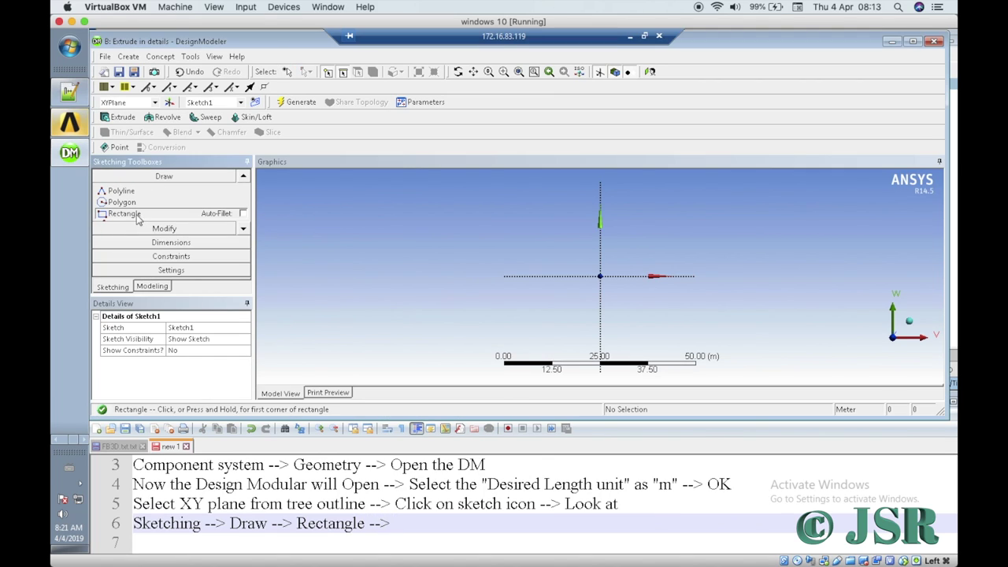
pyautogui.click(600, 274)
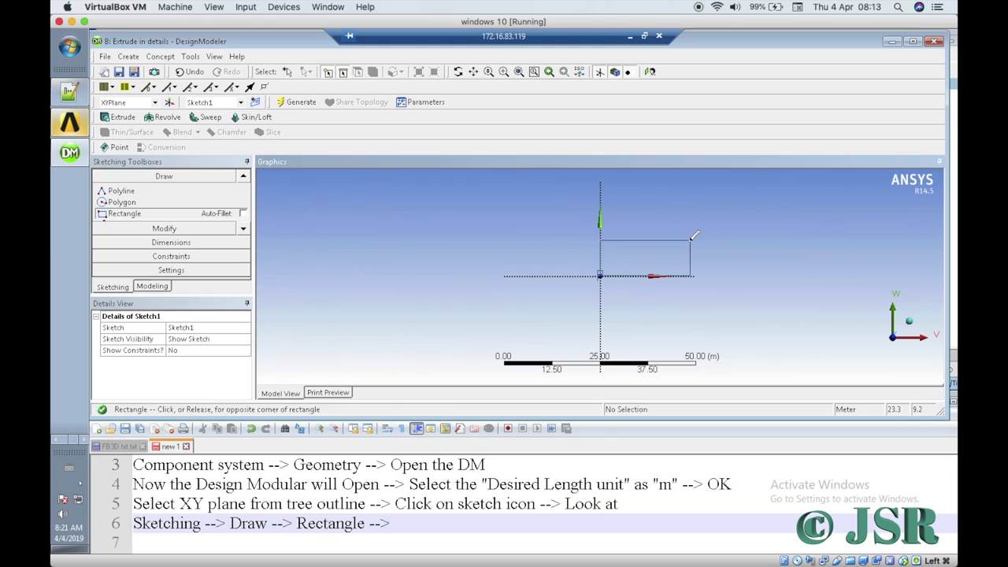
pyautogui.click(690, 240)
pyautogui.click(691, 238)
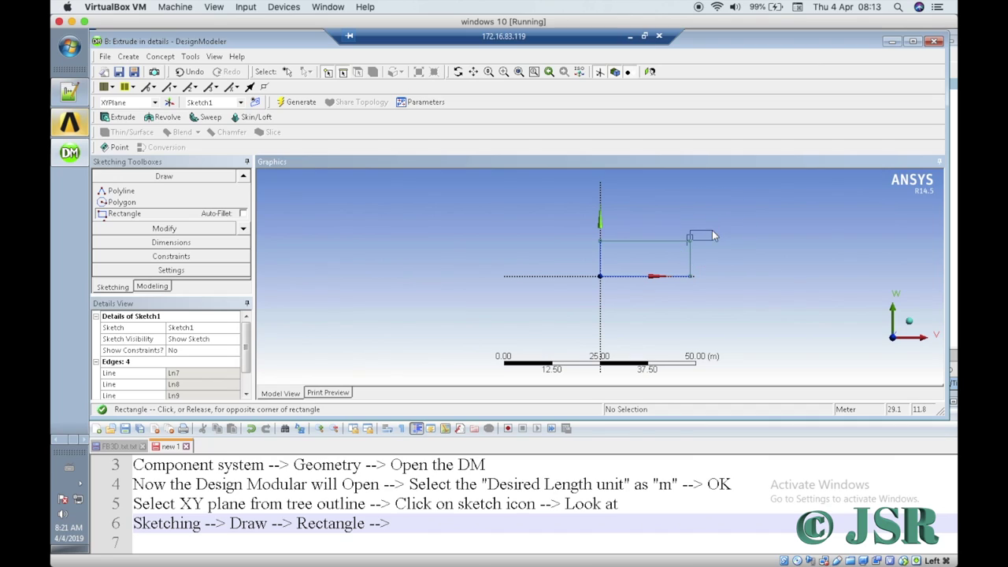
pyautogui.rightClick(712, 230)
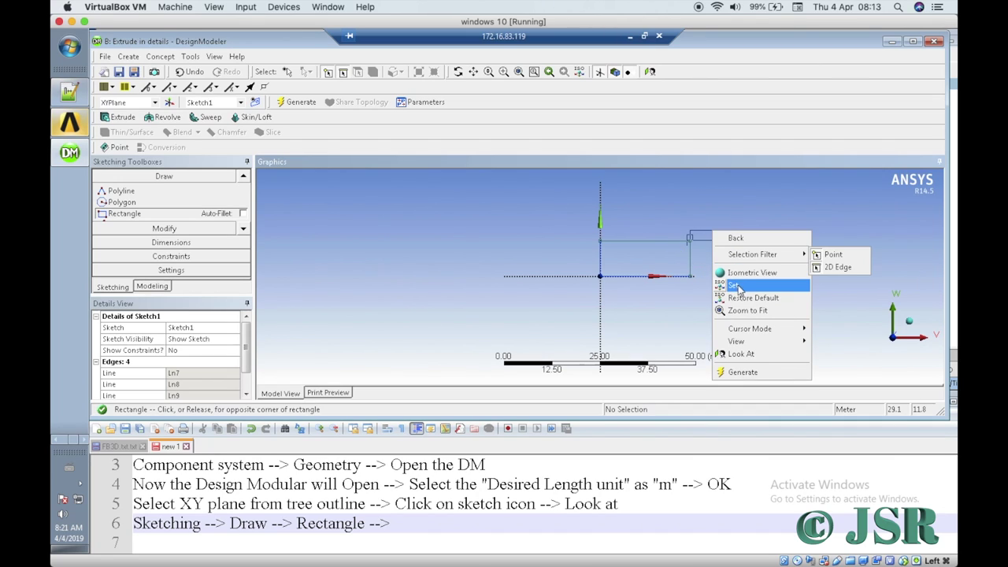
pyautogui.moveTo(764, 248)
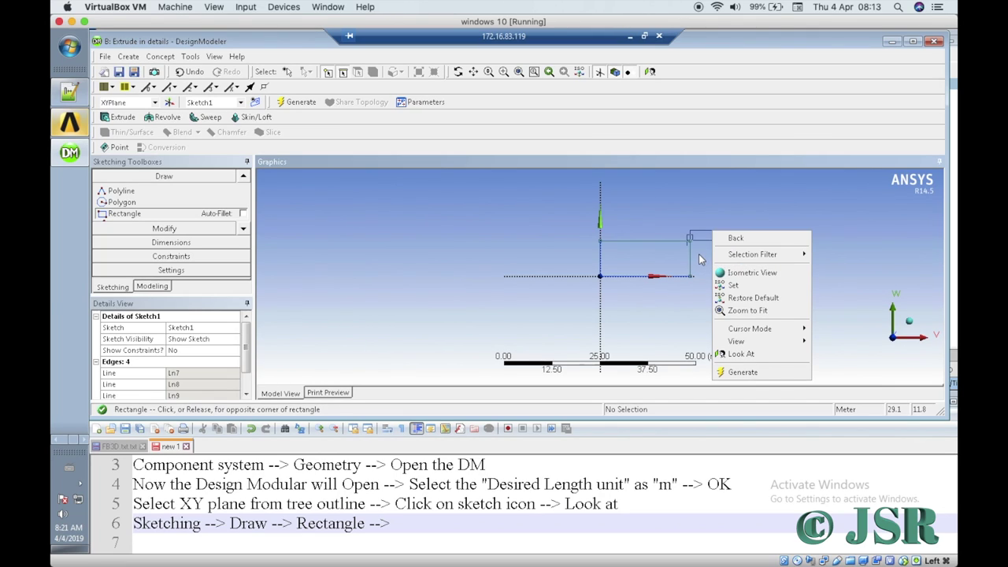
pyautogui.click(736, 238)
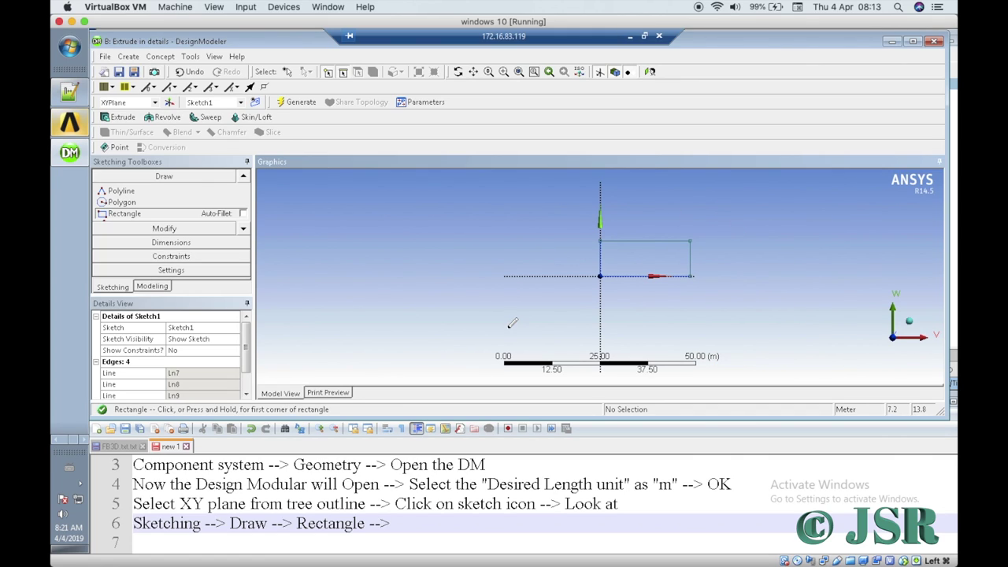
# Step: In Notepad++, finish the Rectangle instruction line with 'draw a rectangle' and add blank lines below it
pyautogui.click(395, 524)
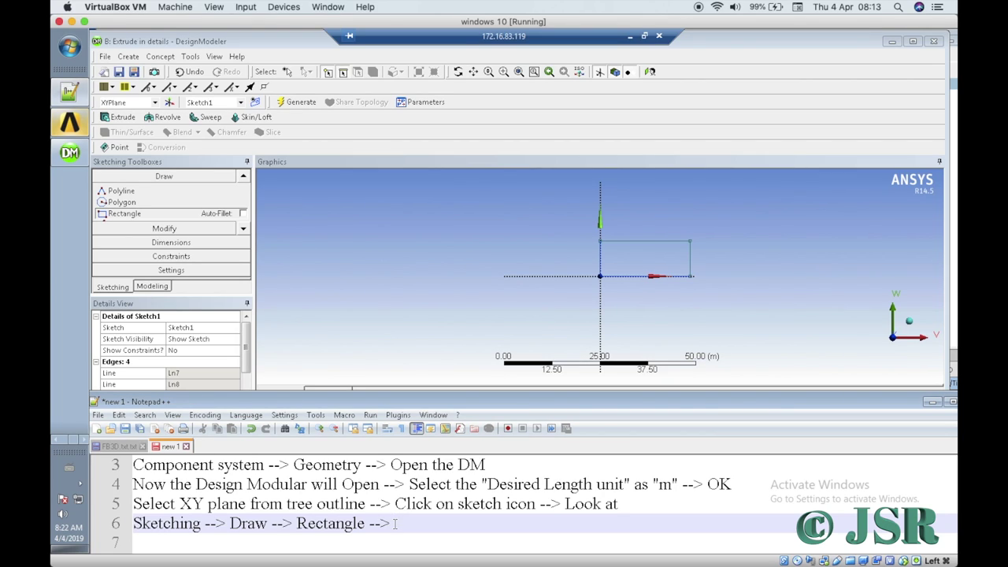
pyautogui.write('Drwa')
pyautogui.press('BackSpace')
pyautogui.press('BackSpace')
pyautogui.write('aw a rectangle --')
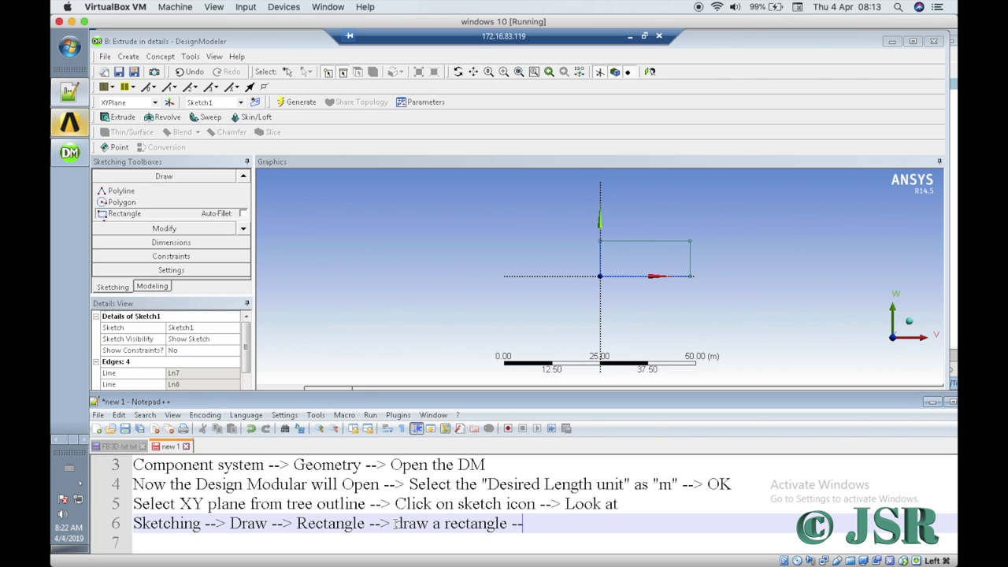
pyautogui.press('BackSpace')
pyautogui.press('BackSpace')
pyautogui.press('BackSpace')
pyautogui.press('Return')
pyautogui.press('Return')
pyautogui.press('Return')
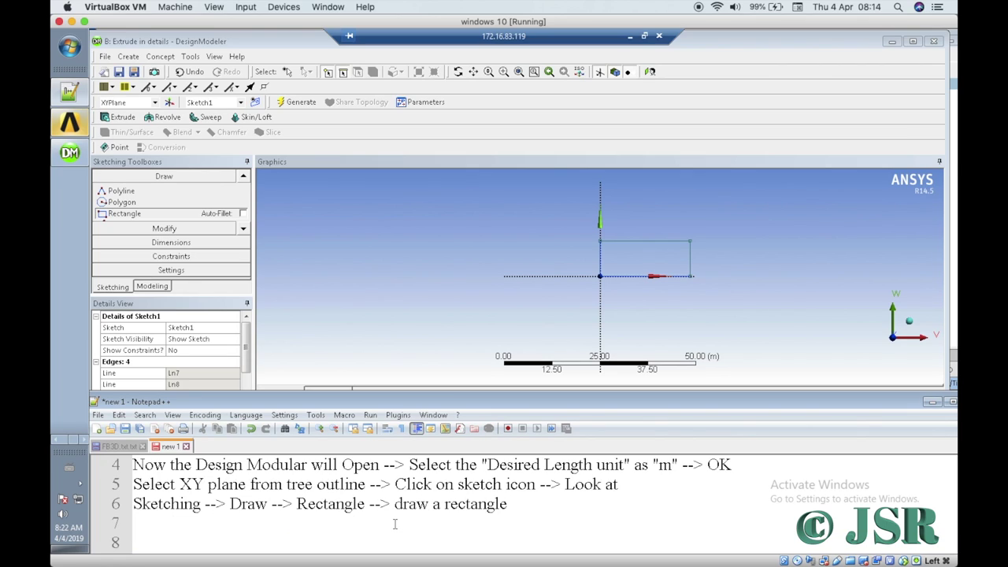
# Step: Start line 7 of the notes with '(Concept)-->'
pyautogui.click(172, 510)
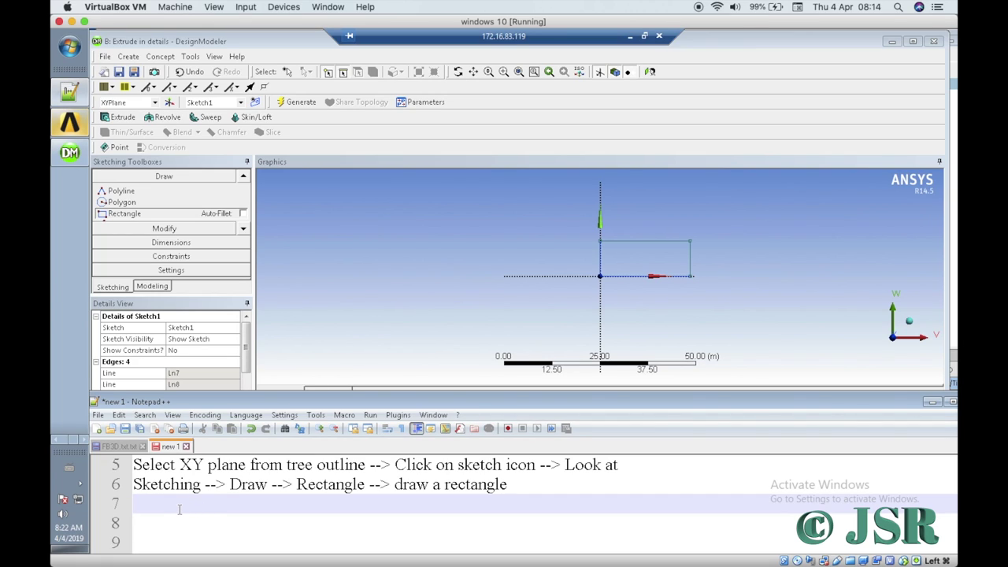
pyautogui.write('Co')
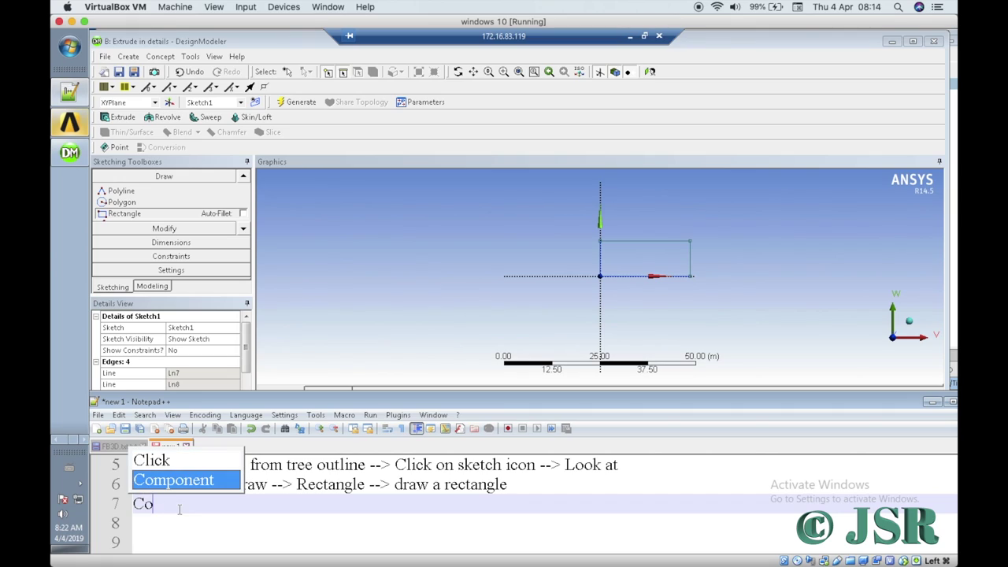
pyautogui.write('ncept')
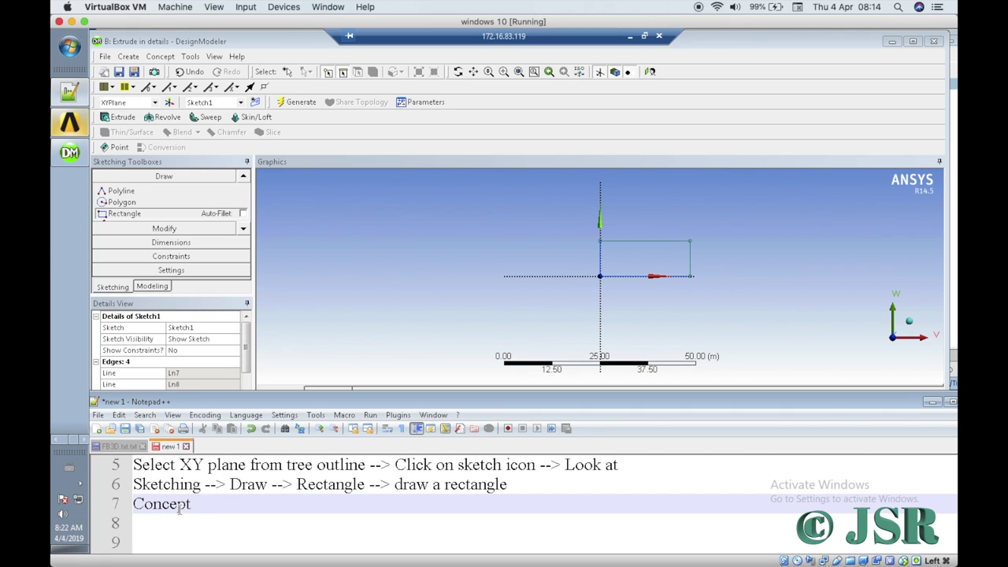
pyautogui.write(')')
pyautogui.click(135, 504)
pyautogui.write('(')
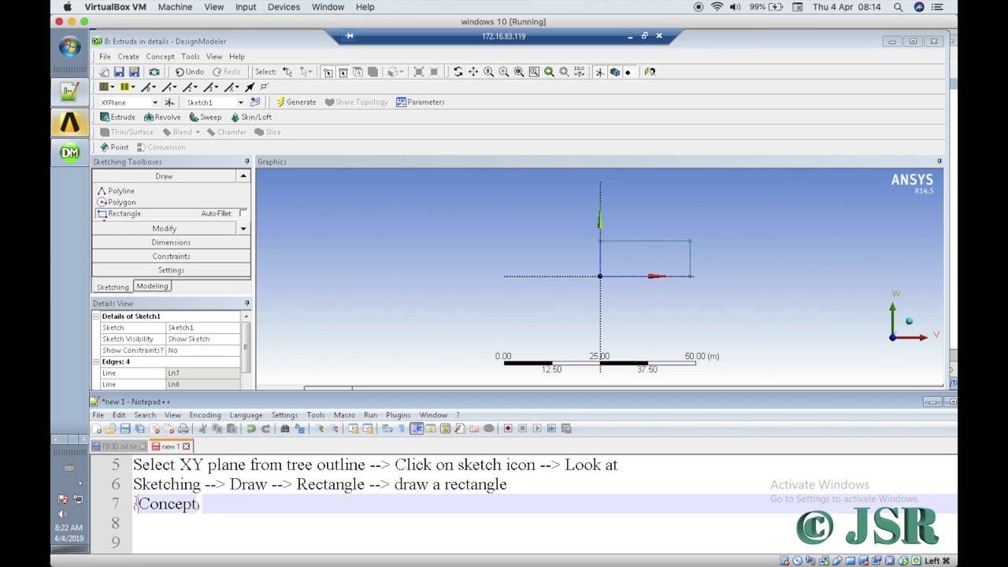
pyautogui.click(220, 505)
pyautogui.write('-->')
# Step: In DesignModeler, return to modeling mode and start a Surfaces From Sketches feature
pyautogui.click(166, 62)
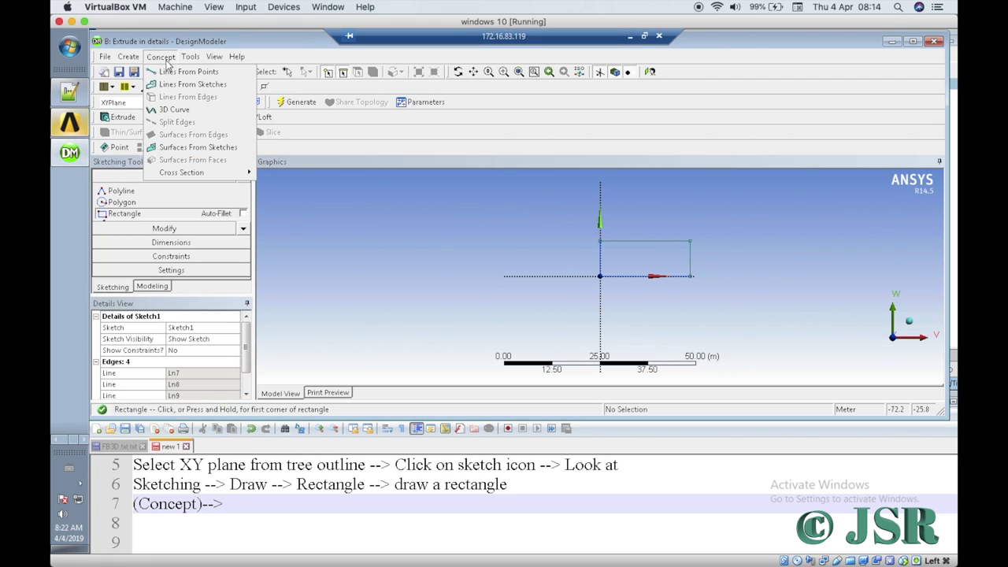
pyautogui.click(113, 287)
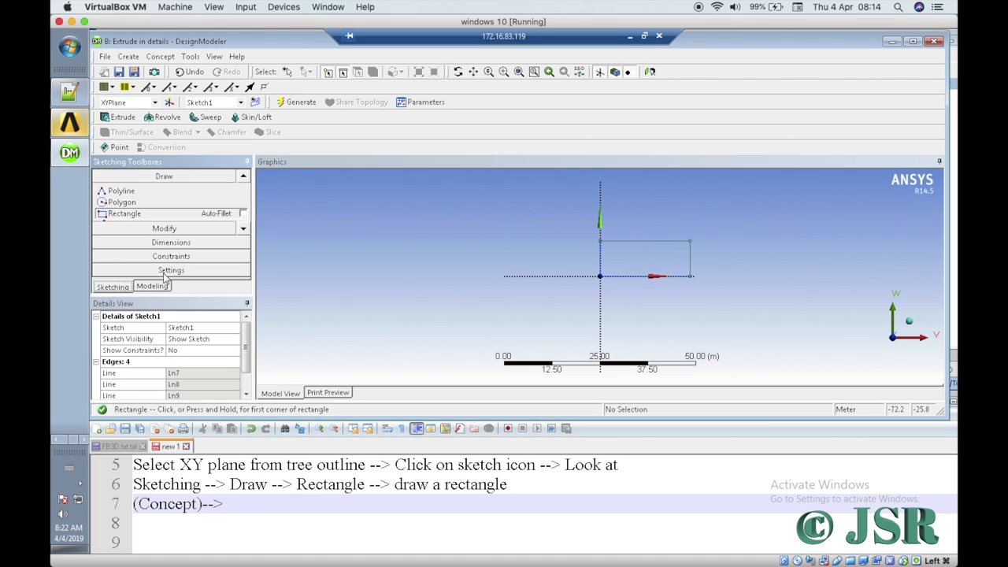
pyautogui.click(171, 176)
pyautogui.click(171, 177)
pyautogui.click(152, 287)
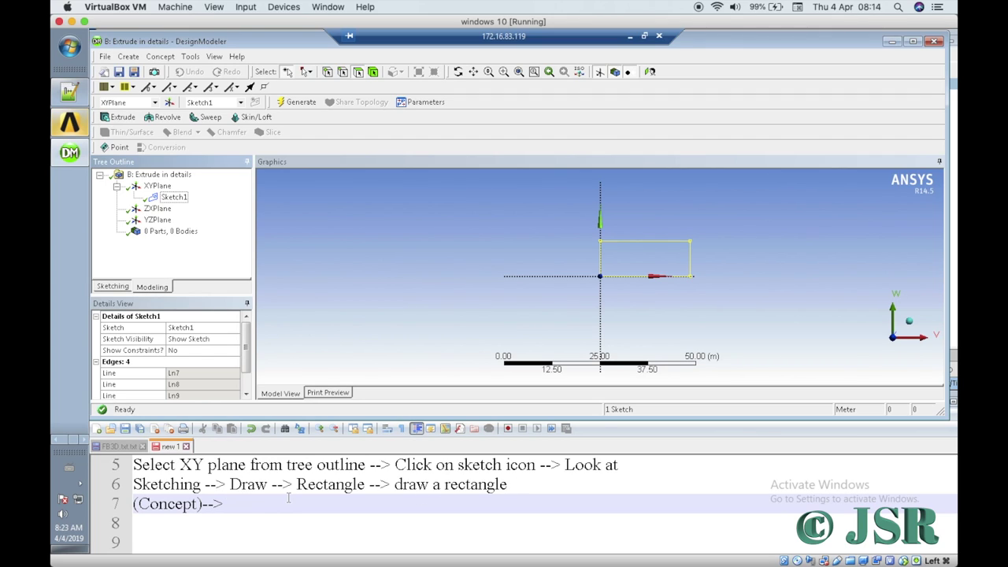
pyautogui.click(253, 506)
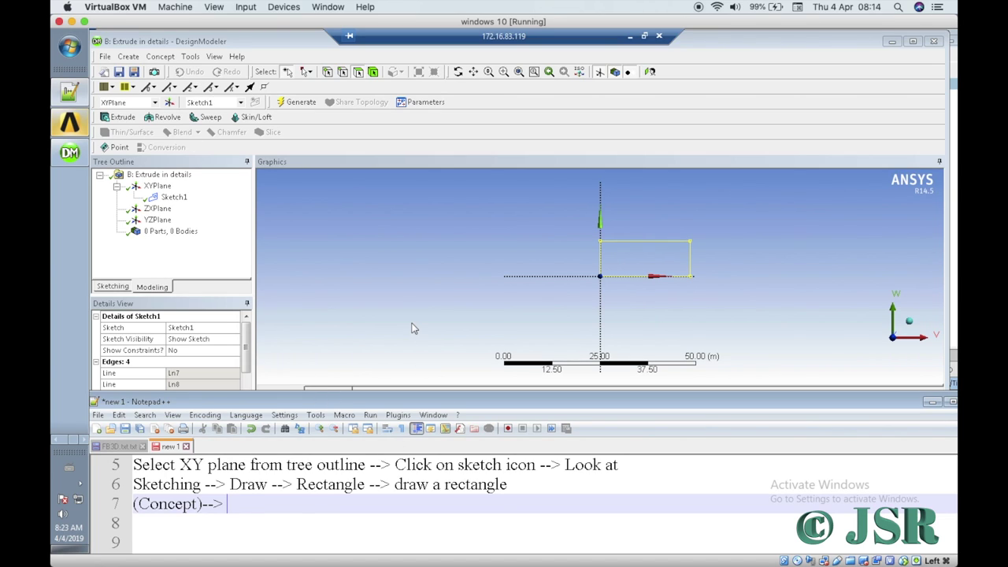
pyautogui.click(174, 60)
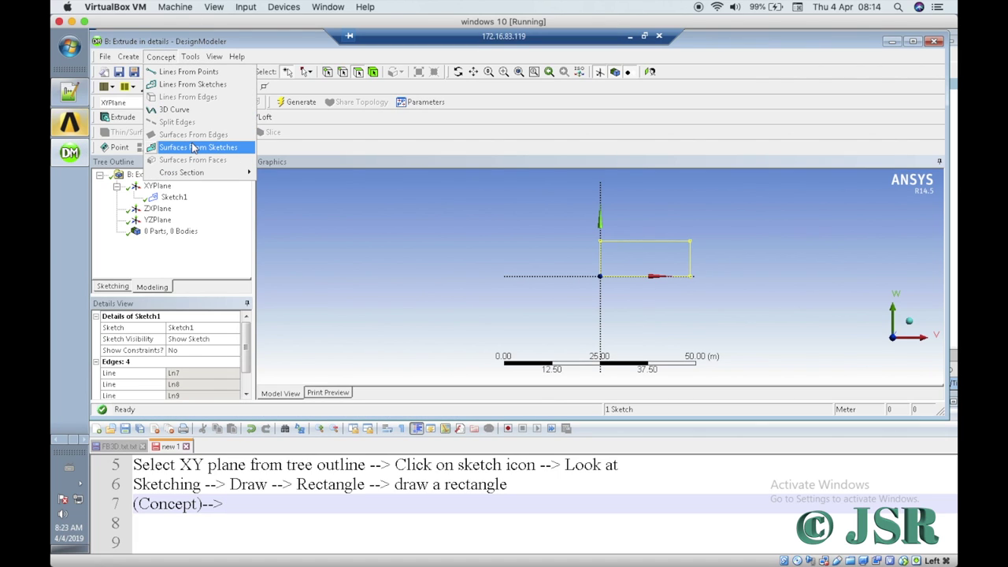
pyautogui.click(193, 148)
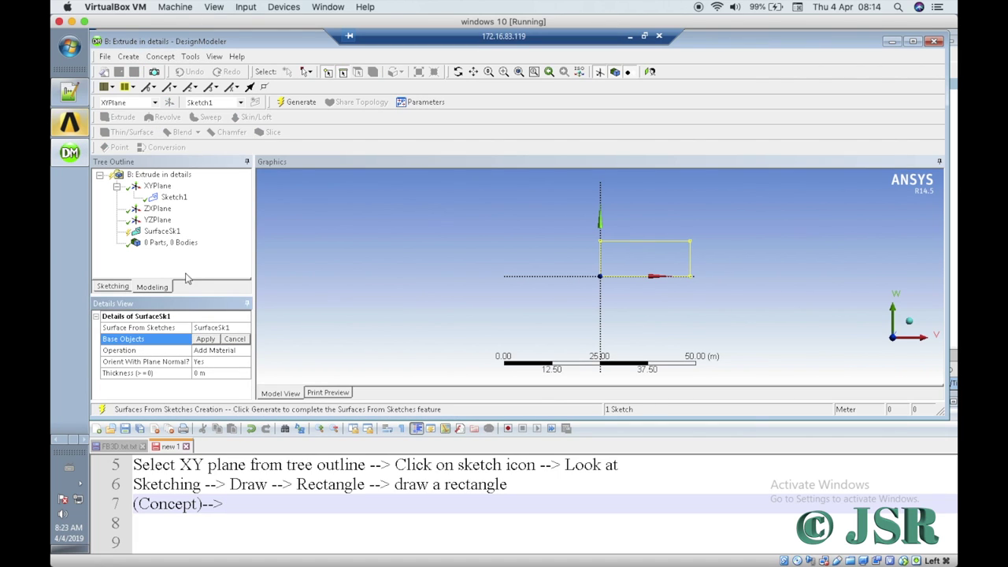
# Step: In Notepad++, append 'Surface from sketches -->' to the '(Concept)-->' line
pyautogui.click(298, 505)
pyautogui.write('Su')
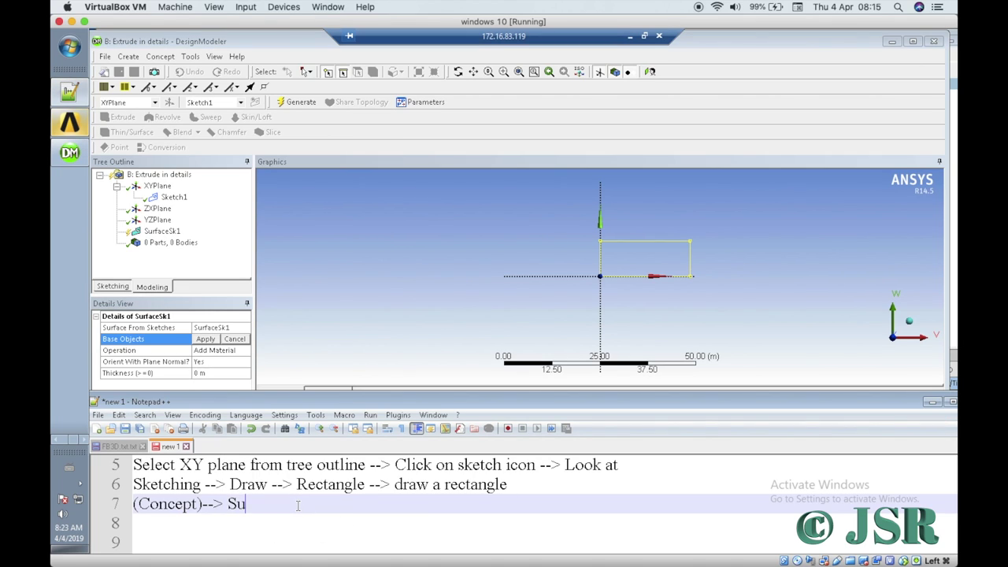
pyautogui.write('rfca')
pyautogui.press('BackSpace')
pyautogui.press('BackSpace')
pyautogui.write('ace from ')
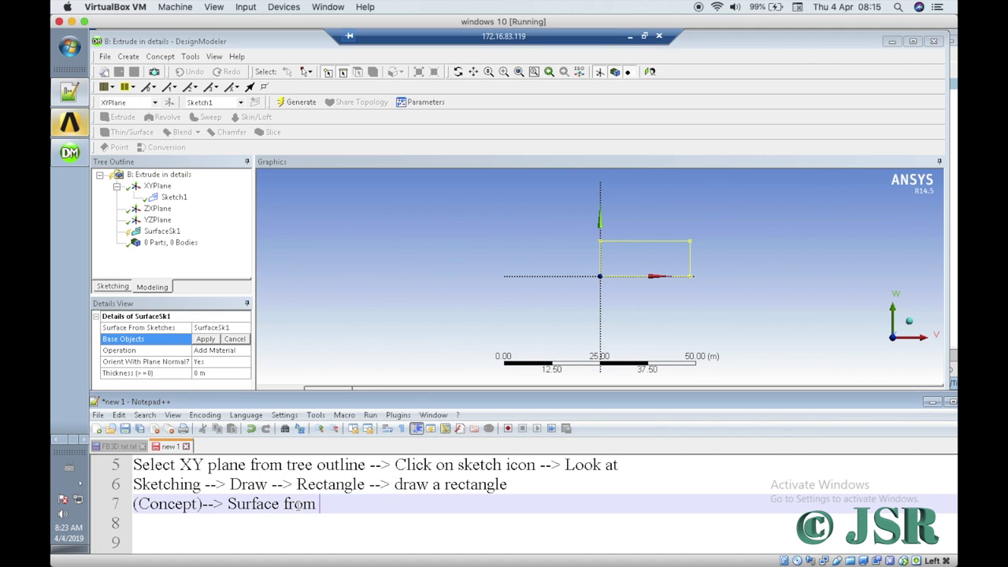
pyautogui.write('sket')
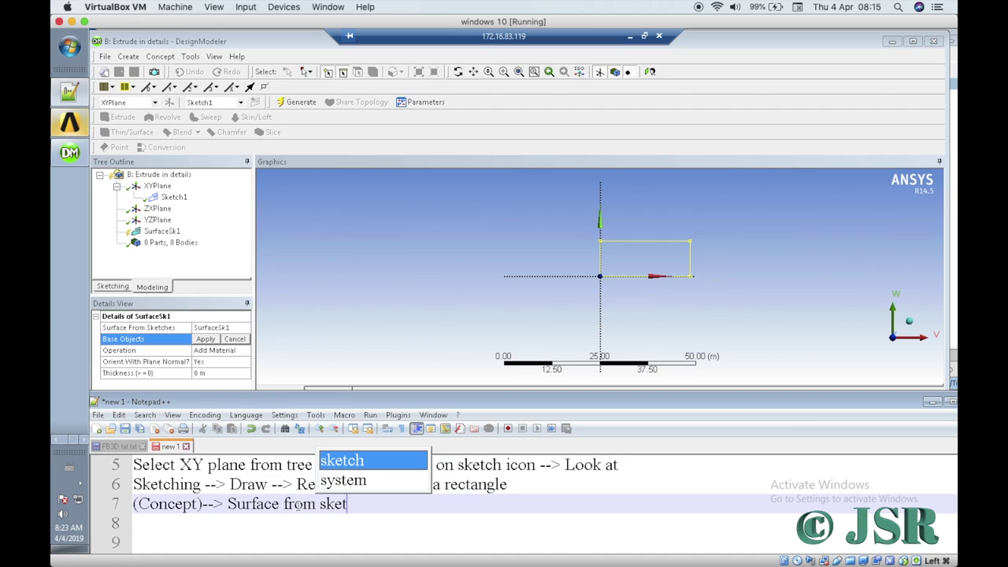
pyautogui.write('ches ')
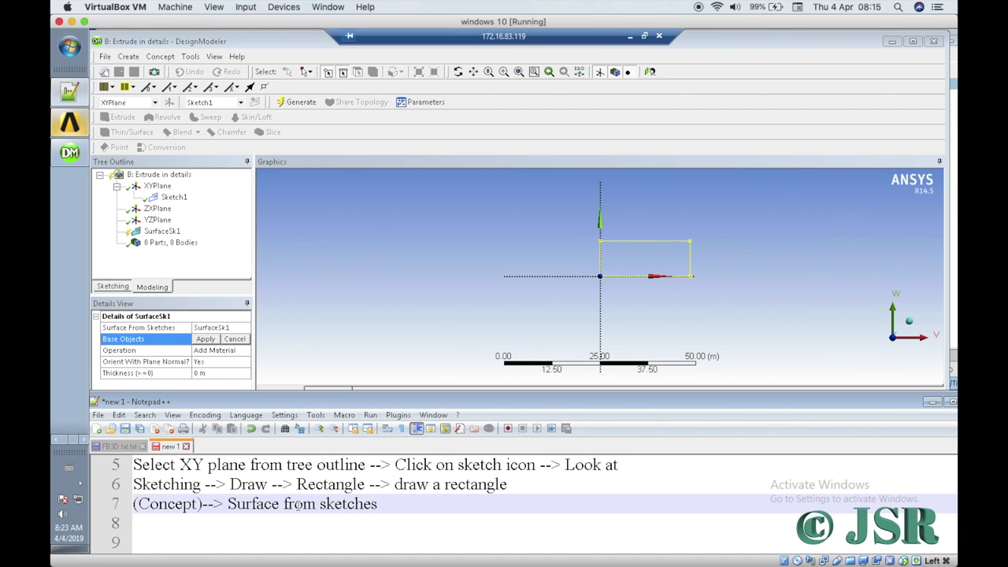
pyautogui.write('--')
pyautogui.write('>')
# Step: Append 'Select "Sketch1" under Modelling Tab -->' to line 7 of the notes
pyautogui.write('S')
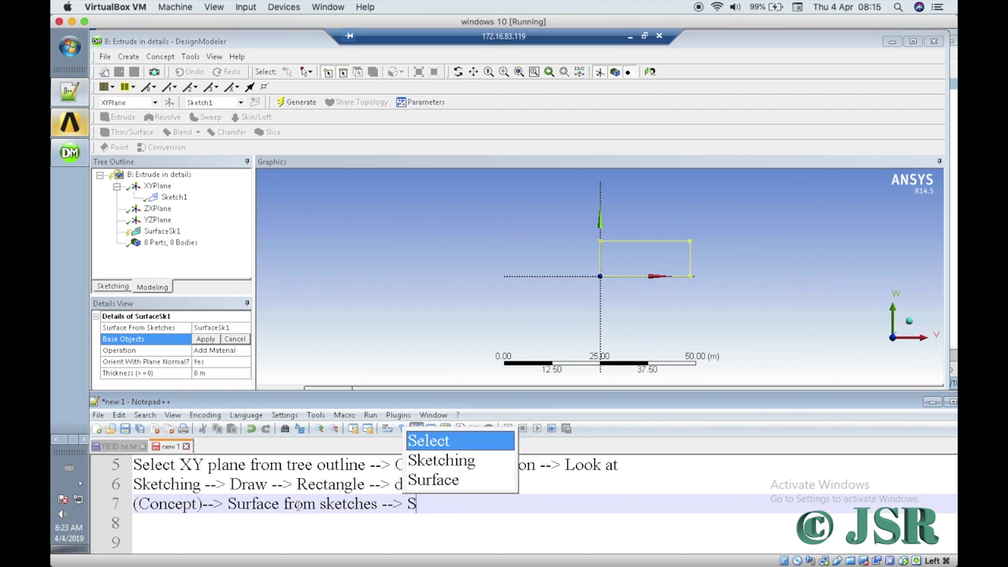
pyautogui.write('elect "')
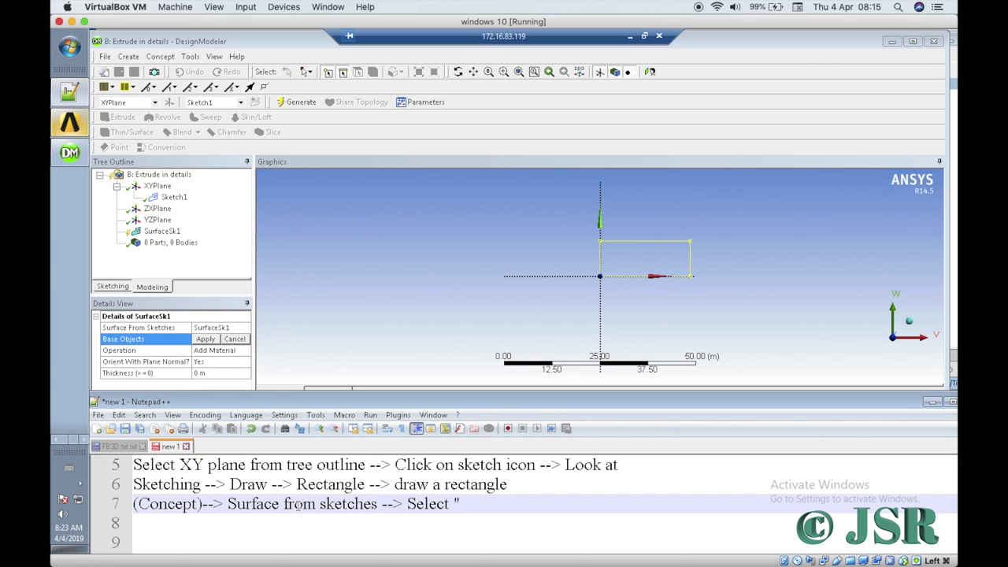
pyautogui.write('Sketche')
pyautogui.press('BackSpace')
pyautogui.write('1" from')
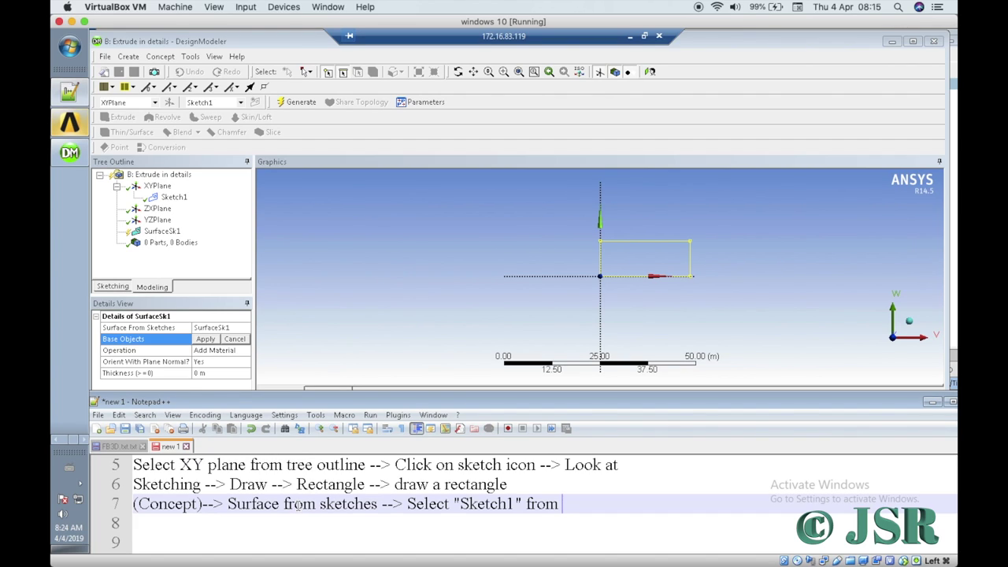
pyautogui.write('tr')
pyautogui.press('BackSpace')
pyautogui.press('BackSpace')
pyautogui.press('BackSpace')
pyautogui.press('BackSpace')
pyautogui.press('BackSpace')
pyautogui.press('BackSpace')
pyautogui.write('under Mode')
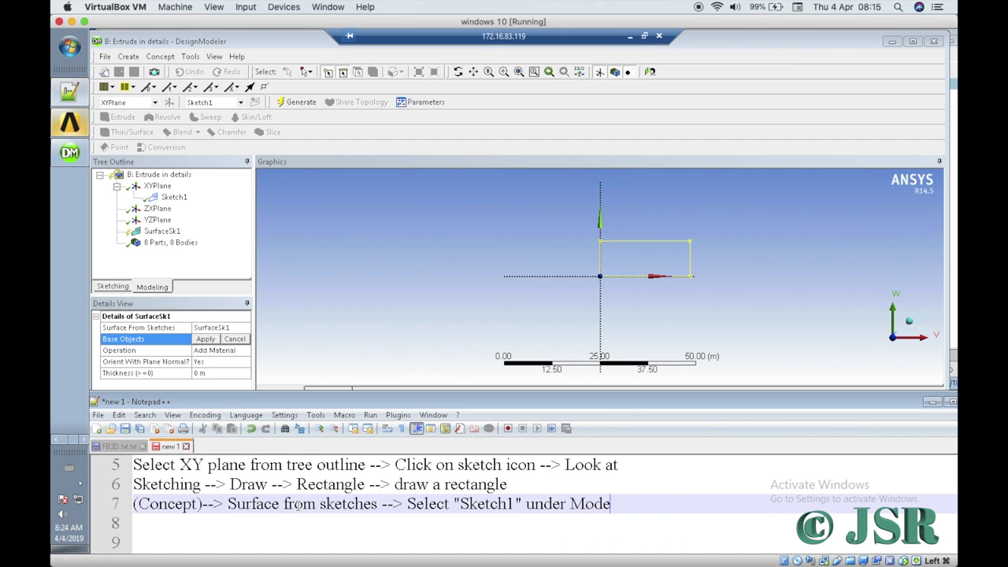
pyautogui.write('lling Tab')
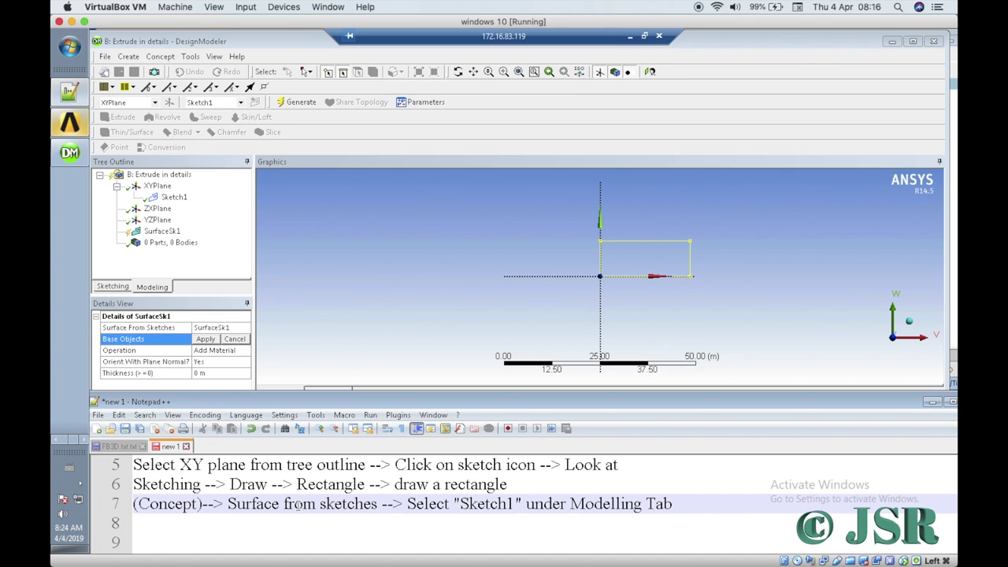
pyautogui.write(' -')
pyautogui.write('>')
# Step: Select Sketch1 in the DesignModeler tree, and append 'Apply -->' to line 7 in Notepad++
pyautogui.click(171, 197)
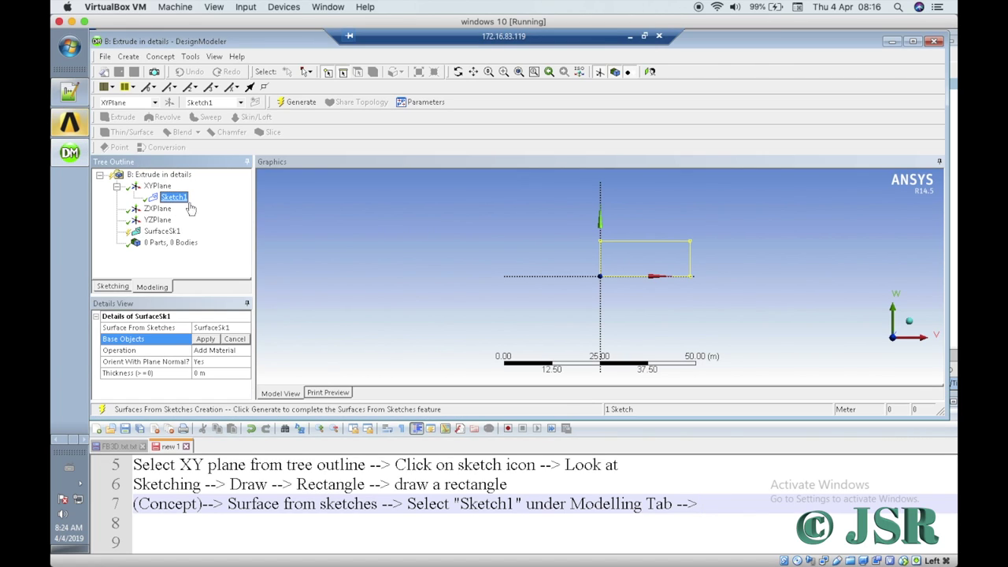
pyautogui.click(704, 504)
pyautogui.write('Appl')
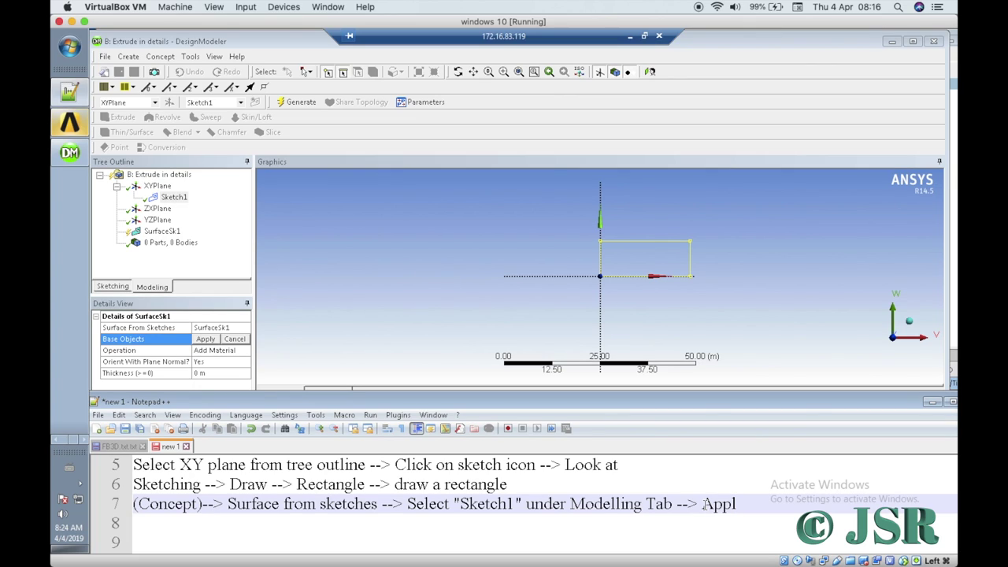
pyautogui.write('y -->')
# Step: In DesignModeler, apply Sketch1 as the base object of the surface feature
pyautogui.click(172, 197)
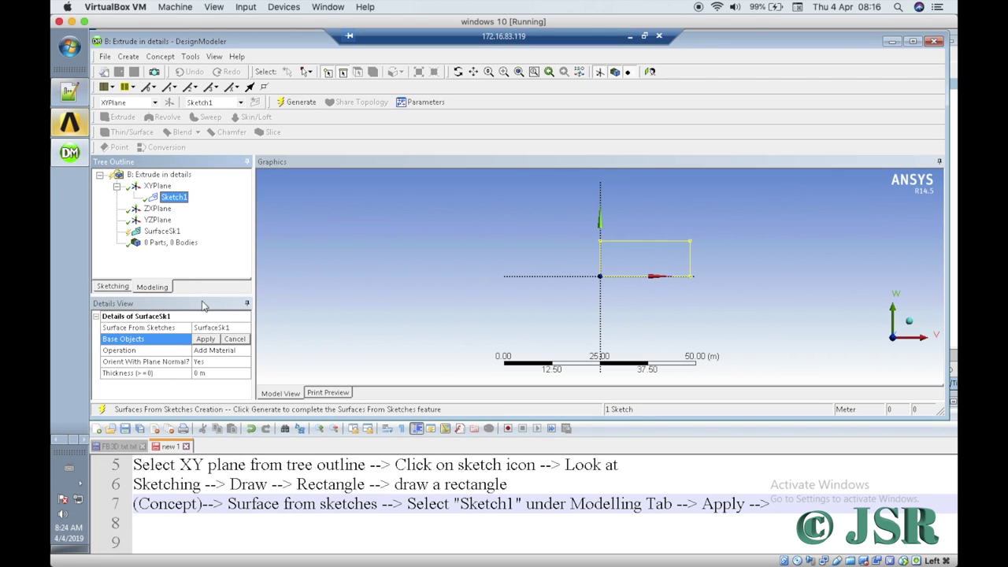
pyautogui.click(208, 342)
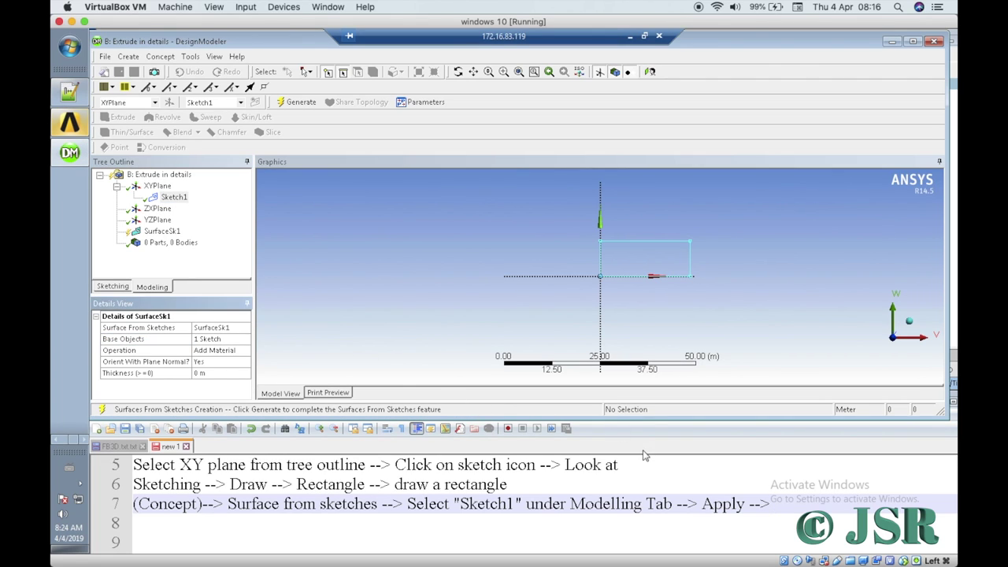
# Step: In Notepad++, end line 7 after 'Apply -->' and add blank lines below it
pyautogui.click(775, 502)
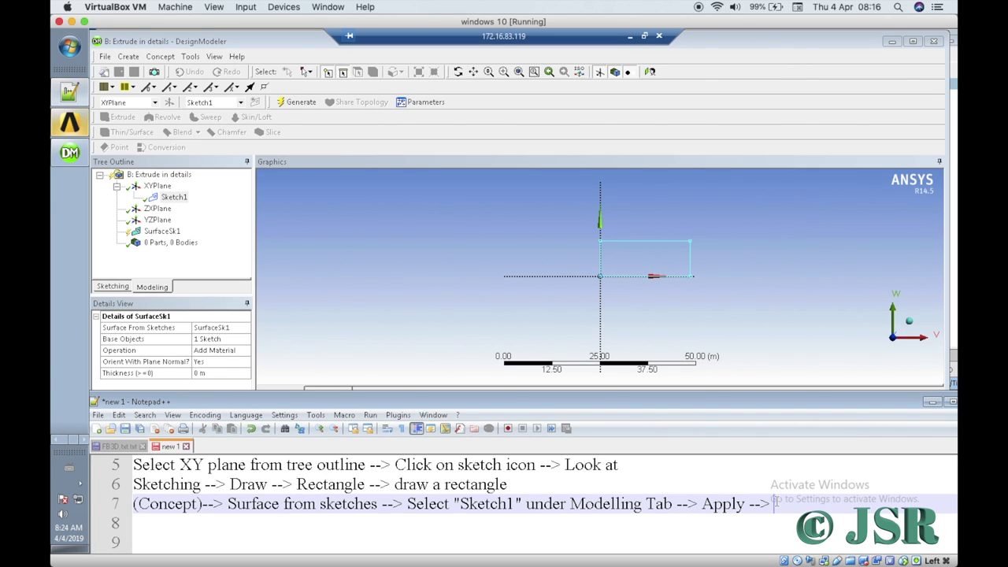
pyautogui.write('T')
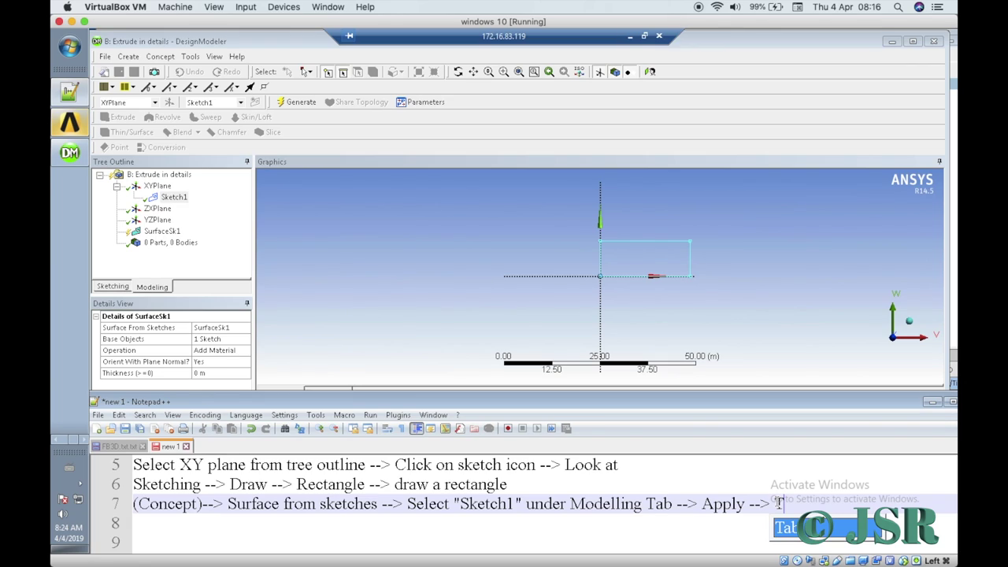
pyautogui.press('BackSpace')
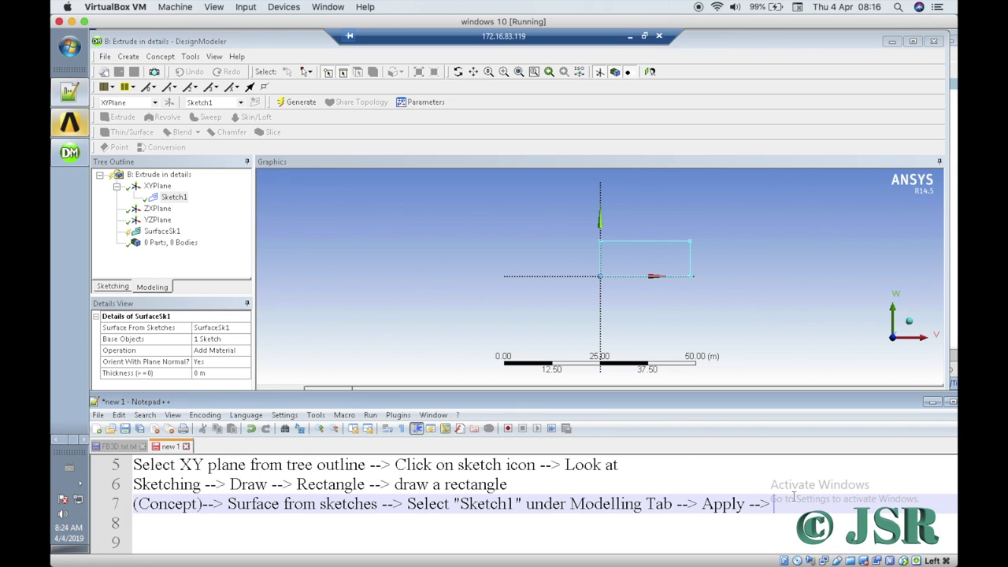
pyautogui.press('Return')
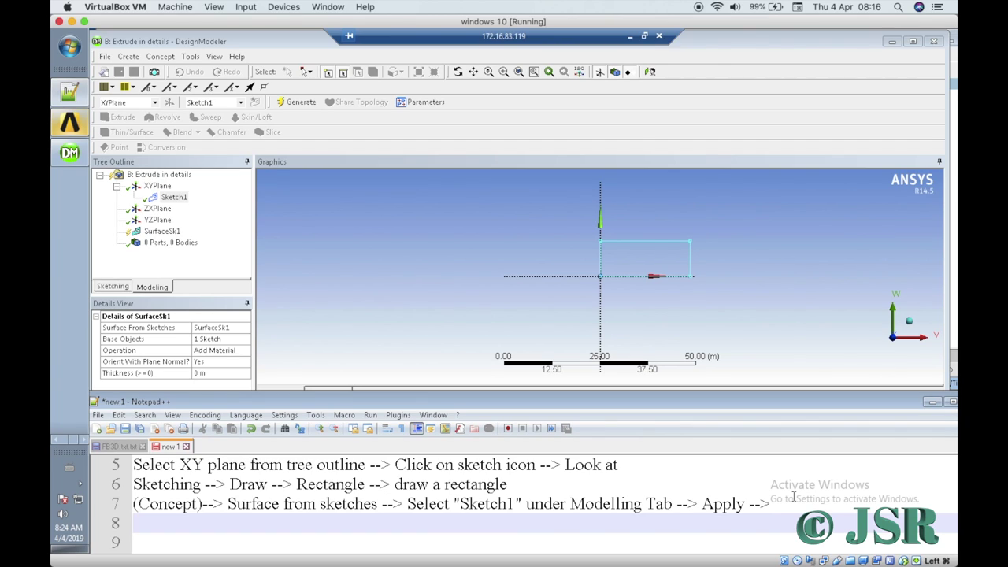
pyautogui.press('Return')
pyautogui.press('Return')
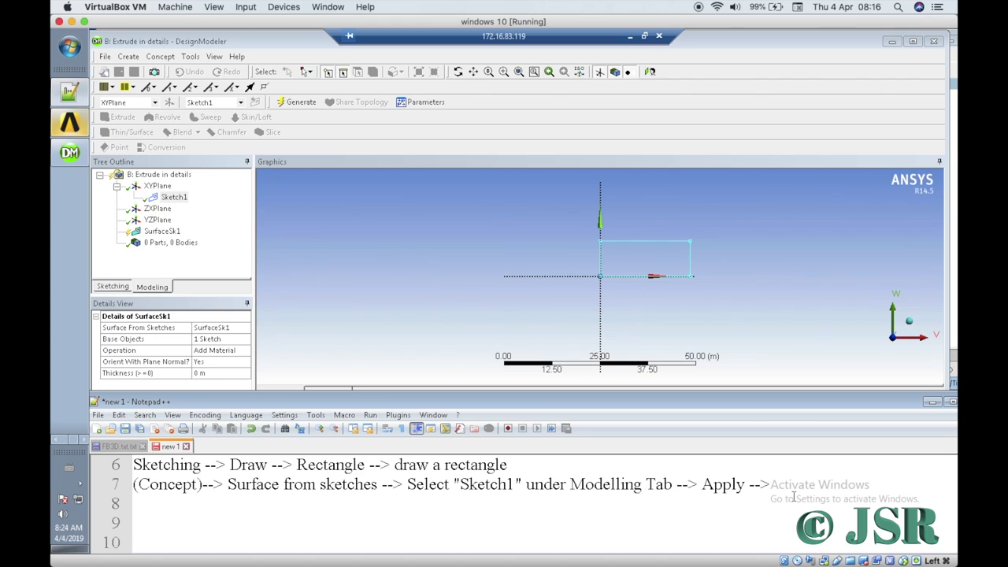
# Step: Write 'Now lets see the various operation available s.a. Add material,' on line 9 of the notes
pyautogui.click(138, 510)
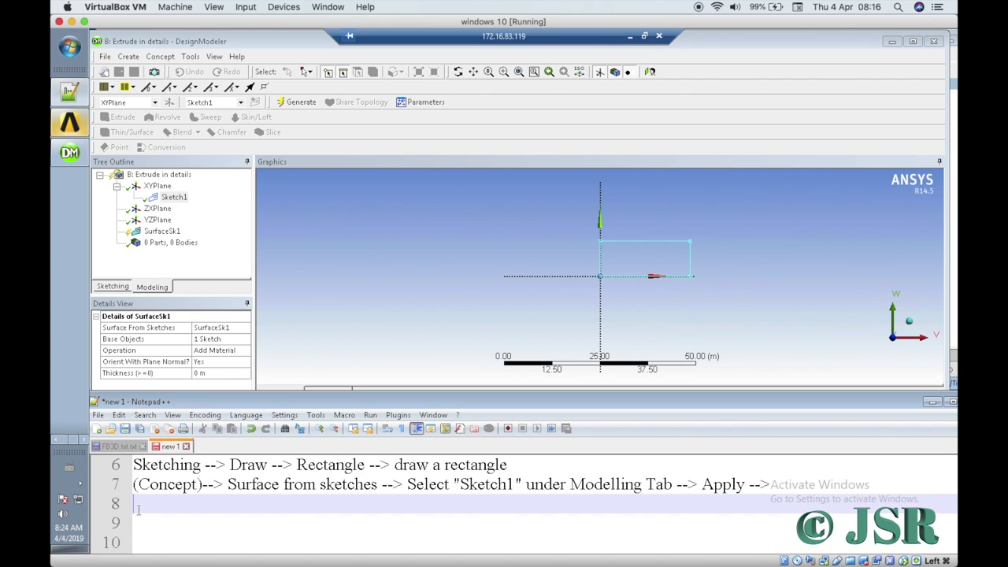
pyautogui.press('Return')
pyautogui.write('M')
pyautogui.press('BackSpace')
pyautogui.write('N')
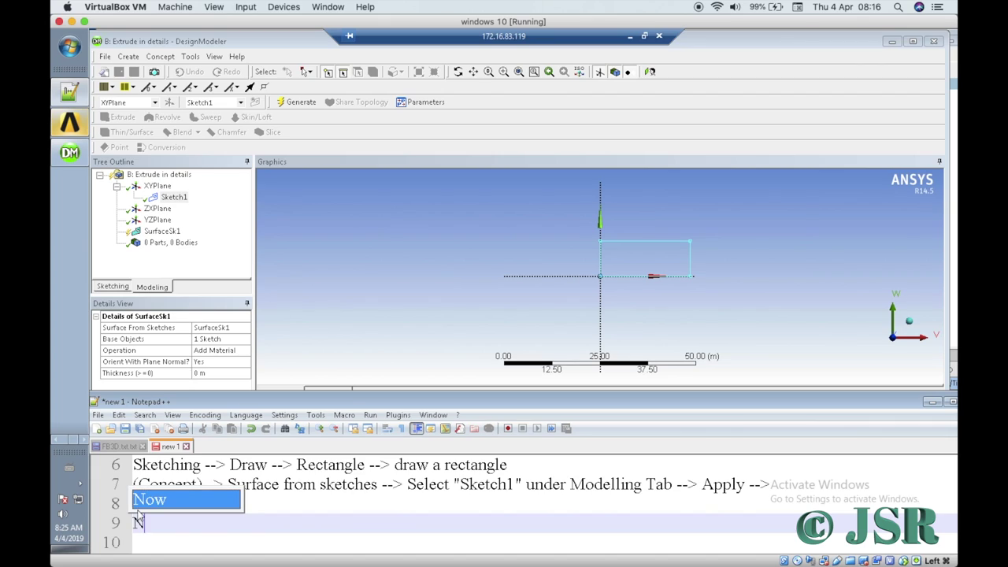
pyautogui.write('ow le')
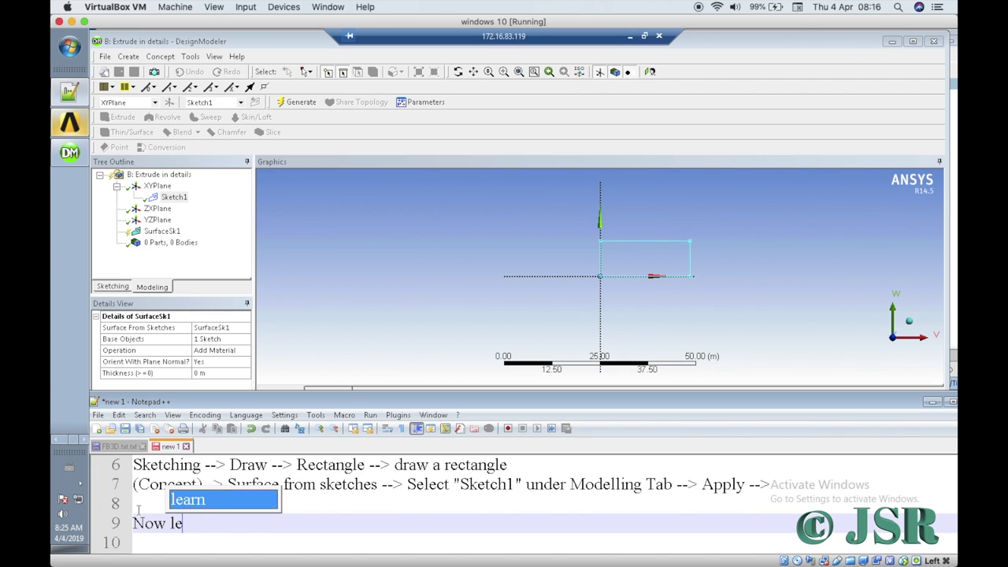
pyautogui.write('t s ')
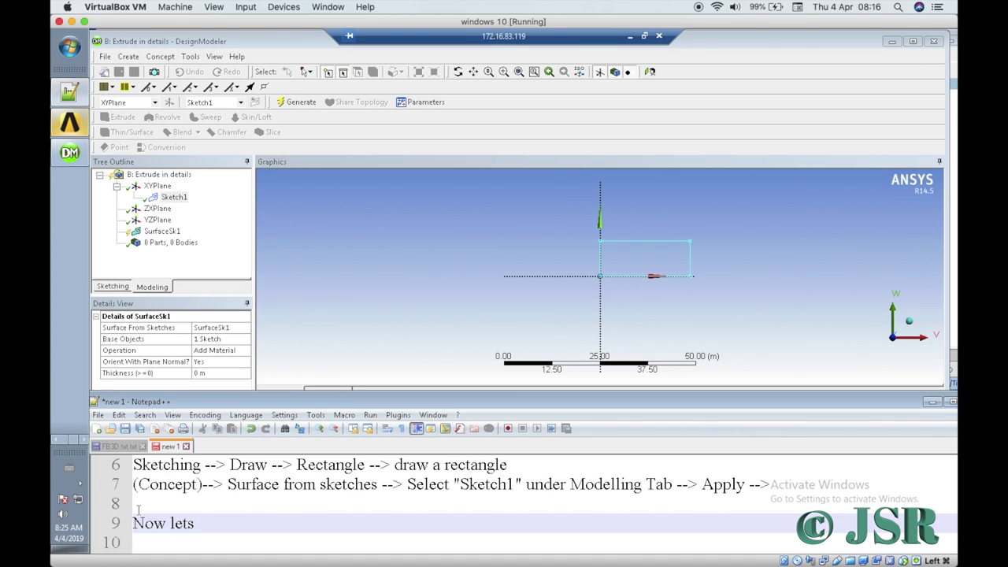
pyautogui.write('see the various operation')
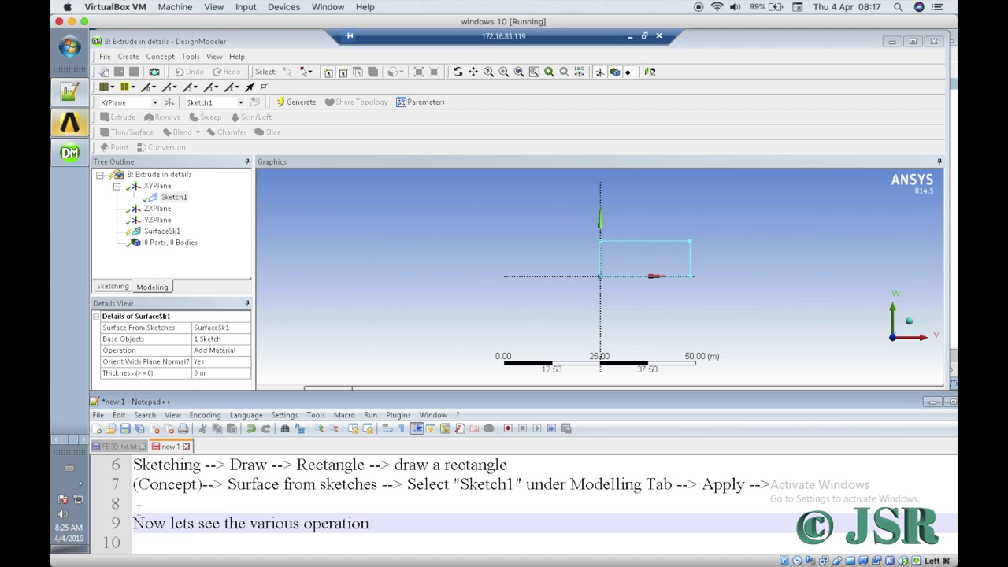
pyautogui.write('available s.a')
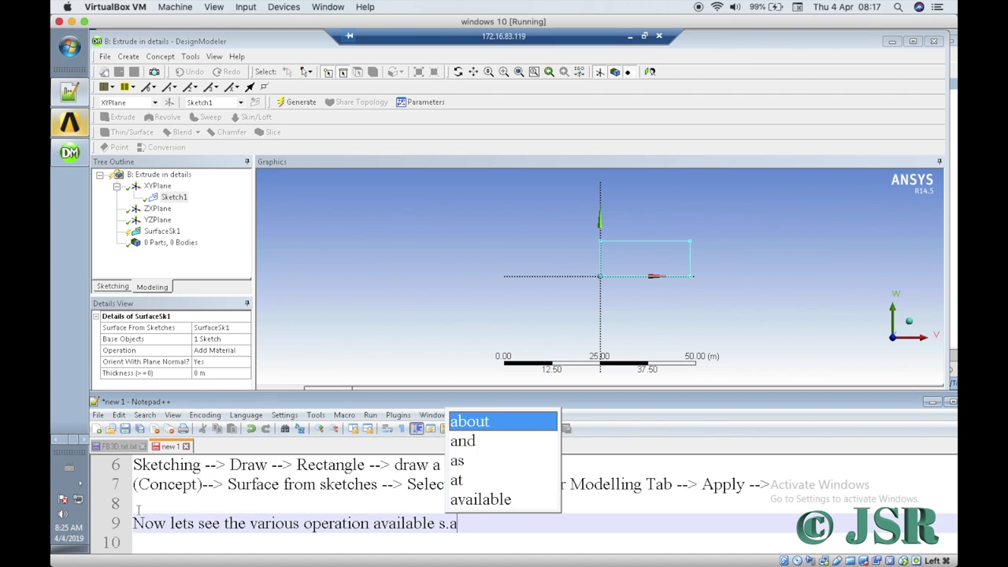
pyautogui.press('Escape')
pyautogui.write('. ')
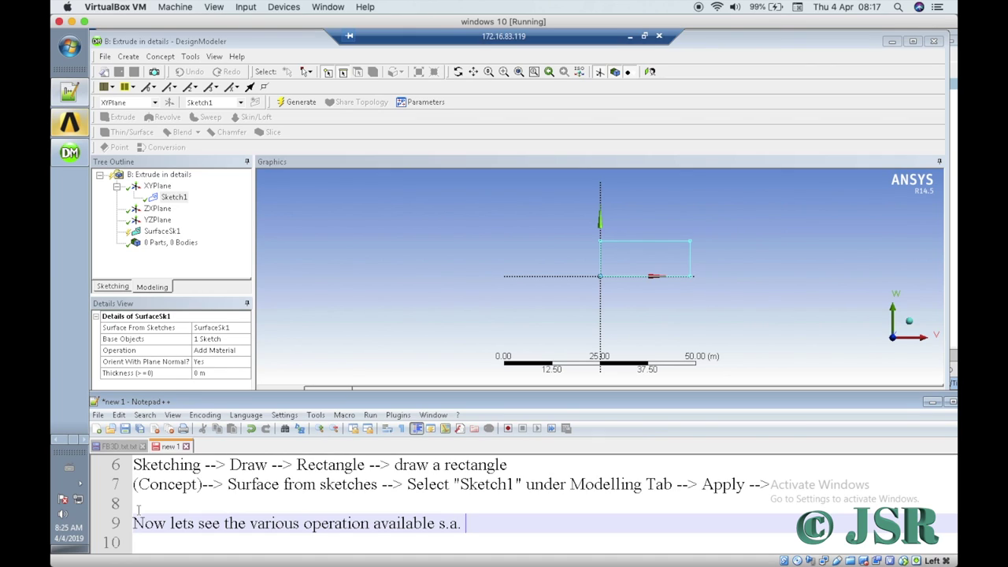
pyautogui.write('Add material,')
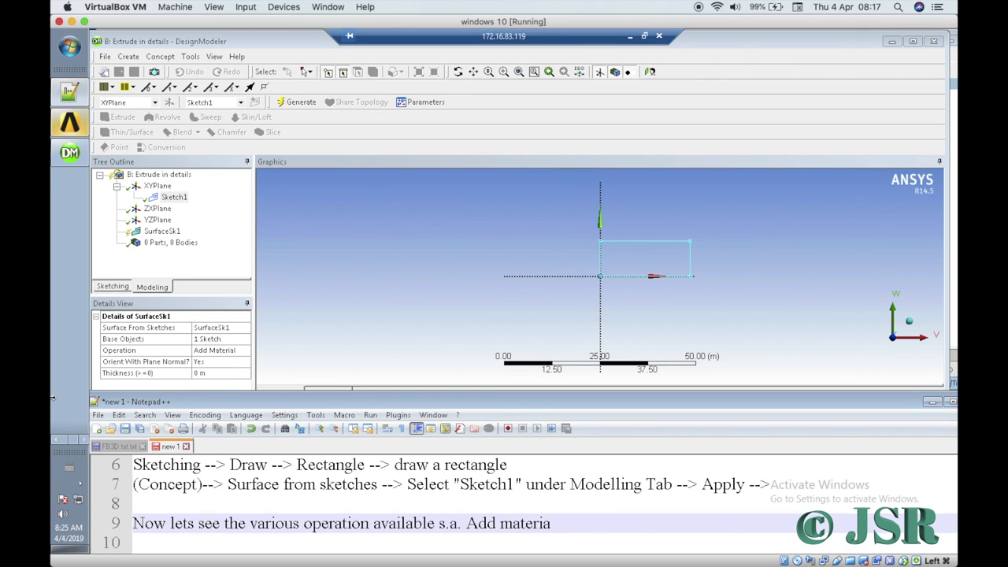
# Step: Check the surface feature's Operation options in DesignModeler, and append 'Add Frozen' to line 9 in Notepad++
pyautogui.click(244, 355)
pyautogui.click(245, 352)
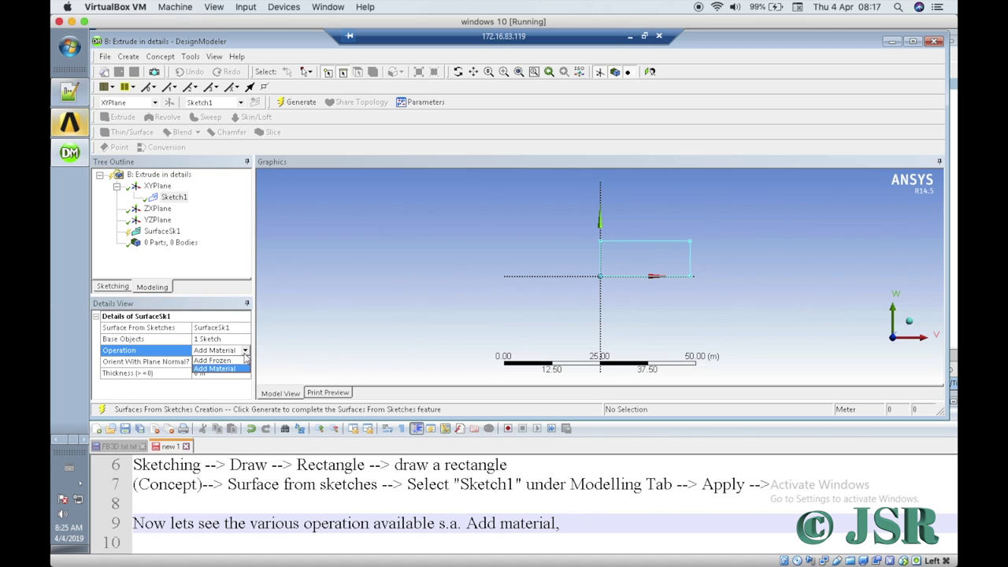
pyautogui.click(589, 519)
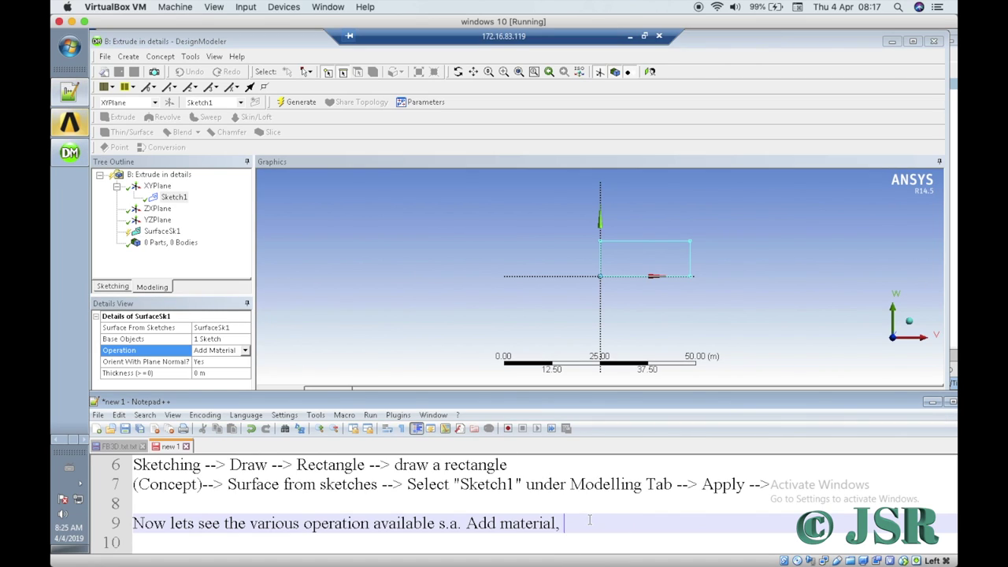
pyautogui.write('Frozen')
pyautogui.click(246, 351)
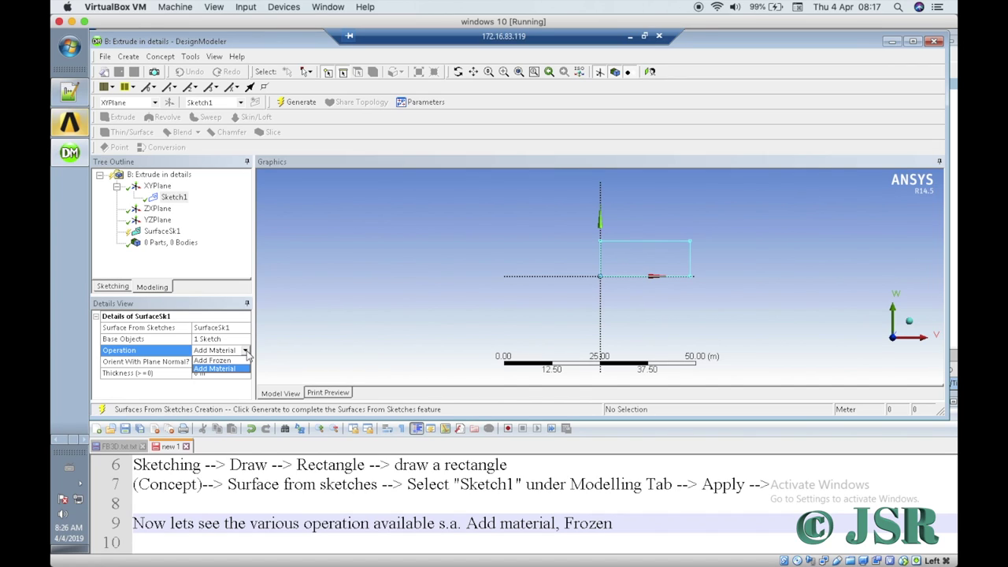
pyautogui.click(566, 524)
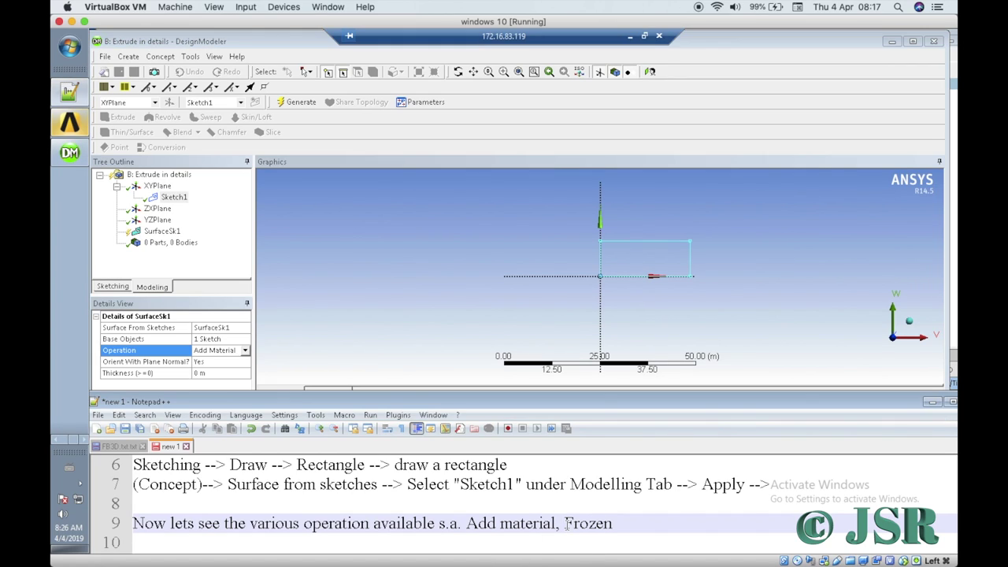
pyautogui.write('Add')
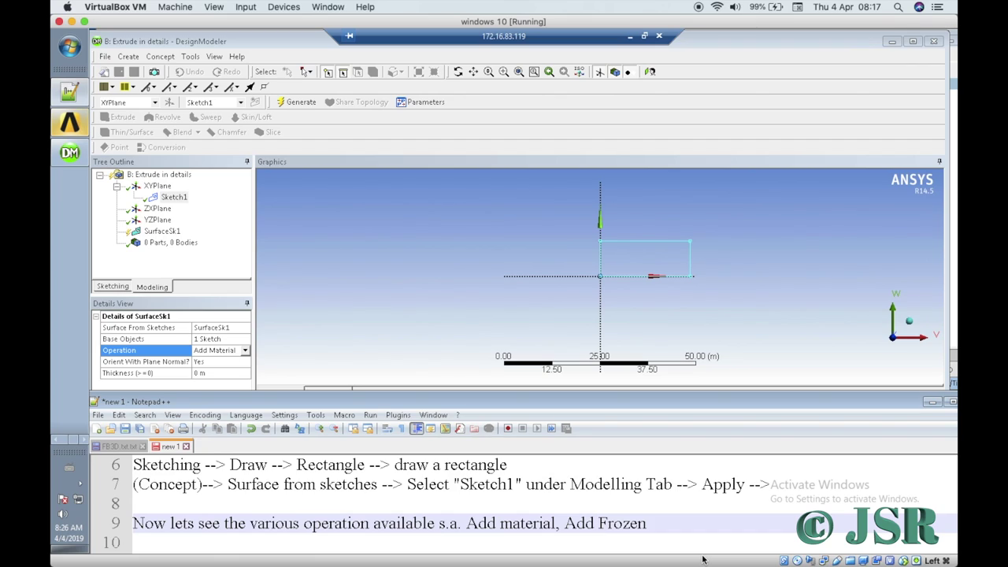
# Step: Add blank lines after line 9 and write '1> Select Add Material' on line 11
pyautogui.click(669, 524)
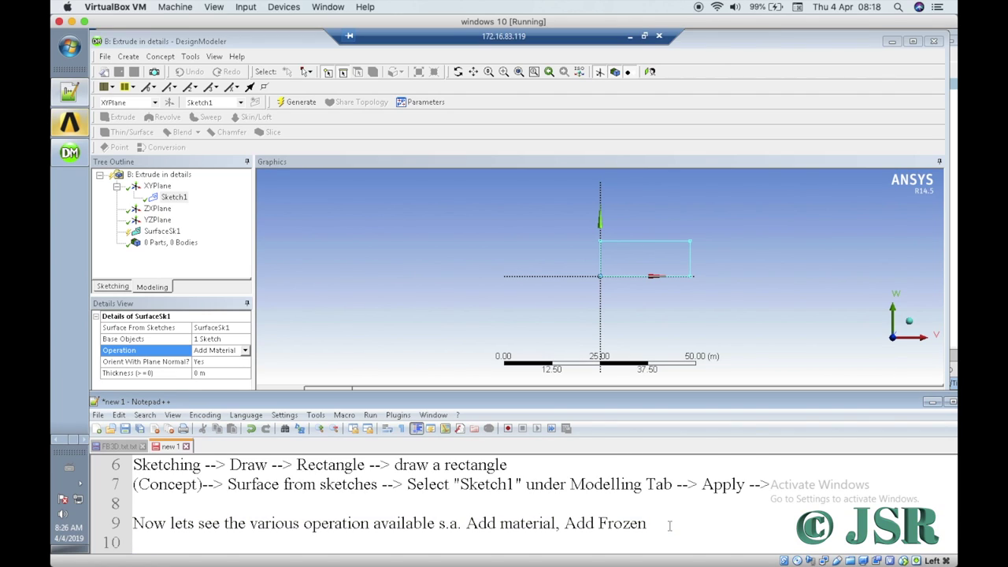
pyautogui.press('Return')
pyautogui.press('Return')
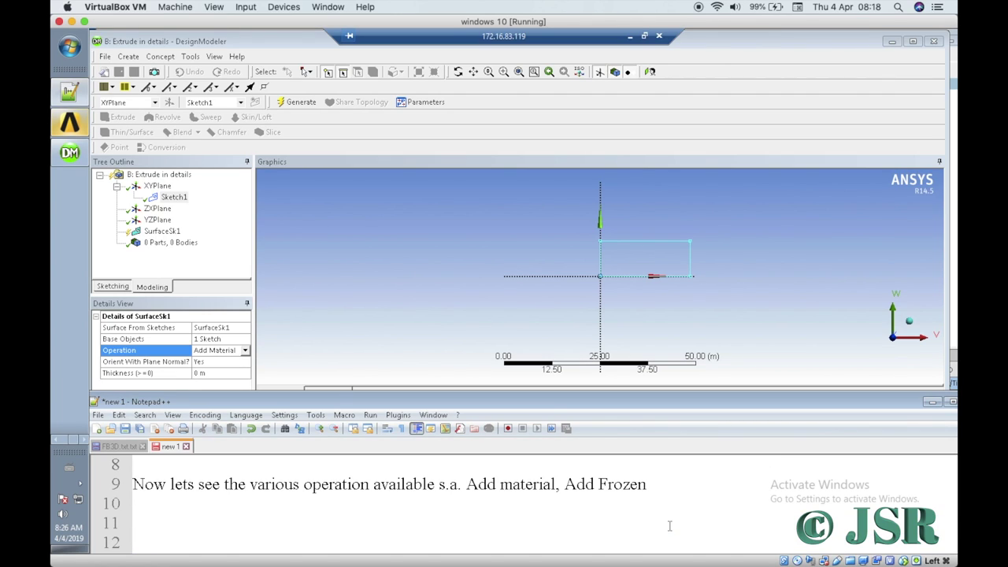
pyautogui.click(142, 524)
pyautogui.write('1')
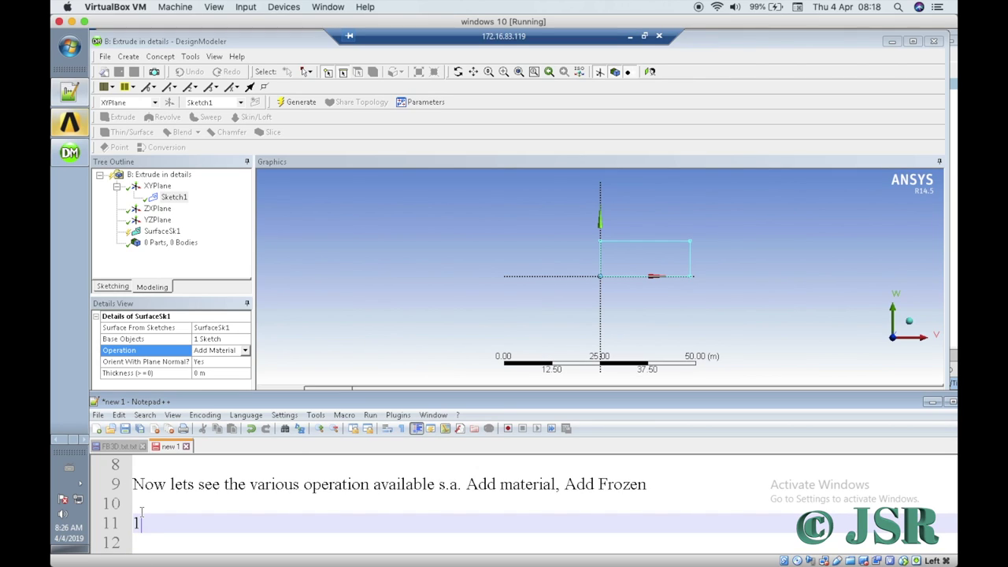
pyautogui.write('> Se')
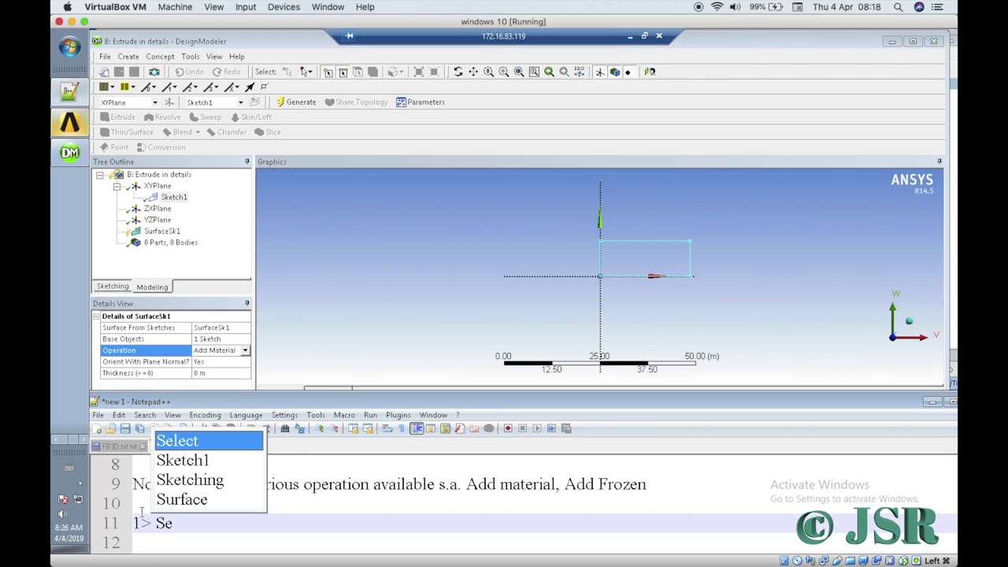
pyautogui.write('lect Add')
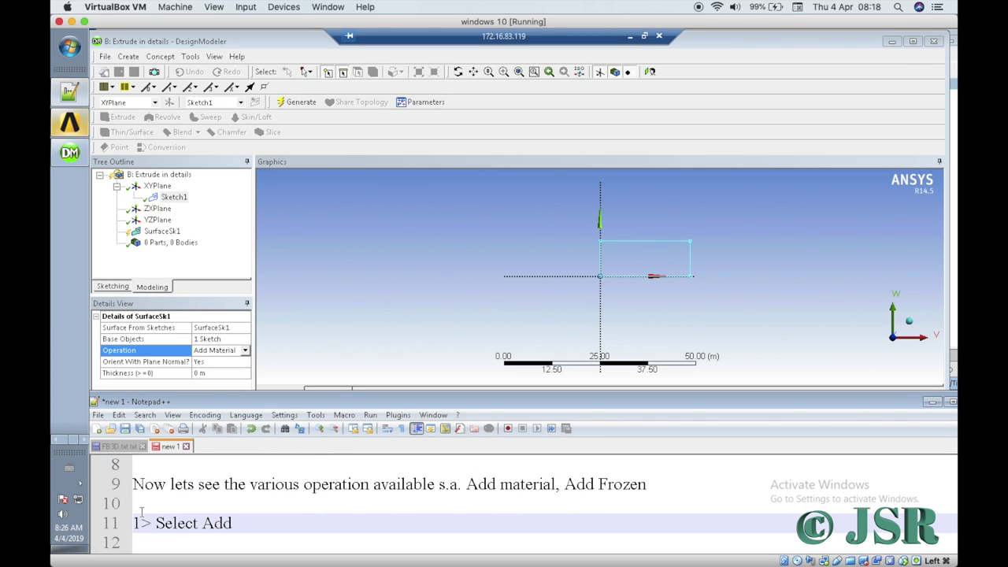
pyautogui.write(' Material')
# Step: In DesignModeler, choose Add Material as the surface feature's operation and open its thickness for editing
pyautogui.click(243, 352)
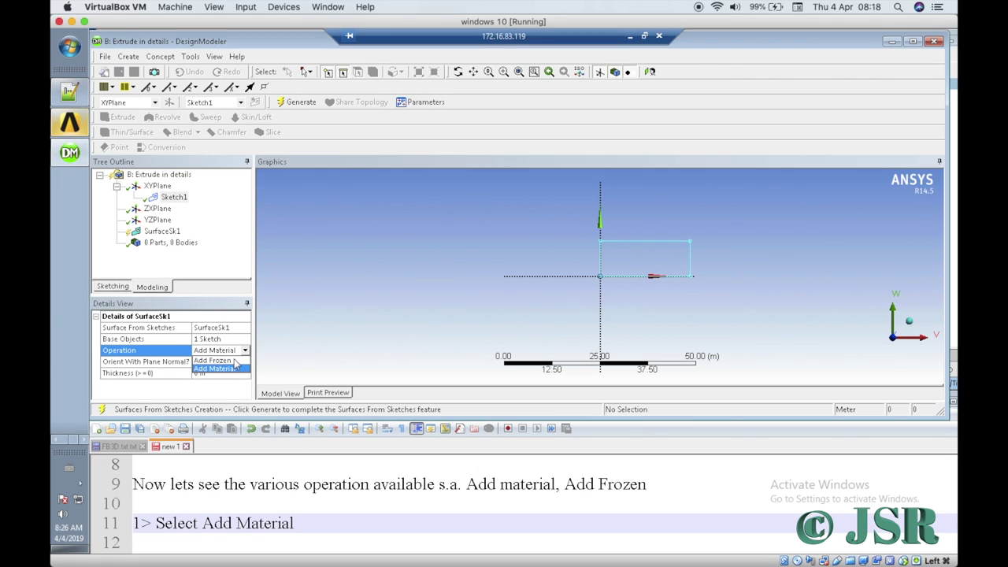
pyautogui.click(233, 369)
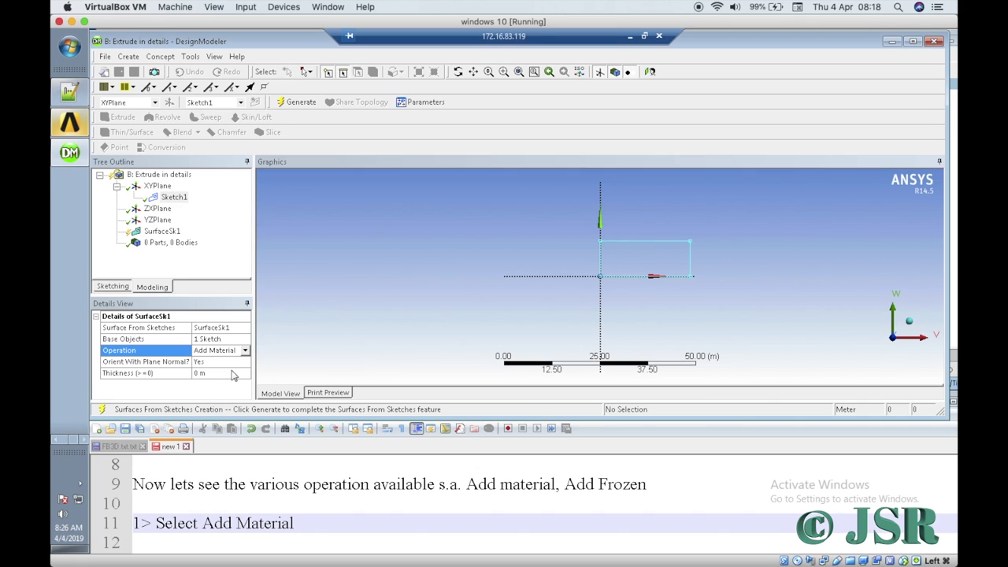
pyautogui.click(224, 373)
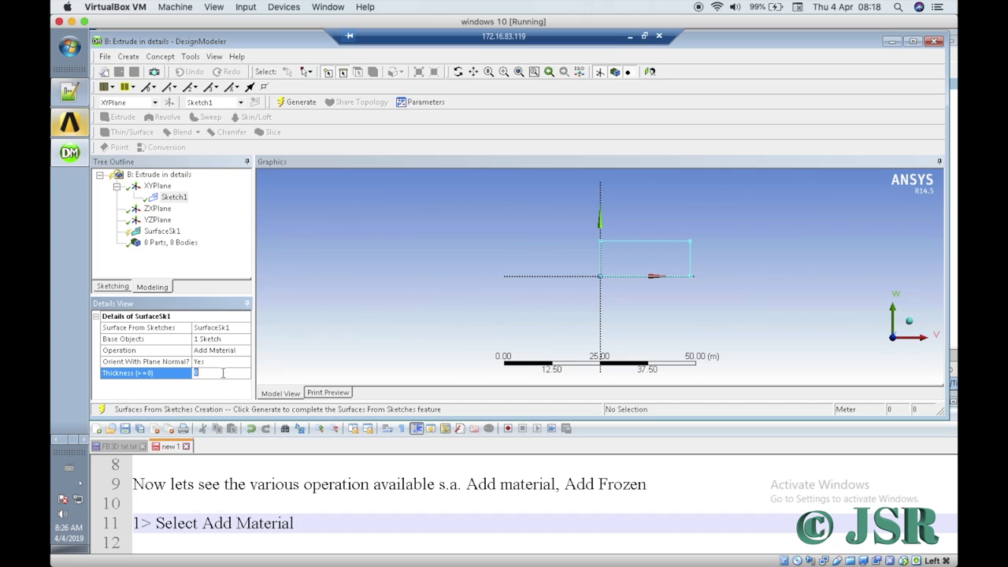
pyautogui.click(223, 373)
# Step: In Notepad++, append '--> Thickness 0.5 m' to line 11 of the notes
pyautogui.click(313, 520)
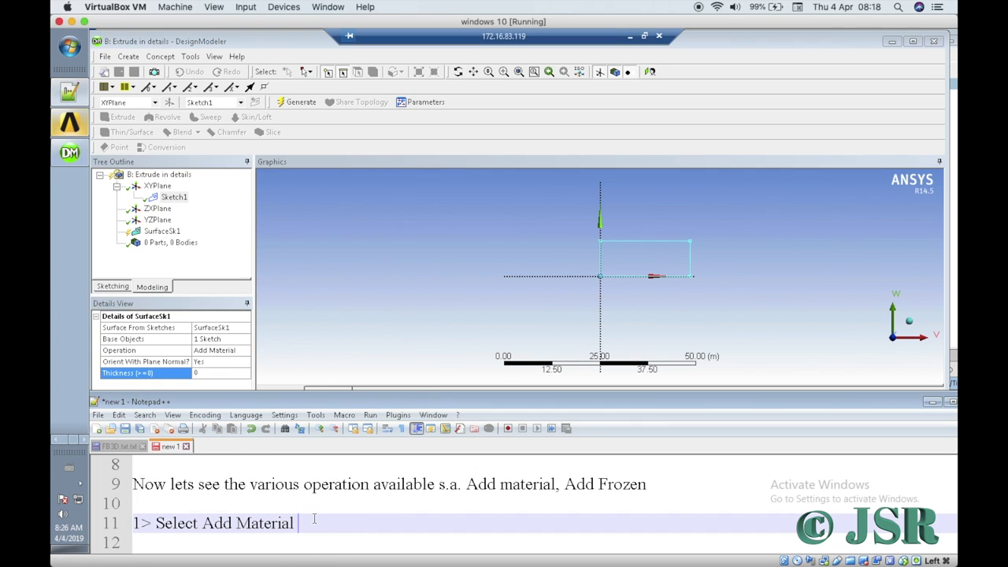
pyautogui.write('--> Thi')
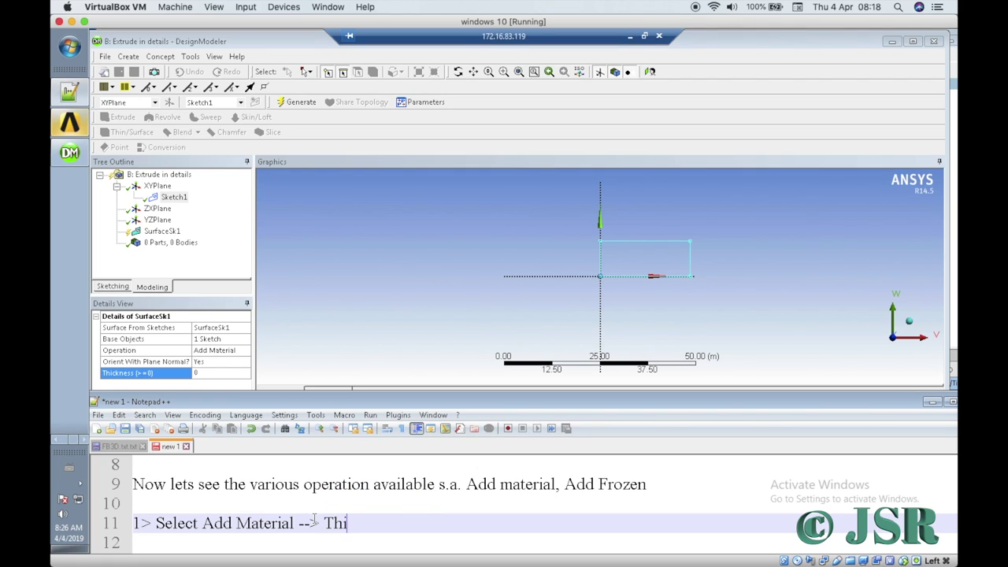
pyautogui.write('ckness')
pyautogui.write('0.5 m')
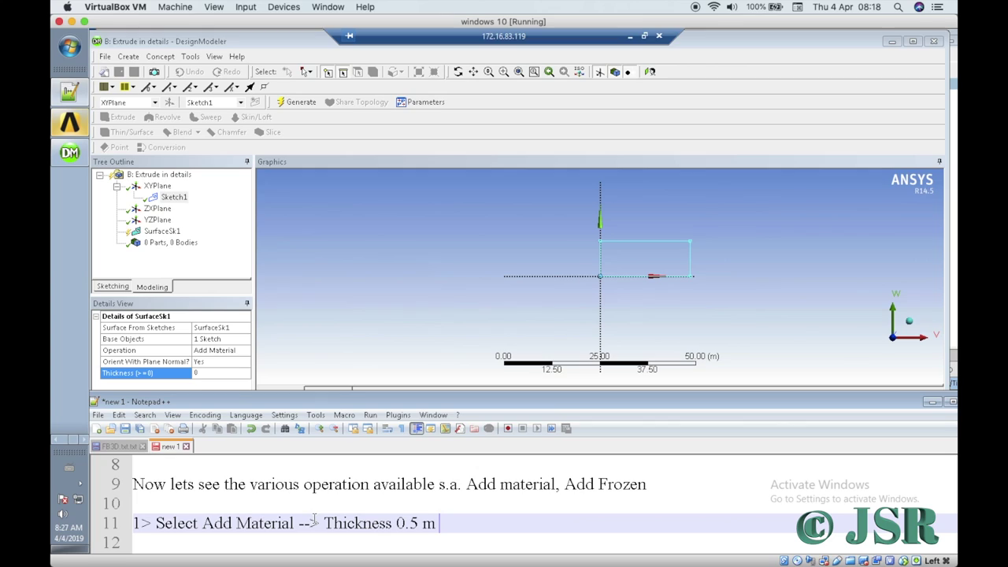
# Step: In DesignModeler, set the surface feature's thickness to 0.5 m and generate the surface
pyautogui.click(210, 372)
pyautogui.write('.5')
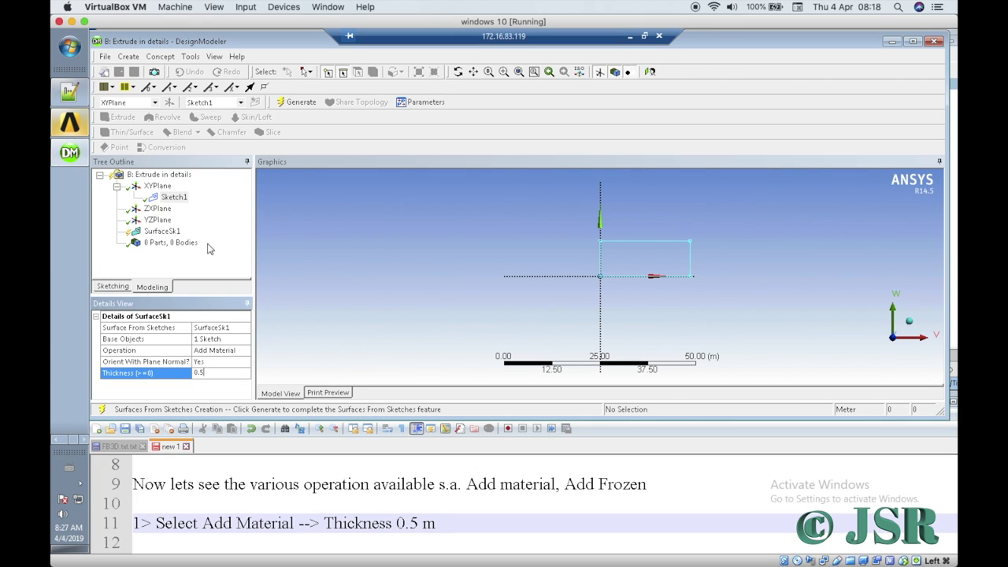
pyautogui.click(284, 104)
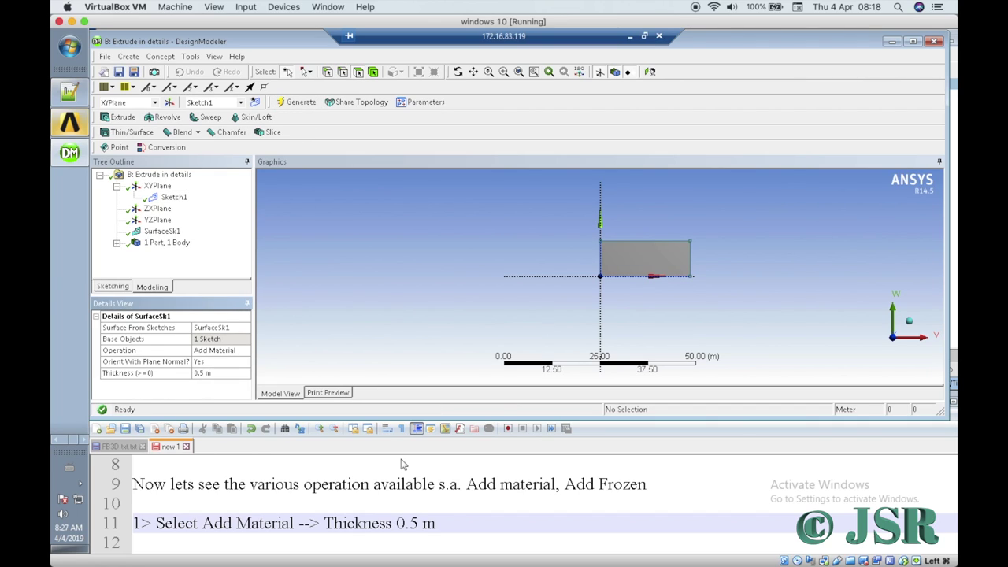
# Step: In Notepad++, append '--> Generate' to line 11, add blank lines below, and place the cursor on line 12
pyautogui.click(452, 522)
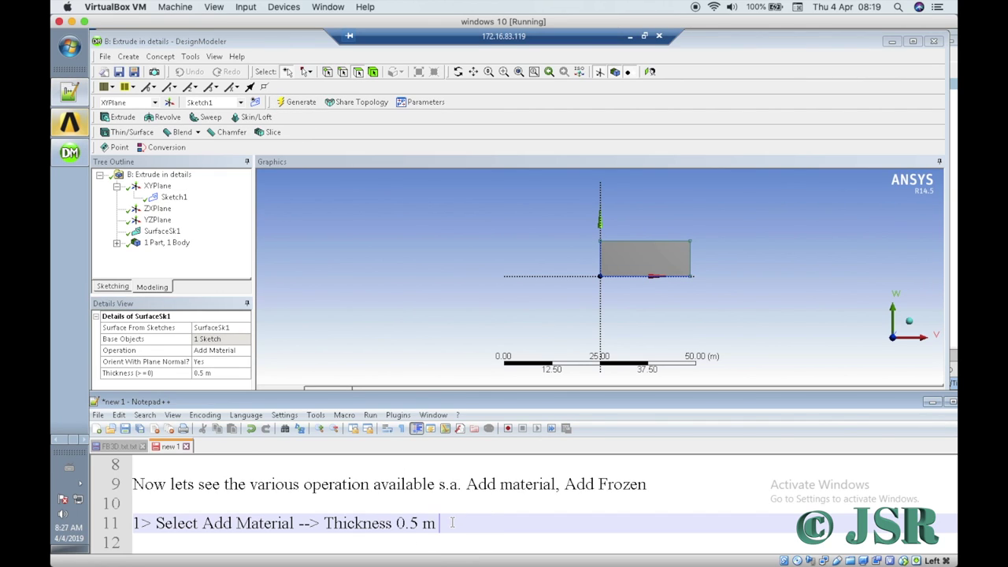
pyautogui.write('--> Generate')
pyautogui.press('Return')
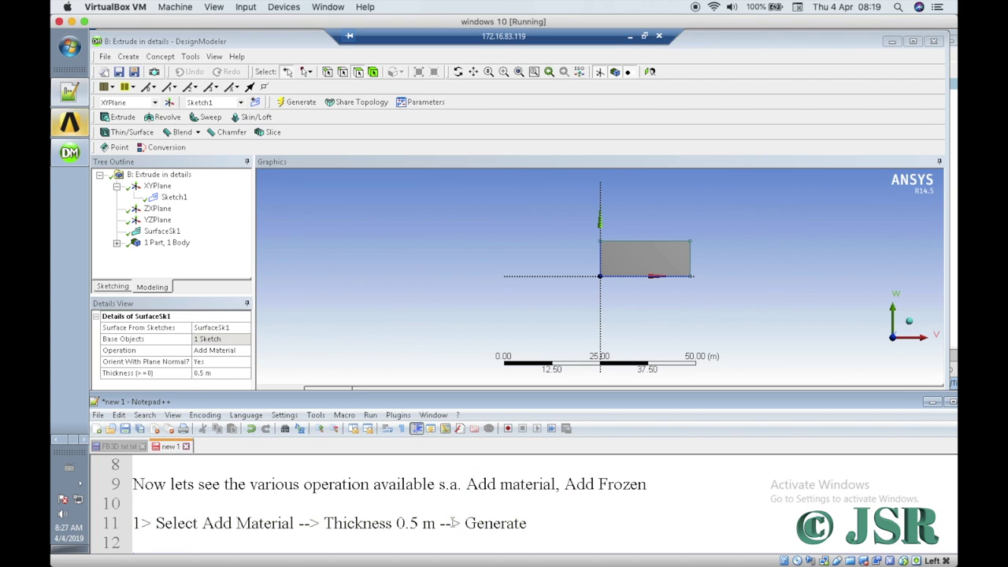
pyautogui.press('Return')
pyautogui.press('Return')
pyautogui.press('Return')
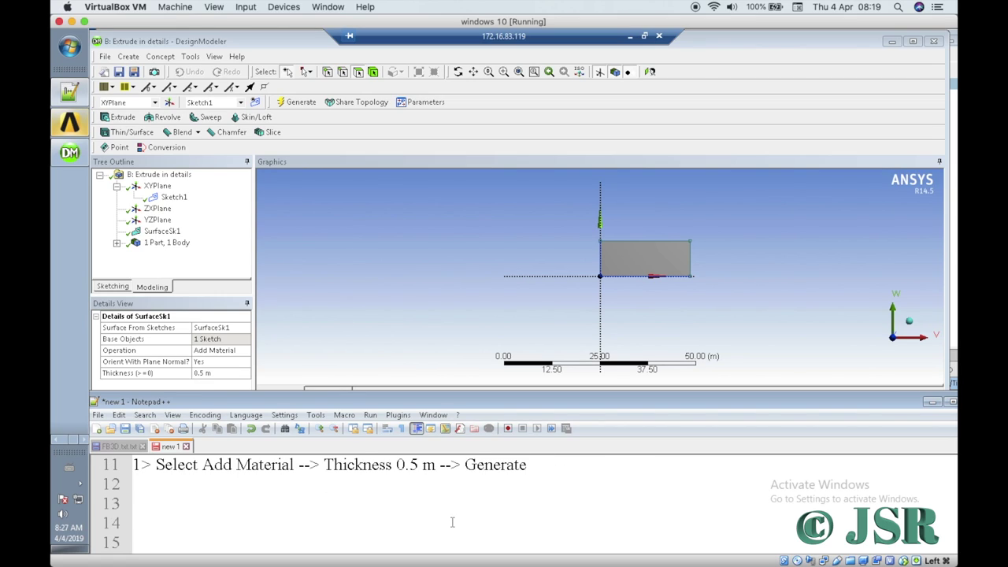
pyautogui.click(151, 486)
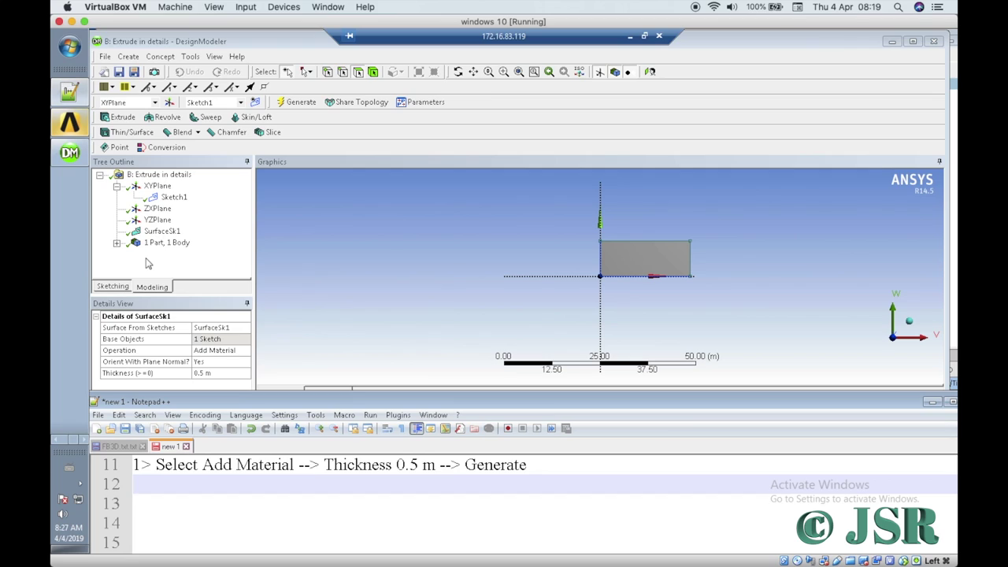
# Step: In DesignModeler, expand the part's body list, and in Notepad++ write 'A new surface body is created' on line 13
pyautogui.click(117, 245)
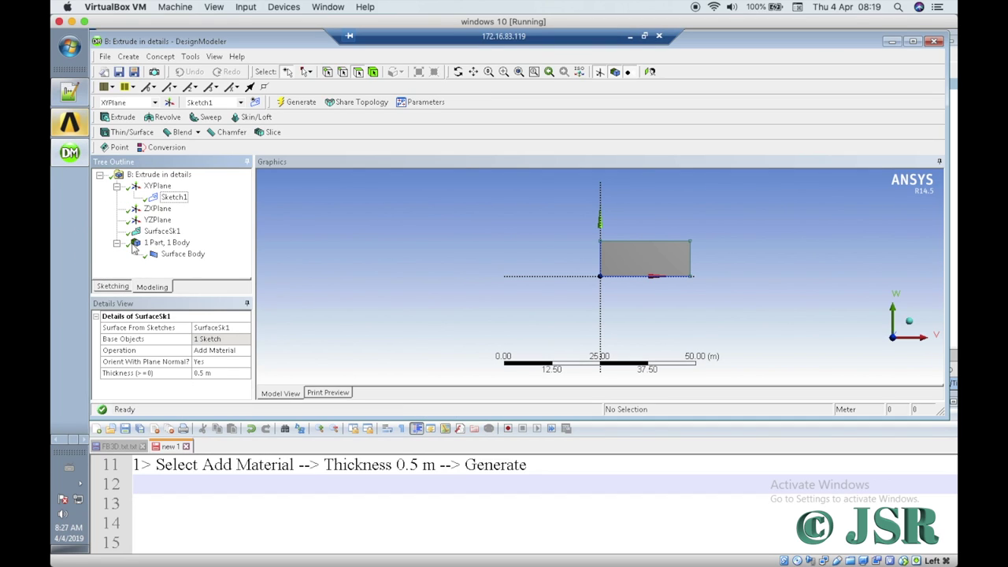
pyautogui.click(164, 487)
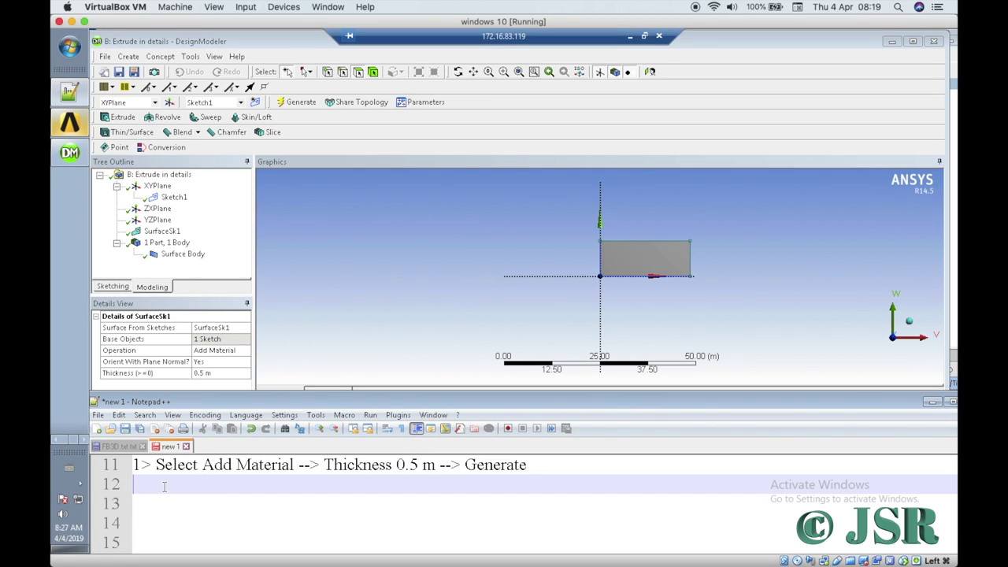
pyautogui.press('Down')
pyautogui.write('A new ')
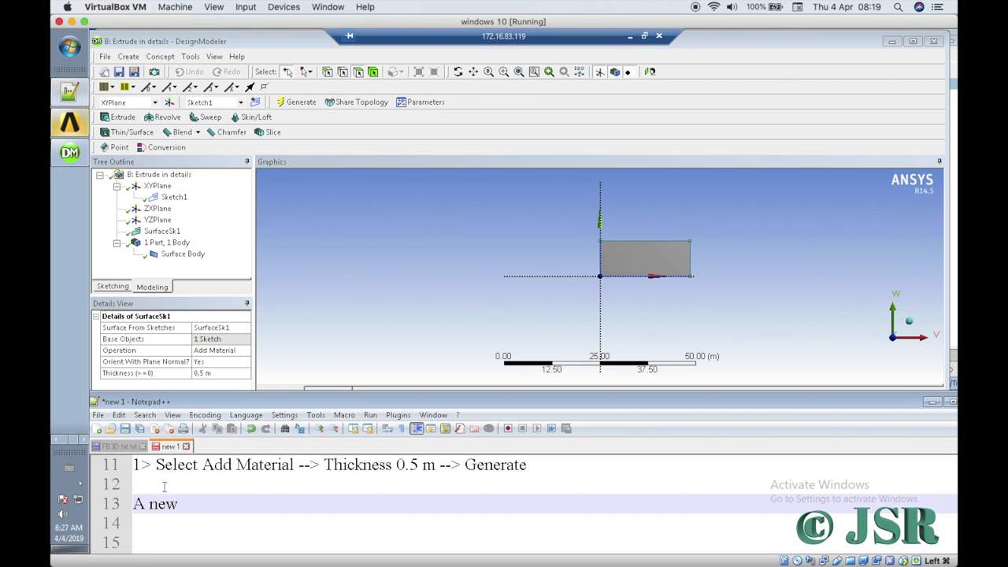
pyautogui.write('surface bo')
pyautogui.write('dy is ')
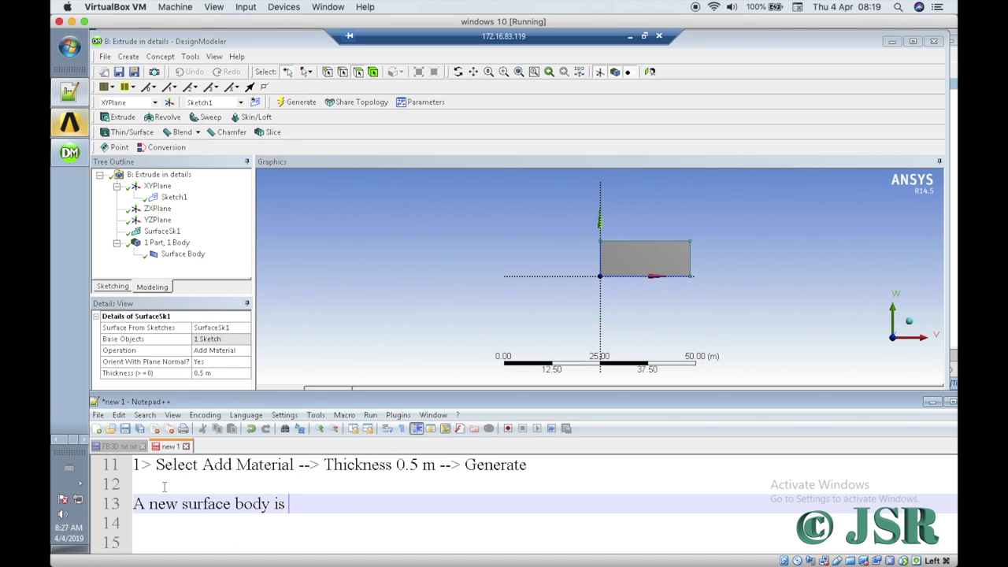
pyautogui.write('created')
pyautogui.press('Return')
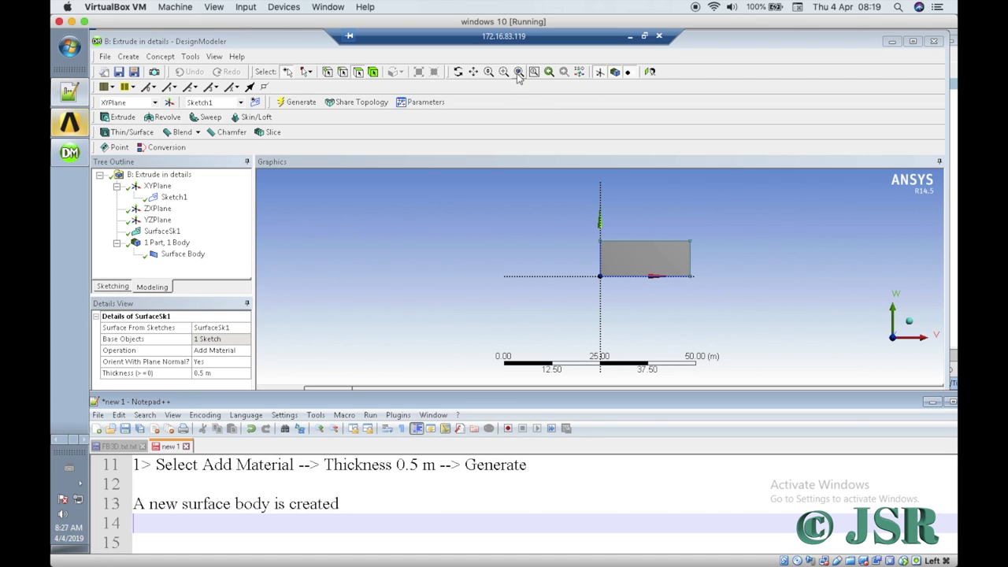
# Step: In DesignModeler, examine the generated surface body in isometric view and up close for its thickness
pyautogui.click(599, 72)
pyautogui.click(600, 72)
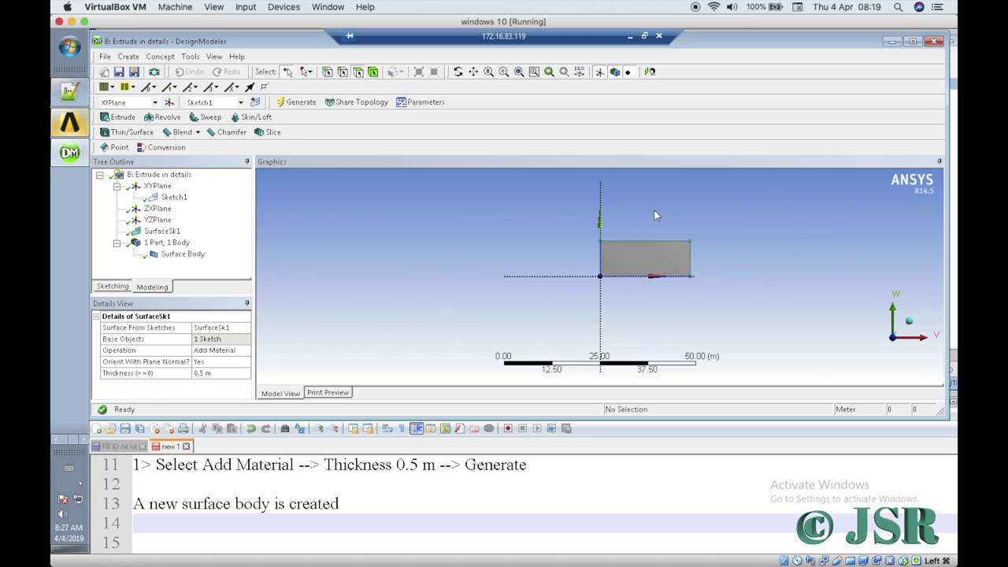
pyautogui.click(907, 323)
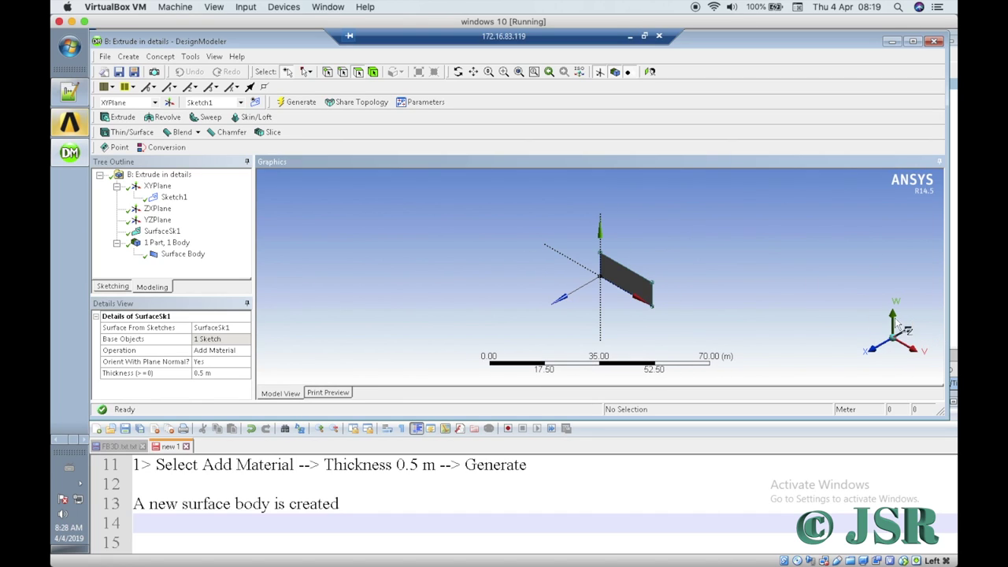
pyautogui.click(504, 71)
pyautogui.moveTo(586, 241); pyautogui.dragTo(682, 313)
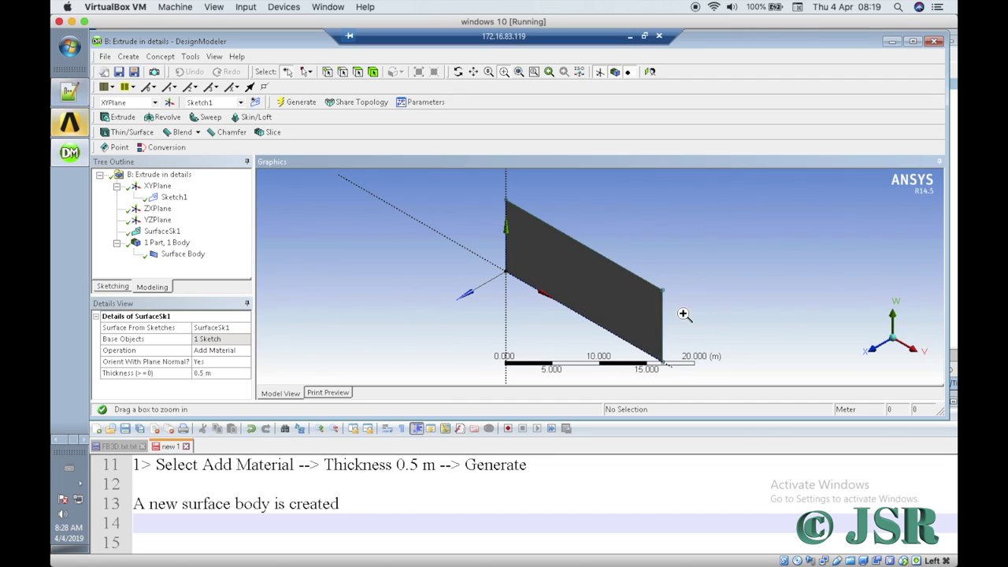
pyautogui.click(513, 213)
pyautogui.scroll(3, 568, 257)
pyautogui.moveTo(640, 295); pyautogui.dragTo(564, 277)
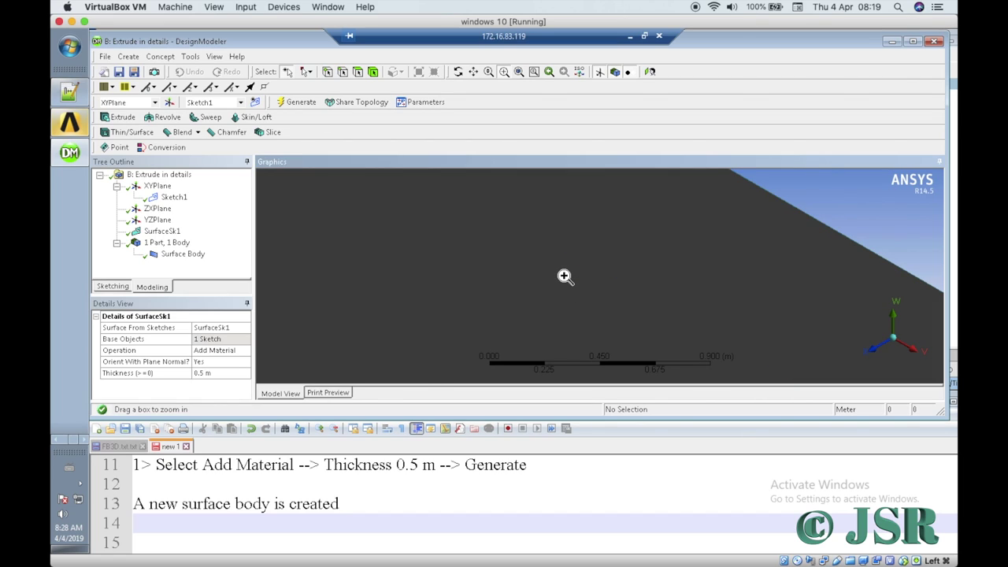
# Step: Inspect the surface's upper corner away from the origin at close range, ending with the whole surface framed
pyautogui.click(894, 341)
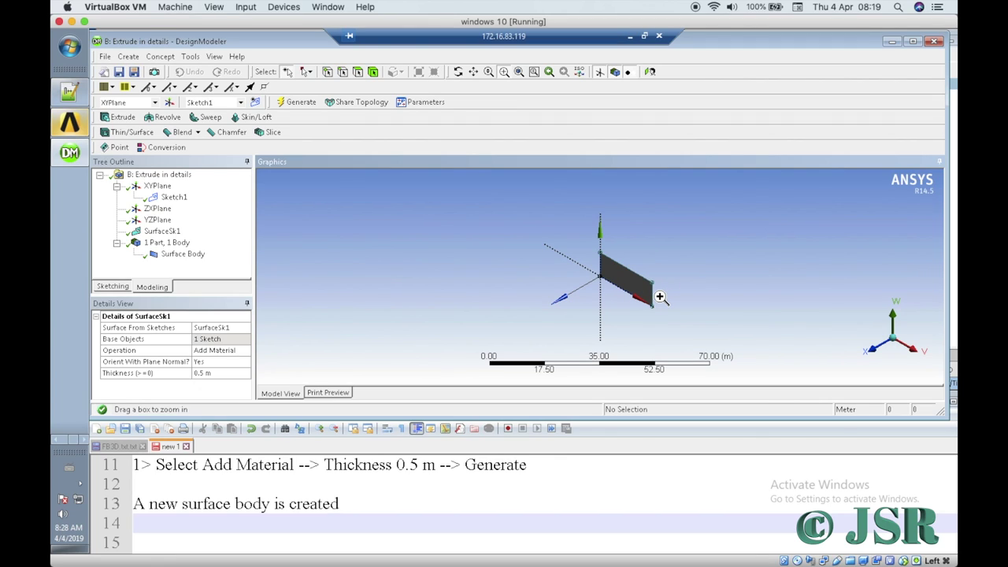
pyautogui.click(646, 274)
pyautogui.moveTo(646, 274); pyautogui.dragTo(665, 293)
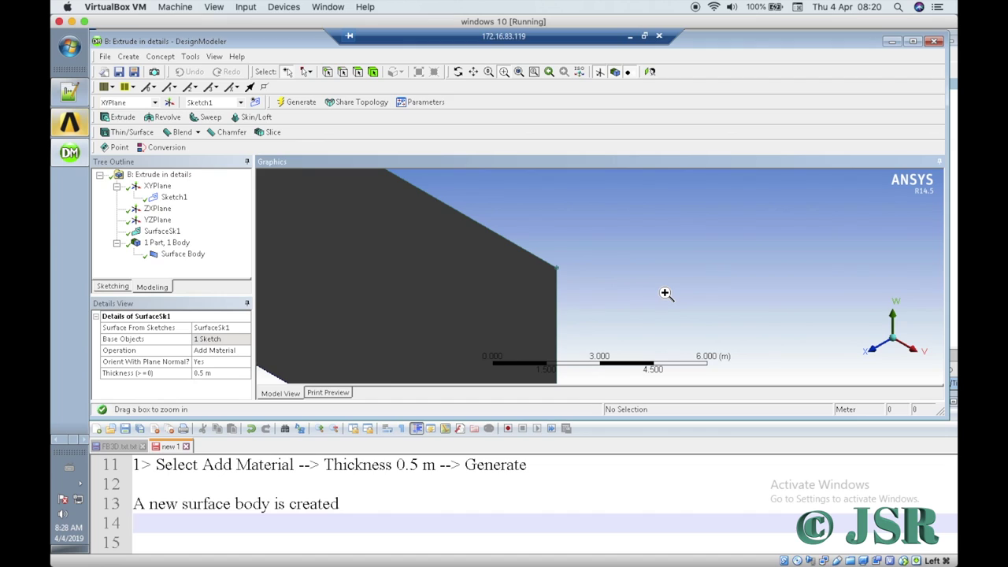
pyautogui.moveTo(547, 260); pyautogui.dragTo(513, 270)
pyautogui.click(577, 307)
pyautogui.moveTo(577, 306); pyautogui.dragTo(508, 268)
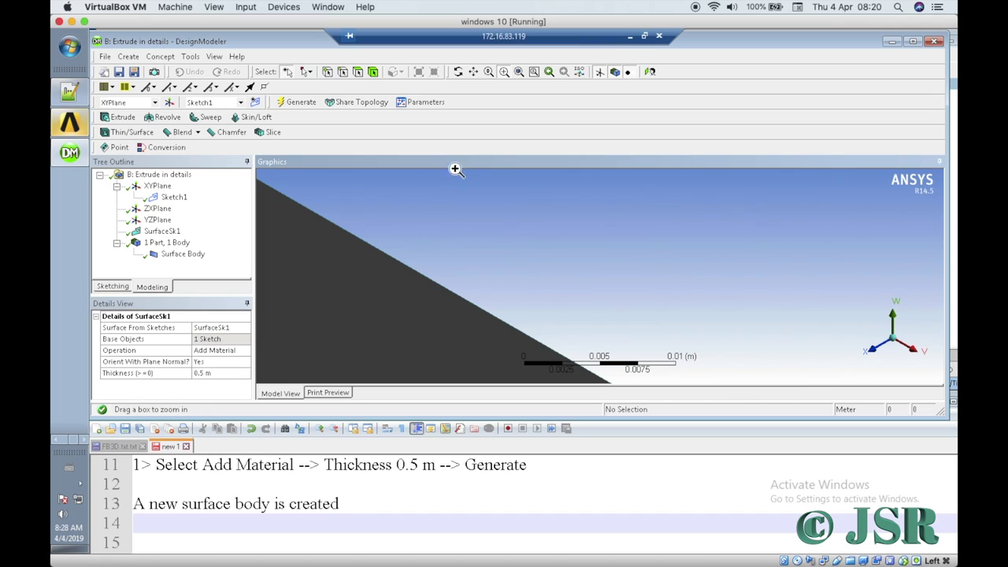
pyautogui.click(518, 72)
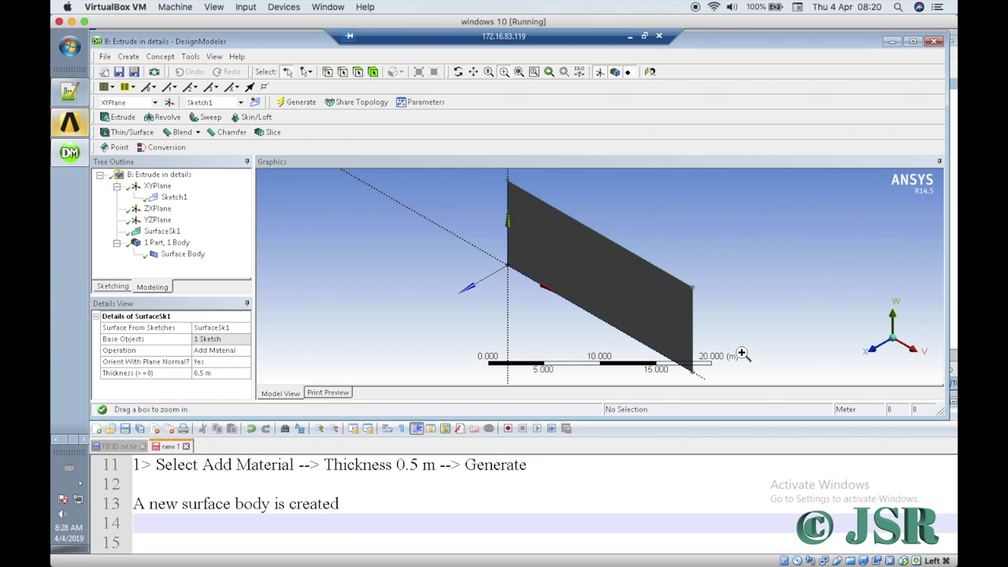
# Step: In Notepad++, add blank lines below the line 13 note and place the cursor on line 15
pyautogui.click(388, 508)
pyautogui.press('Down')
pyautogui.press('Down')
pyautogui.press('Return')
pyautogui.press('Return')
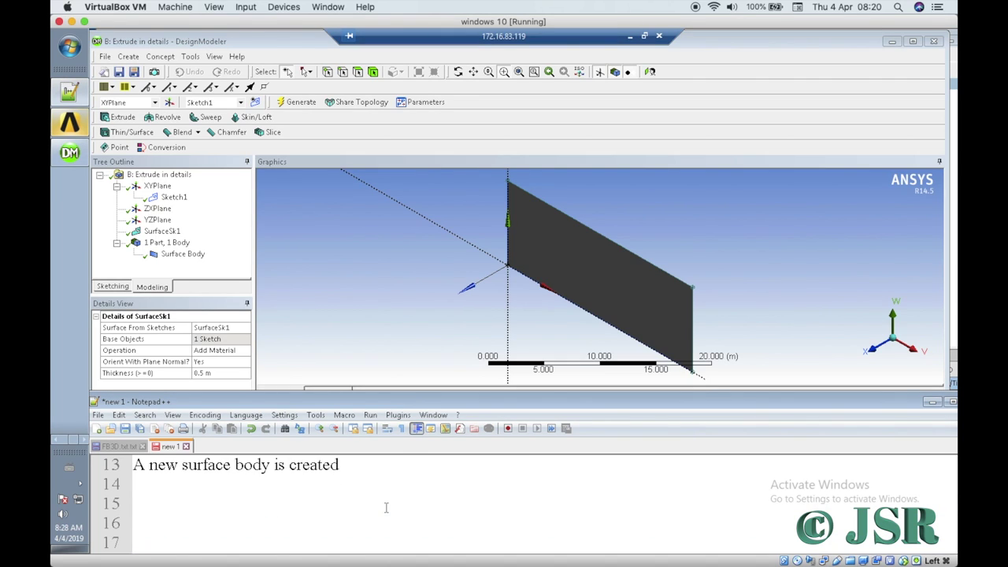
pyautogui.click(146, 489)
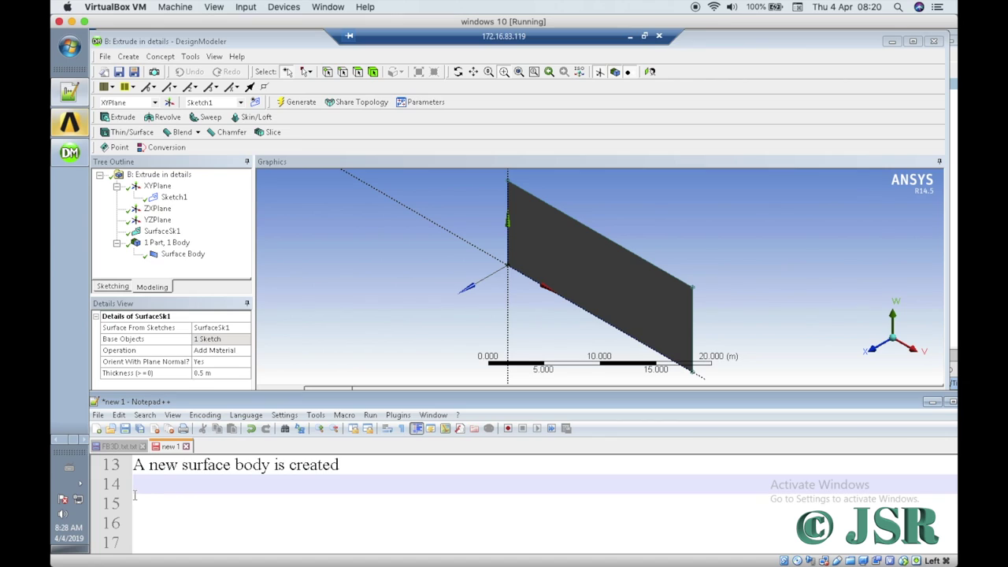
pyautogui.click(135, 494)
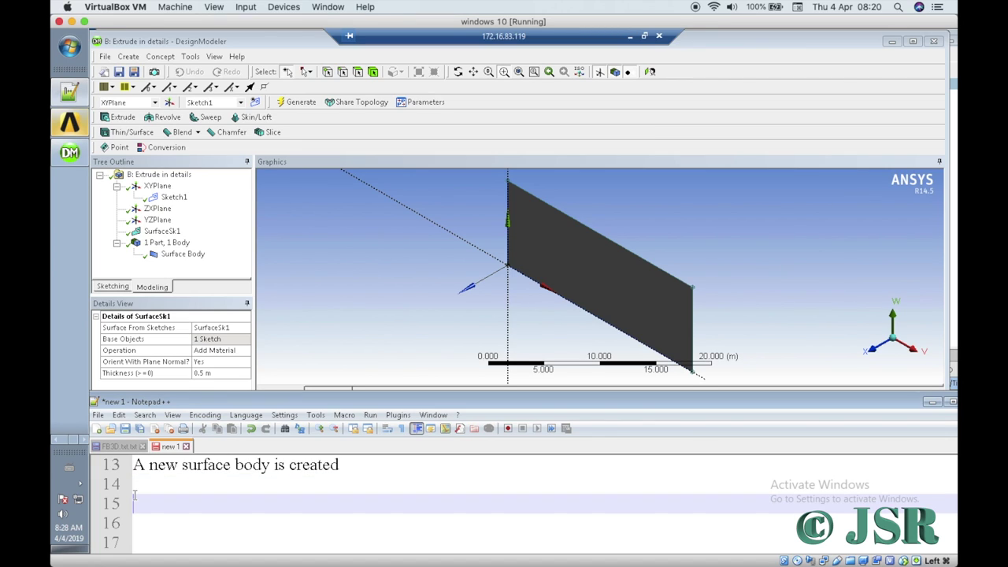
# Step: Write 'Now lets create a new body using this surface' on line 15 of the notes
pyautogui.write('N')
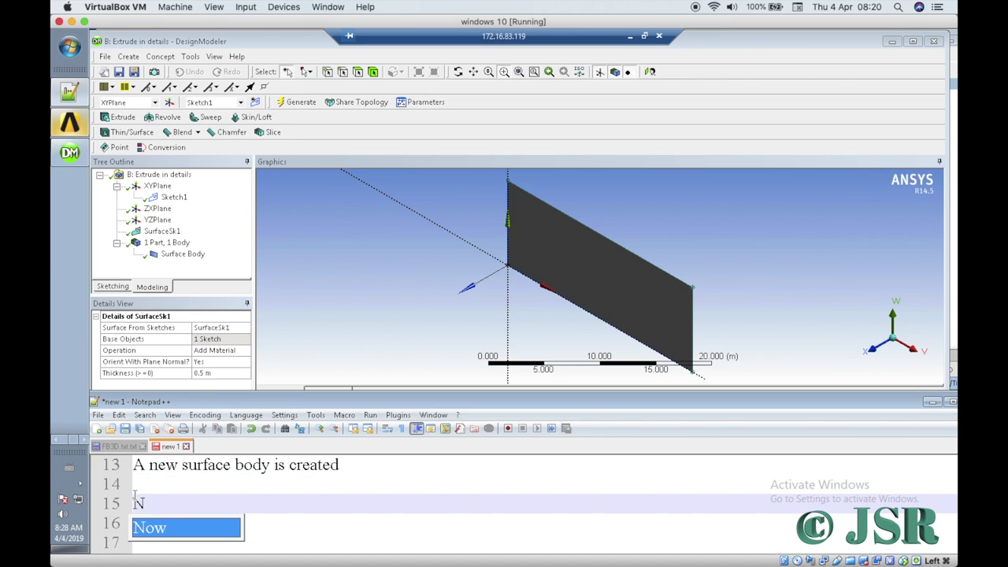
pyautogui.write('ow let')
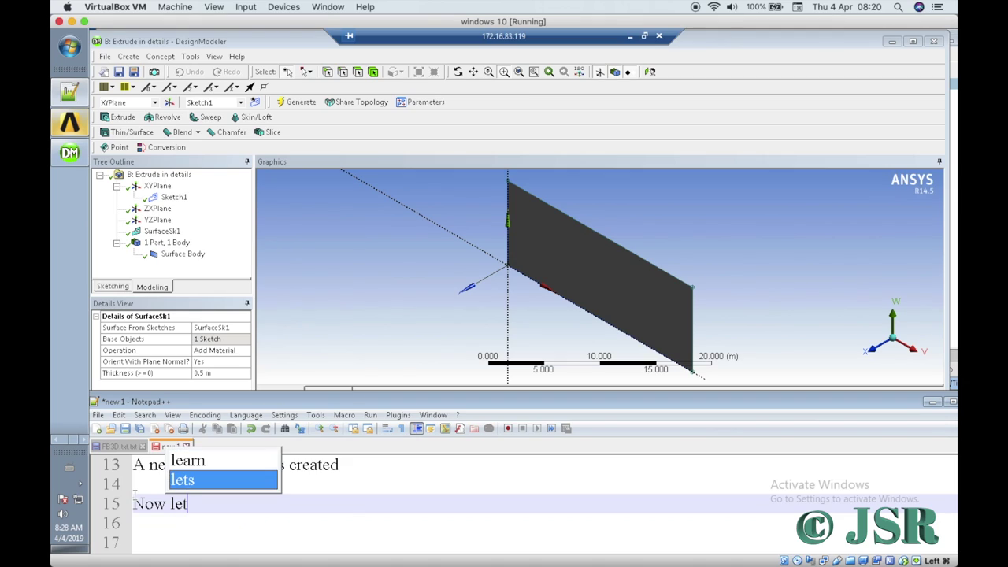
pyautogui.write('s creat')
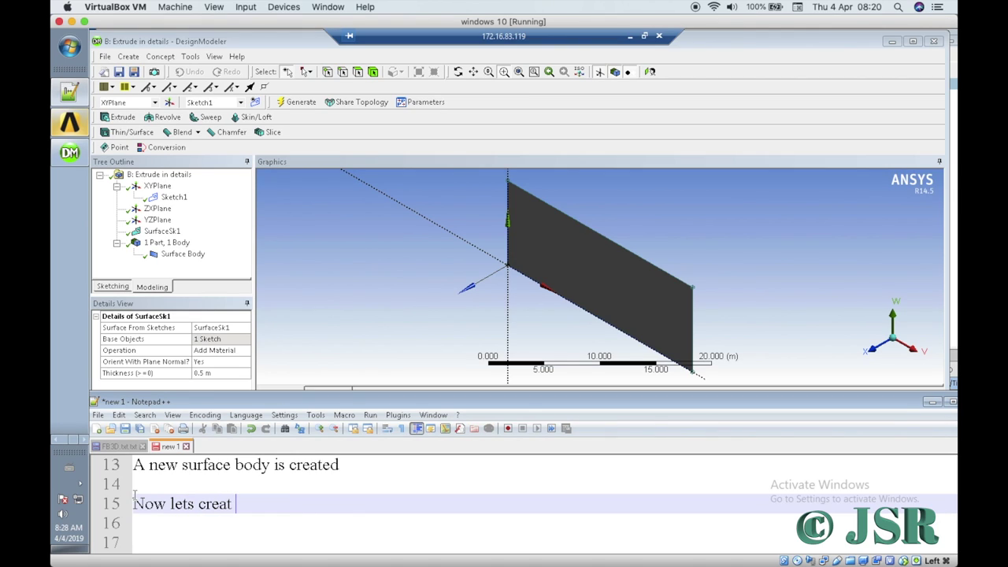
pyautogui.press('BackSpace')
pyautogui.write('e a n')
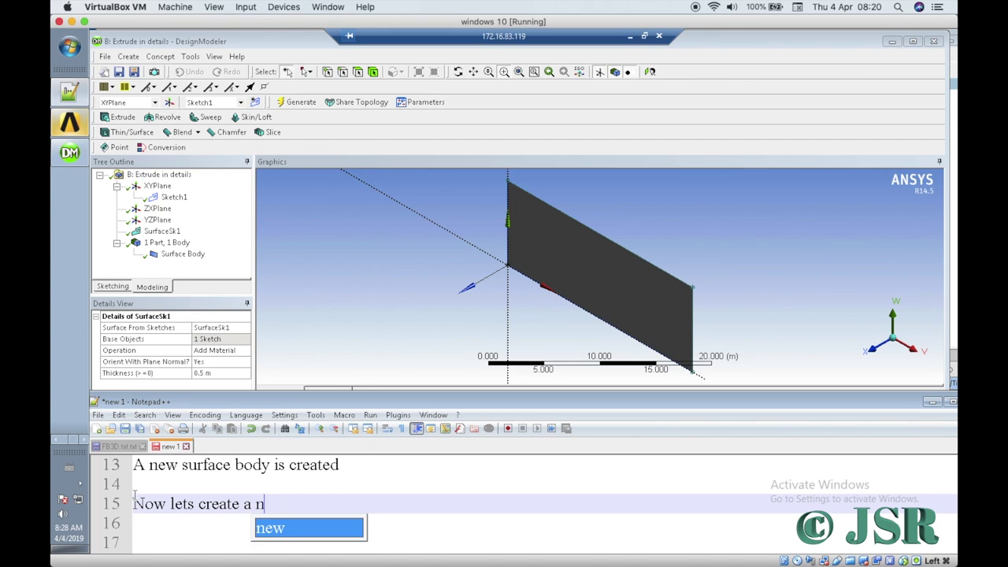
pyautogui.write('ew b')
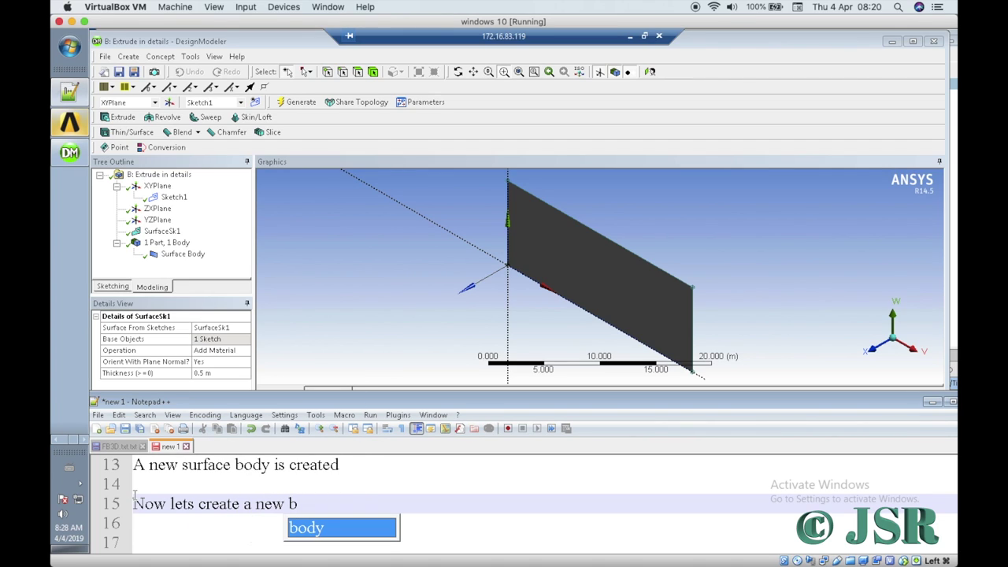
pyautogui.write('ody using this s')
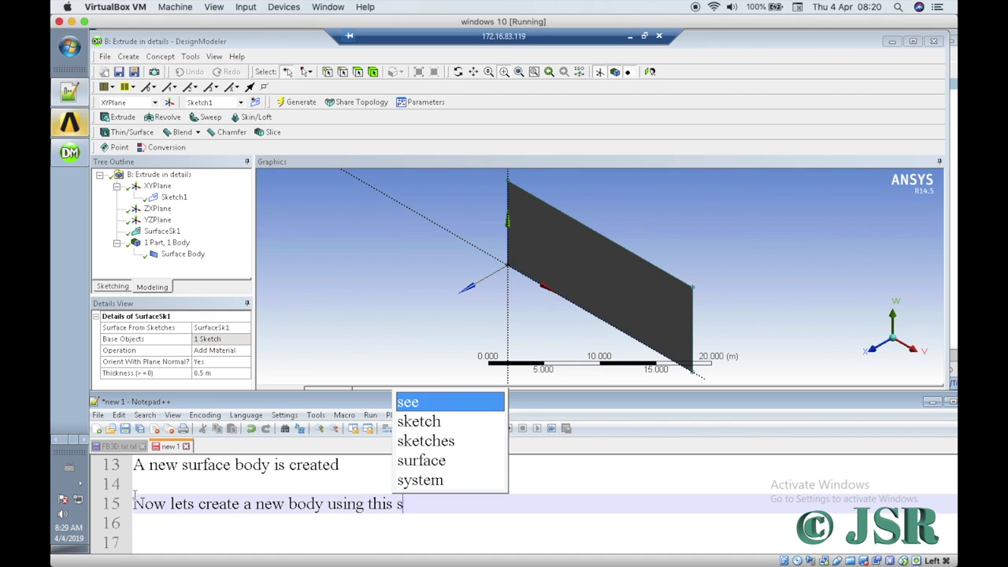
pyautogui.write('urface')
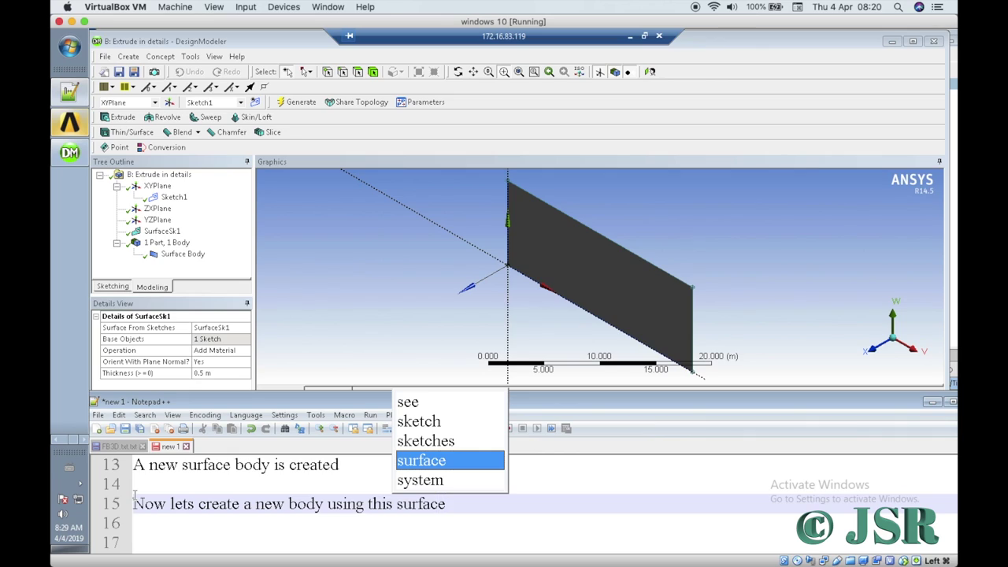
pyautogui.press('Escape')
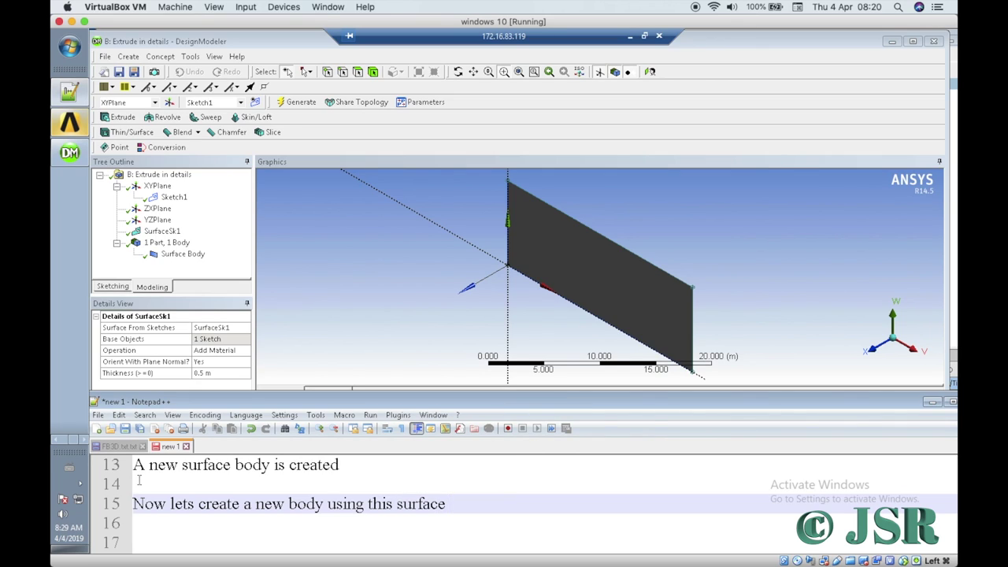
# Step: Append 'as a base --' to line 15 and add a run of blank lines below it
pyautogui.write('as a base --')
pyautogui.press('Return')
pyautogui.press('Return')
pyautogui.press('Return')
pyautogui.press('Return')
pyautogui.press('Return')
pyautogui.press('Return')
pyautogui.press('Return')
pyautogui.press('Return')
pyautogui.press('Return')
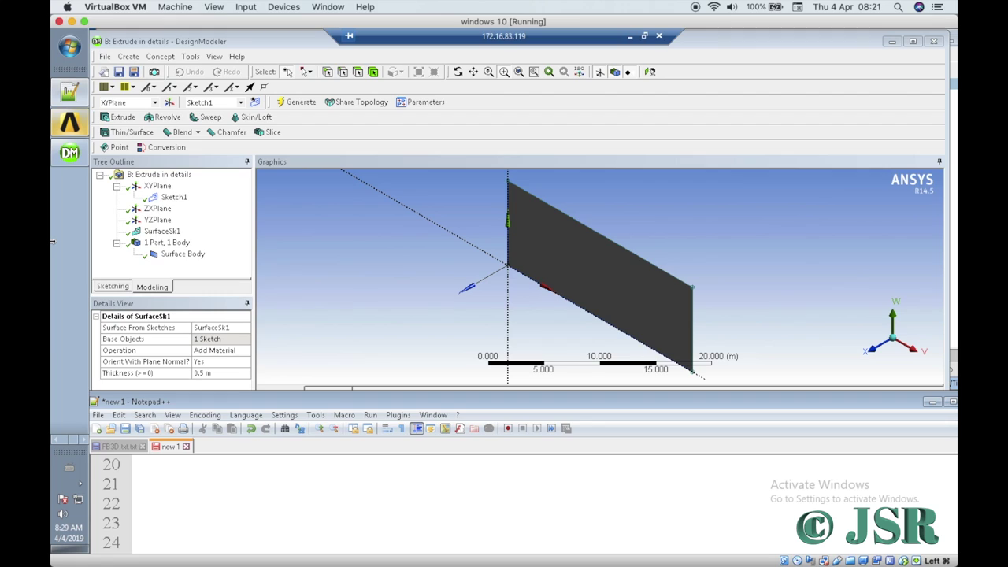
# Step: Remove the trailing '--' from line 15 of the 'new 1' notes and add blank lines below it
pyautogui.click(135, 447)
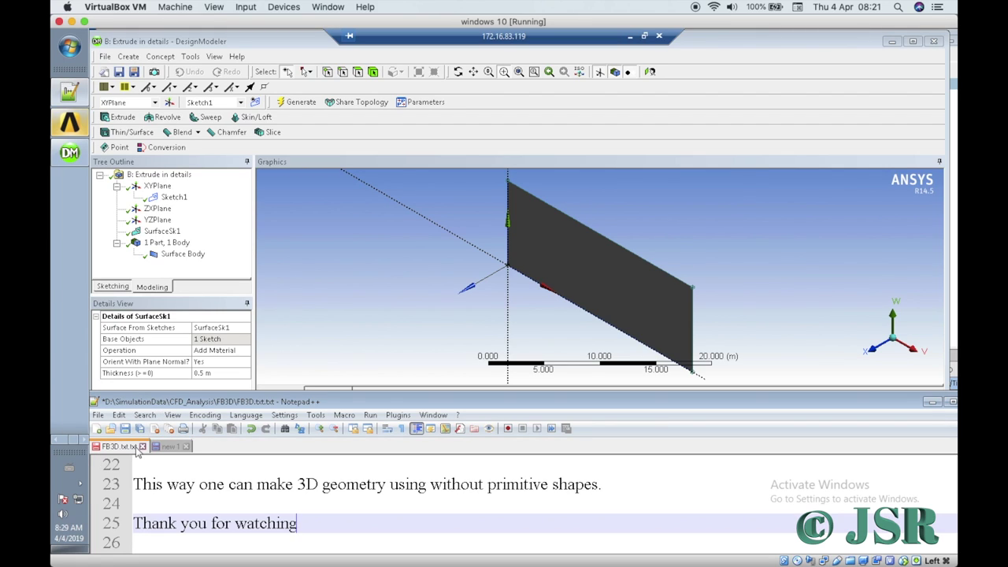
pyautogui.click(170, 447)
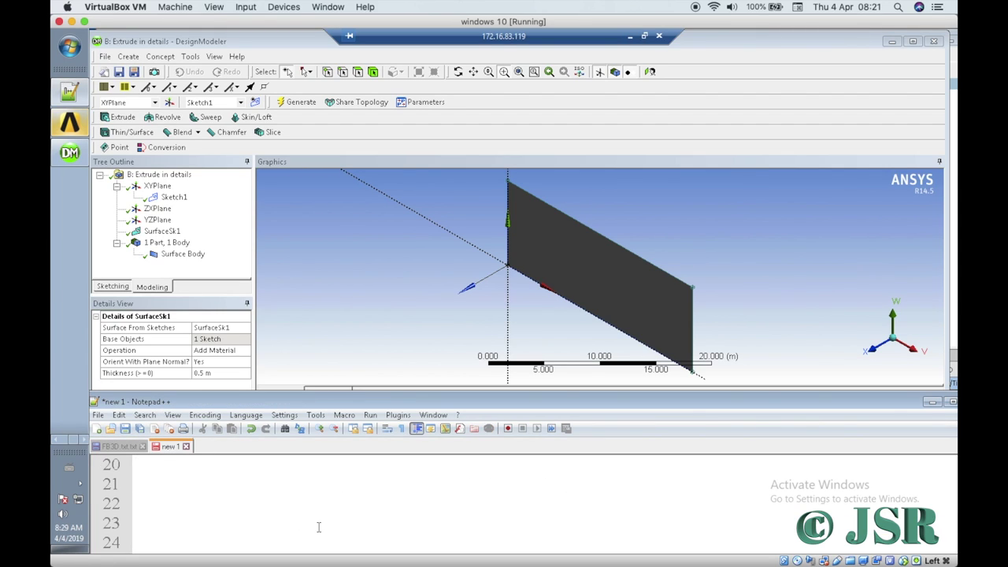
pyautogui.scroll(5, 318, 527)
pyautogui.scroll(-1, 319, 527)
pyautogui.scroll(-1, 319, 527)
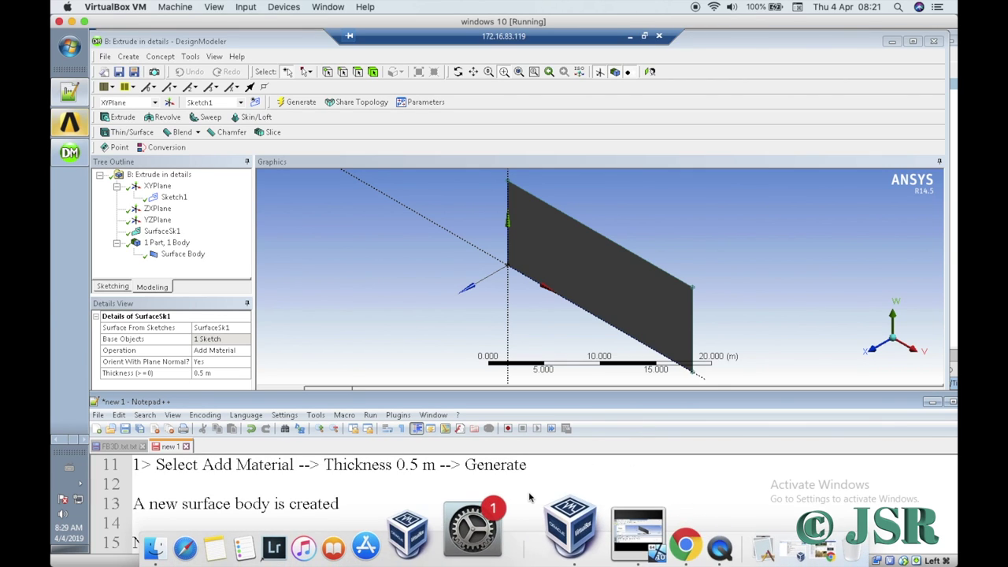
pyautogui.click(537, 542)
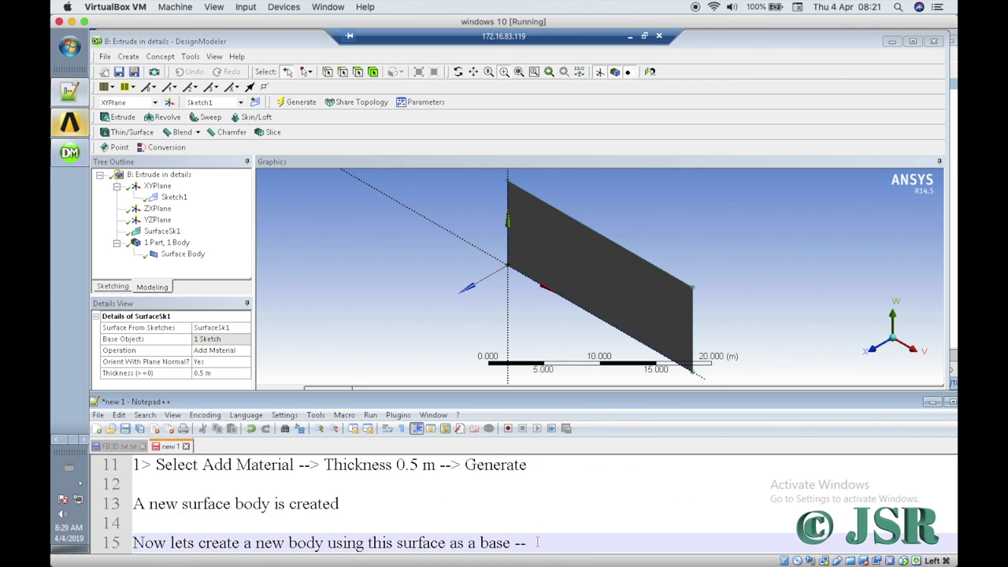
pyautogui.press('BackSpace')
pyautogui.press('BackSpace')
pyautogui.press('BackSpace')
pyautogui.press('Return')
pyautogui.press('Return')
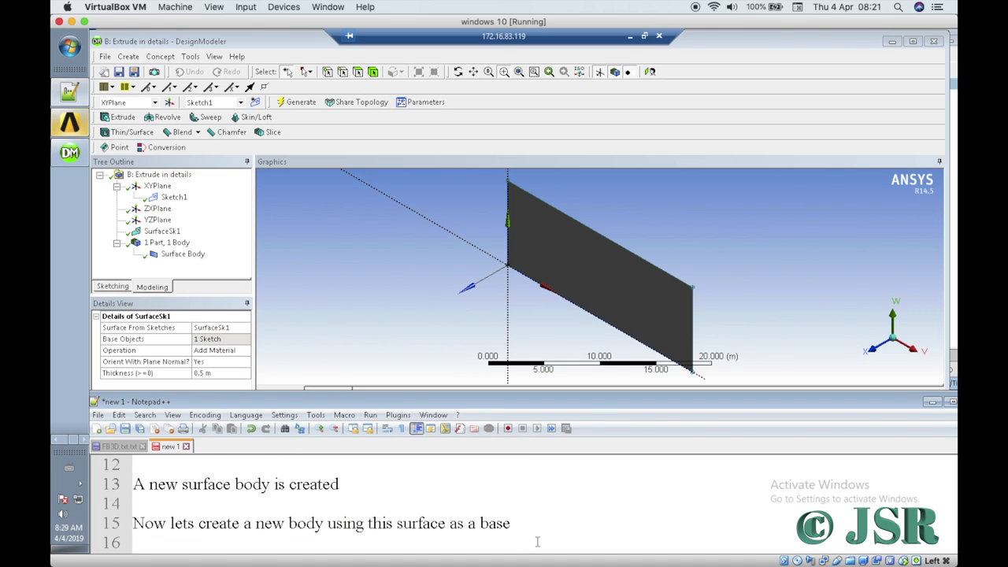
pyautogui.press('Return')
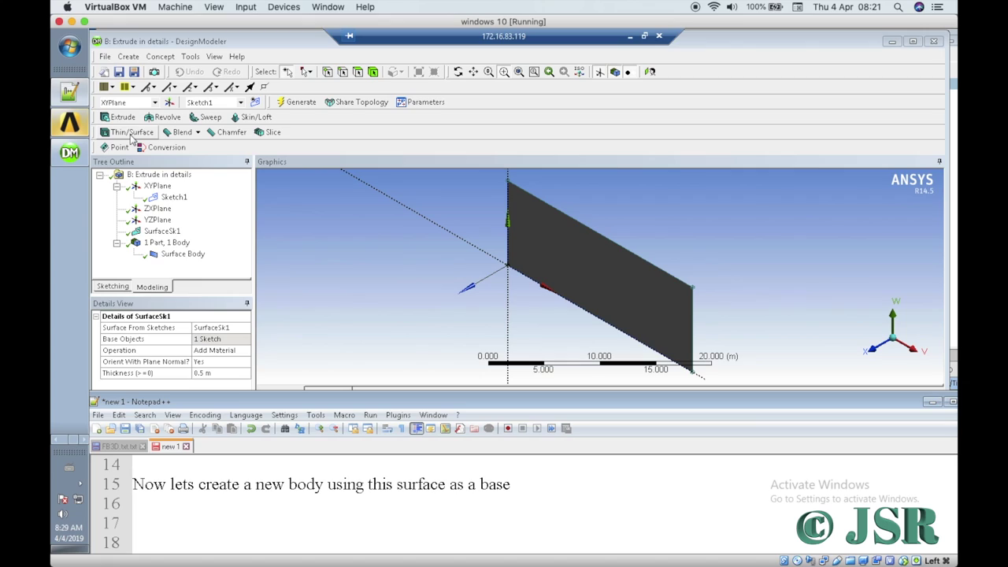
# Step: Write 'Select "Extrude" icon -->' on line 16 of the notes
pyautogui.click(146, 508)
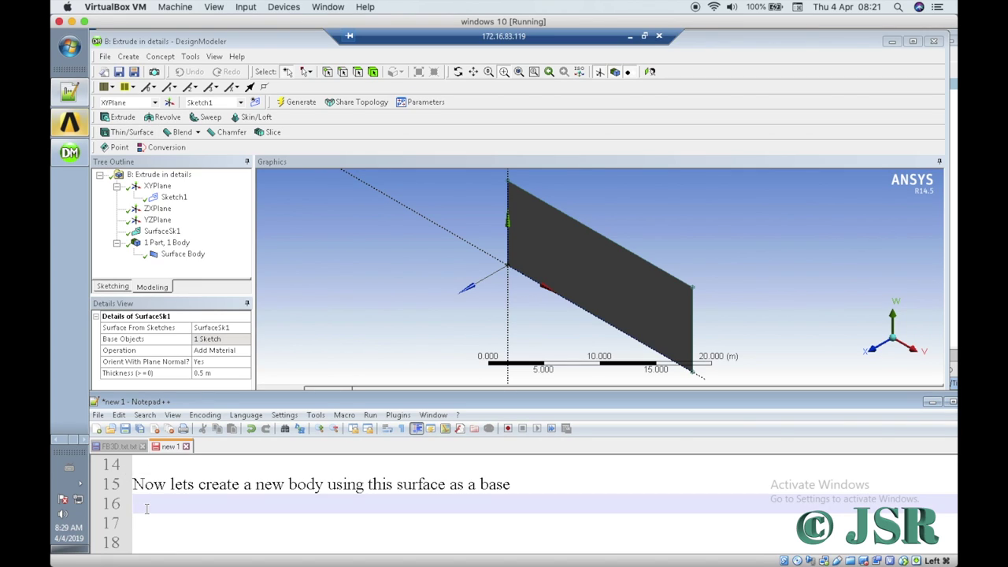
pyautogui.press('Return')
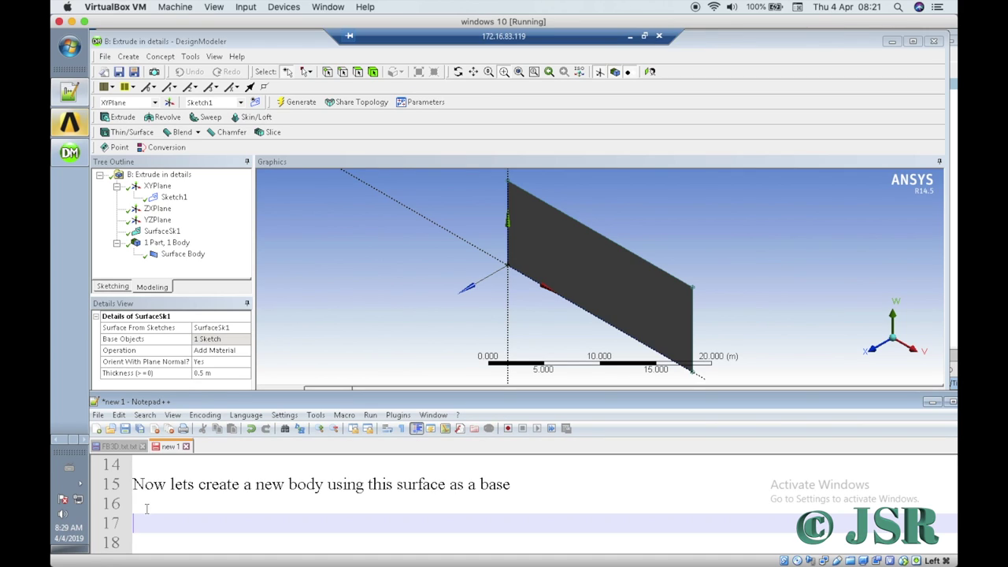
pyautogui.click(146, 507)
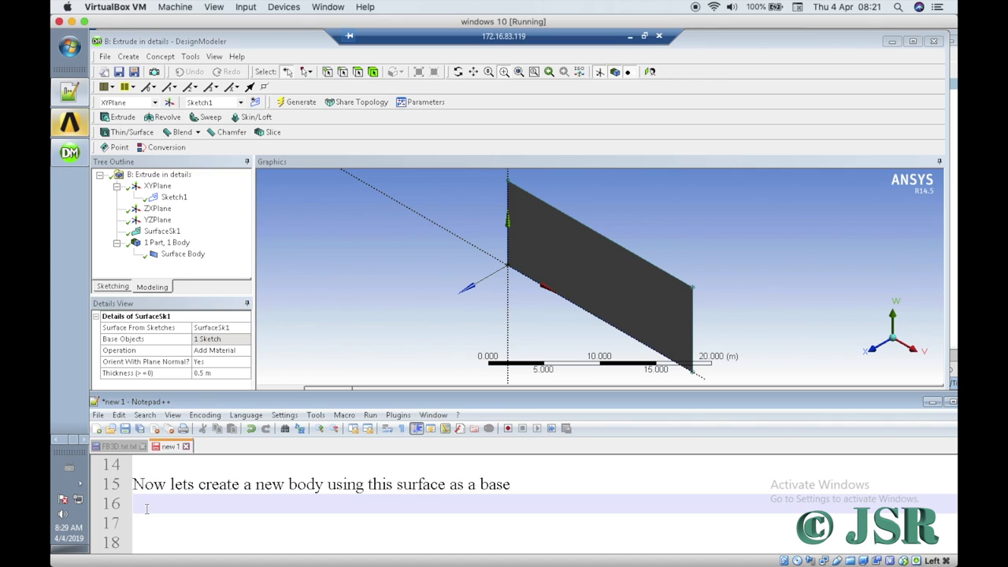
pyautogui.write('Se')
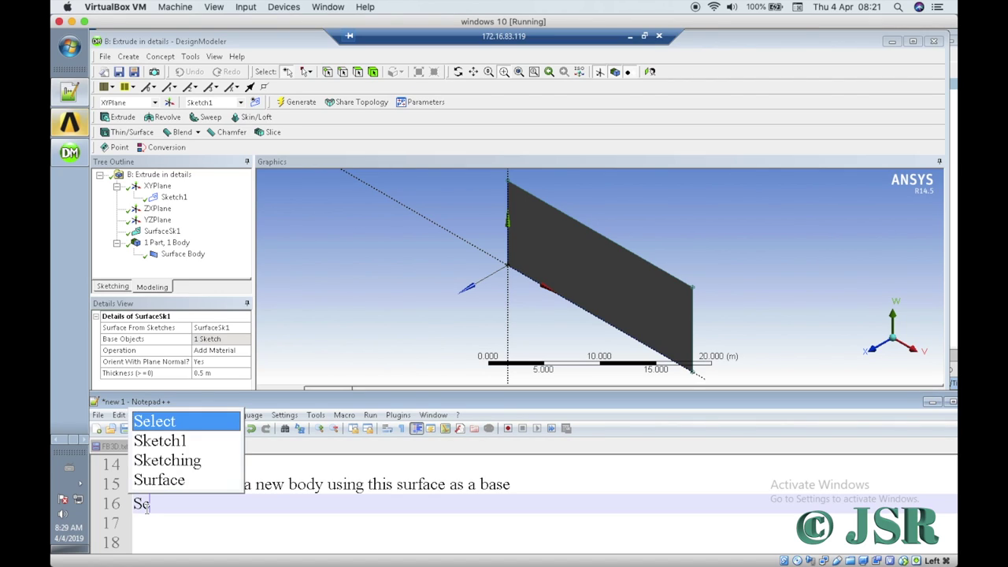
pyautogui.write('lect')
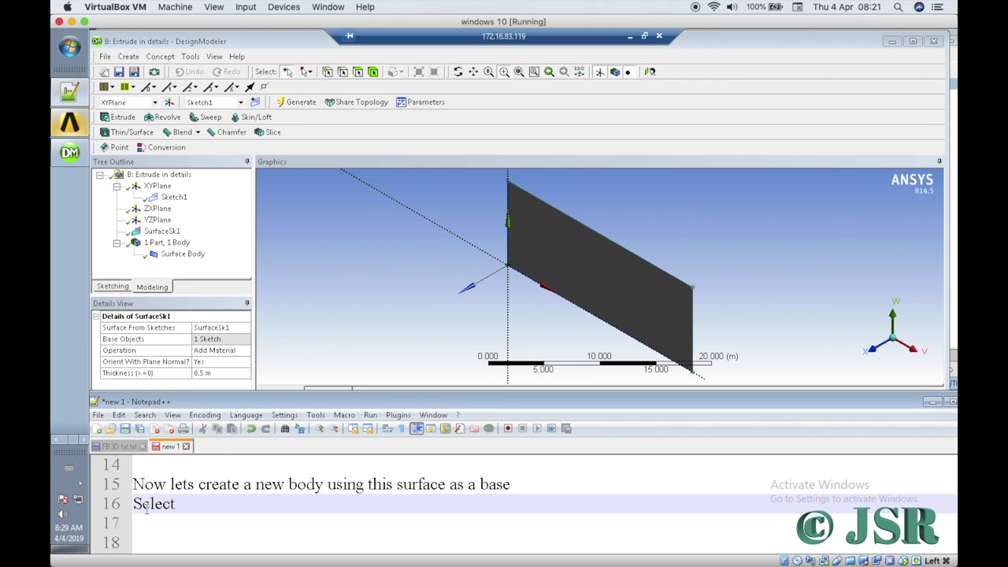
pyautogui.write(' "Extr')
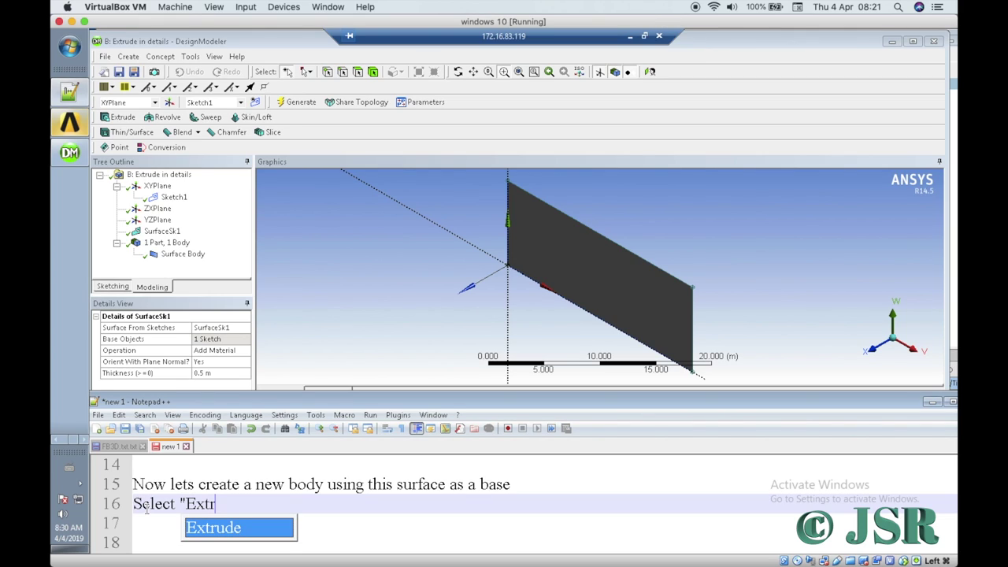
pyautogui.write('ude')
pyautogui.press('BackSpace')
pyautogui.write('"')
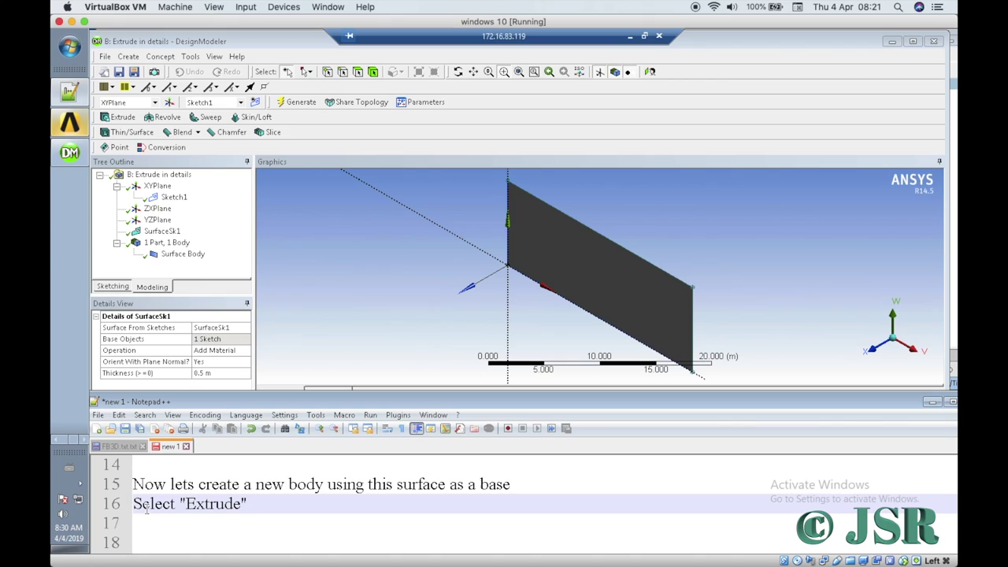
pyautogui.write(' icon -->')
# Step: Start an Extrude feature in DesignModeler and append 'Geometry as "SurfaceSk1" -->' to line 16 of the Notepad++ notes
pyautogui.click(118, 117)
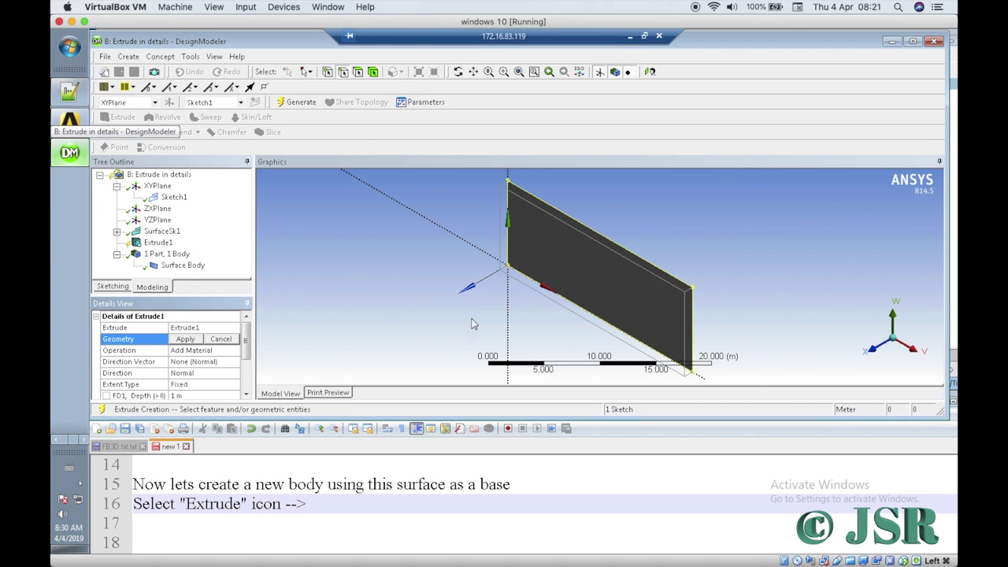
pyautogui.click(326, 510)
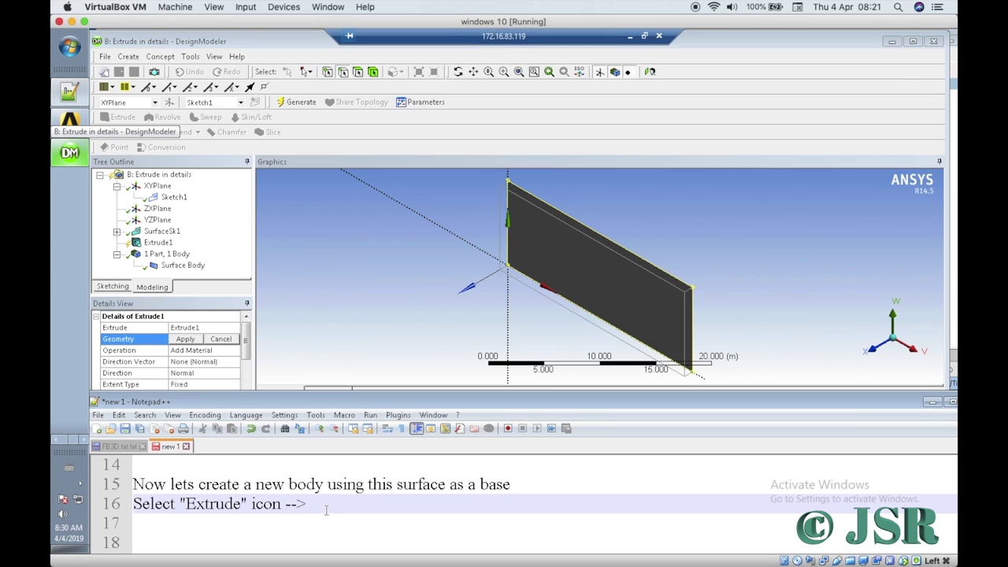
pyautogui.write('Ge')
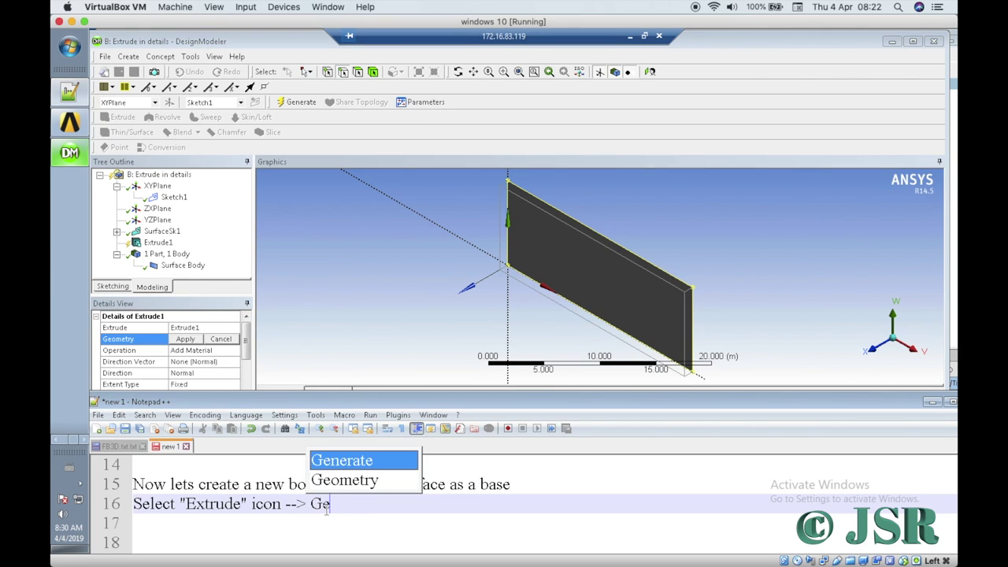
pyautogui.write('ometr')
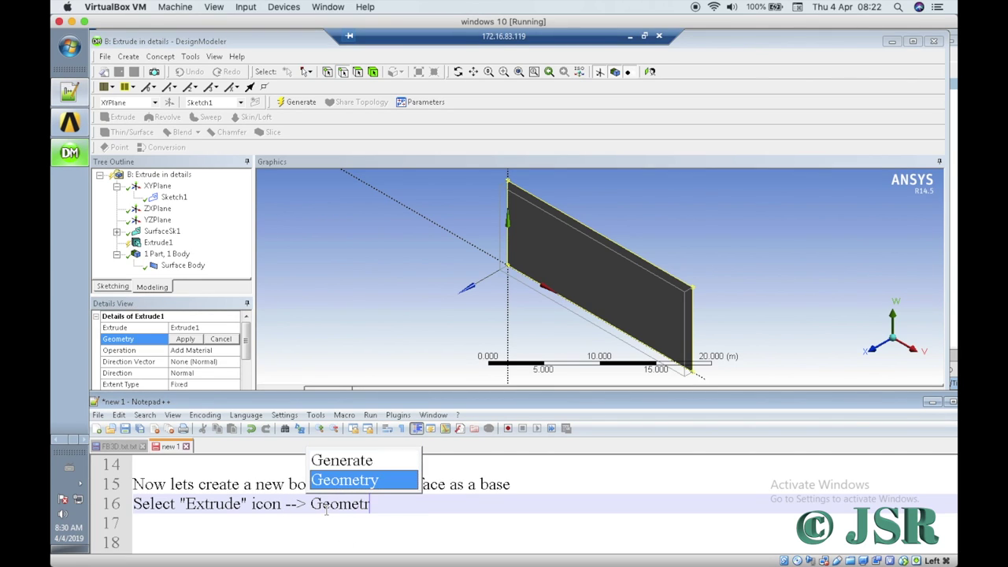
pyautogui.write('y as "')
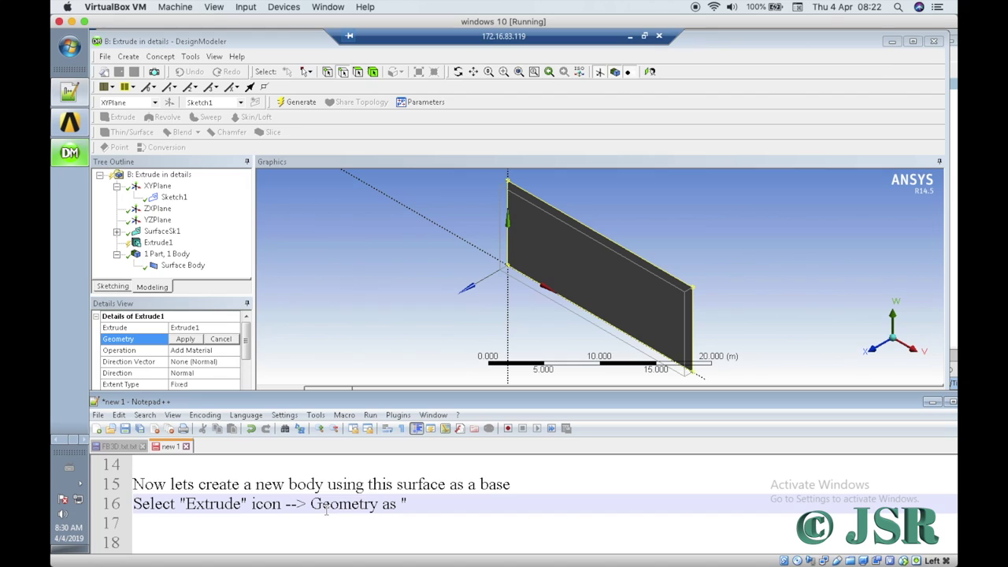
pyautogui.write('Surface Sk1')
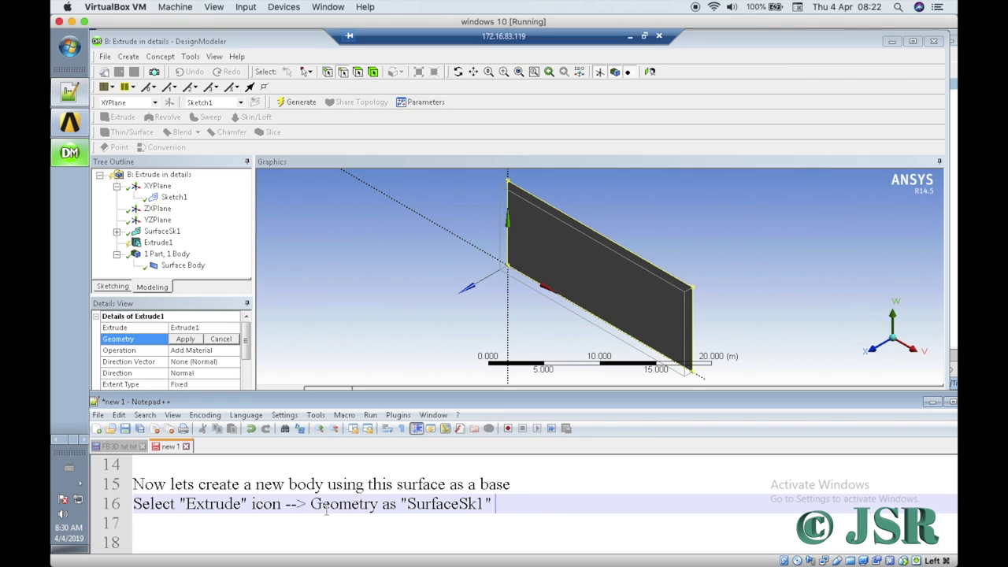
pyautogui.write('-->')
# Step: In DesignModeler, pick SurfaceSk1 in the tree for the extrusion and try depths of 2 m and 5 m
pyautogui.click(161, 232)
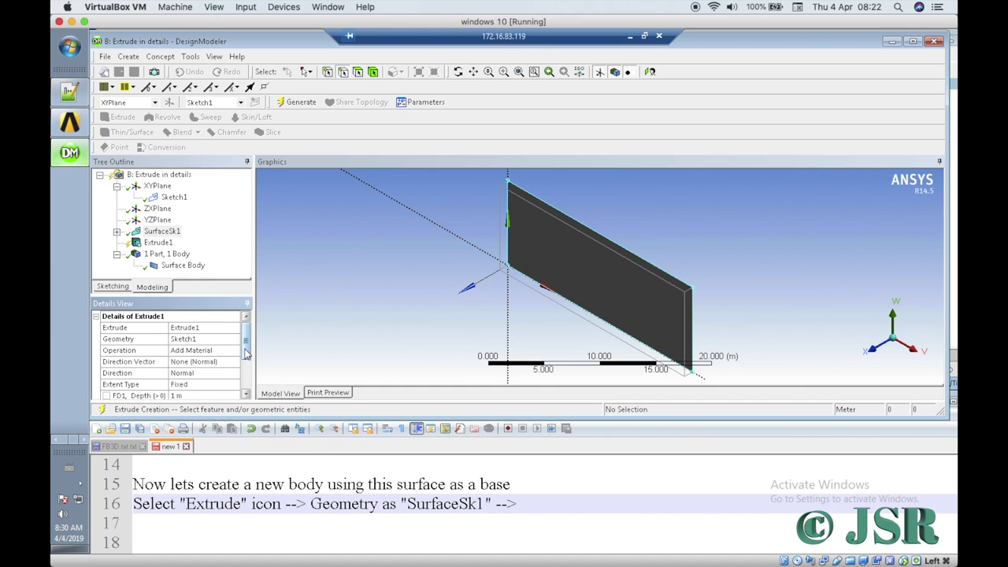
pyautogui.moveTo(245, 353); pyautogui.dragTo(247, 366)
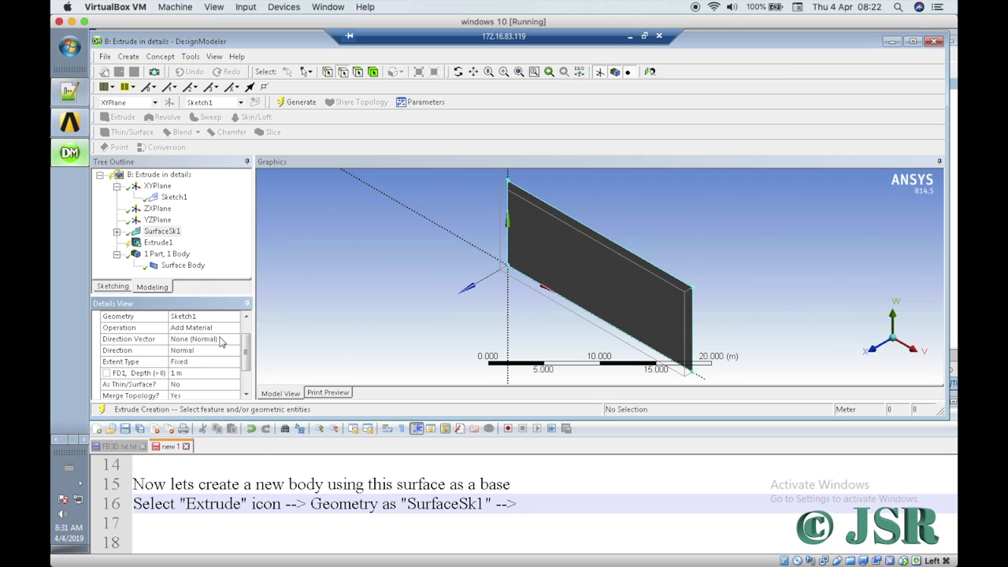
pyautogui.click(195, 373)
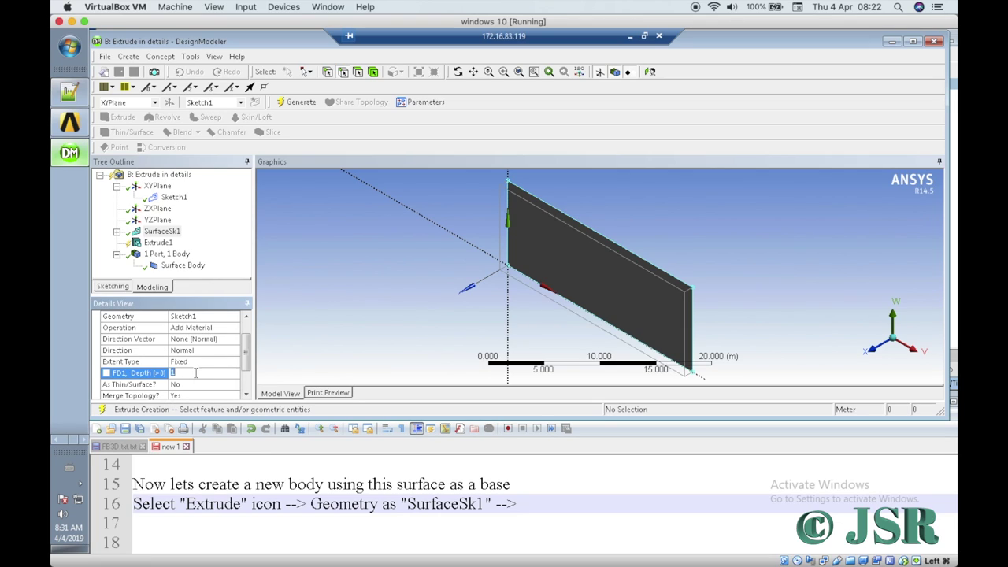
pyautogui.write('2')
pyautogui.press('Return')
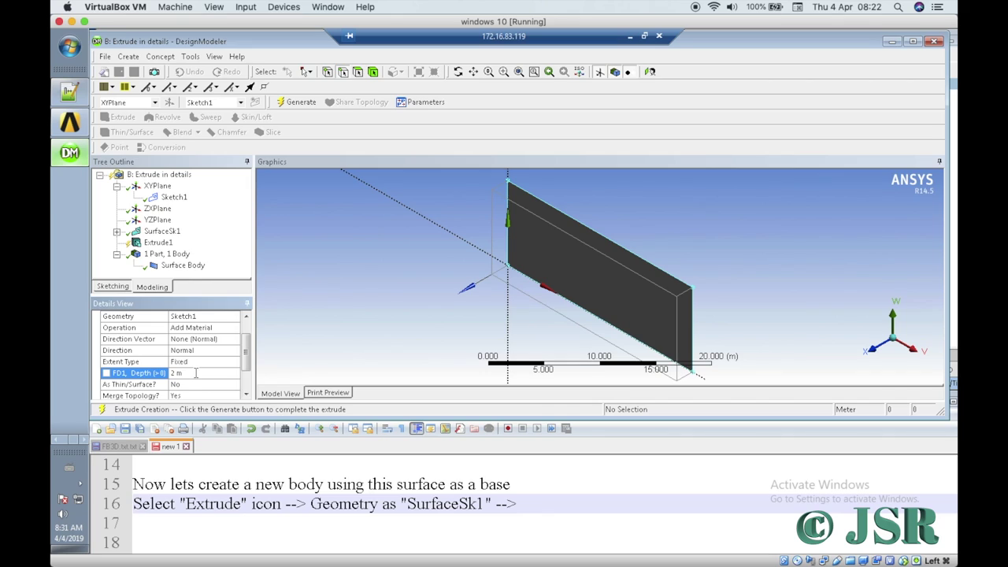
pyautogui.click(195, 373)
pyautogui.write('5')
pyautogui.press('Return')
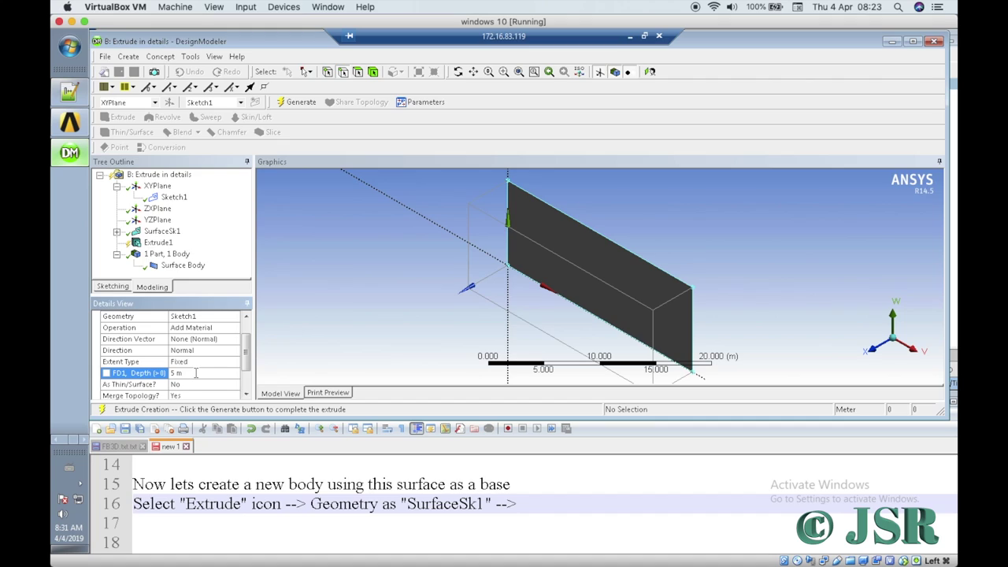
pyautogui.moveTo(195, 373); pyautogui.dragTo(132, 374)
# Step: Append 'Operation as "Add material"' to line 16 of the Notepad++ notes, consulting the extrusion's Operation options in DesignModeler
pyautogui.click(542, 505)
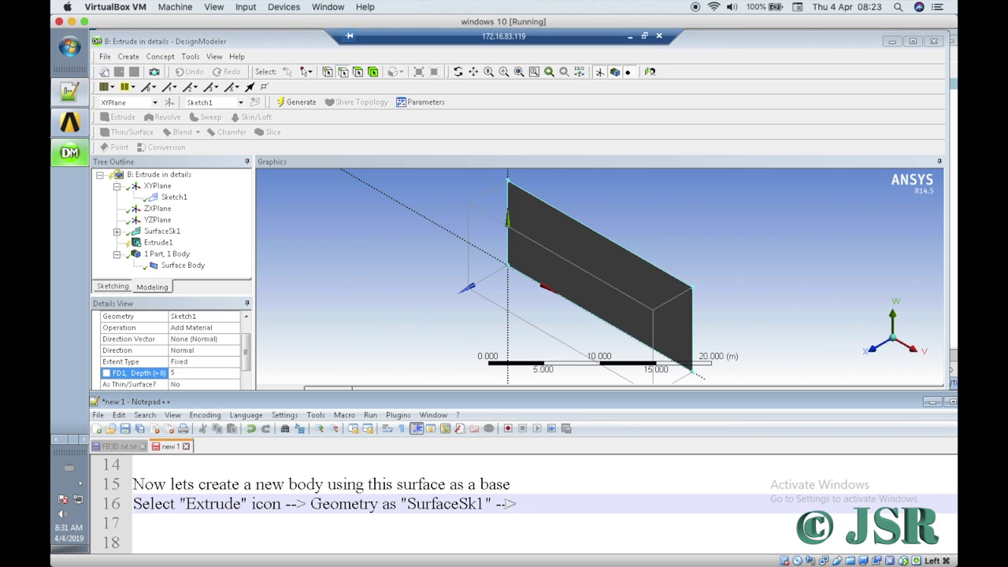
pyautogui.write('Operation')
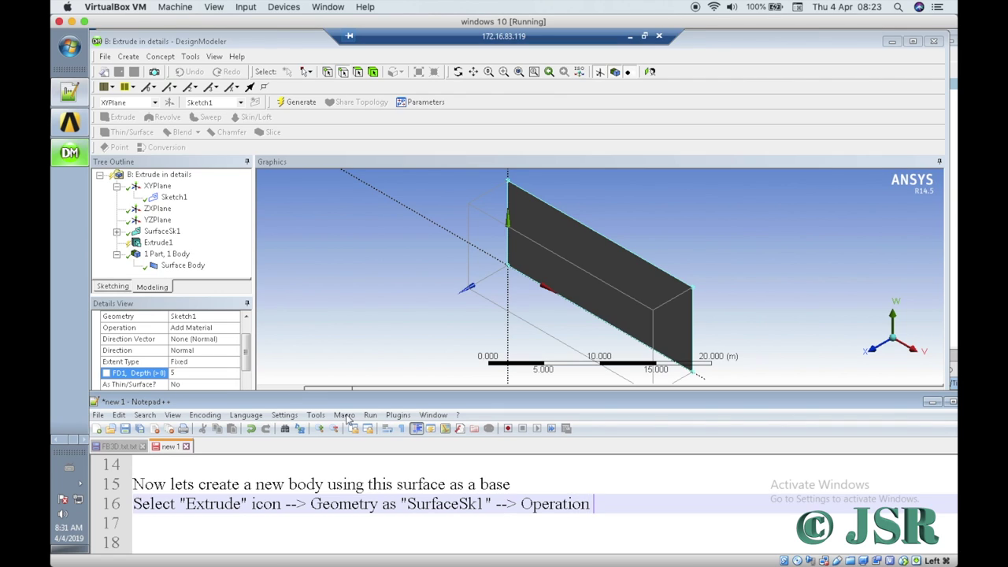
pyautogui.click(236, 329)
pyautogui.click(234, 327)
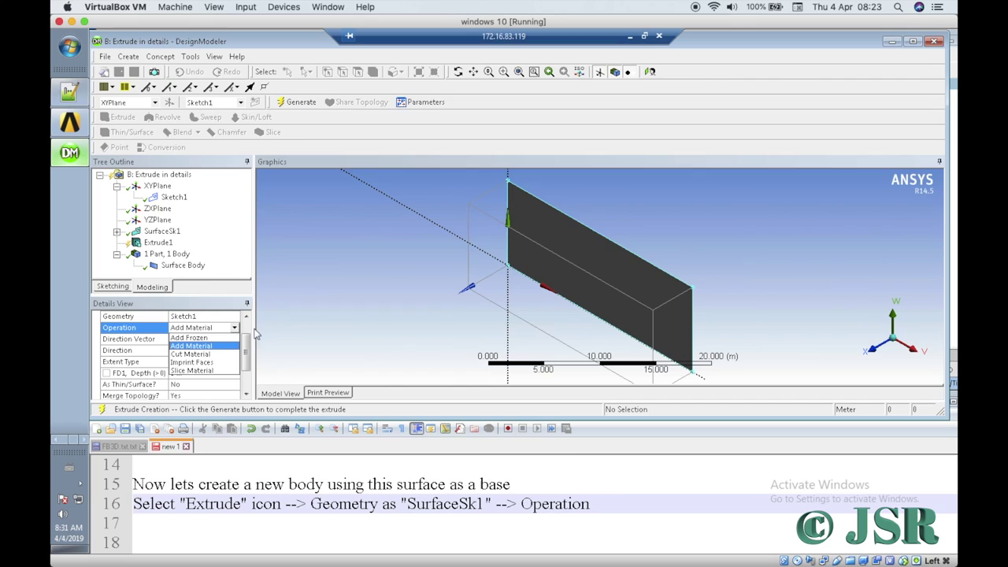
pyautogui.click(598, 504)
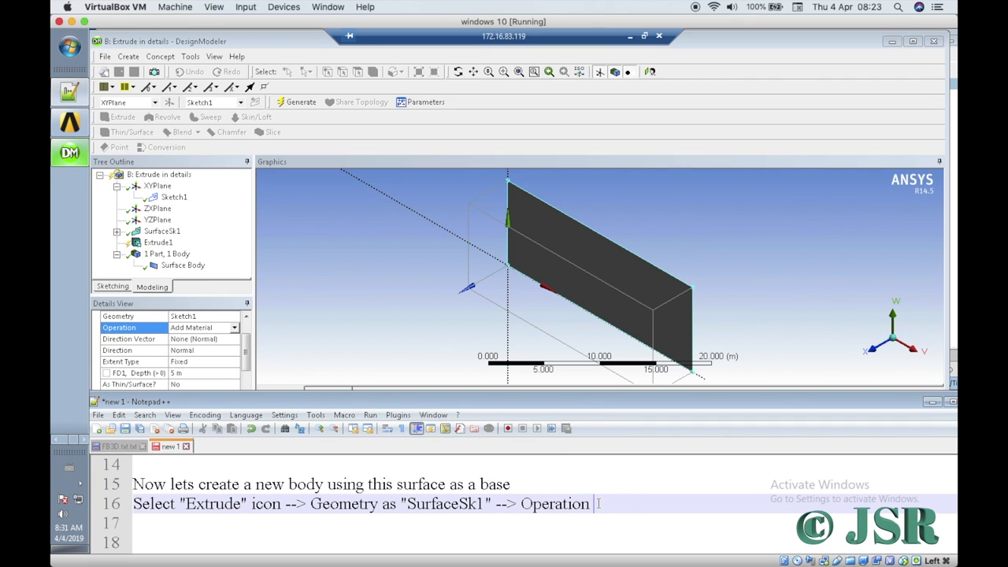
pyautogui.click(234, 329)
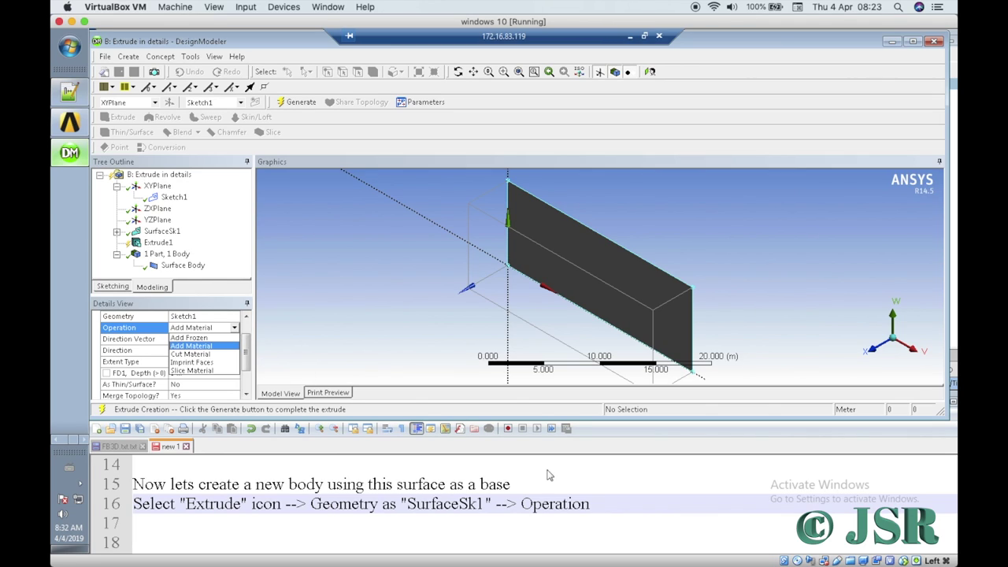
pyautogui.click(601, 504)
pyautogui.write('as ')
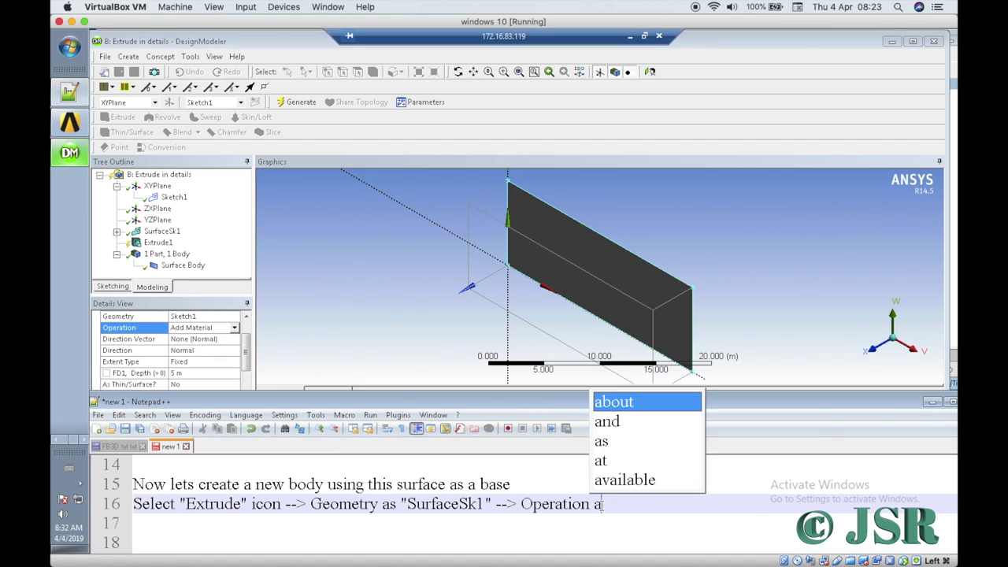
pyautogui.write('"Add material')
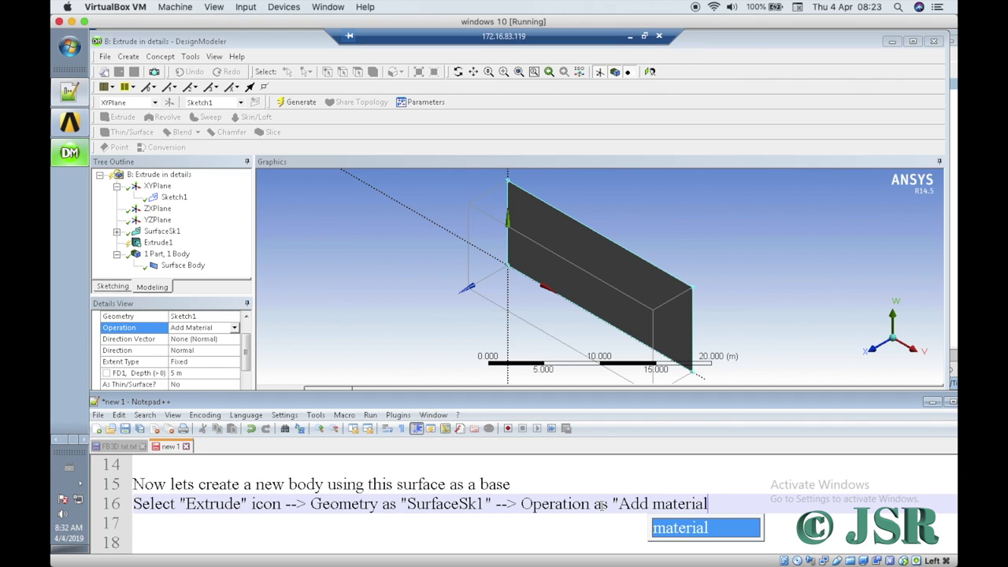
pyautogui.write('"')
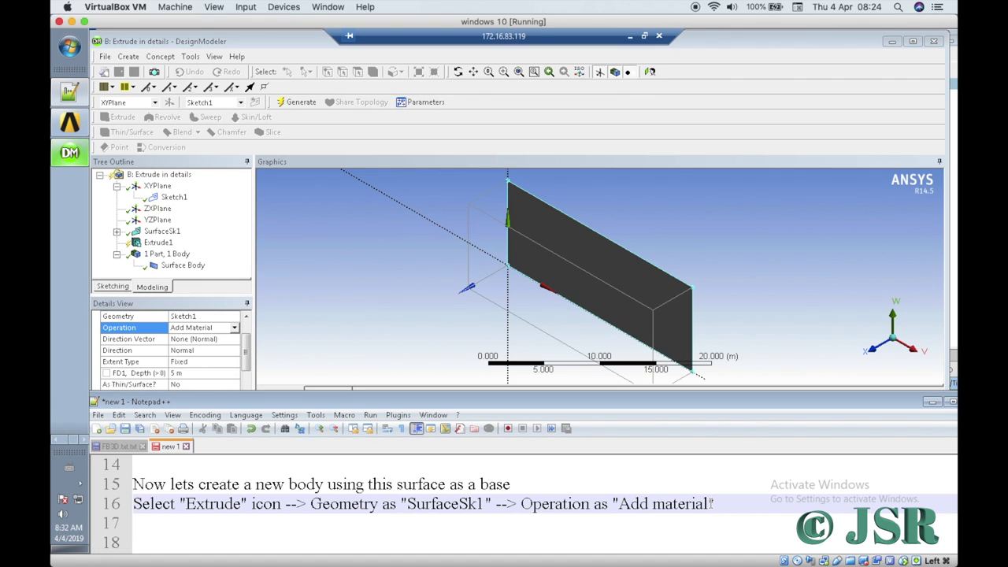
# Step: Review the earlier notes and append '--> Depth as "10 m" -->Generate' to line 16
pyautogui.scroll(1, 711, 502)
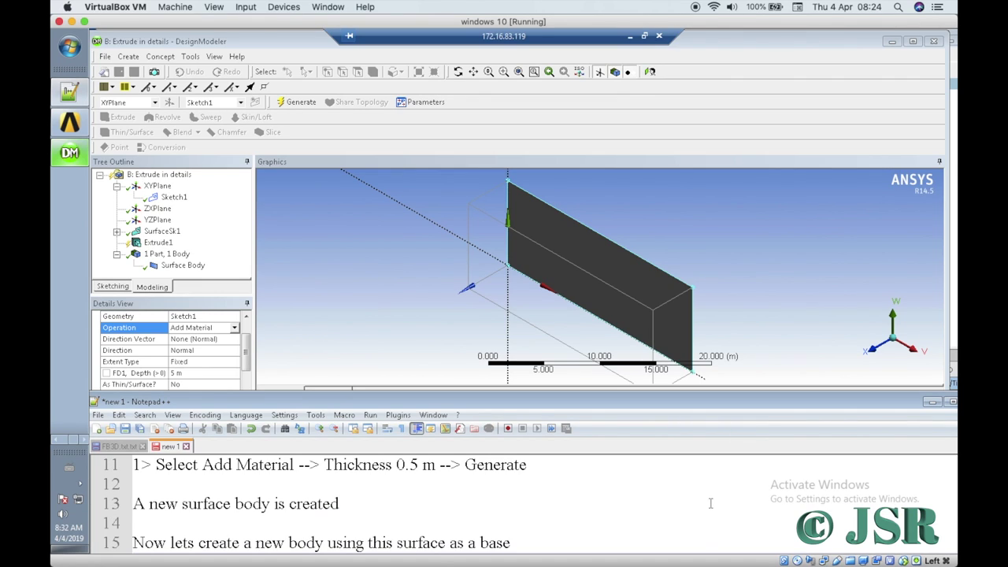
pyautogui.scroll(1, 710, 502)
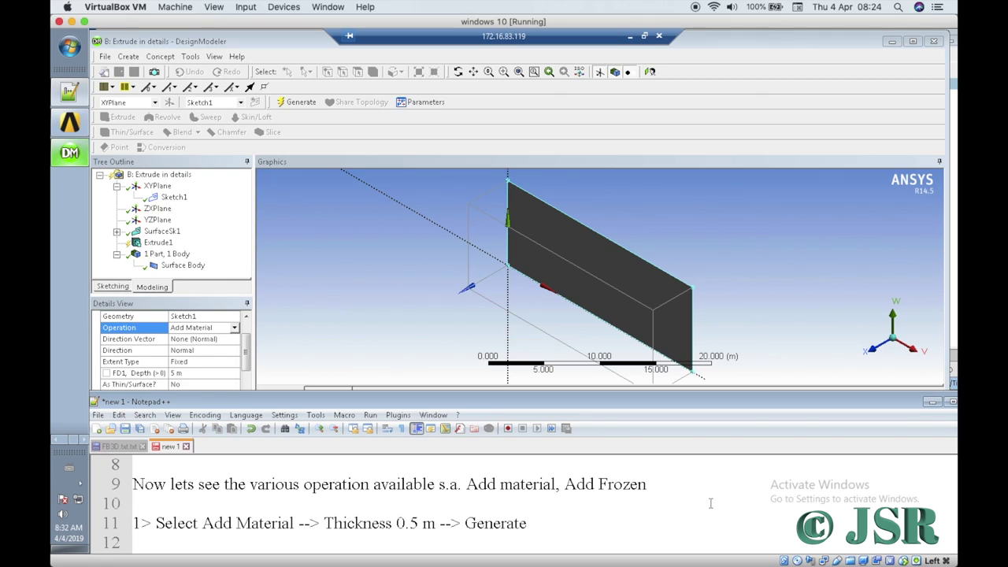
pyautogui.scroll(1, 710, 502)
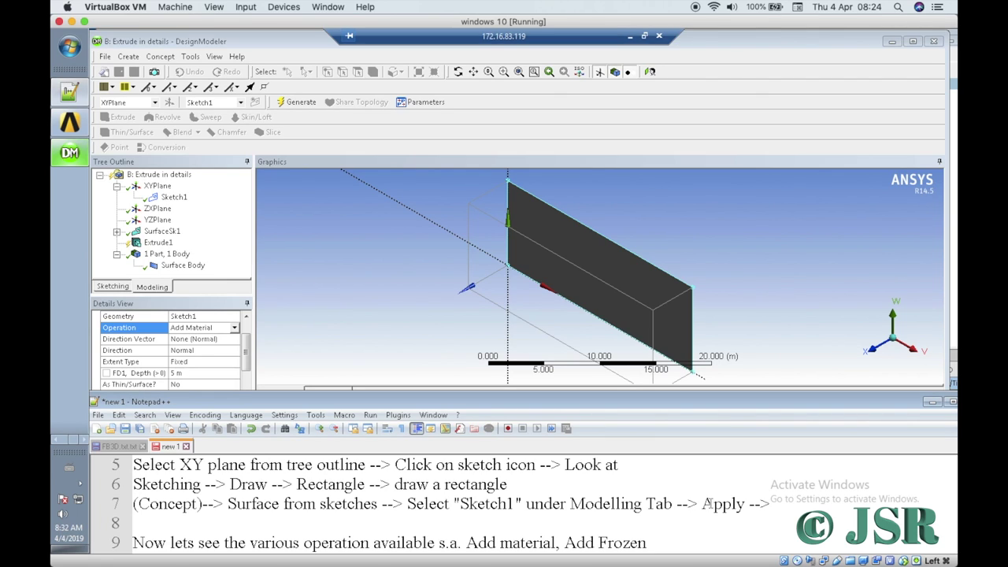
pyautogui.scroll(-4, 710, 502)
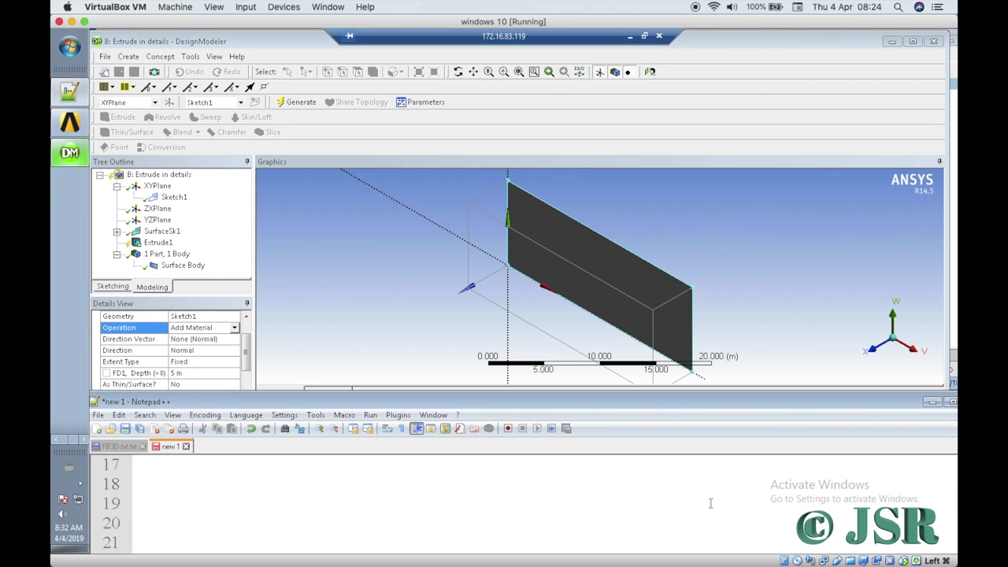
pyautogui.scroll(1, 710, 502)
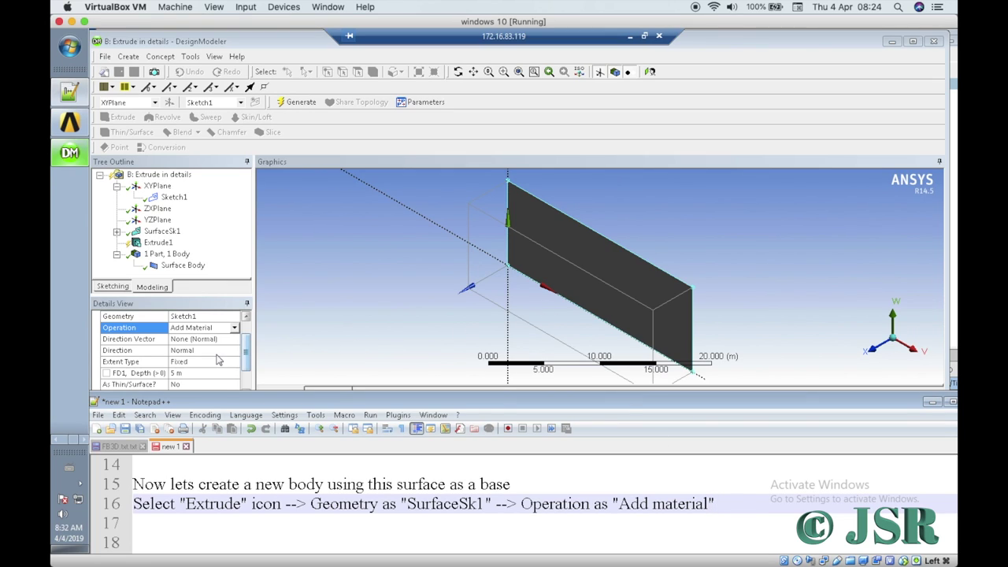
pyautogui.write('-->')
pyautogui.write(' Dep')
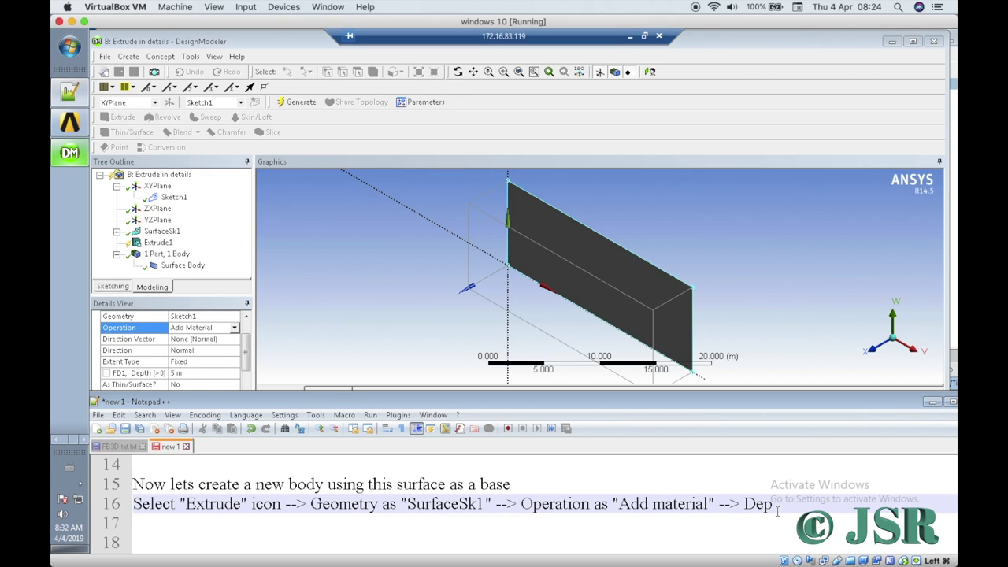
pyautogui.write('th as "10 m" -->')
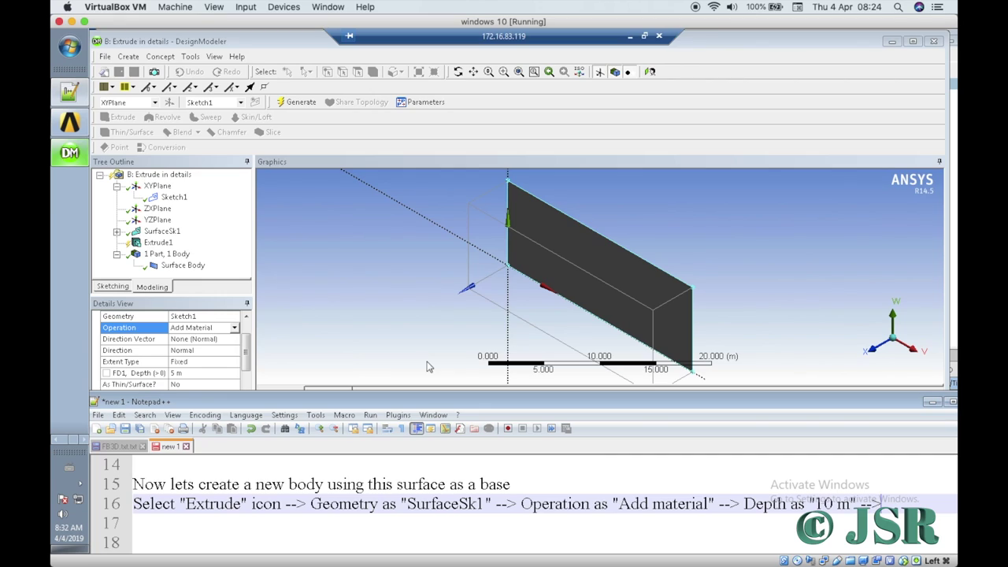
pyautogui.write('Generate')
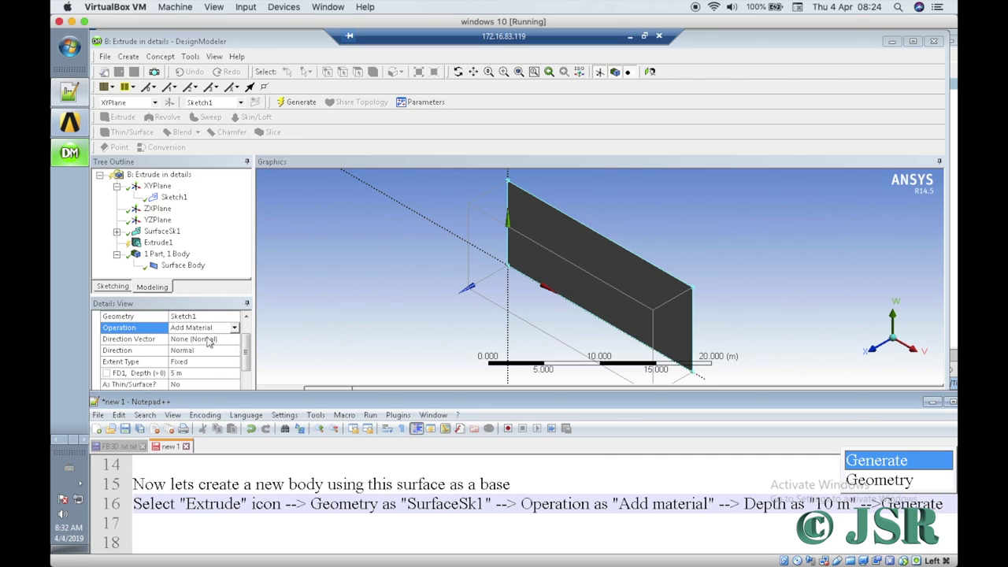
# Step: In DesignModeler, set the extrusion's depth to 10 m and look over the Extent Type options, keeping Fixed
pyautogui.click(196, 374)
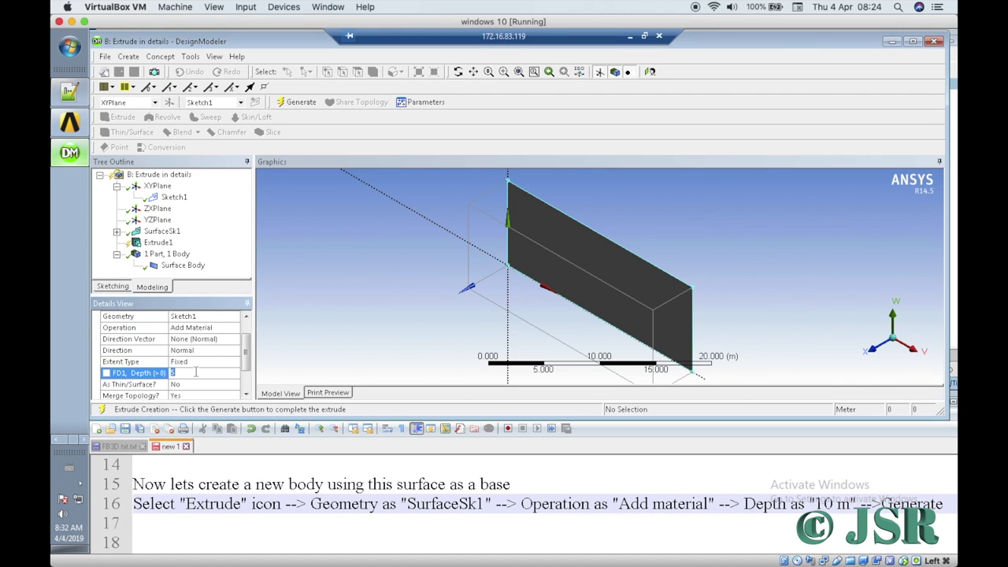
pyautogui.write('10')
pyautogui.click(225, 362)
pyautogui.click(234, 363)
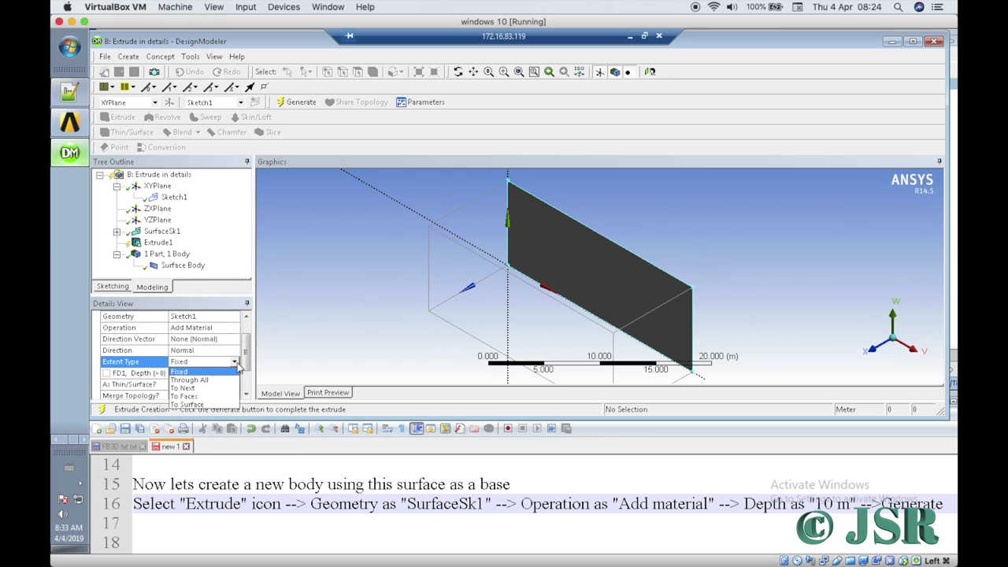
pyautogui.click(302, 347)
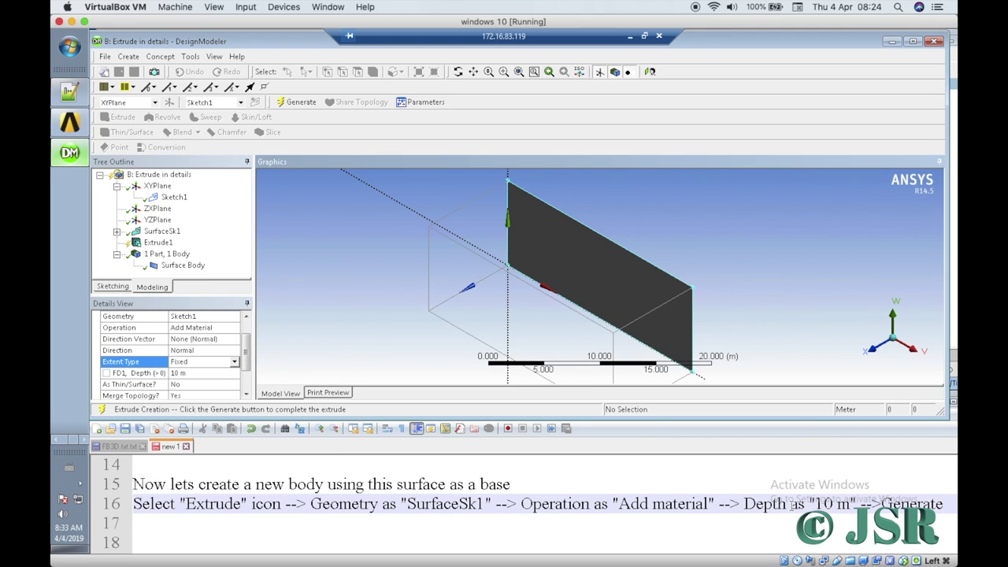
# Step: In the Notepad++ notes, insert '--> Extent type: Fixed' on line 16 between the Operation and Depth entries
pyautogui.click(715, 504)
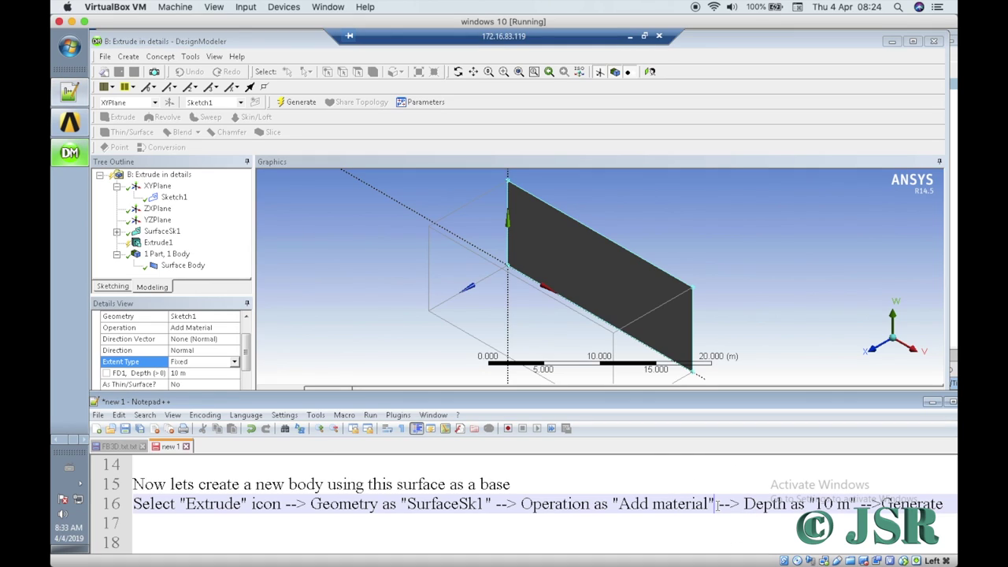
pyautogui.write('--> ')
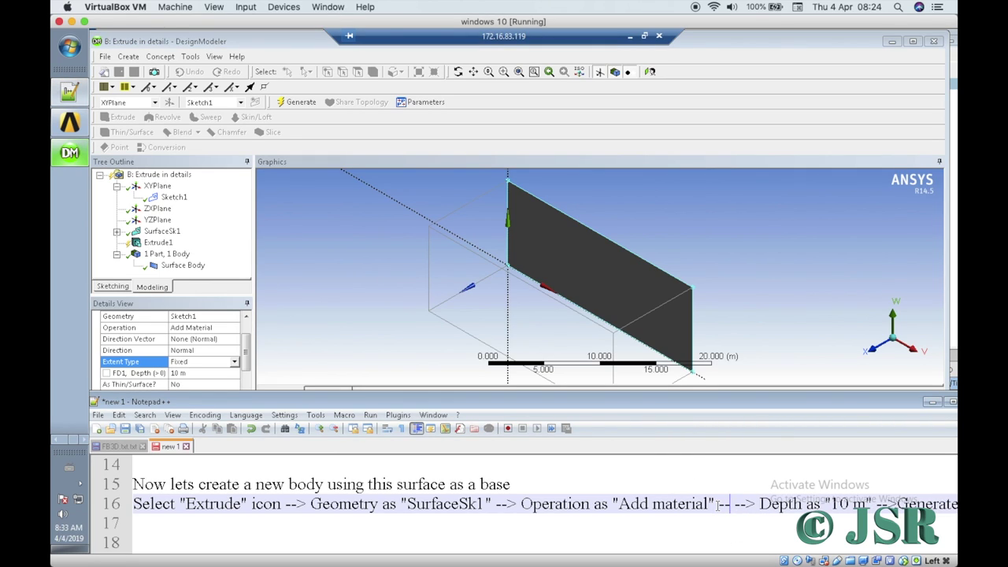
pyautogui.write('Extent ')
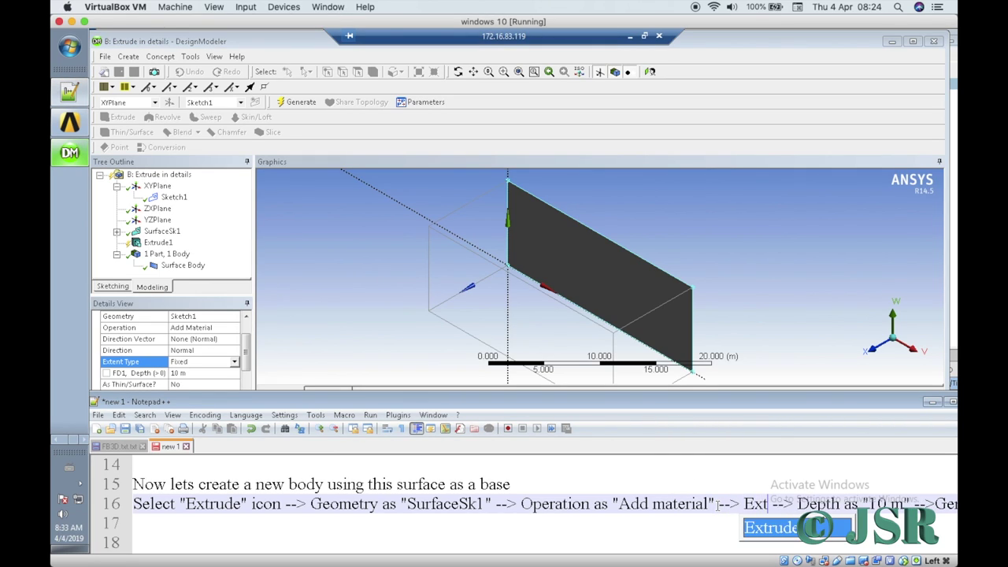
pyautogui.write('type: ')
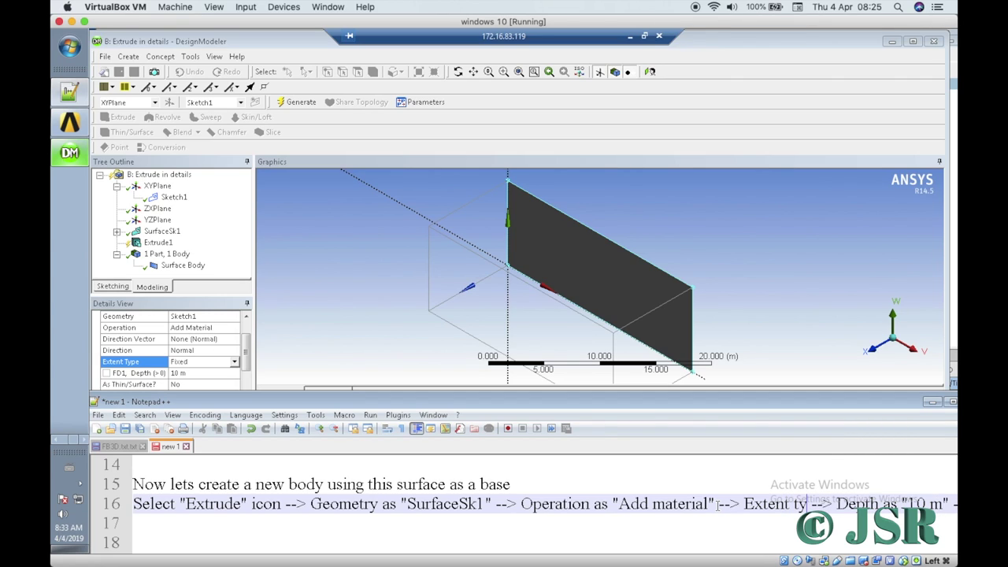
pyautogui.write('Fixed')
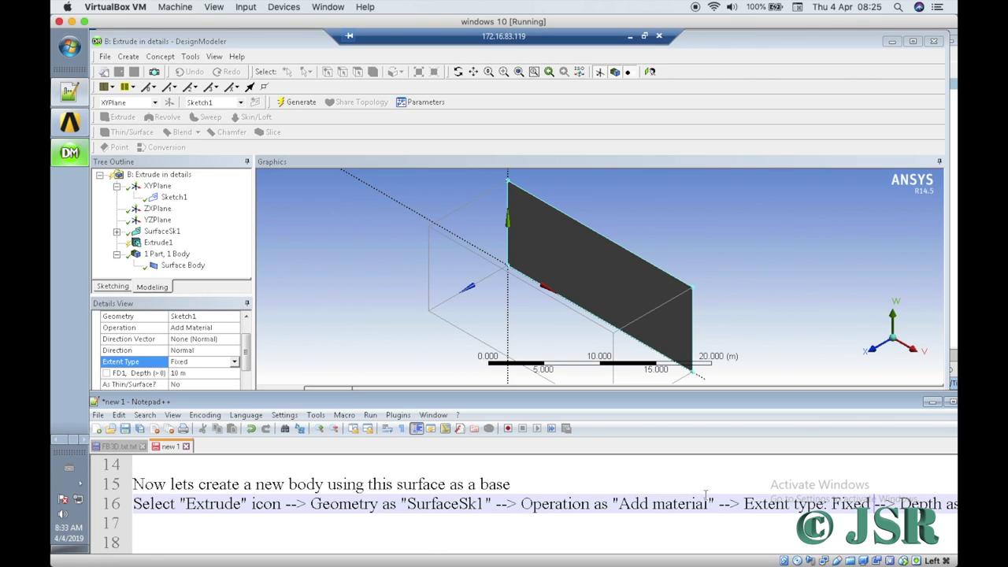
pyautogui.hscroll(3, 705, 494)
pyautogui.hscroll(1, 706, 495)
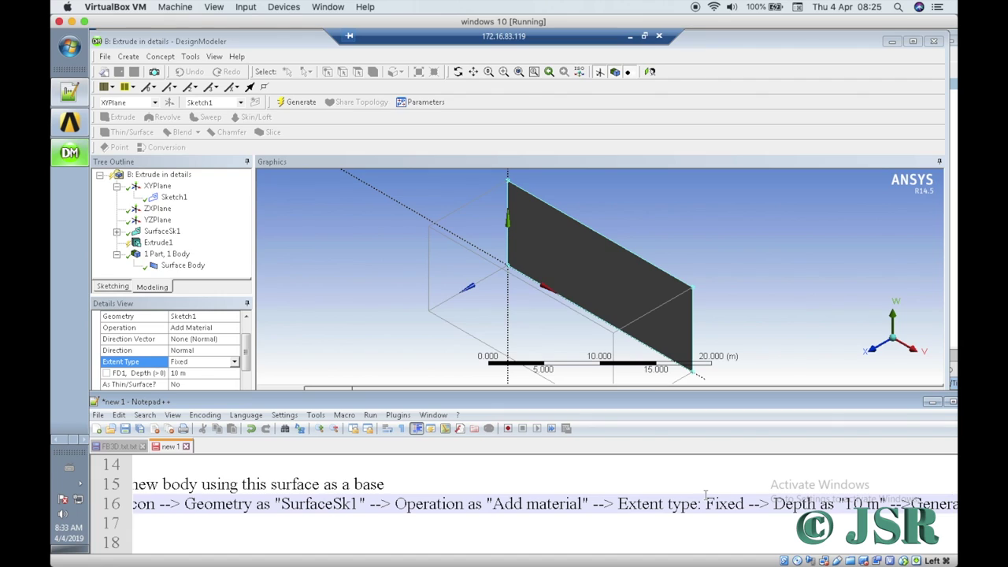
pyautogui.scroll(-2, 706, 494)
pyautogui.press('Up')
pyautogui.press('Up')
pyautogui.press('Up')
pyautogui.press('Up')
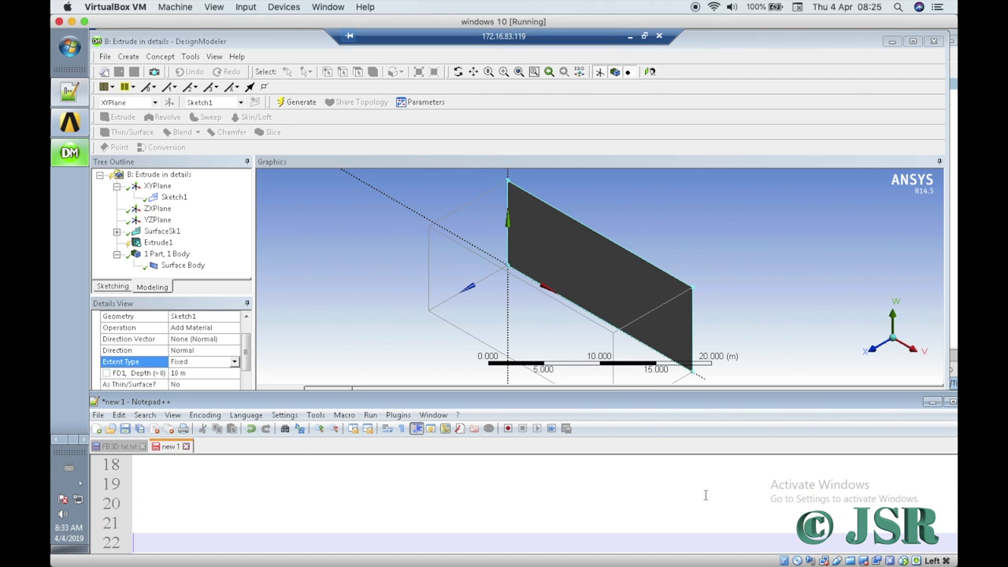
pyautogui.press('Up')
pyautogui.press('Up')
pyautogui.press('Up')
pyautogui.press('Up')
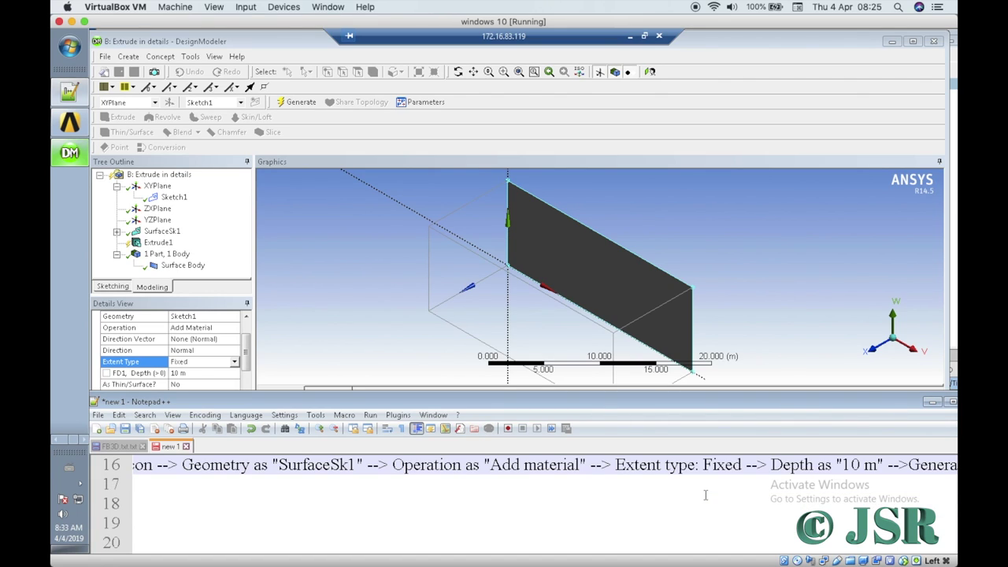
pyautogui.press('Down')
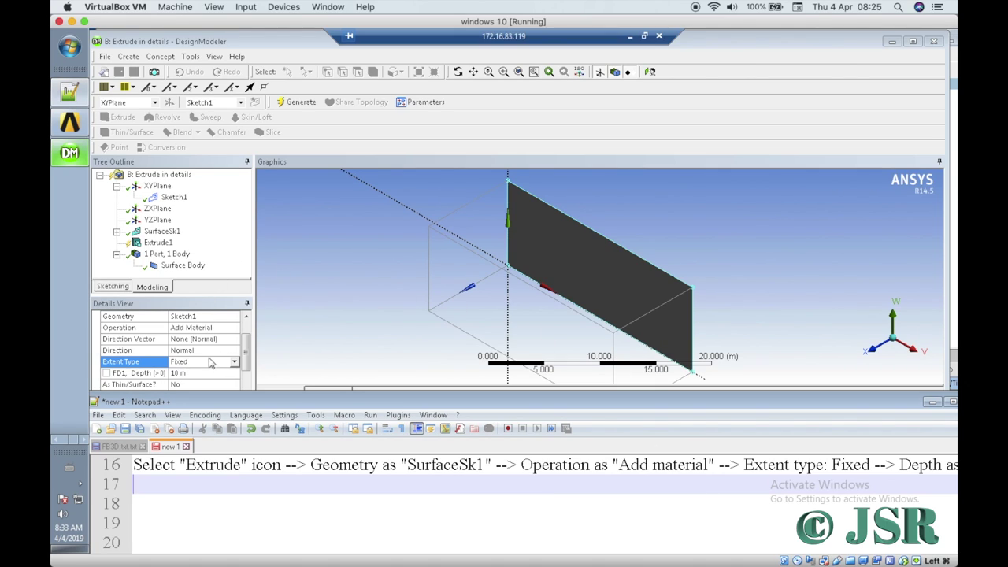
# Step: In DesignModeler, keep the extrusion's operation as Add Material and extent type as Fixed, and generate the solid
pyautogui.click(235, 330)
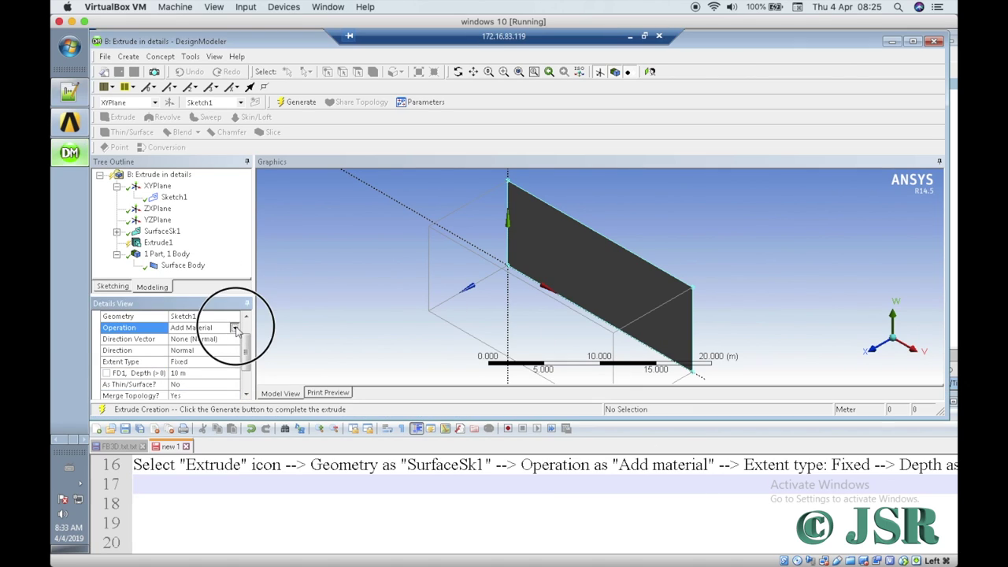
pyautogui.click(226, 347)
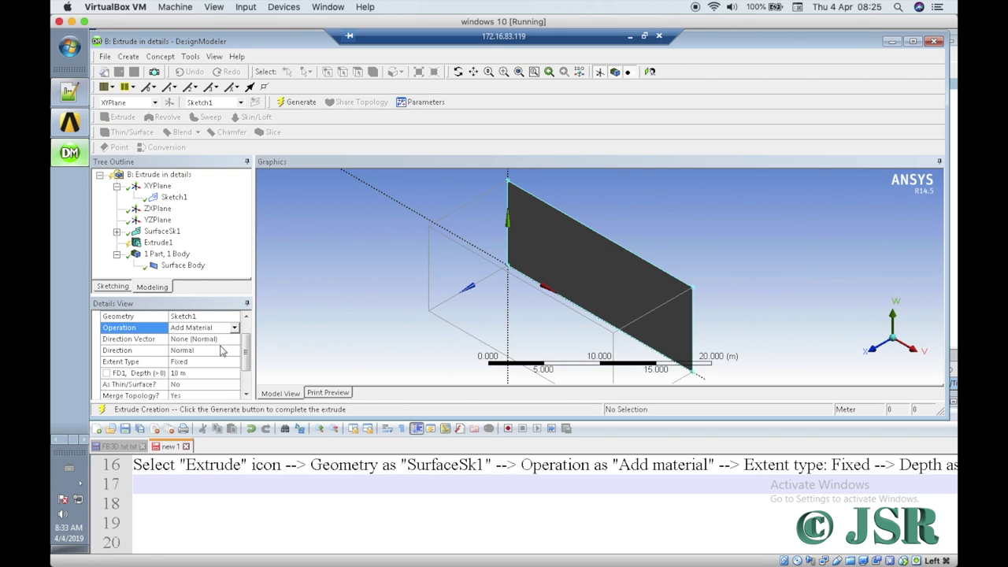
pyautogui.click(235, 363)
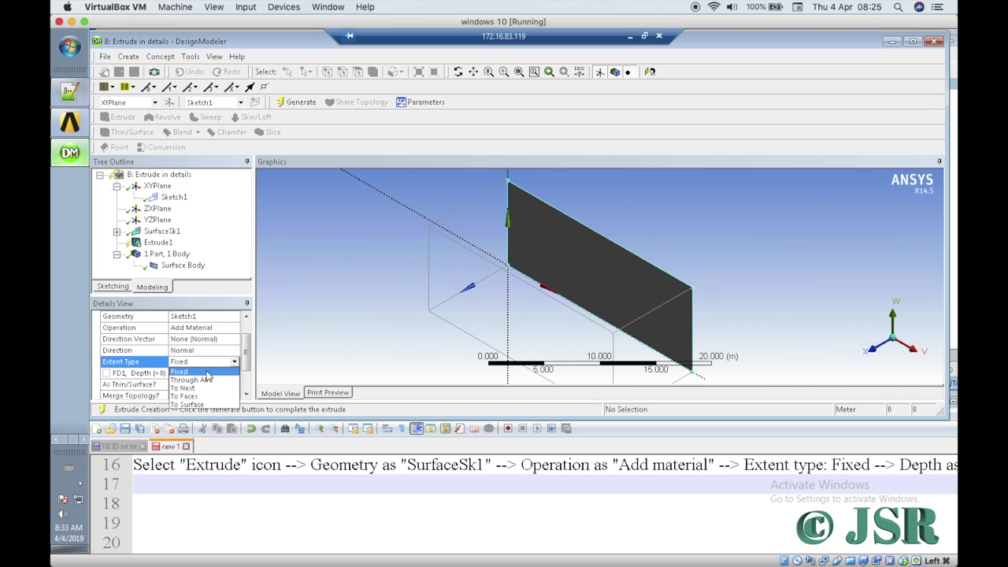
pyautogui.click(206, 373)
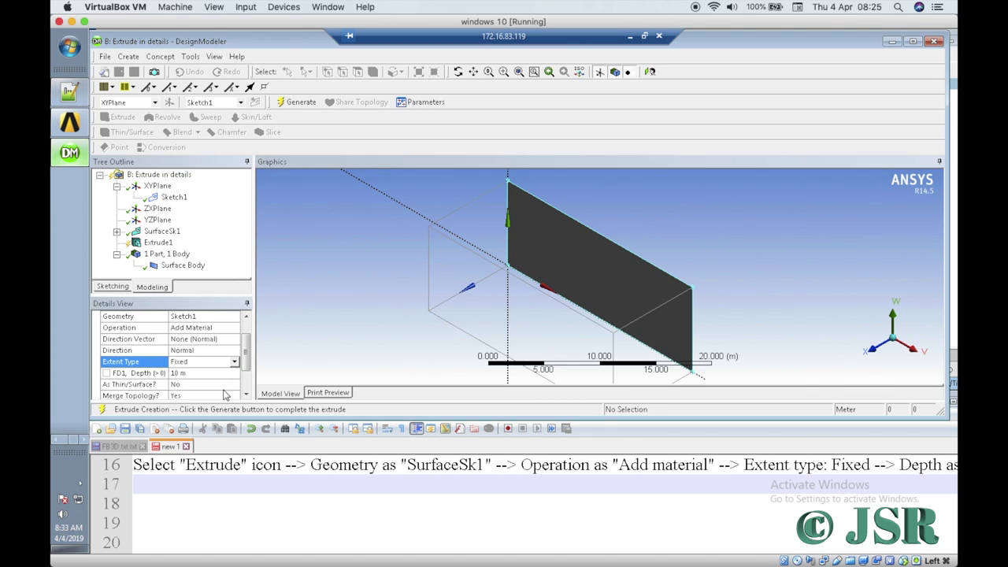
pyautogui.click(304, 102)
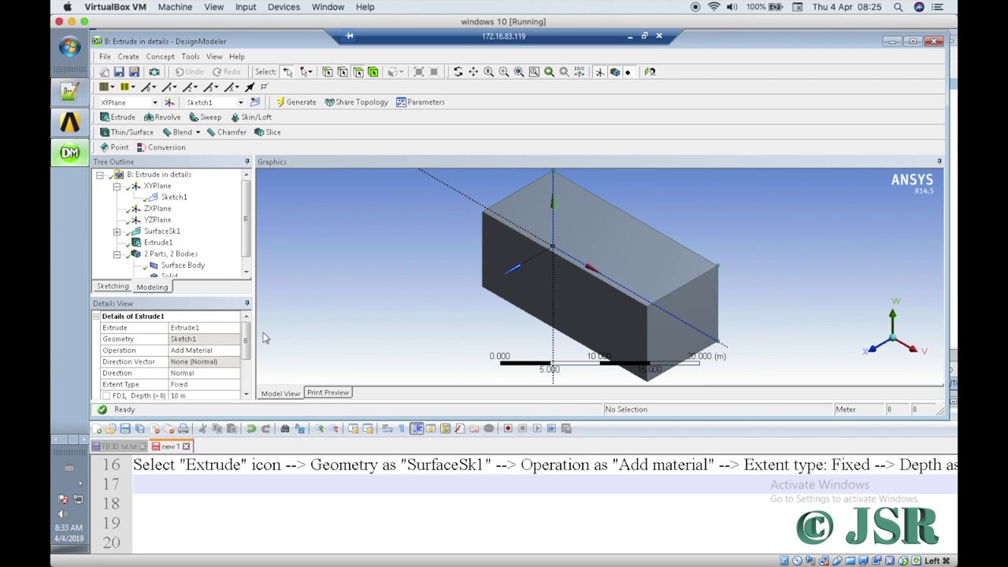
# Step: Expand Extrude1 in the model tree and examine its sketch and the bodies listed under the parts
pyautogui.click(182, 488)
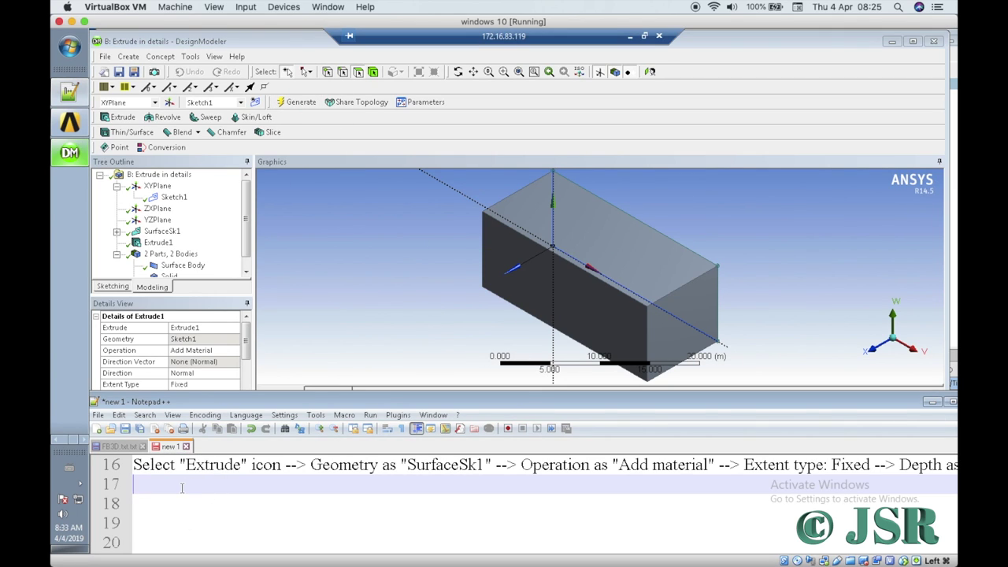
pyautogui.click(249, 255)
pyautogui.scroll(-1, 249, 256)
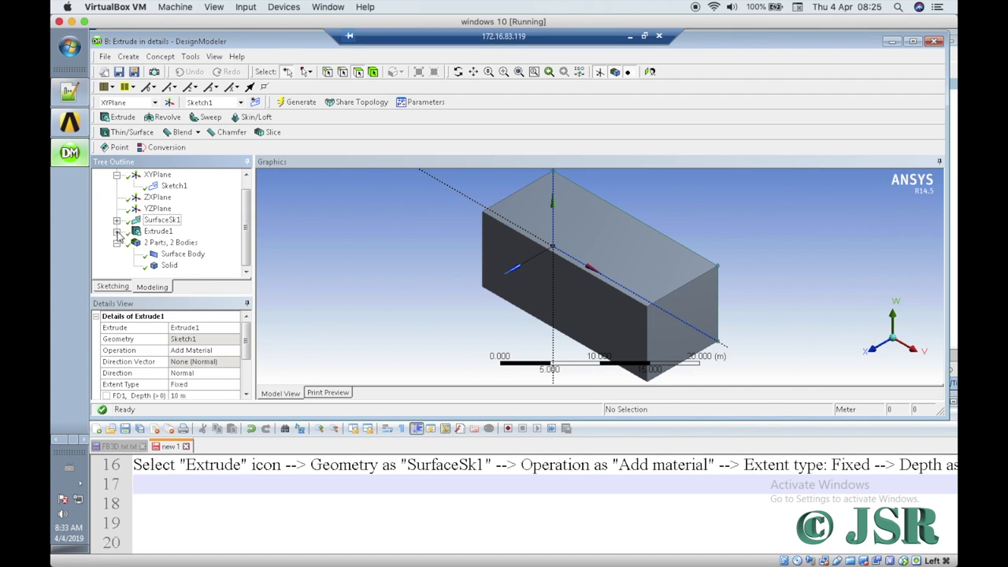
pyautogui.click(141, 491)
pyautogui.click(117, 233)
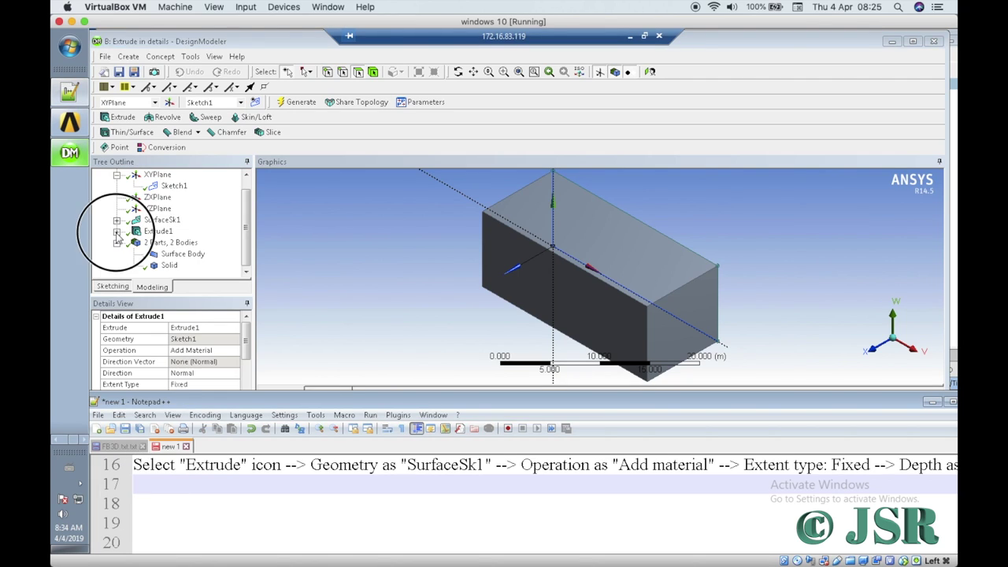
pyautogui.click(244, 269)
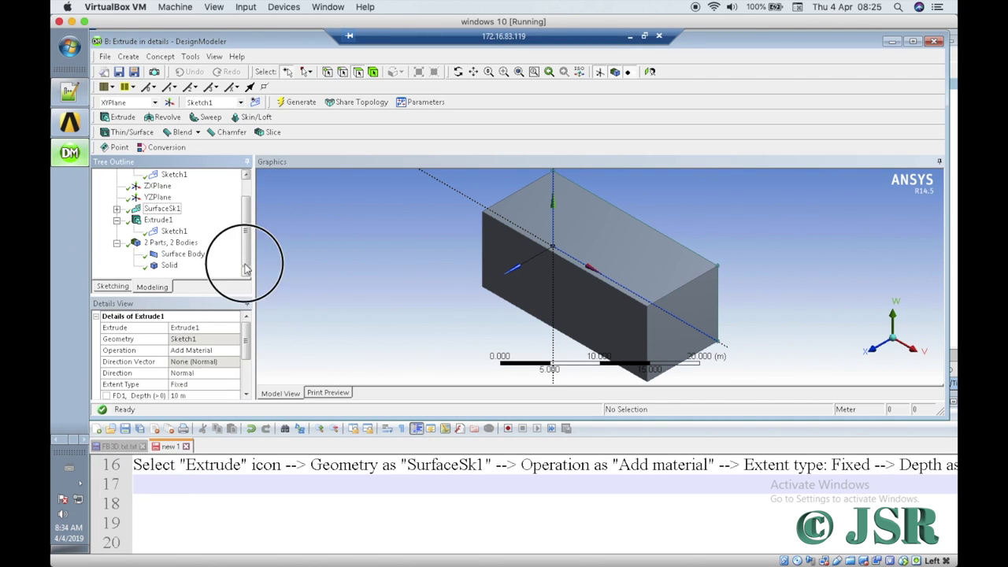
# Step: Write 'A new body is created' on line 18 of the Notepad++ notes, followed by blank lines
pyautogui.click(169, 499)
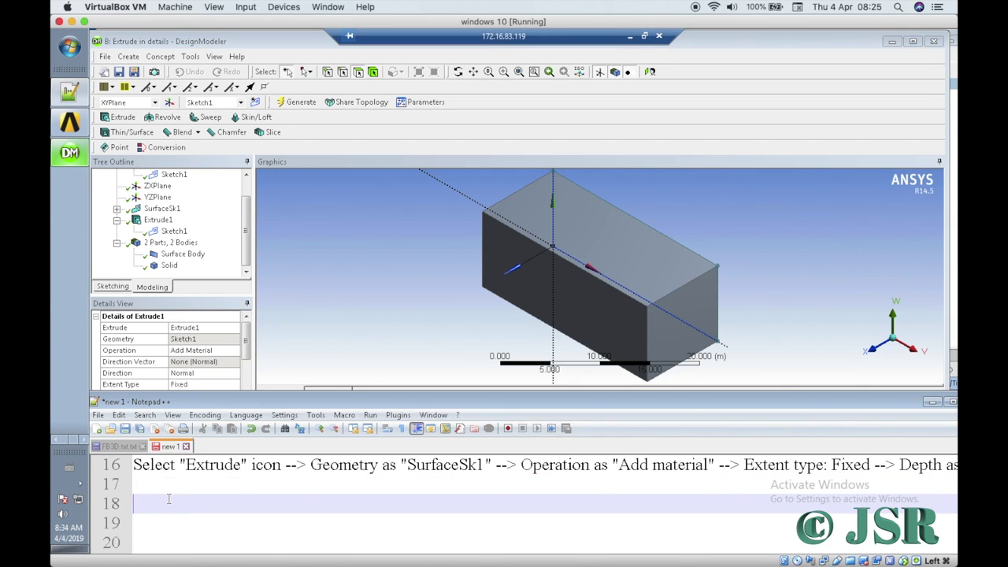
pyautogui.press('Up')
pyautogui.click(168, 498)
pyautogui.write('A ne')
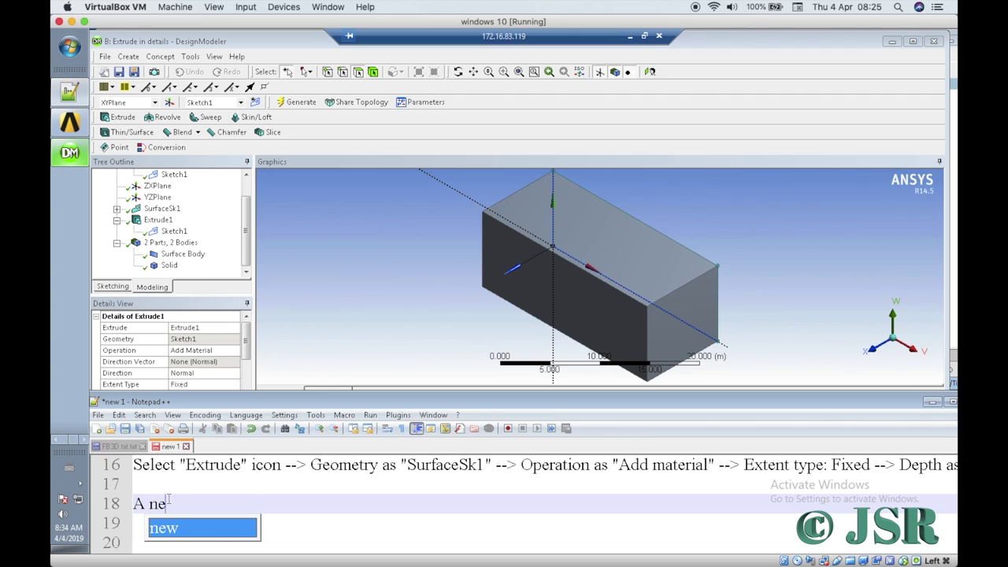
pyautogui.write('w body')
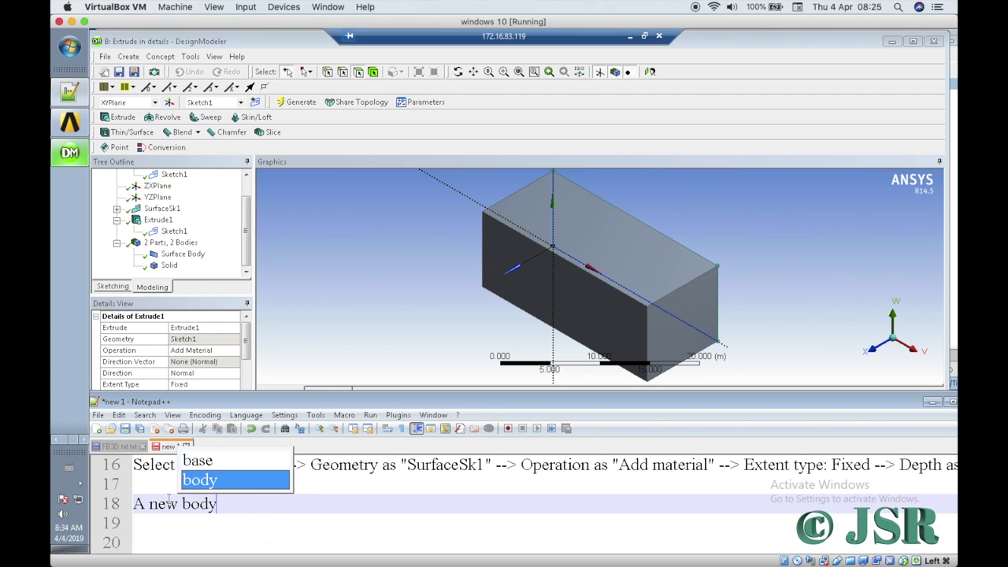
pyautogui.write(' is ')
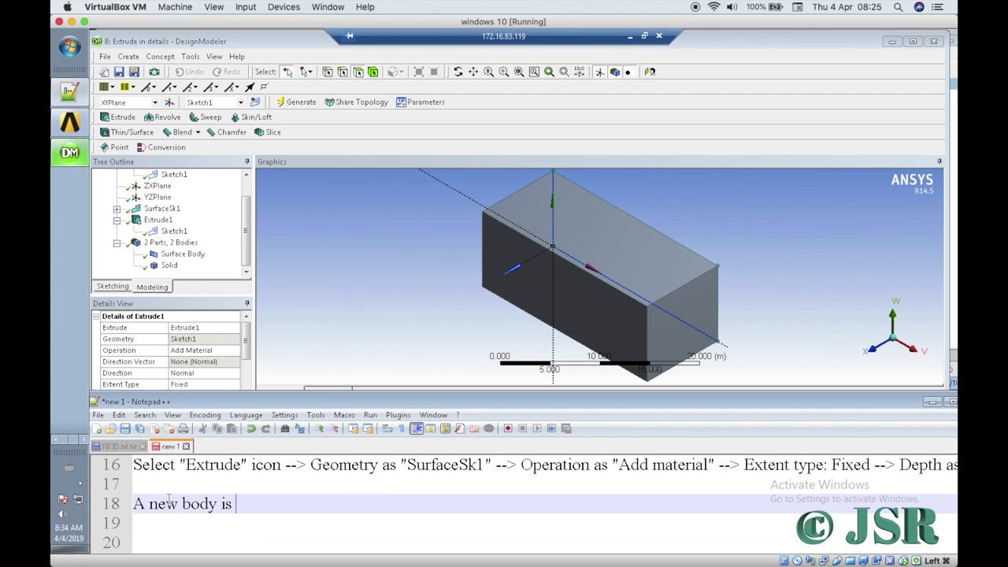
pyautogui.write('created')
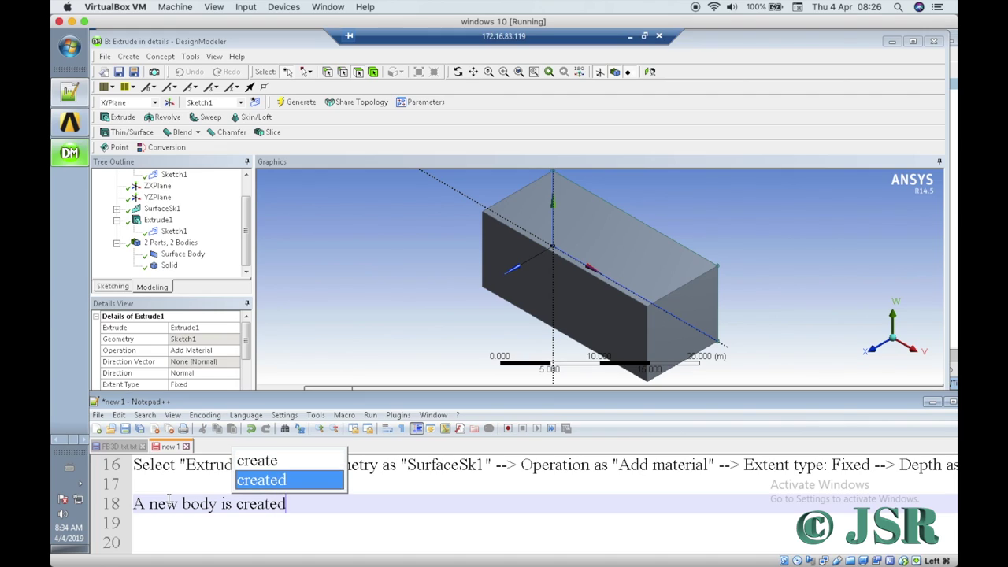
pyautogui.press('Return')
pyautogui.press('Return')
pyautogui.press('Return')
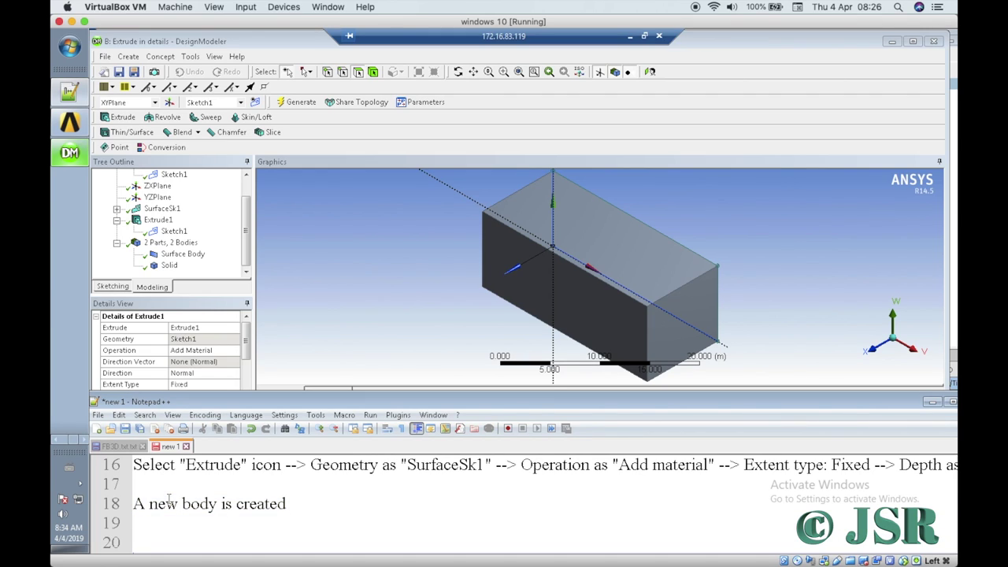
# Step: Write 'Now Let Make a Hole at within this body' on line 20 of the Notepad++ notes, followed by blank lines
pyautogui.scroll(-2, 168, 498)
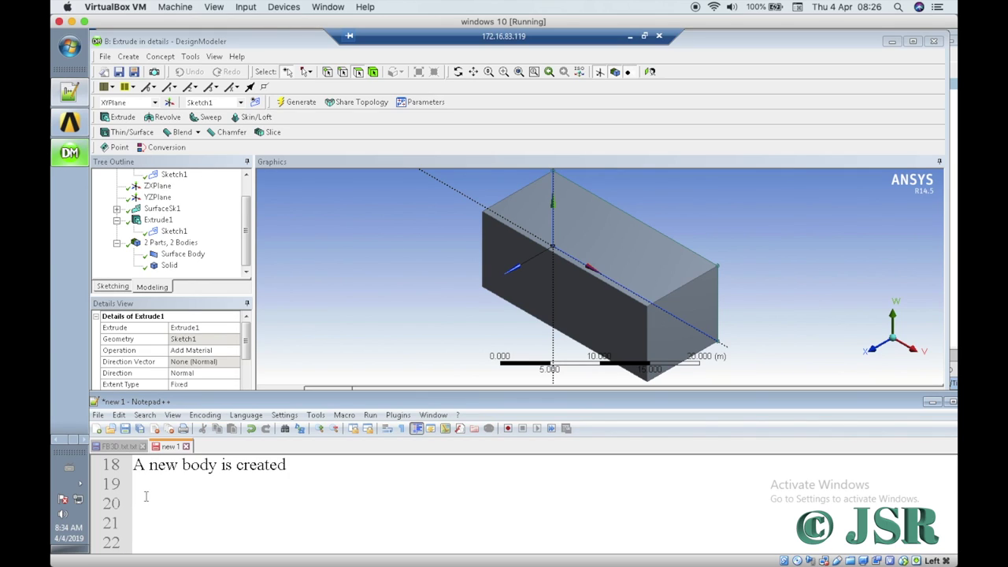
pyautogui.click(140, 496)
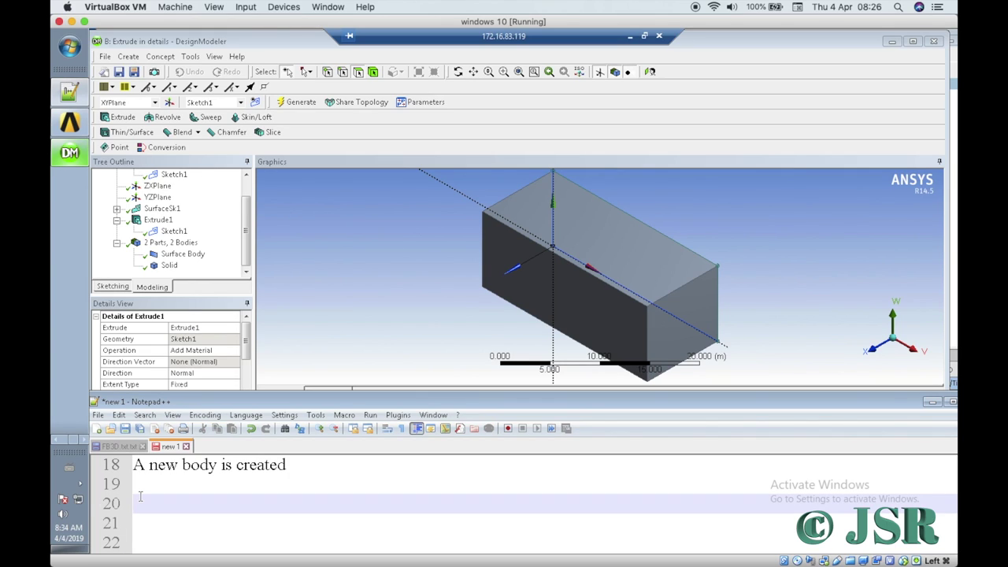
pyautogui.write('Now')
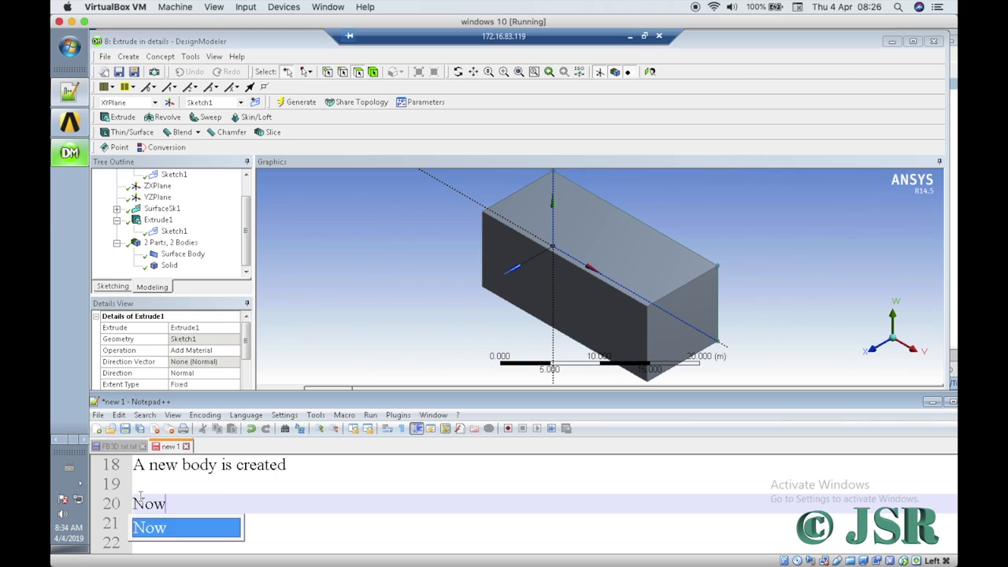
pyautogui.write(' Let')
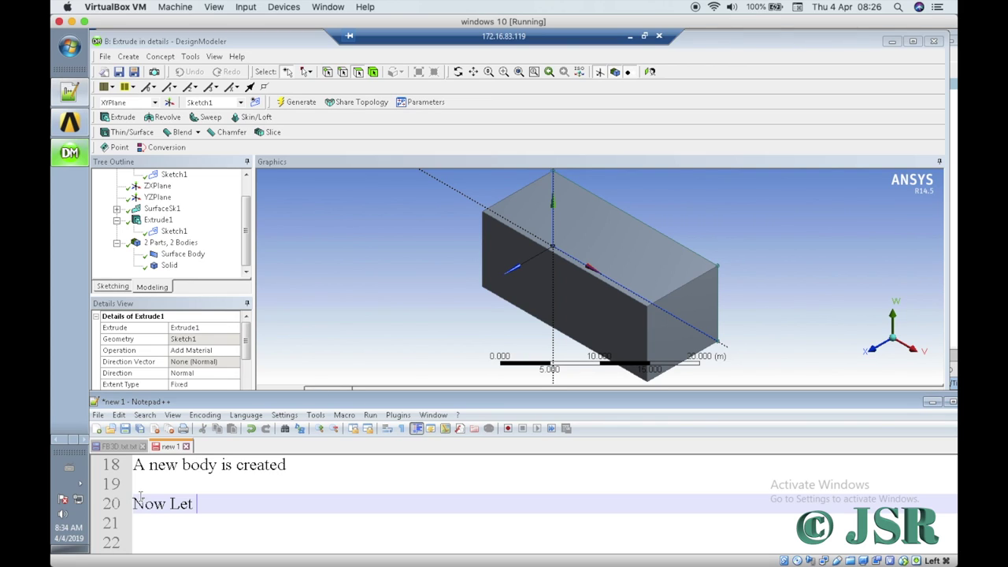
pyautogui.write('Ma')
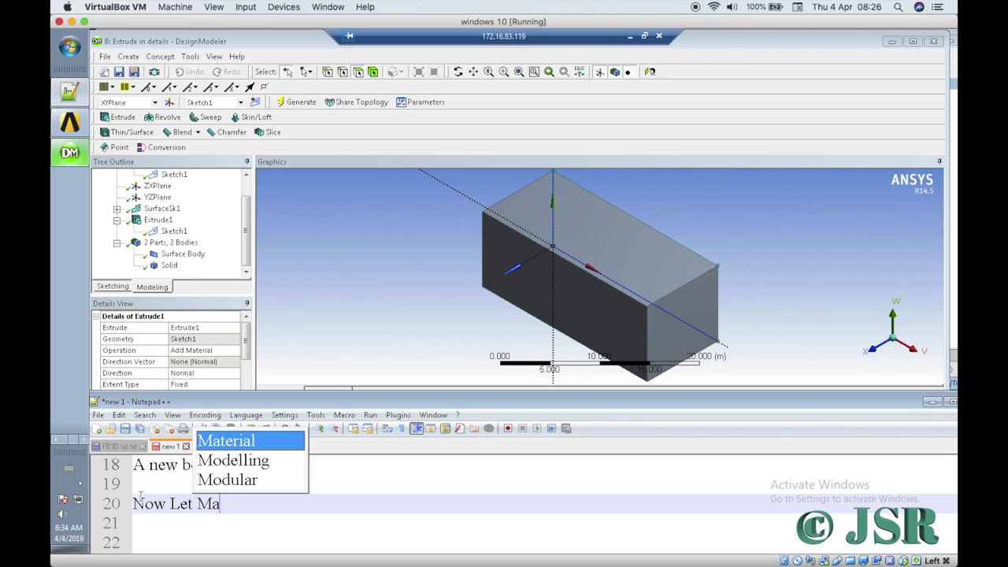
pyautogui.write('ke a ')
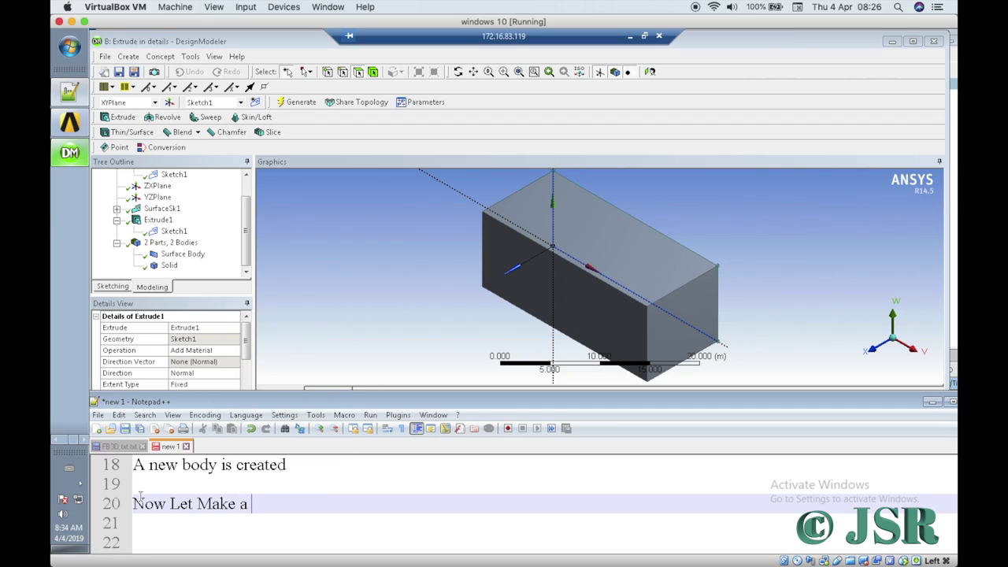
pyautogui.write('Hole')
pyautogui.write('at')
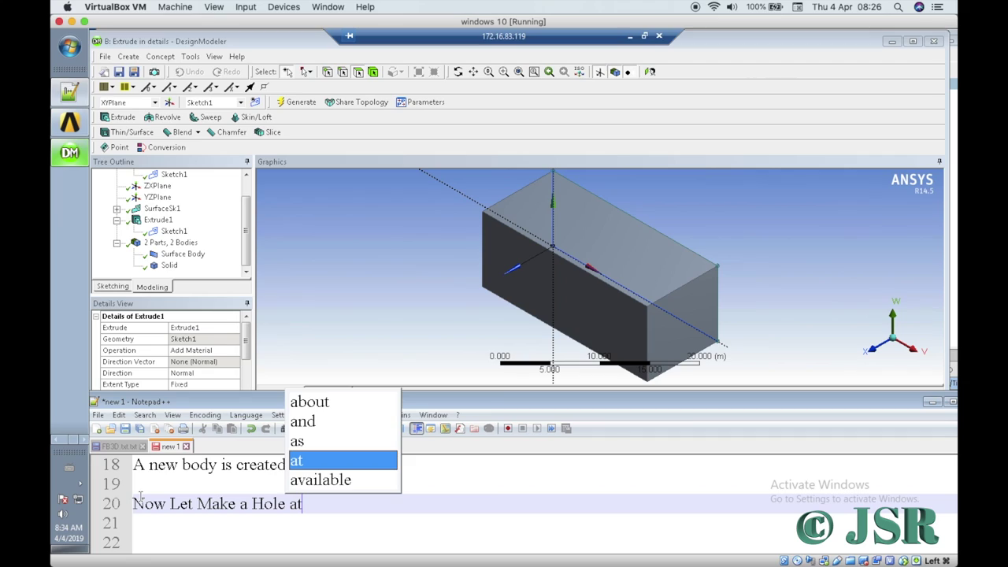
pyautogui.press('Escape')
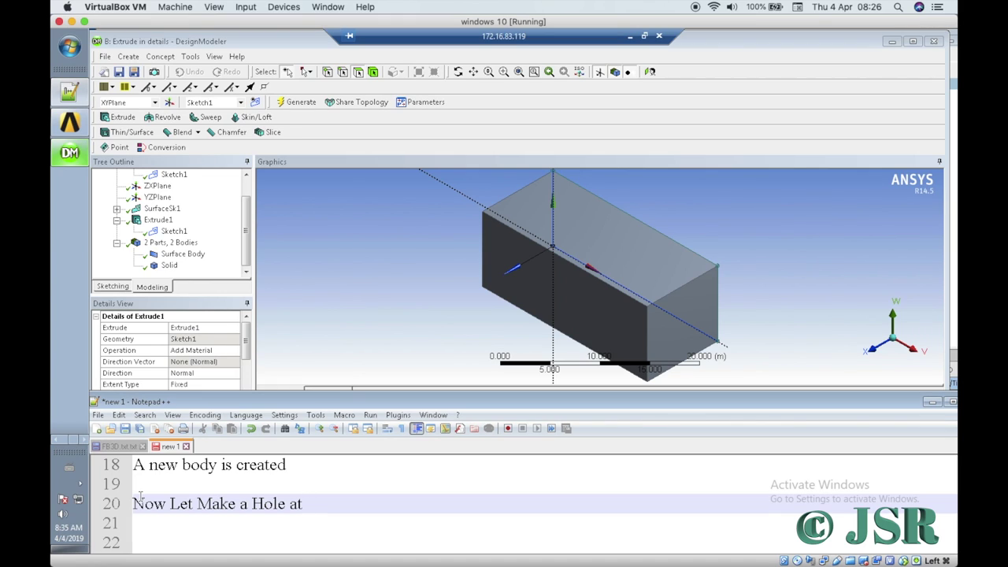
pyautogui.write('within this body')
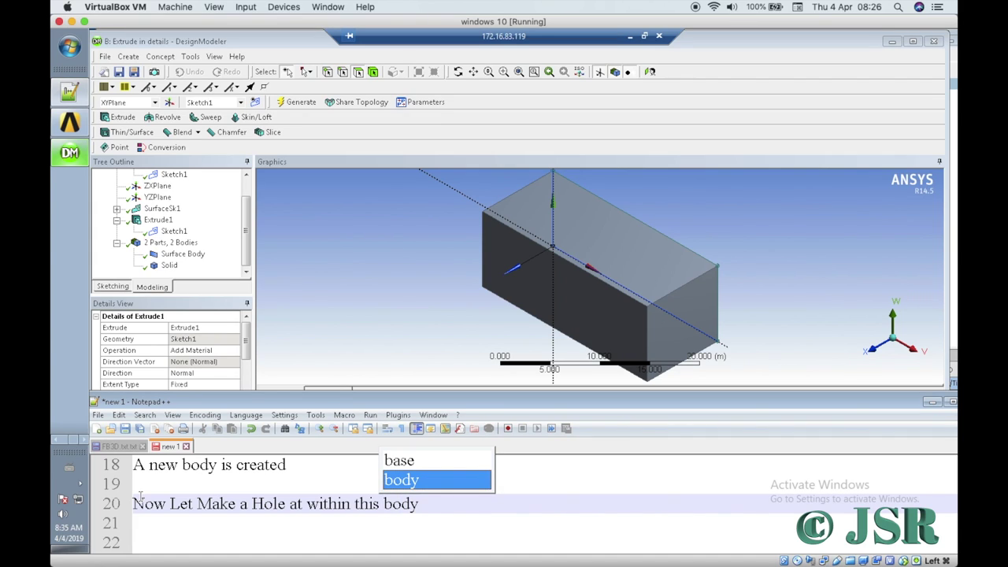
pyautogui.press('Escape')
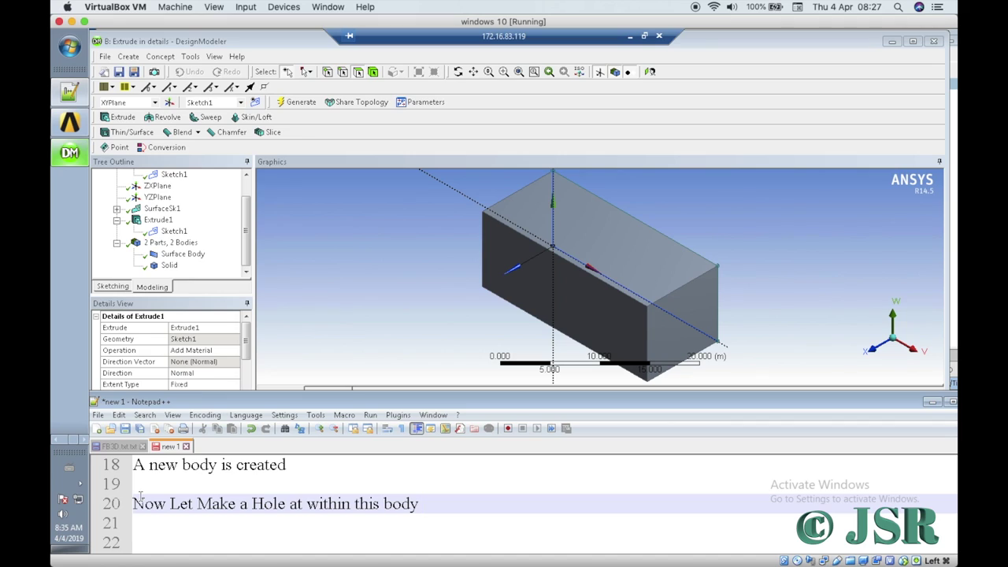
pyautogui.press('Return')
pyautogui.press('Return')
pyautogui.press('Return')
pyautogui.press('Return')
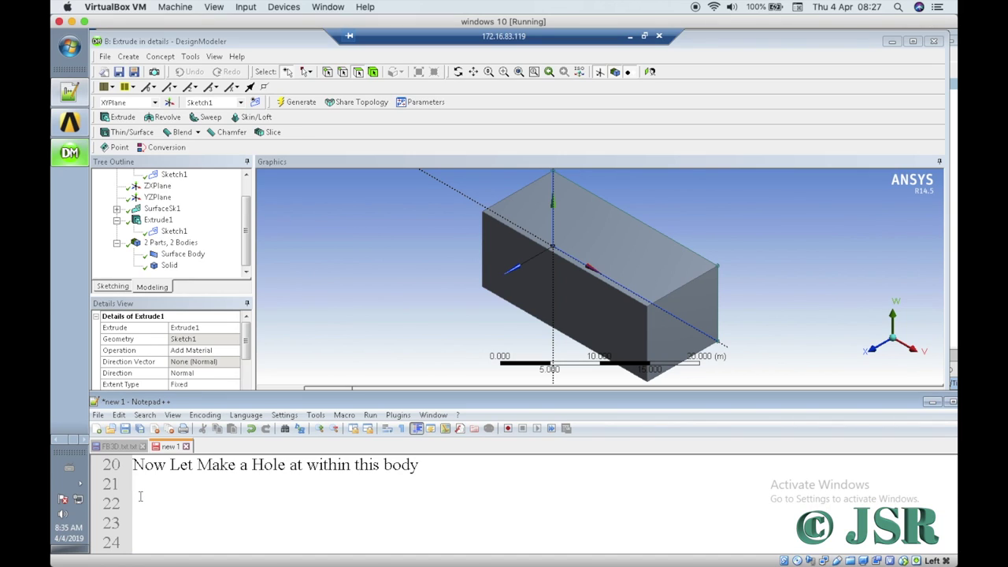
# Step: Write 'For this create a new plane -->' on line 22 of the notes, leaving line 21 blank
pyautogui.click(135, 488)
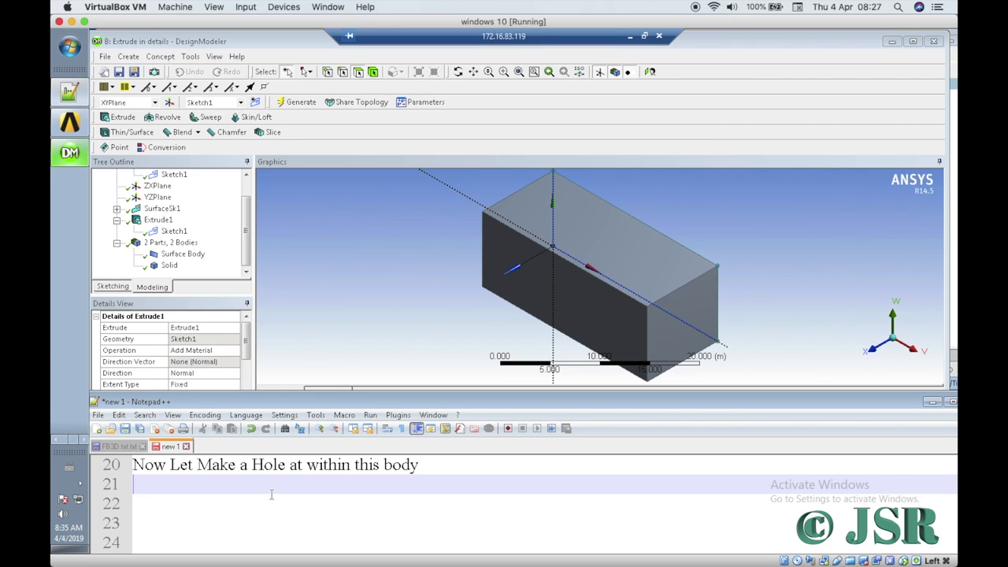
pyautogui.press('Return')
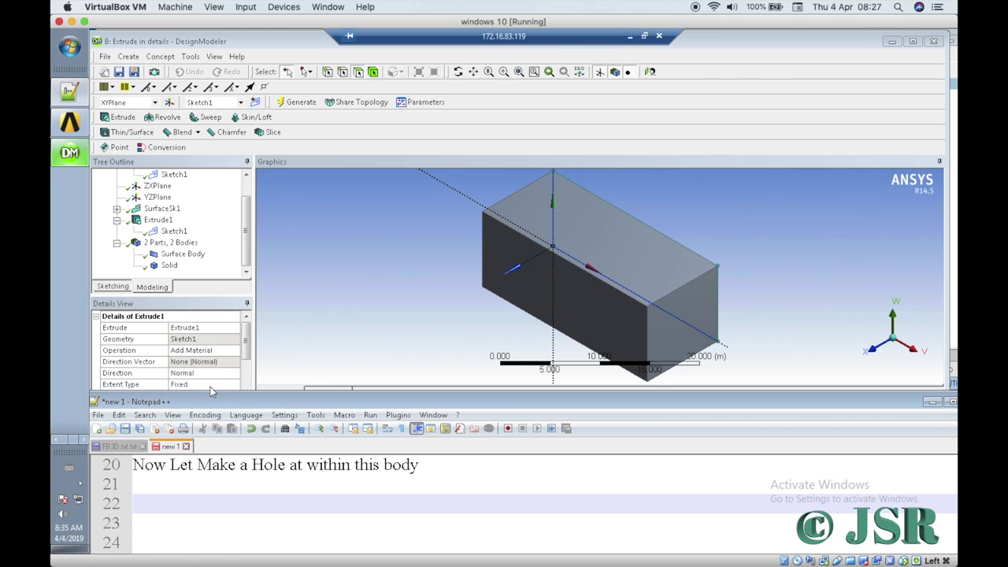
pyautogui.write('For this create a')
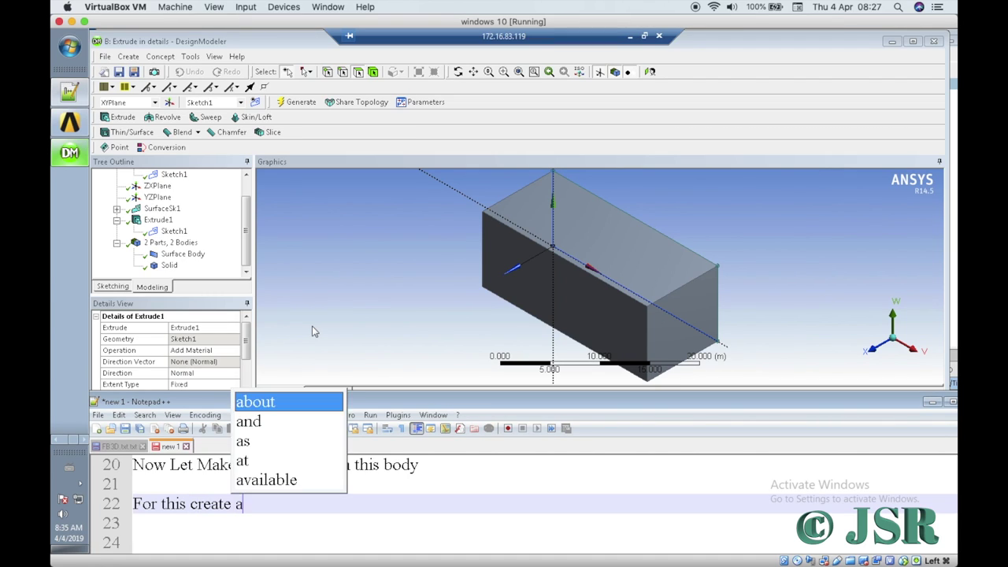
pyautogui.write(' new plane ')
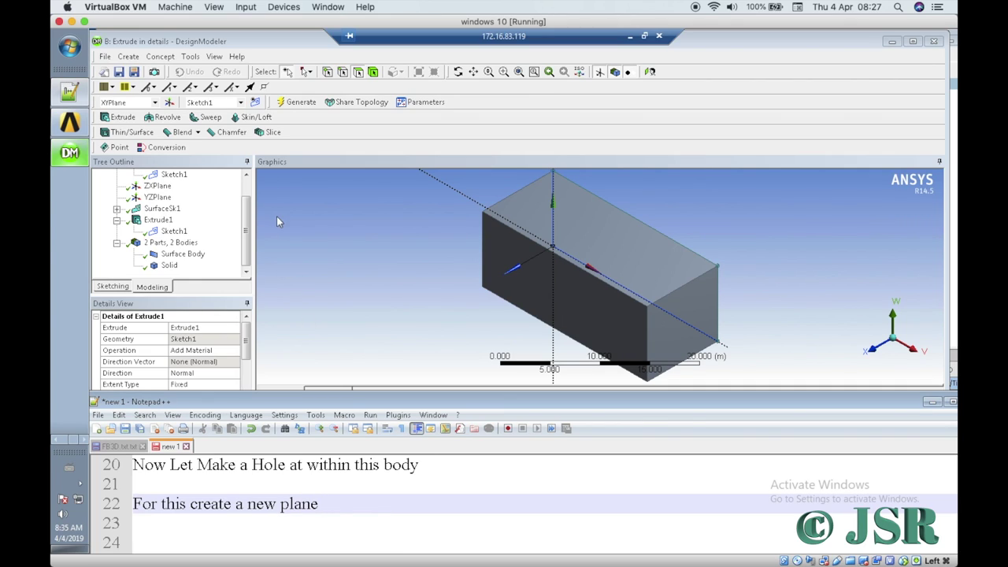
pyautogui.write('-->')
# Step: In DesignModeler, add a new plane based on XYPlane and enter PlaneNew as its name
pyautogui.click(170, 103)
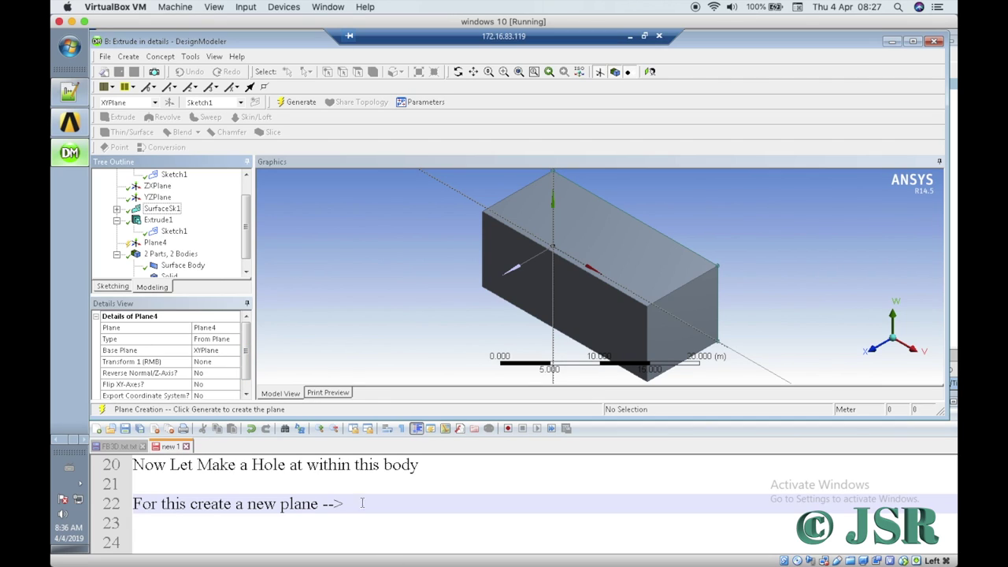
pyautogui.click(224, 329)
pyautogui.press('End')
pyautogui.press('BackSpace')
pyautogui.press('BackSpace')
pyautogui.press('BackSpace')
pyautogui.press('BackSpace')
pyautogui.press('BackSpace')
pyautogui.press('BackSpace')
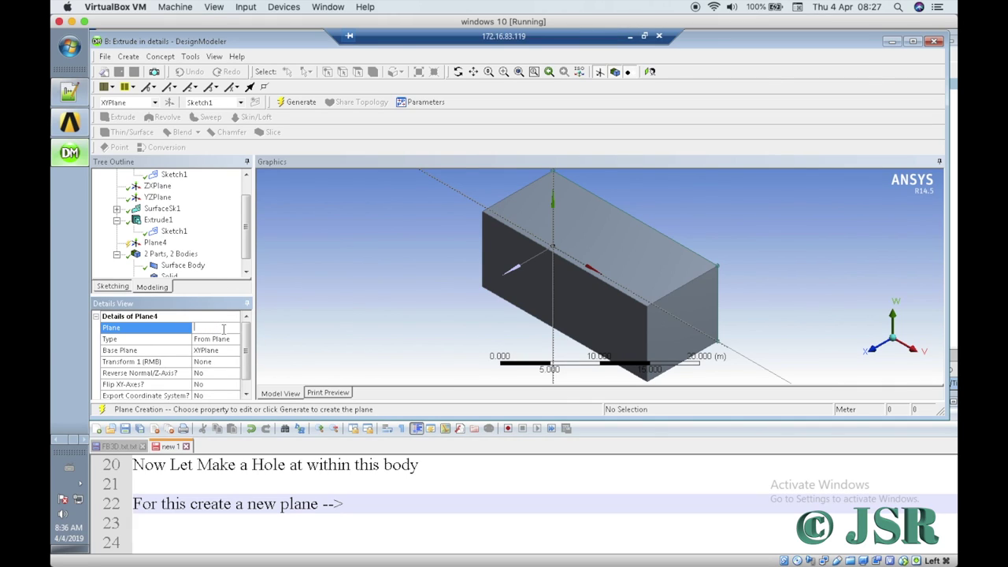
pyautogui.write('Plane')
pyautogui.press('BackSpace')
pyautogui.write('New')
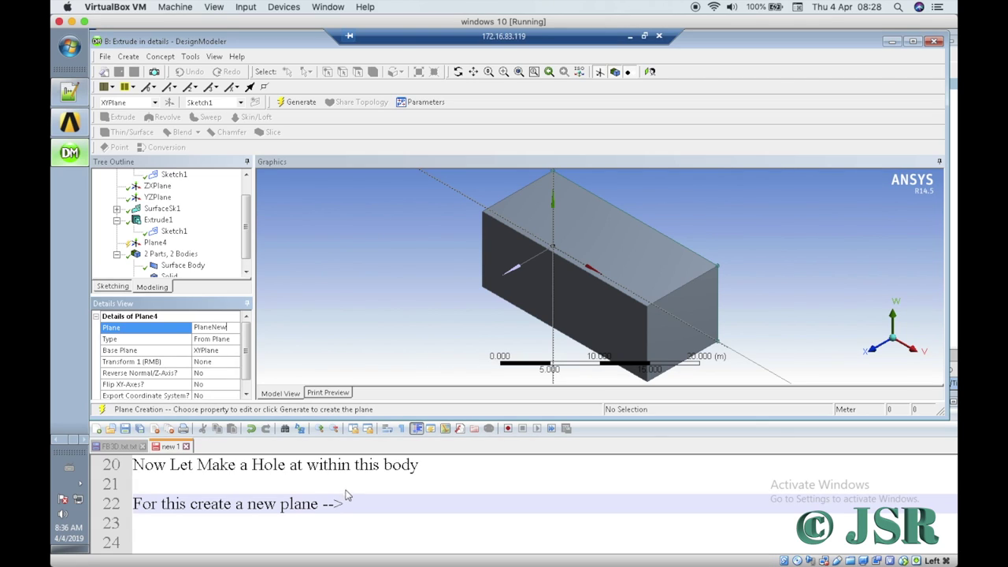
# Step: Back in the Notepad++ notes, append 'Name it as "planeNew"' to line 22, with the plane name written without a space
pyautogui.click(348, 496)
pyautogui.write('Name i')
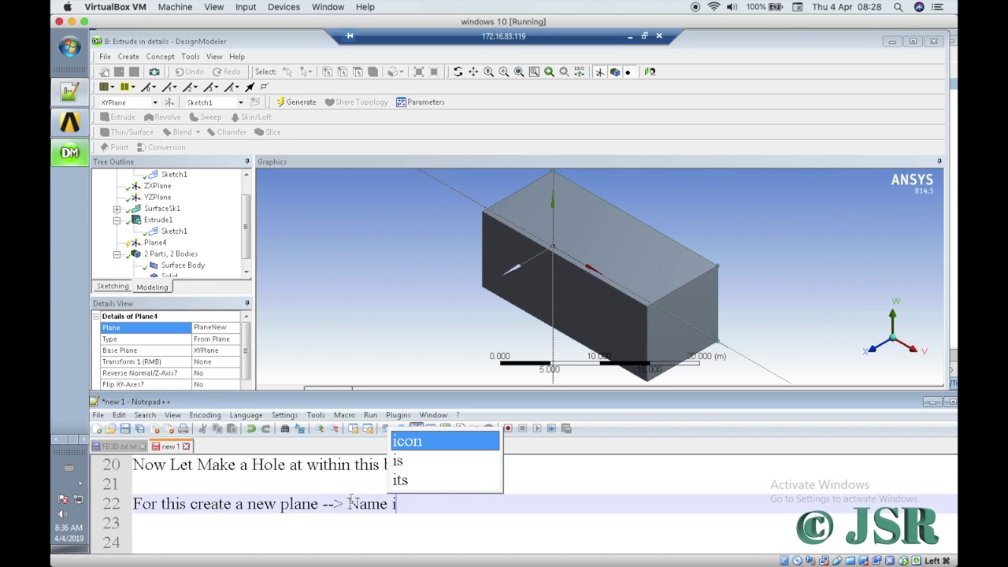
pyautogui.write('t as')
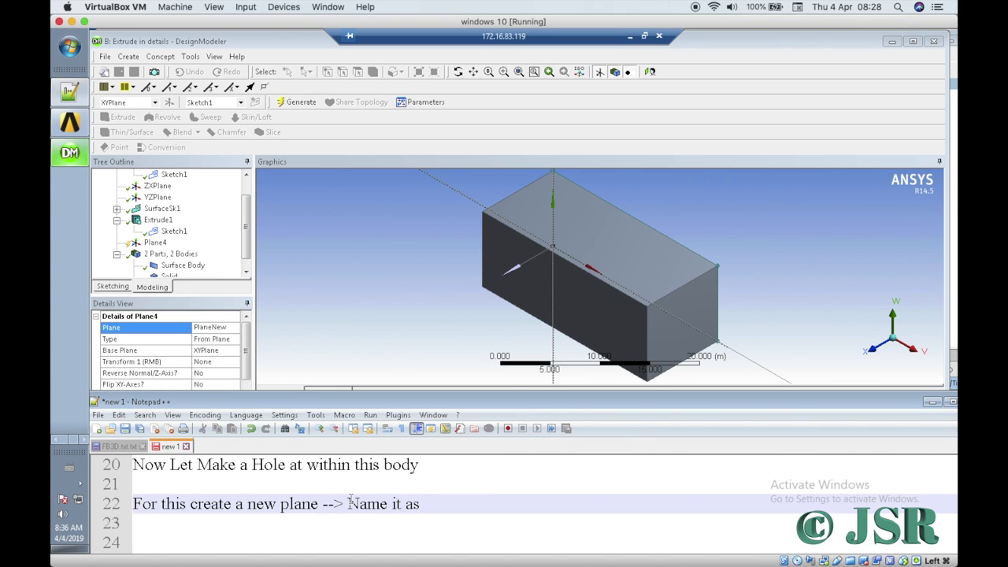
pyautogui.write(' "plane New"')
pyautogui.click(473, 504)
pyautogui.press('BackSpace')
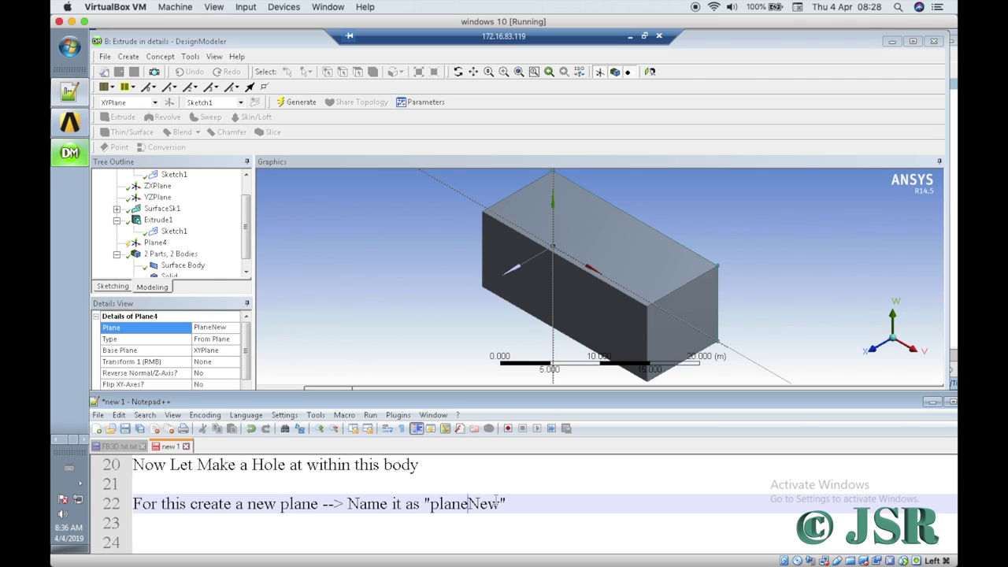
# Step: Append '--> Type as "From plane"' to line 22 of the notes, with the type in double quotes
pyautogui.click(531, 497)
pyautogui.write('--> Type as ')
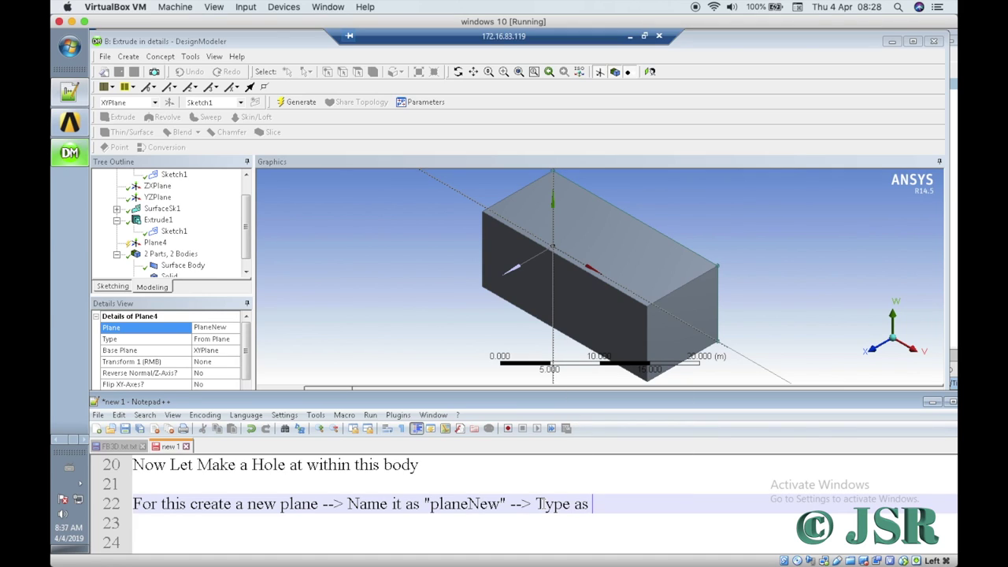
pyautogui.write('From plane')
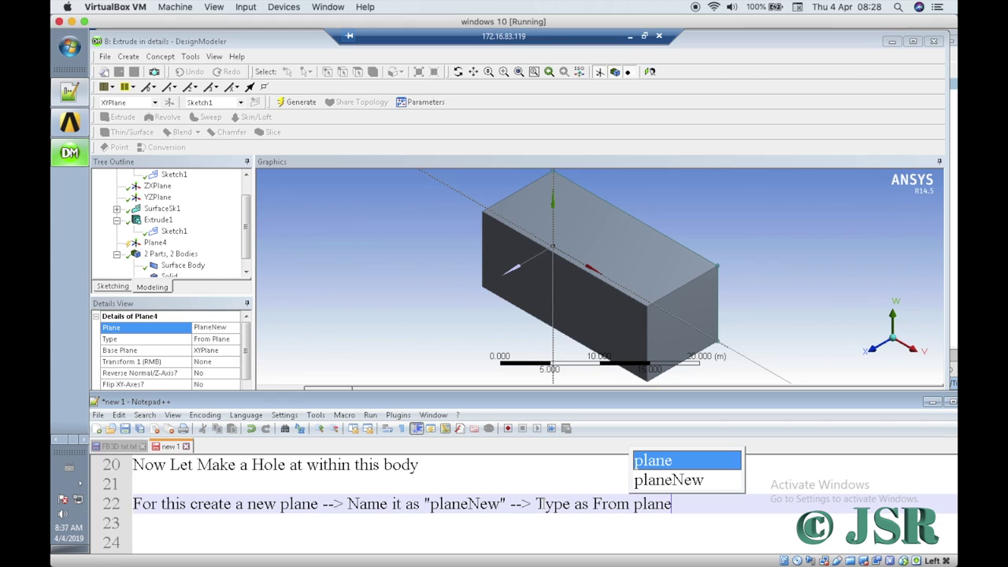
pyautogui.write('"')
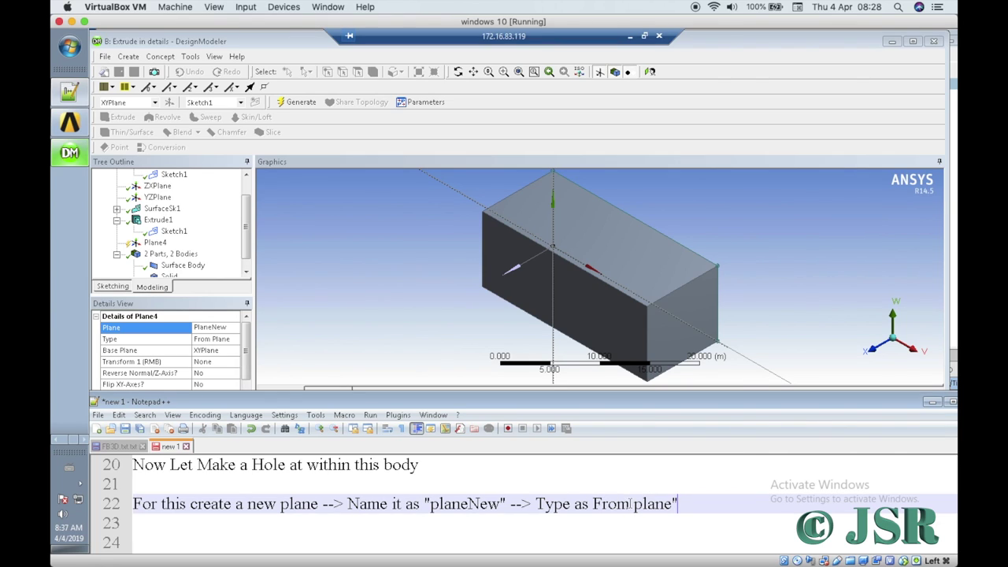
pyautogui.click(593, 503)
pyautogui.write('"')
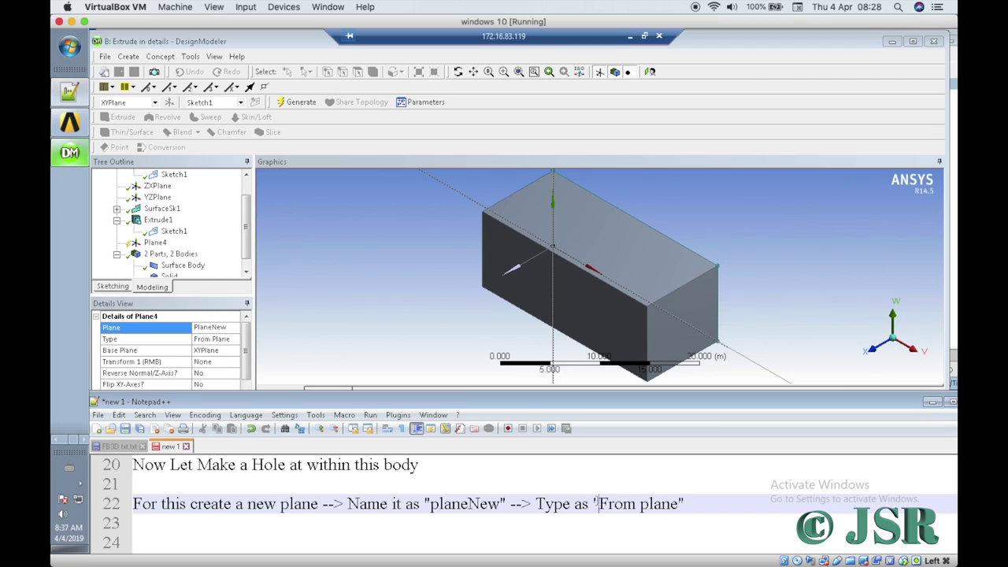
# Step: Append '--> base plane "XYPlane"-->' to the end of line 22 in the notes
pyautogui.click(698, 511)
pyautogui.write('--> ')
pyautogui.write('bas')
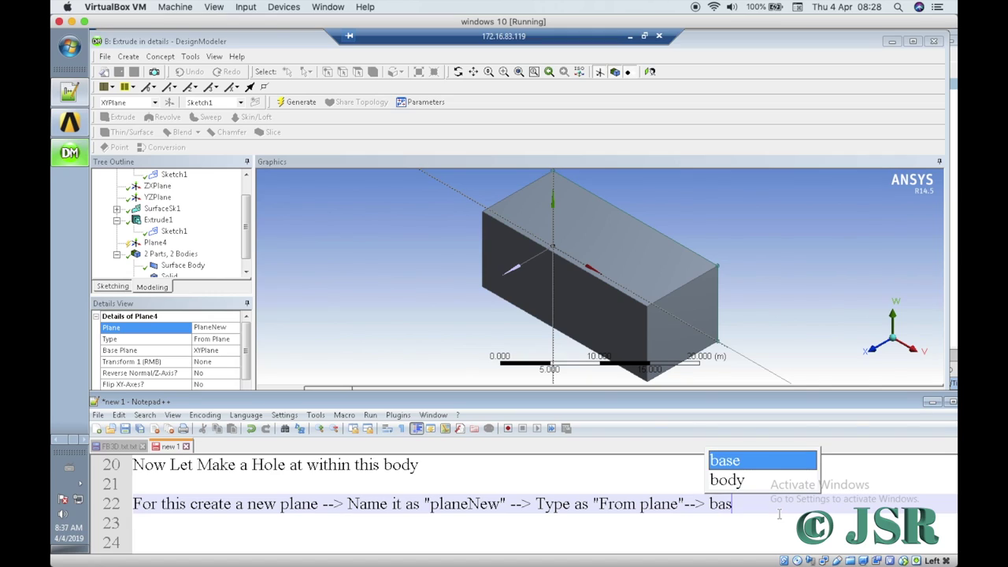
pyautogui.write('e plan')
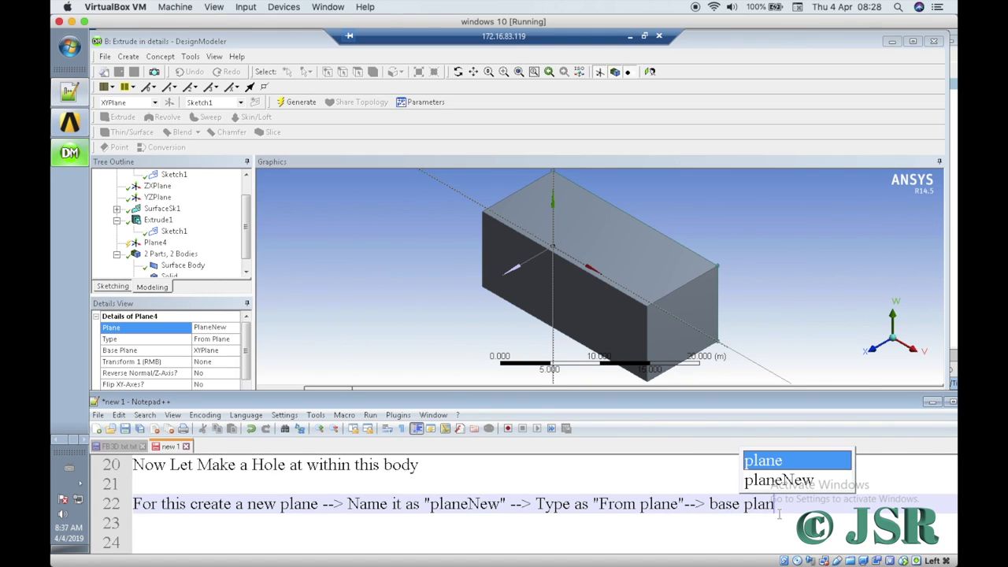
pyautogui.write('e "XY')
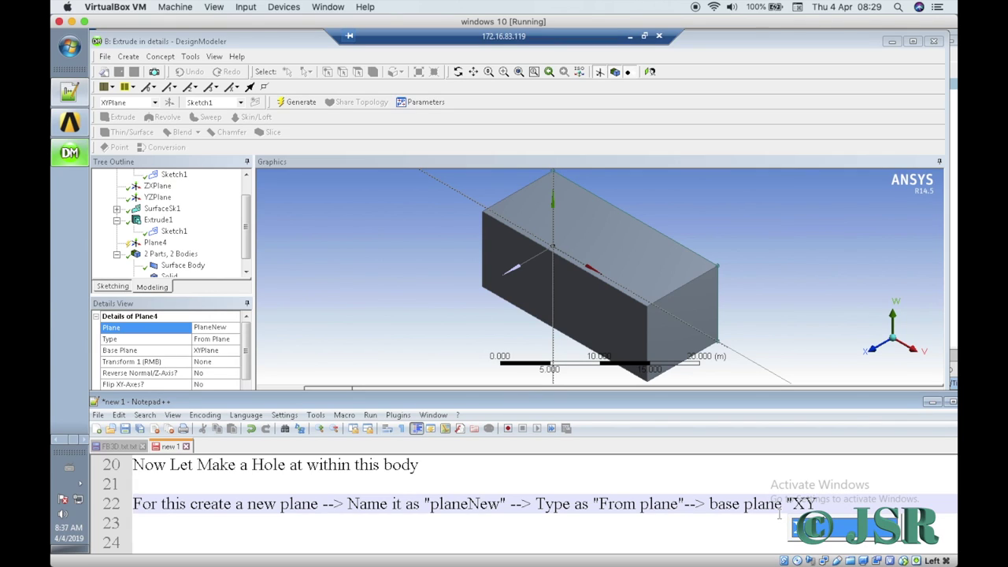
pyautogui.write('Plan')
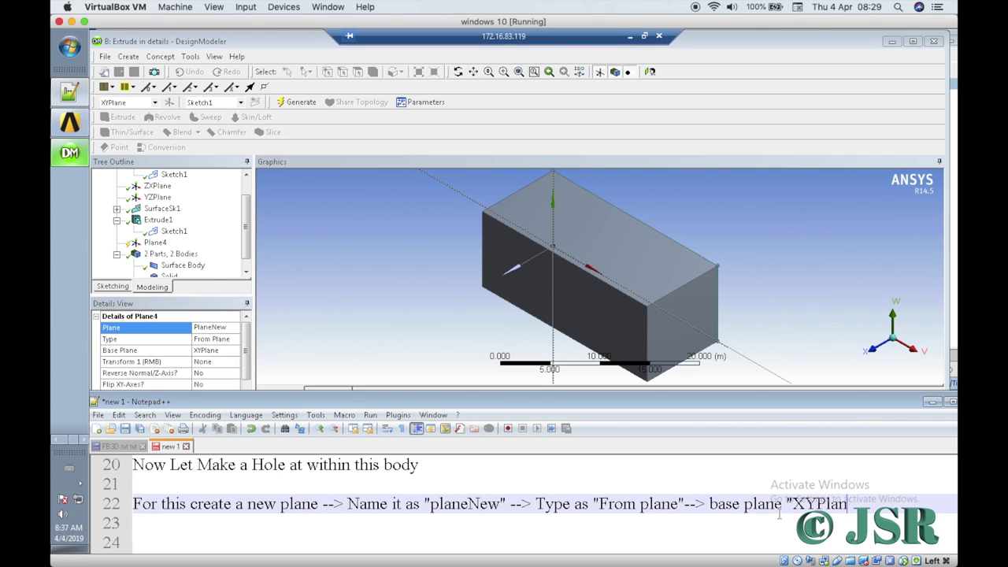
pyautogui.write('e" -->')
# Step: Look at the new plane's Transform 1 options, and start line 23 of the Notepad++ notes with 'Transform1 (RMB) as "'
pyautogui.click(234, 365)
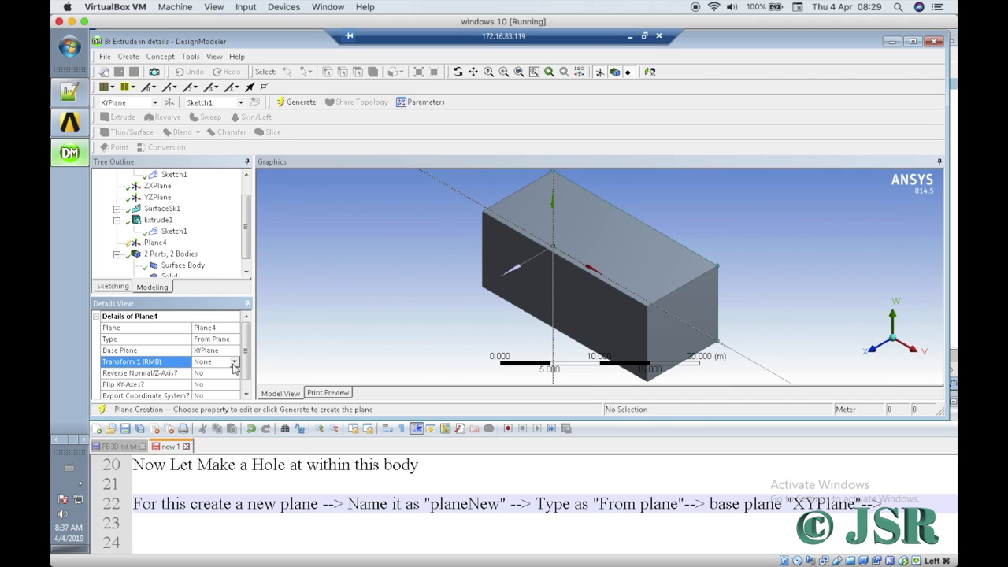
pyautogui.click(234, 362)
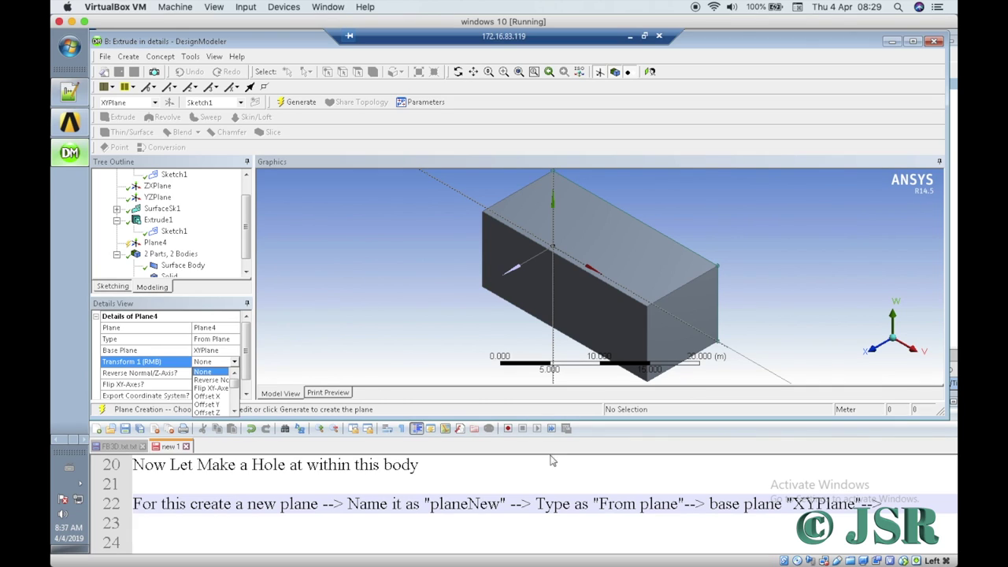
pyautogui.click(880, 499)
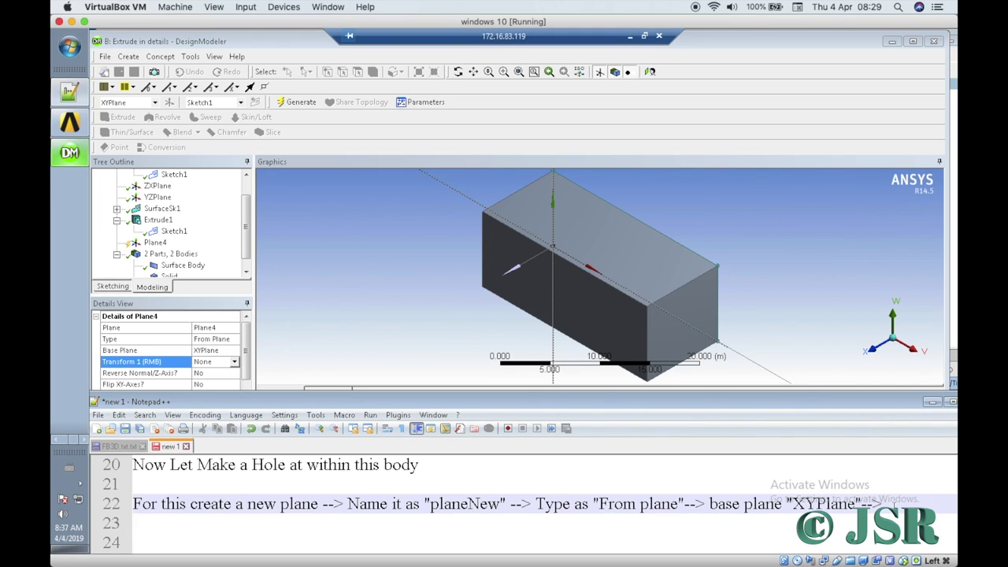
pyautogui.press('Return')
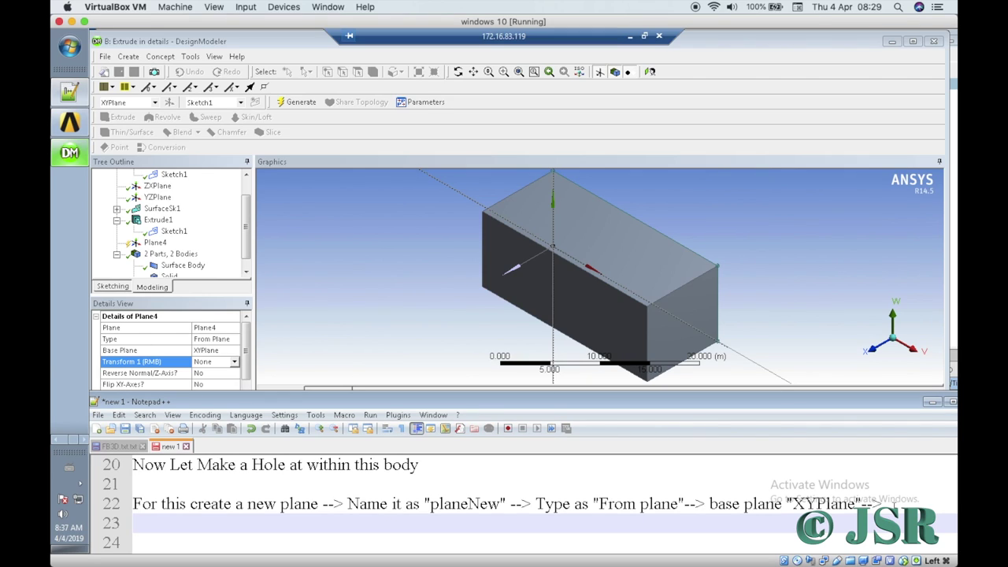
pyautogui.write('Transform1 (RM')
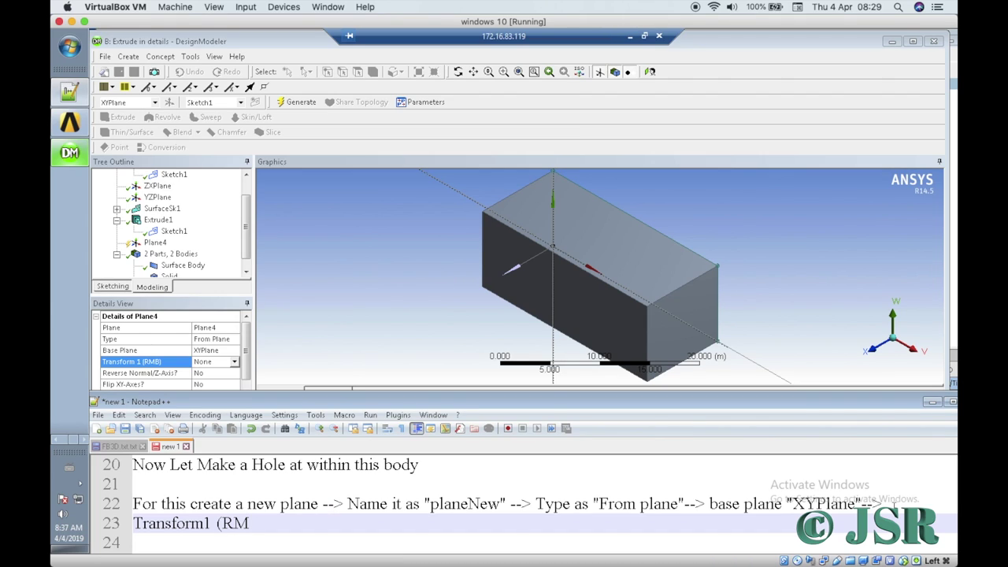
pyautogui.write('B) as ')
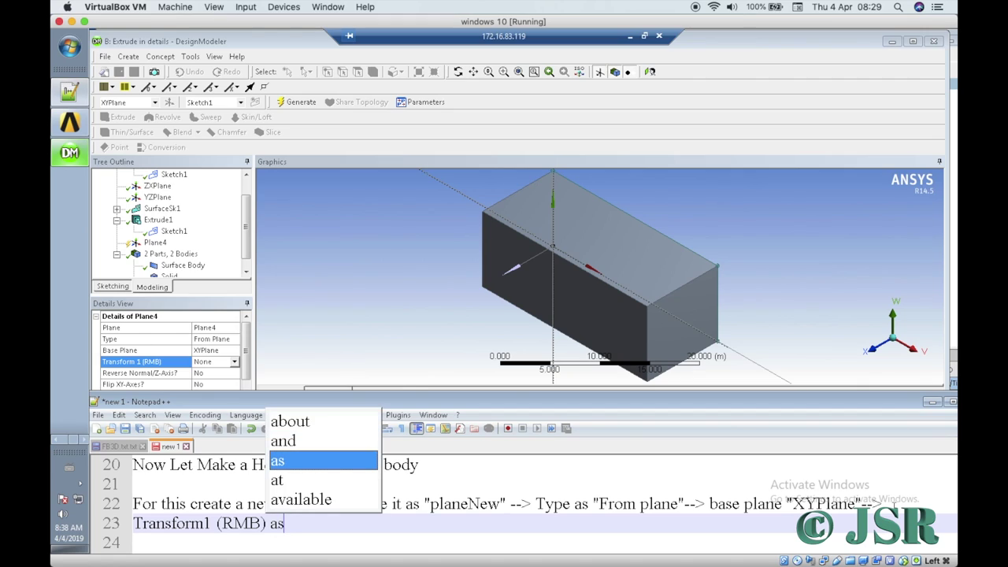
pyautogui.write('"')
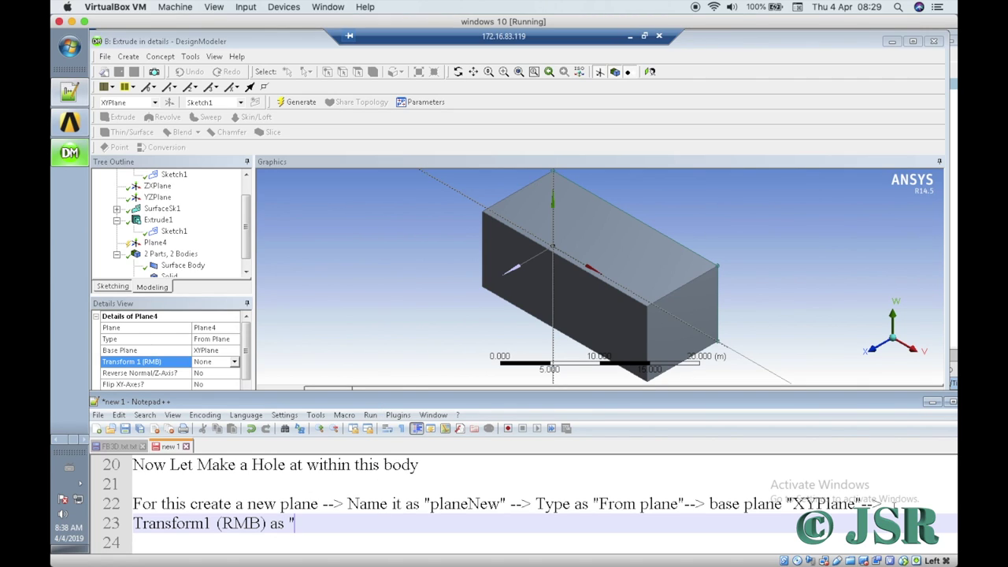
# Step: Set the new plane's Transform 1 to Offset Z in DesignModeler, and complete the quoted option as 'Offset Z"' in line 23 of the notes
pyautogui.click(233, 362)
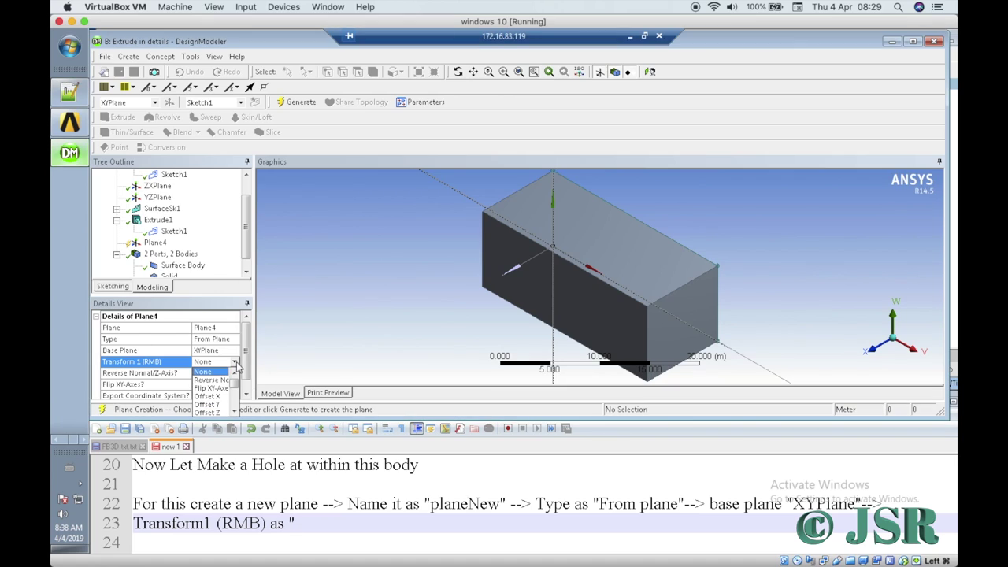
pyautogui.click(221, 413)
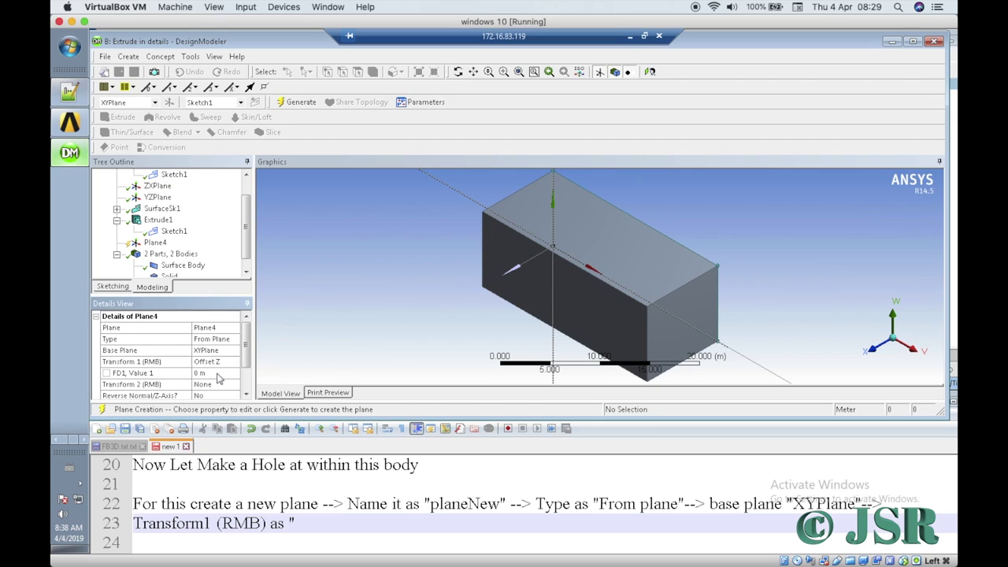
pyautogui.click(304, 527)
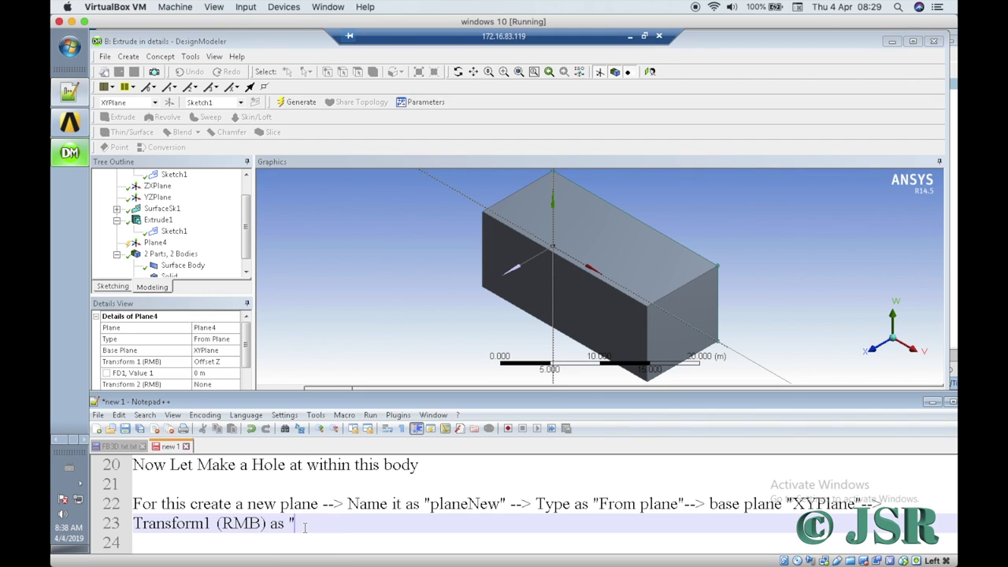
pyautogui.write('Offset Z"V')
pyautogui.press('BackSpace')
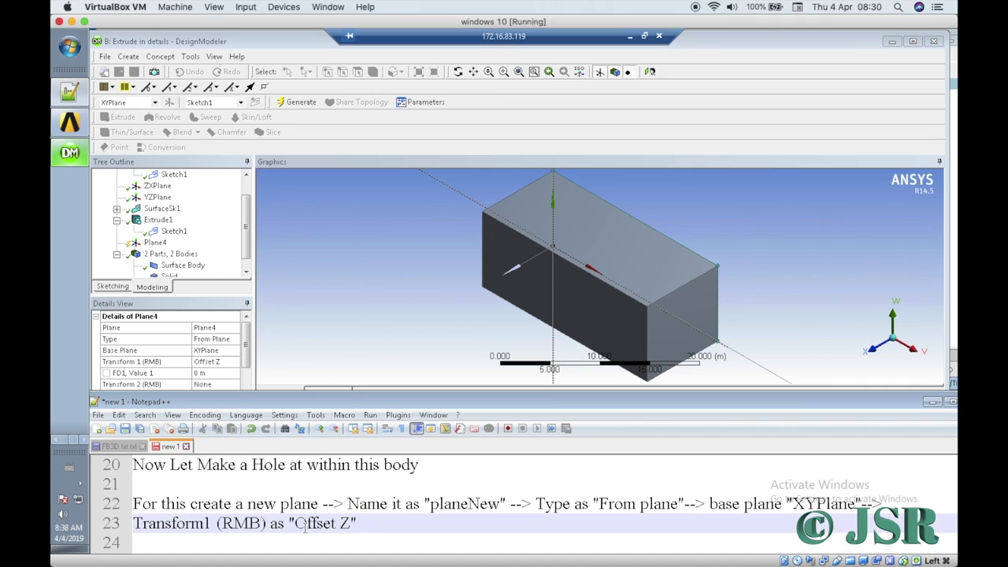
# Step: Append 'and FD1 value as "10 m"' to line 23 of the notes, with the value in double quotes
pyautogui.write('and FD1 value as ')
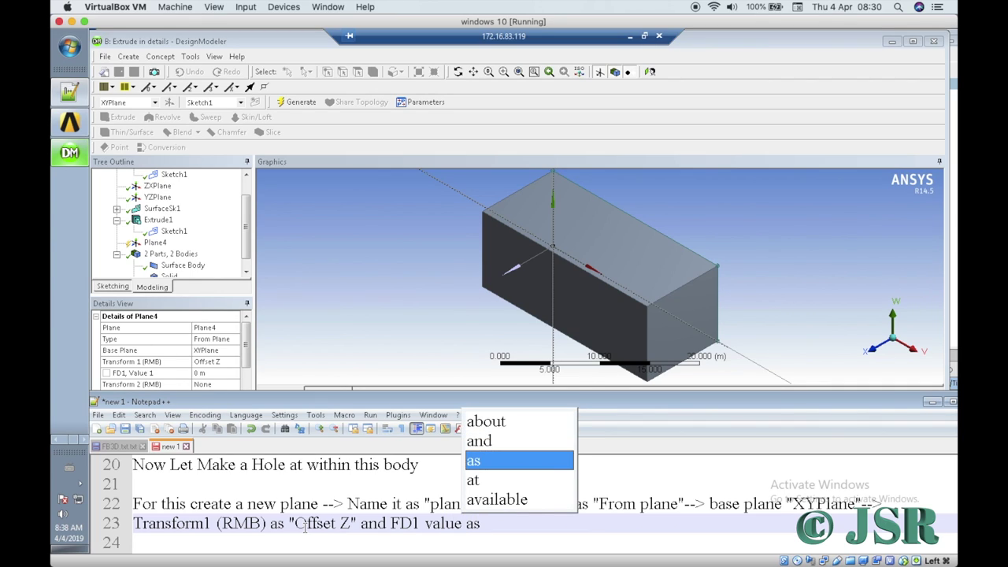
pyautogui.write('"')
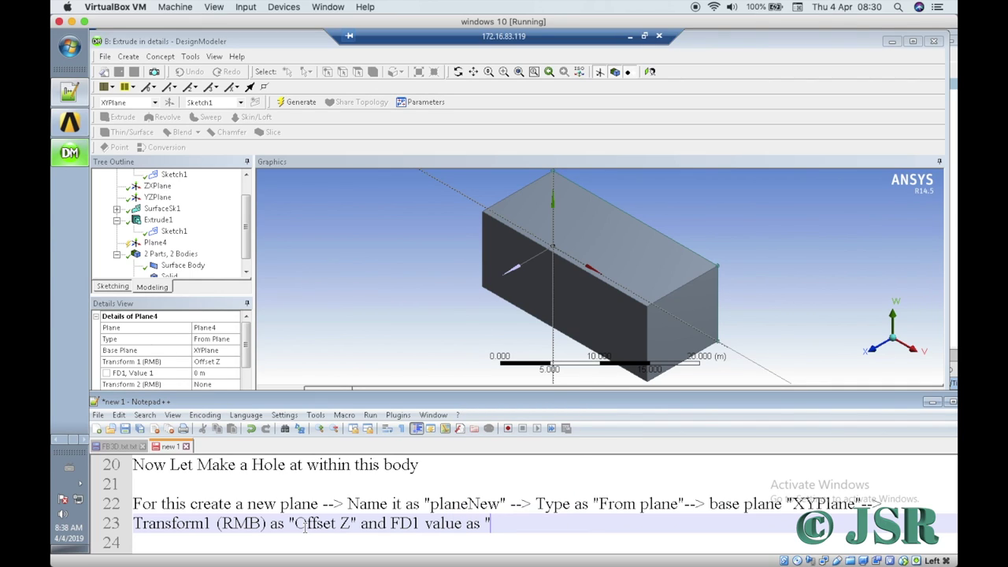
pyautogui.write('"')
pyautogui.press('BackSpace')
pyautogui.write('10 m"')
# Step: In DesignModeler, set the new plane's FD1 offset value along Z to 10 m
pyautogui.click(216, 373)
pyautogui.write('10')
pyautogui.press('Return')
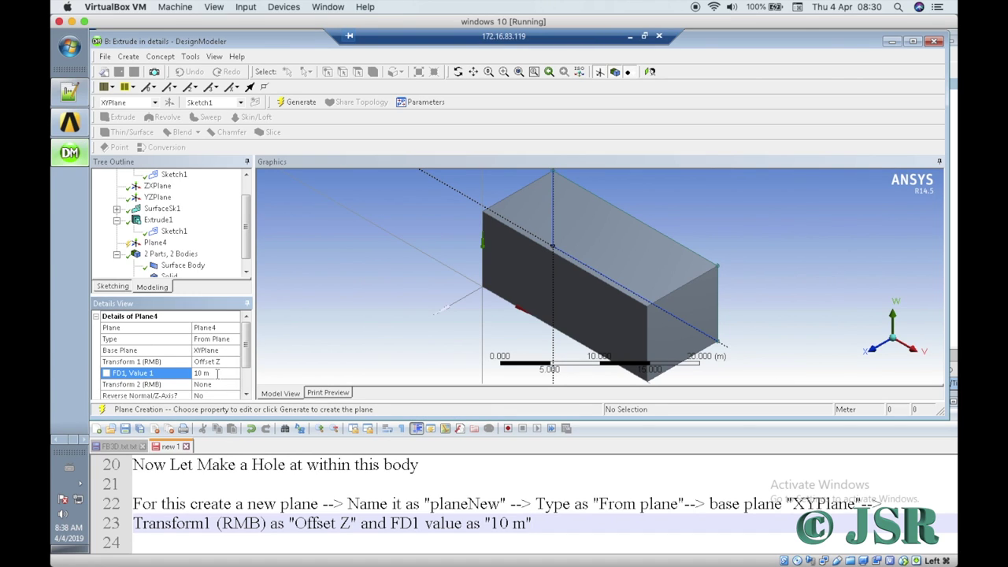
# Step: Back in the Notepad++ notes, append '--> Press Enter -->' to the end of line 23
pyautogui.click(541, 525)
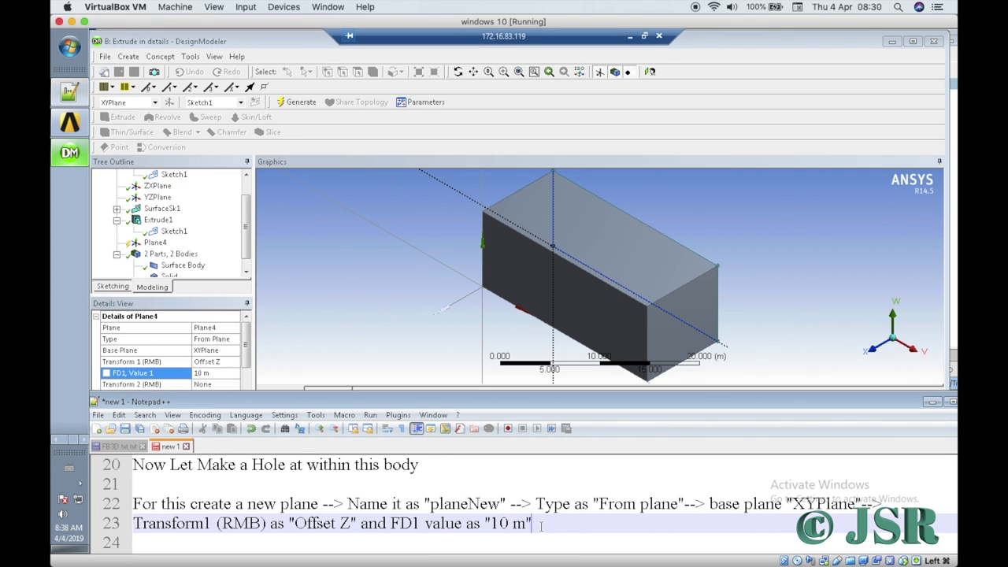
pyautogui.write('--> Press Enter')
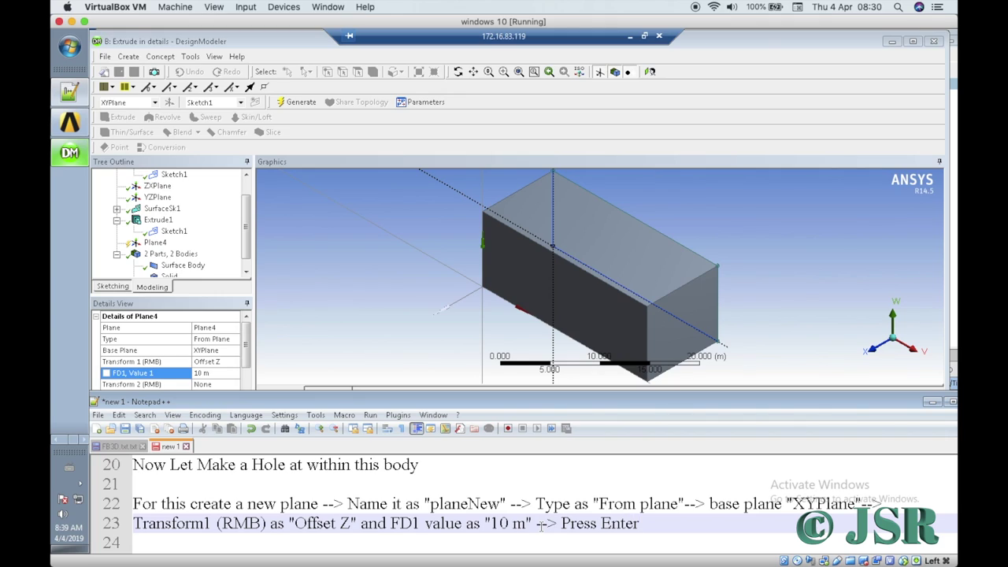
pyautogui.write(' --> New pl')
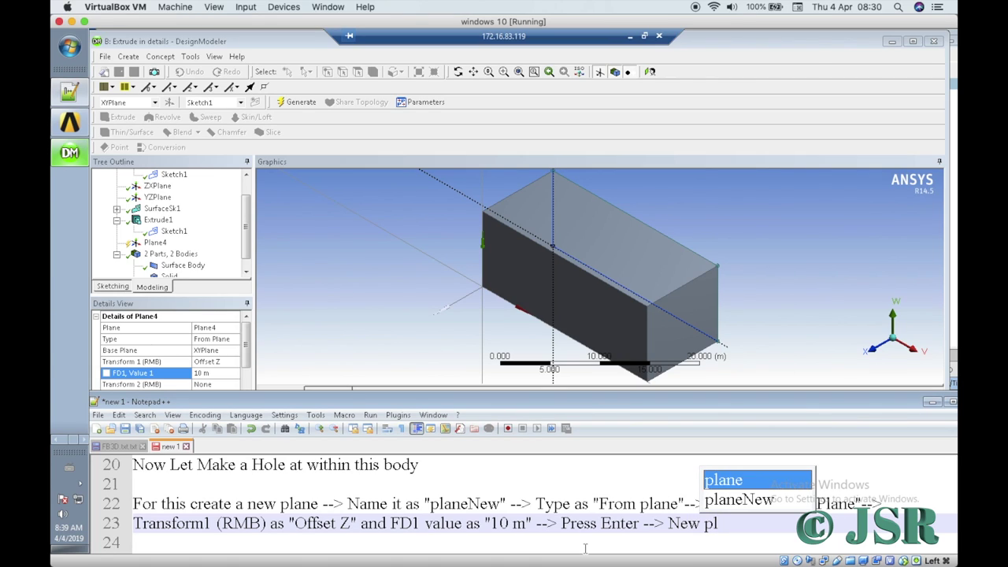
pyautogui.press('BackSpace')
pyautogui.press('BackSpace')
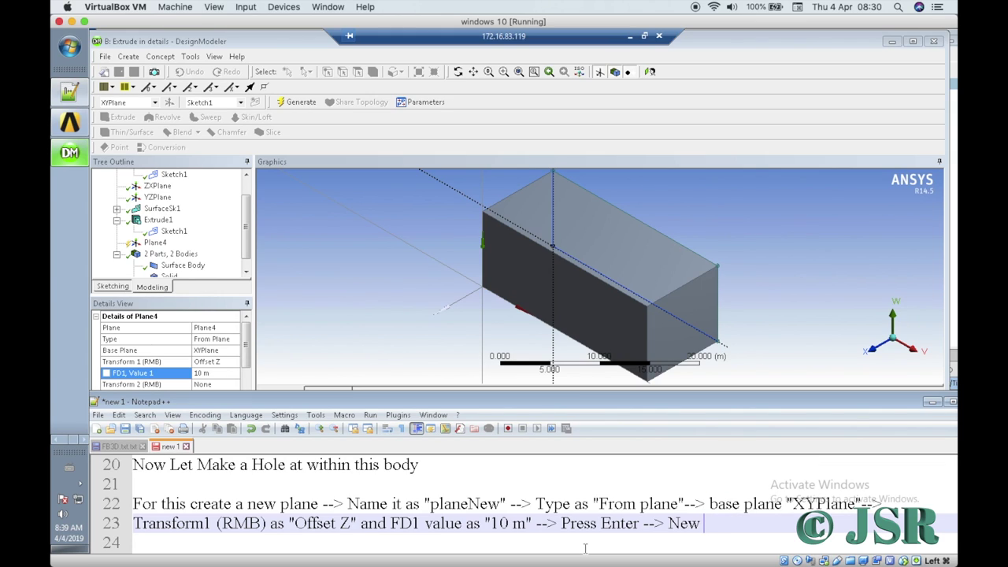
pyautogui.press('BackSpace')
pyautogui.press('BackSpace')
pyautogui.press('BackSpace')
pyautogui.press('BackSpace')
# Step: Append 'Origin is shifted at z=10 material' to line 23, accepting the suggested word for its ending
pyautogui.write('Origin is shi')
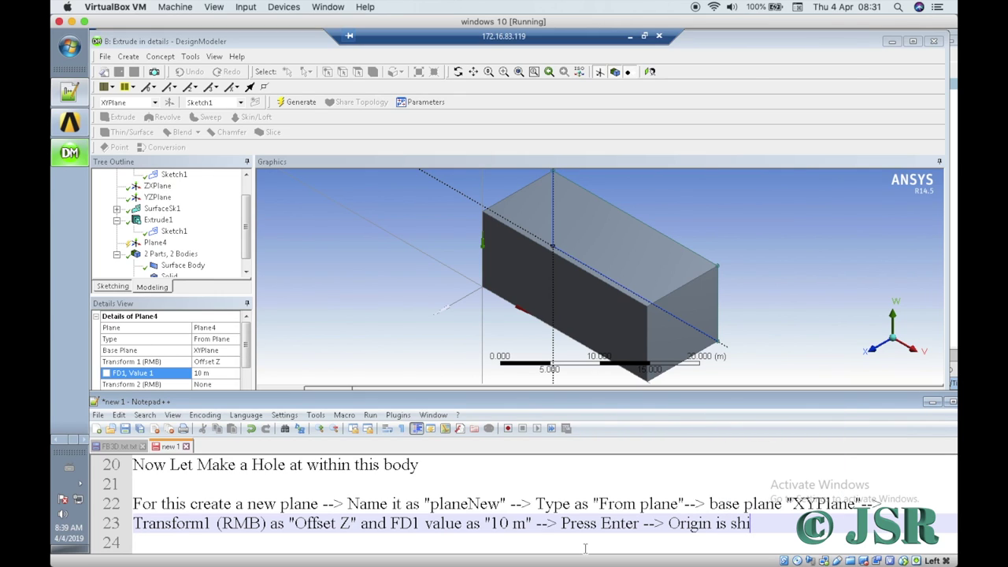
pyautogui.write('fted at ')
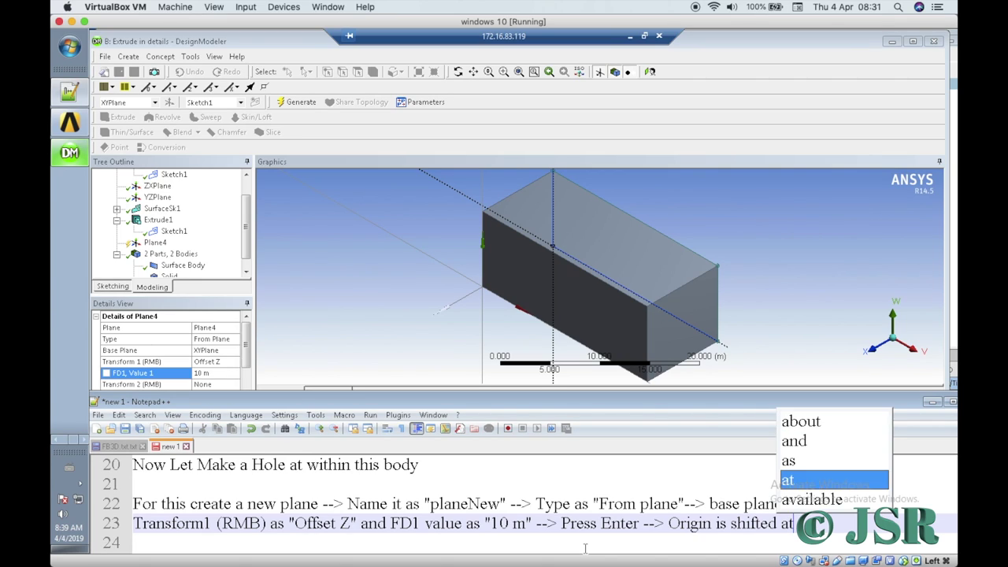
pyautogui.write('10')
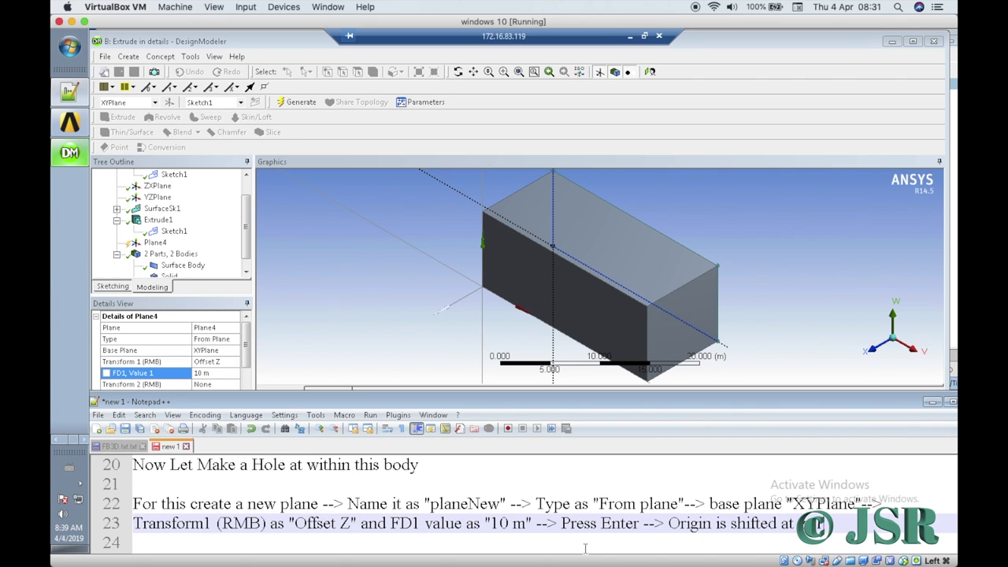
pyautogui.write(' m')
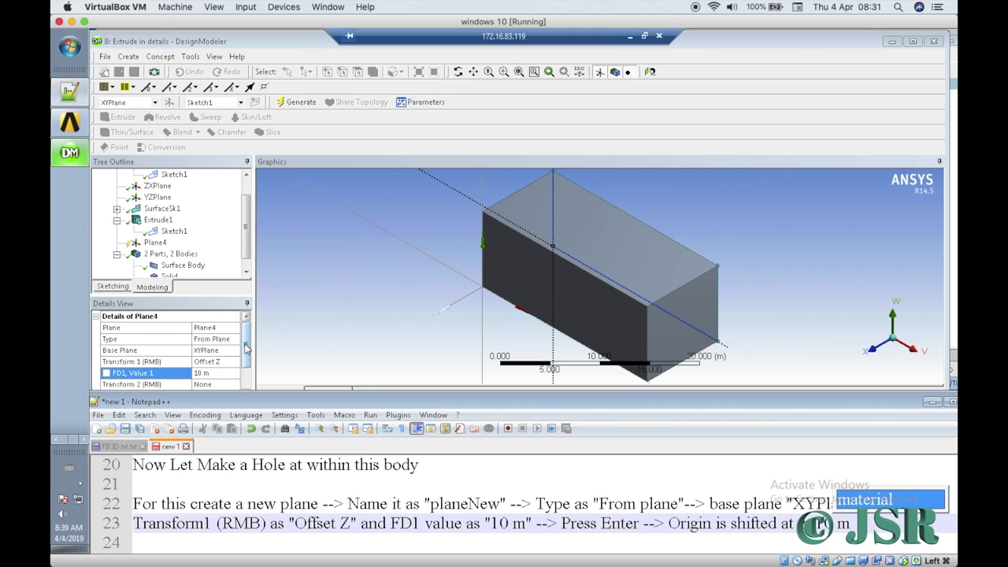
pyautogui.press('Return')
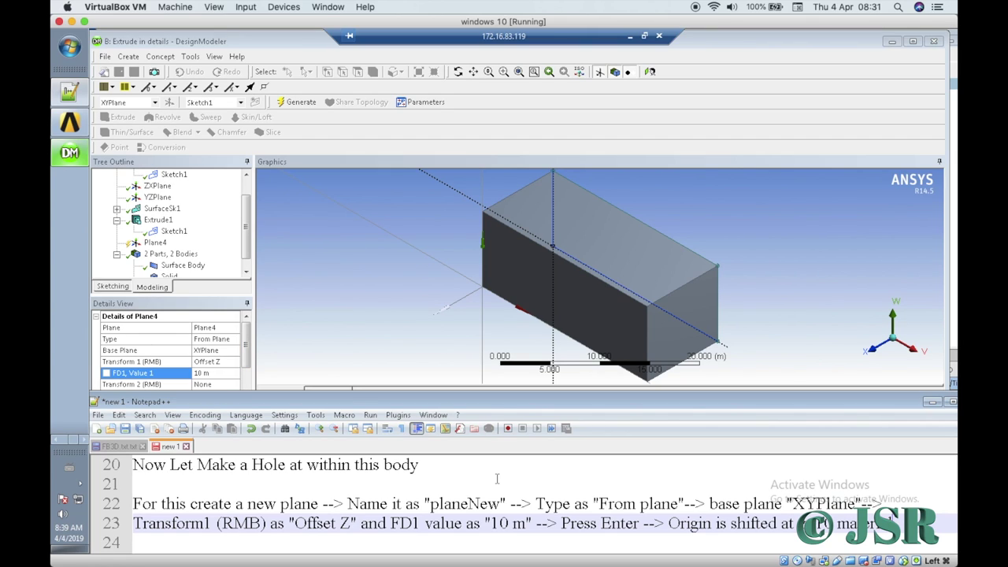
# Step: Add empty lines below line 23 and start line 24 of the notes with '--> Transform 2 as "'
pyautogui.press('Return')
pyautogui.press('Return')
pyautogui.press('Return')
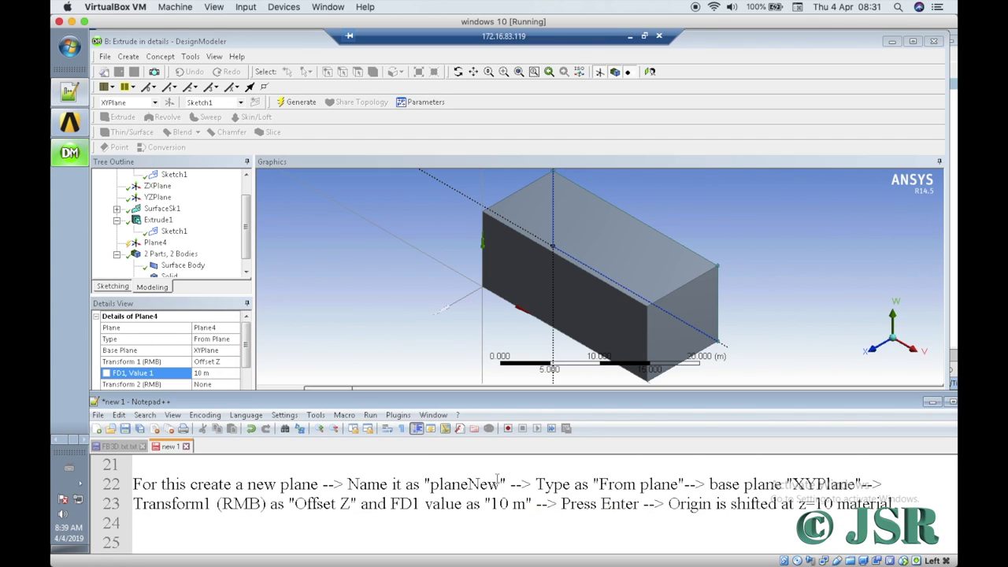
pyautogui.click(151, 499)
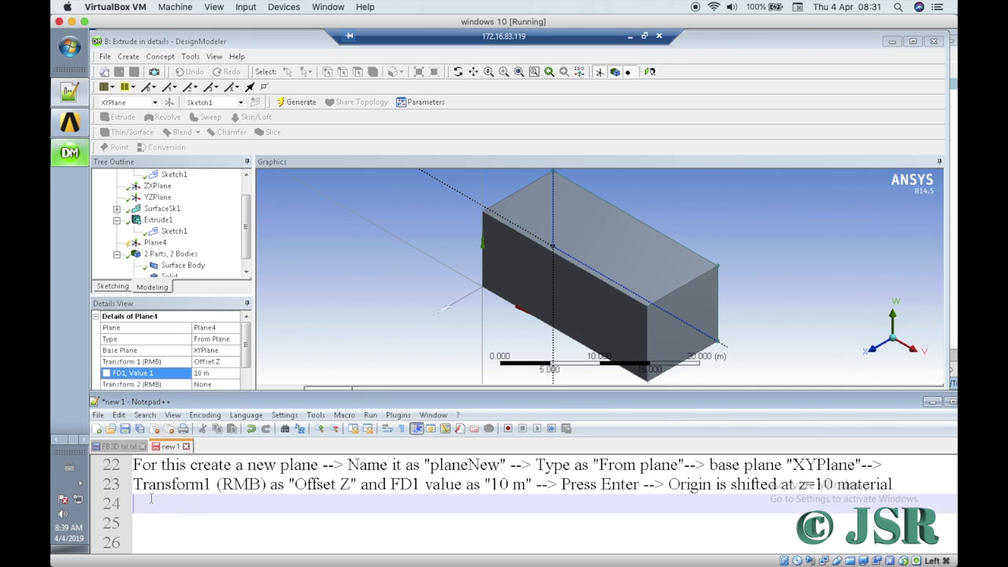
pyautogui.write('-->')
pyautogui.click(246, 360)
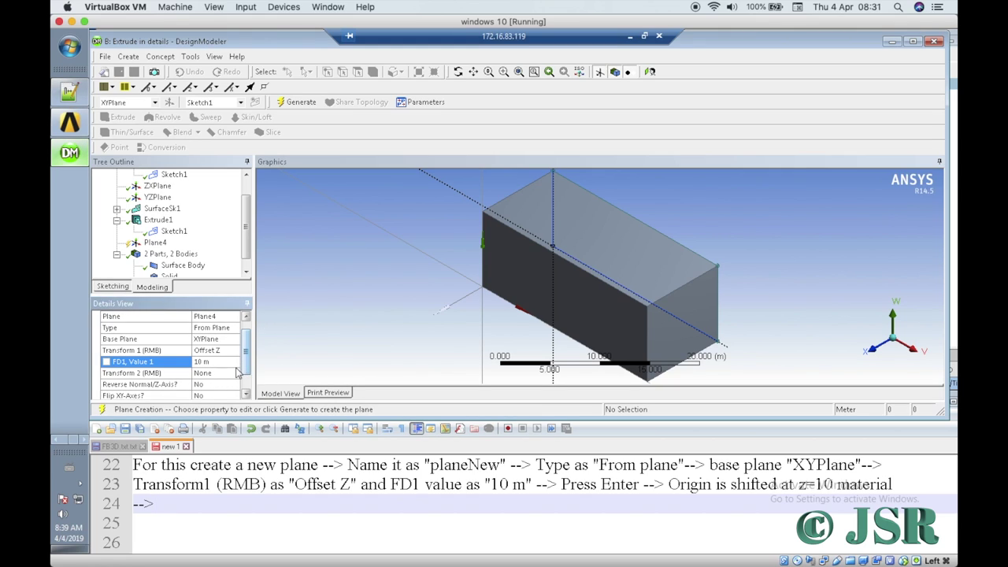
pyautogui.click(165, 504)
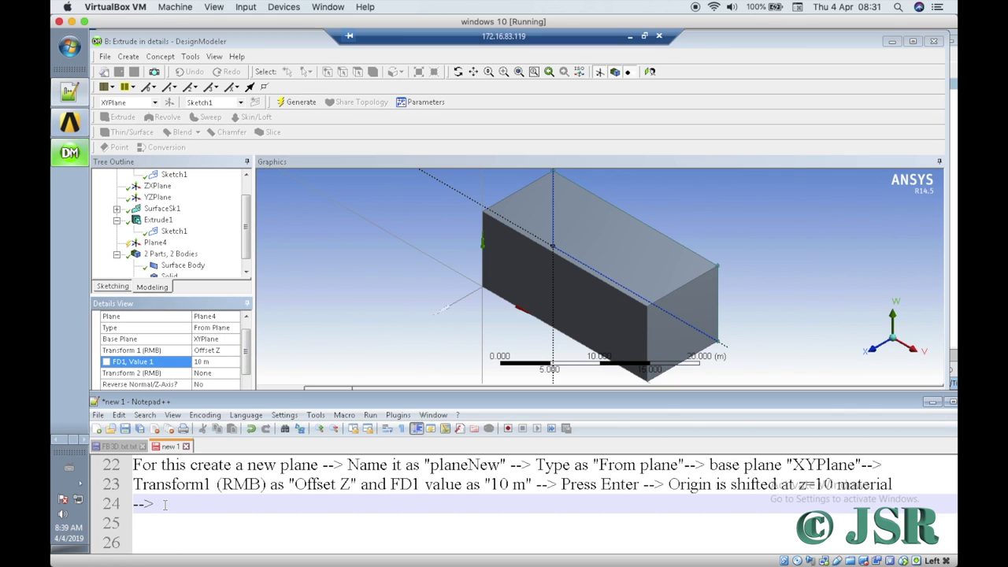
pyautogui.write('Transform 2')
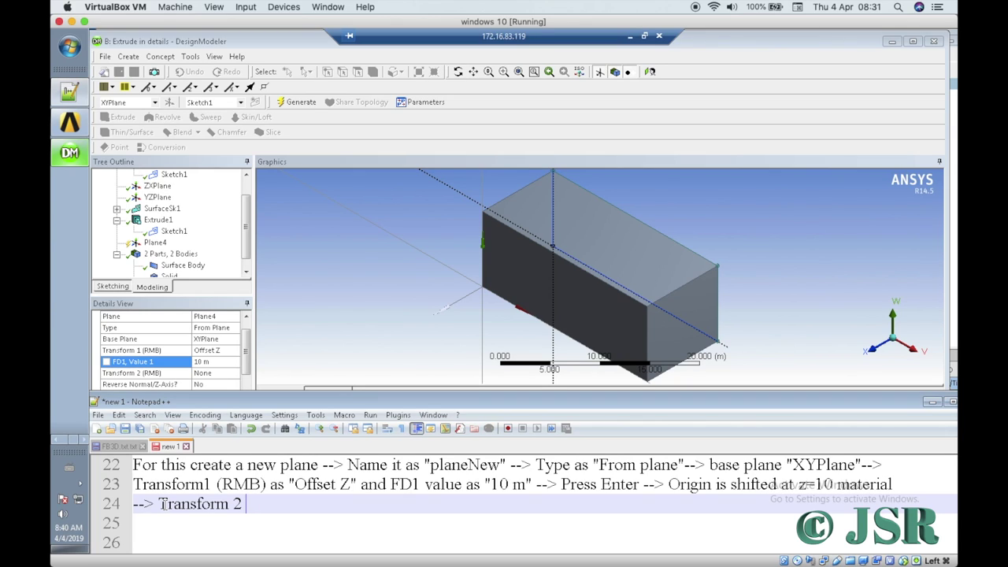
pyautogui.write(' as "')
# Step: Set the new plane's Transform 2 to Offset X in DesignModeler, and complete the quoted option as 'Offset X"' in line 24 of the notes
pyautogui.click(234, 374)
pyautogui.click(234, 375)
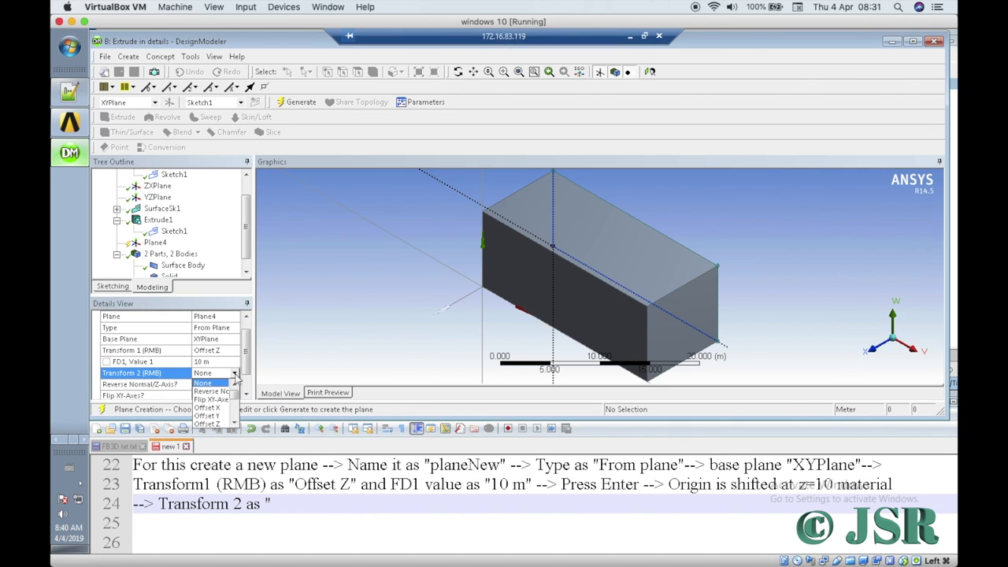
pyautogui.click(220, 410)
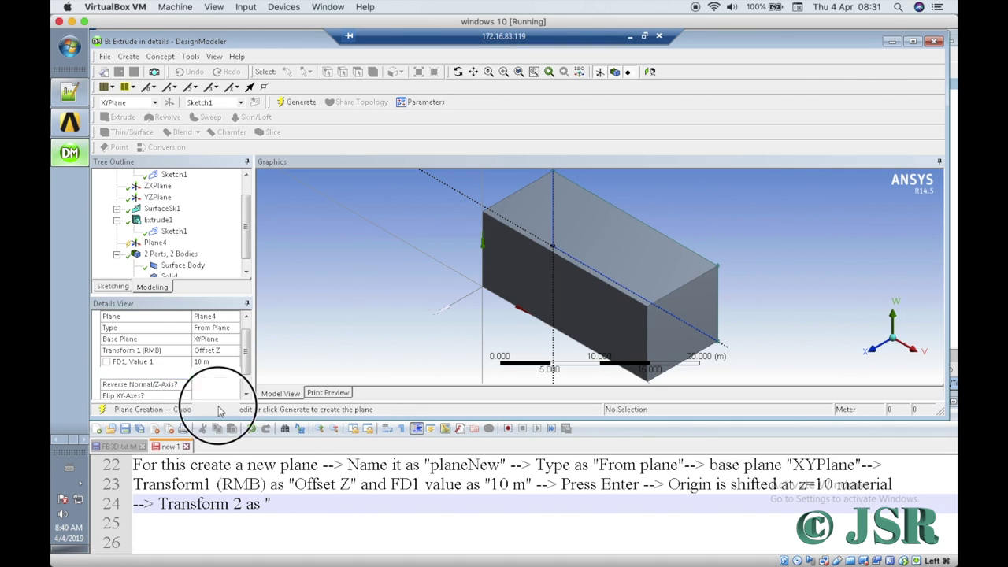
pyautogui.click(286, 501)
pyautogui.write('Off')
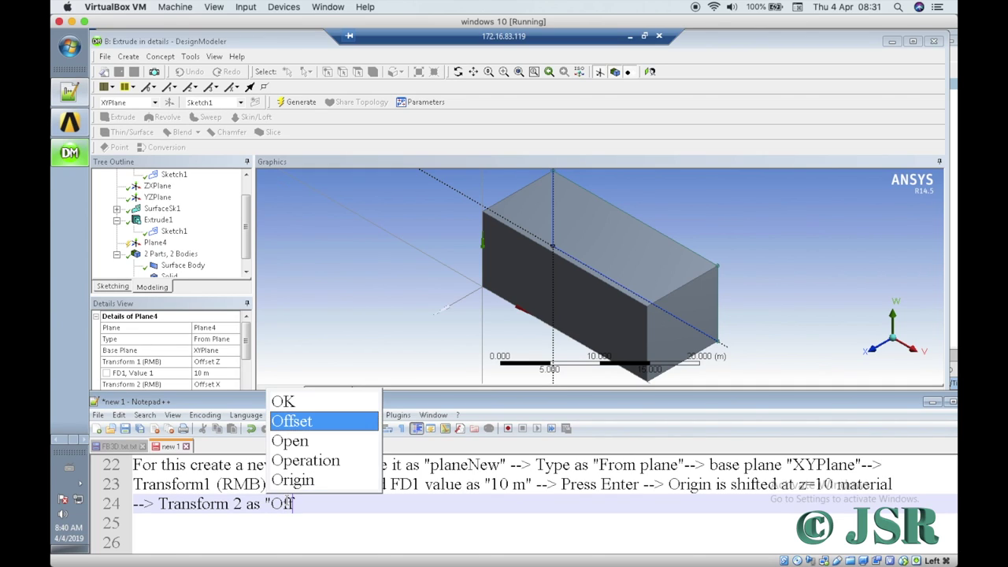
pyautogui.write('set X" ')
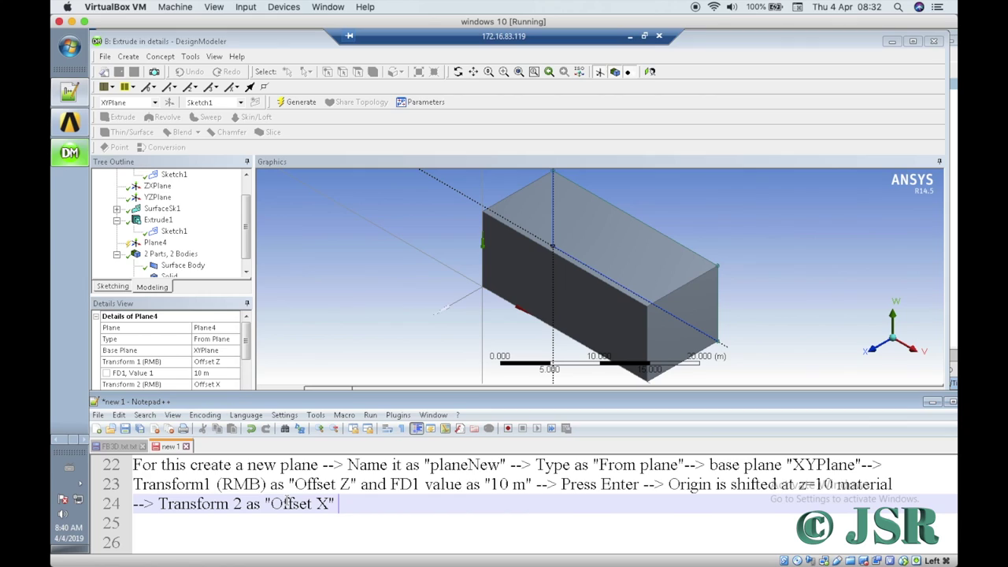
# Step: Append 'and value as "' to line 24 of the Notepad++ notes
pyautogui.write('and val')
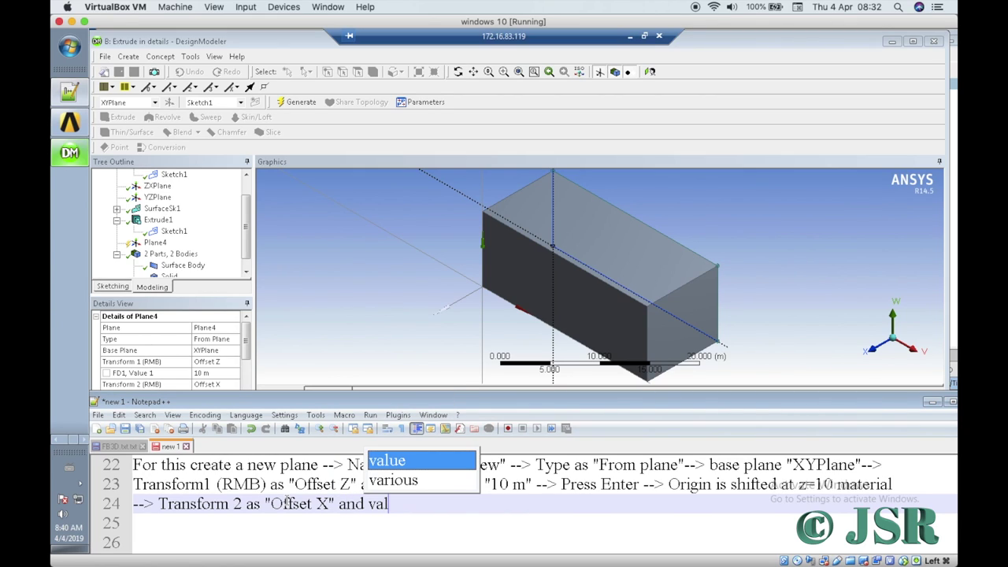
pyautogui.write('ue as')
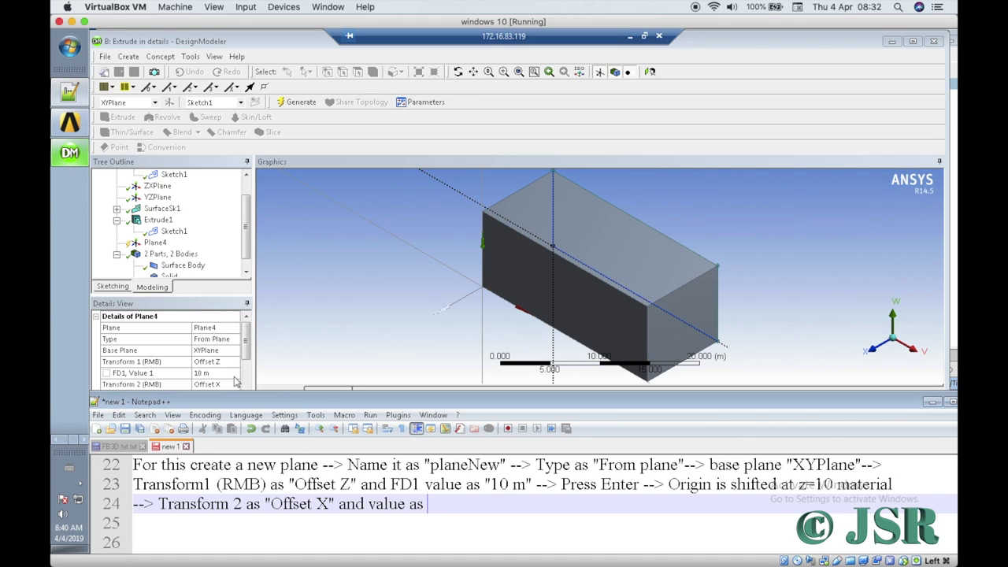
pyautogui.write(' "')
# Step: In DesignModeler, try 5 m for the new plane's Offset X distance (FD2) and settle on 10 m
pyautogui.moveTo(248, 352); pyautogui.dragTo(248, 370)
pyautogui.click(223, 351)
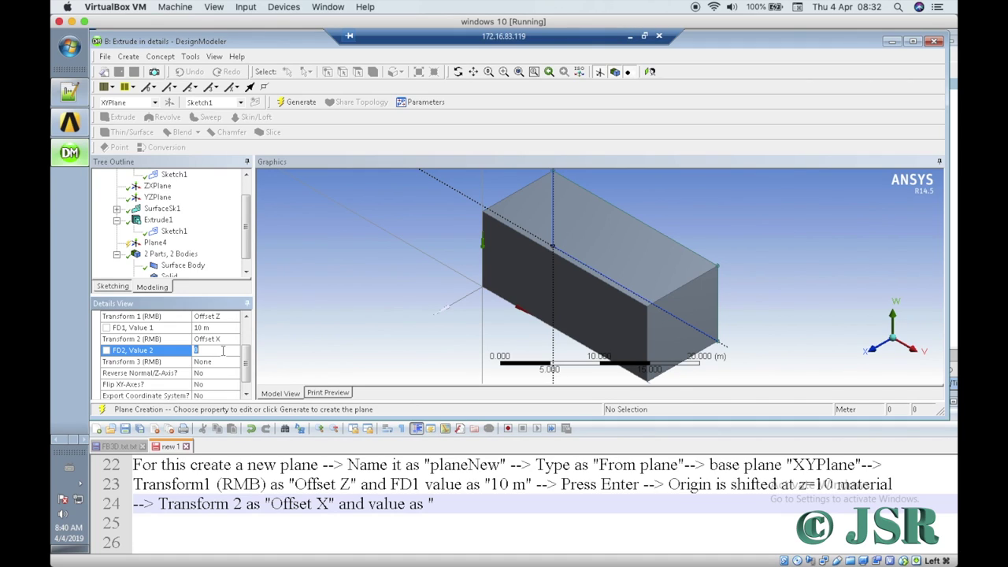
pyautogui.press('BackSpace')
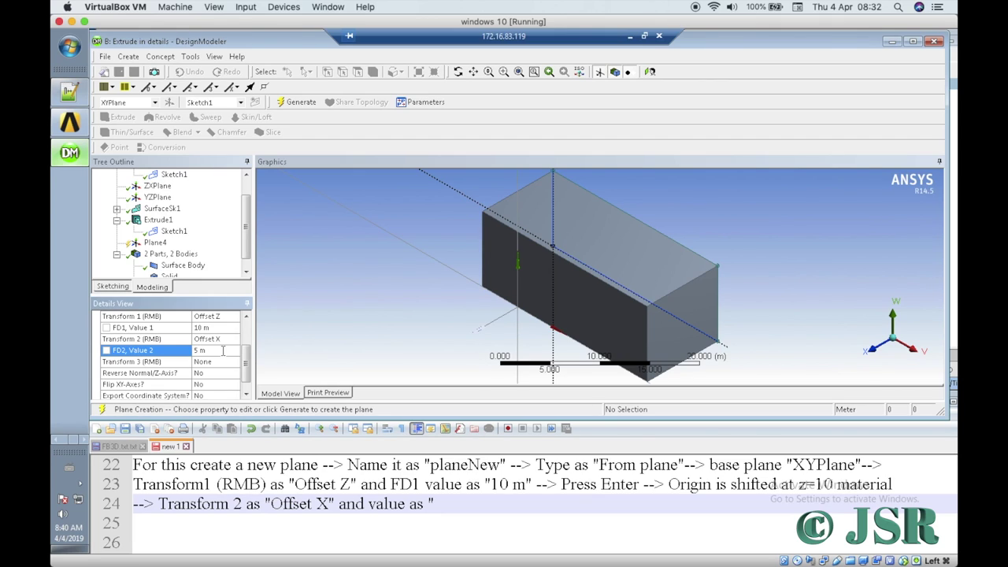
pyautogui.click(223, 350)
pyautogui.write('10')
pyautogui.press('Return')
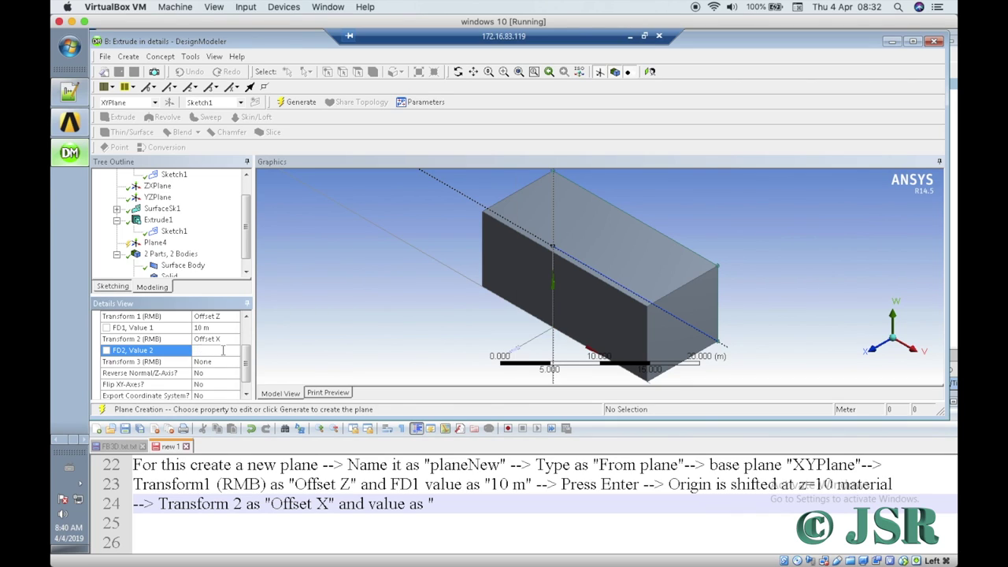
# Step: Back in the Notepad++ notes, complete the quoted value in line 24 as '10 m"'
pyautogui.click(437, 503)
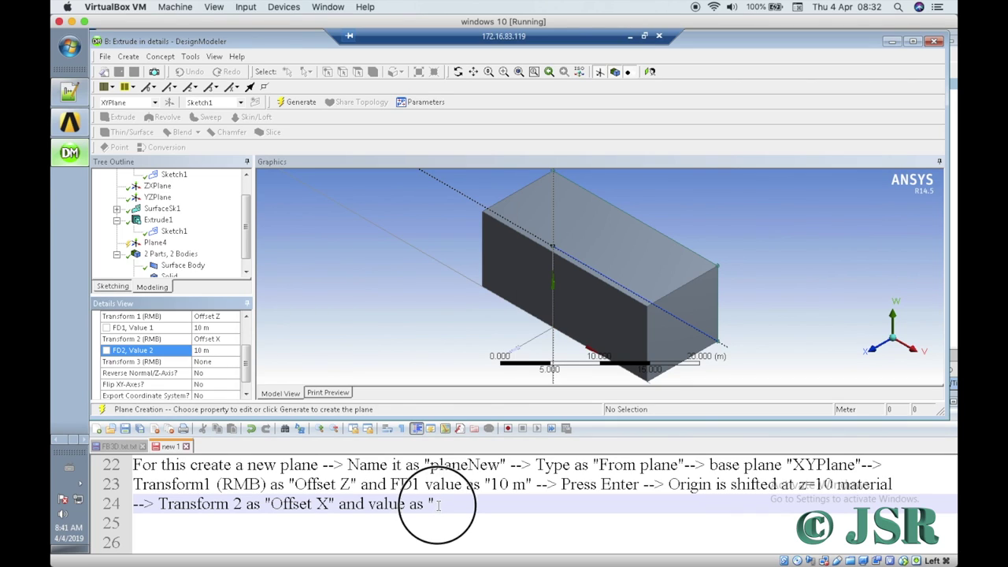
pyautogui.write('10 ')
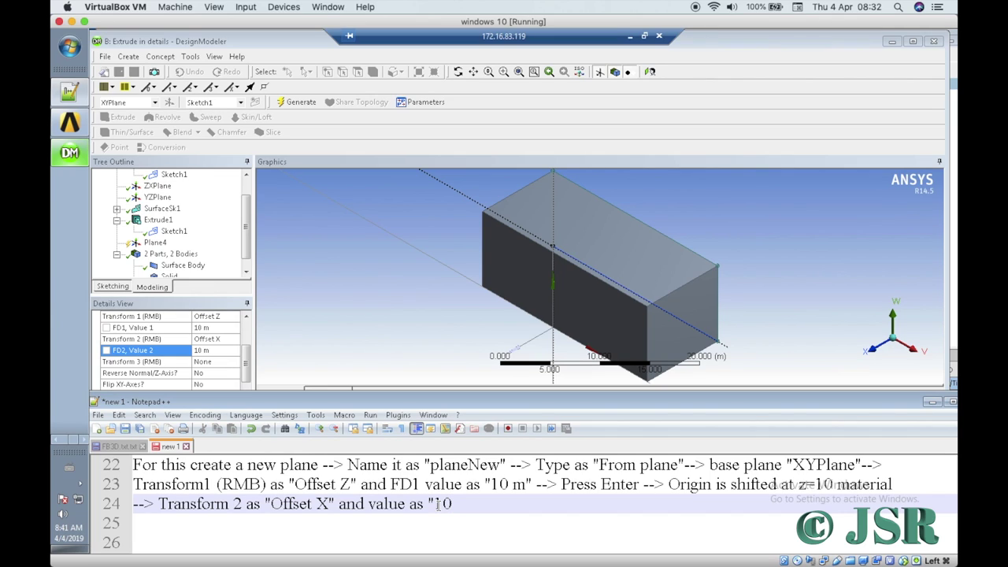
pyautogui.write('m')
# Step: End line 24 of the notes with '--> Enter' and move on to line 25
pyautogui.write('--> T')
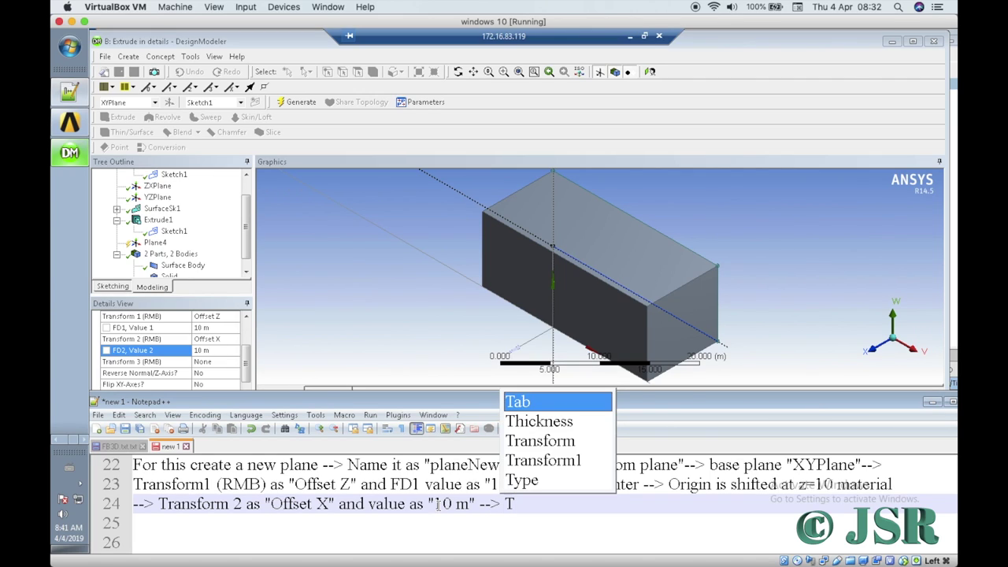
pyautogui.write('ra')
pyautogui.press('BackSpace')
pyautogui.press('BackSpace')
pyautogui.press('BackSpace')
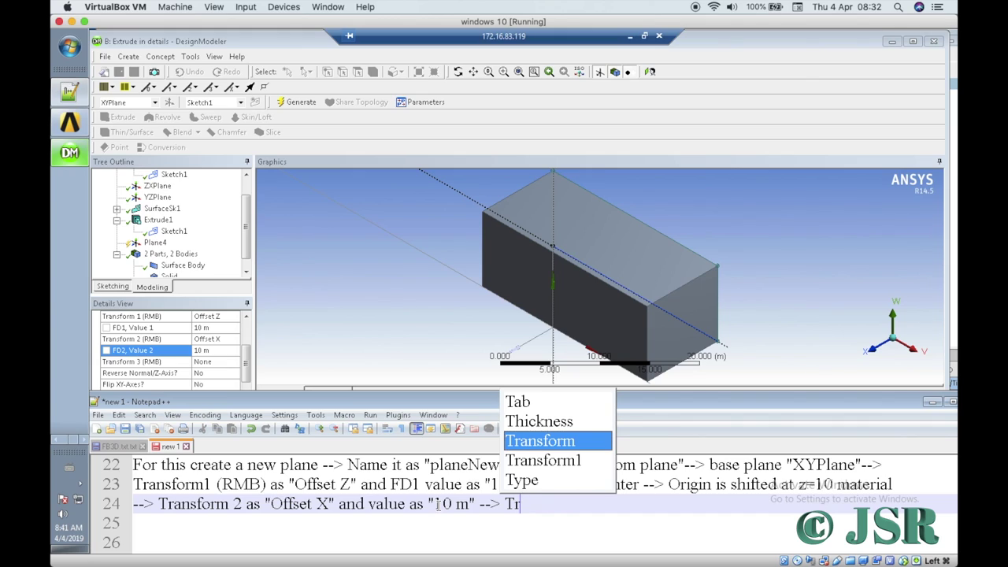
pyautogui.press('BackSpace')
pyautogui.press('BackSpace')
pyautogui.write('> Enter -->')
pyautogui.press('BackSpace')
pyautogui.press('BackSpace')
pyautogui.press('BackSpace')
pyautogui.press('BackSpace')
pyautogui.press('Return')
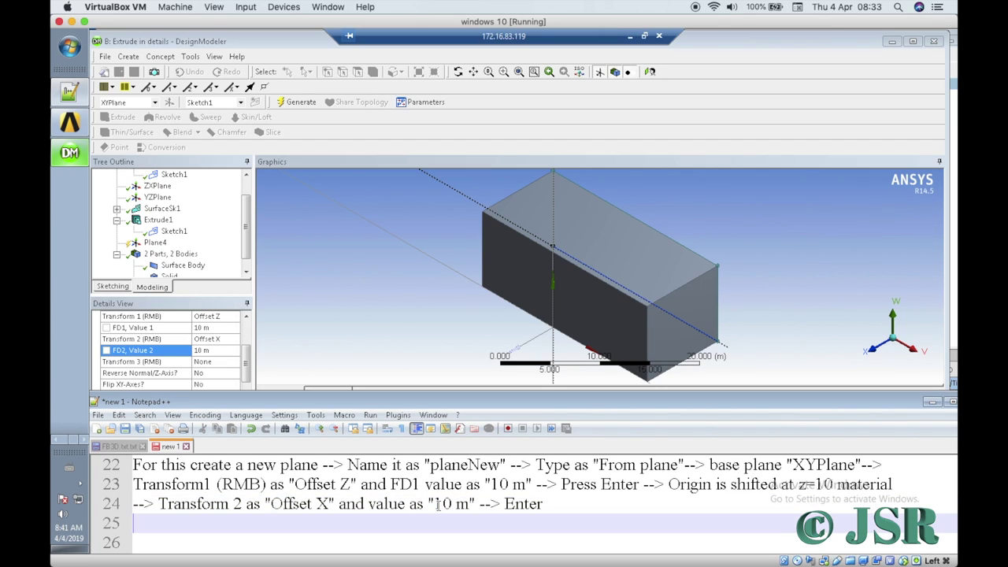
# Step: Write '--> Transform 3 as "Offset Y" and value as "' on line 25 of the notes
pyautogui.write('--> Transform ')
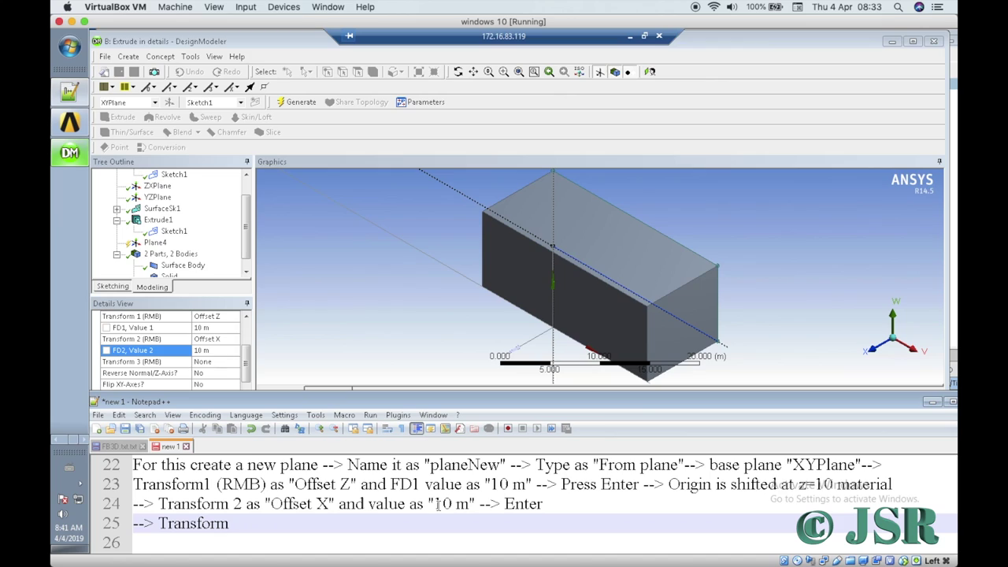
pyautogui.write('3 as')
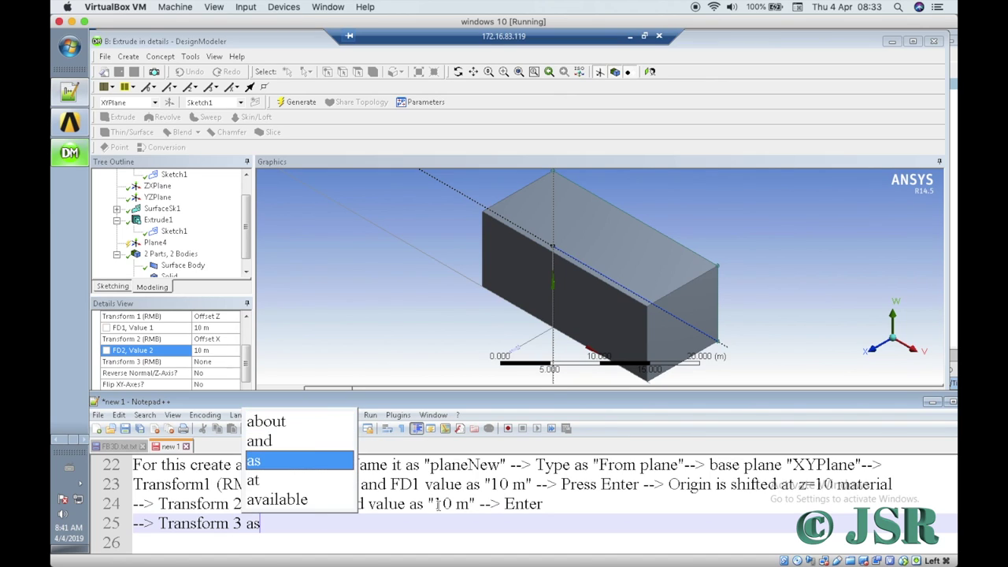
pyautogui.write(' "Offset')
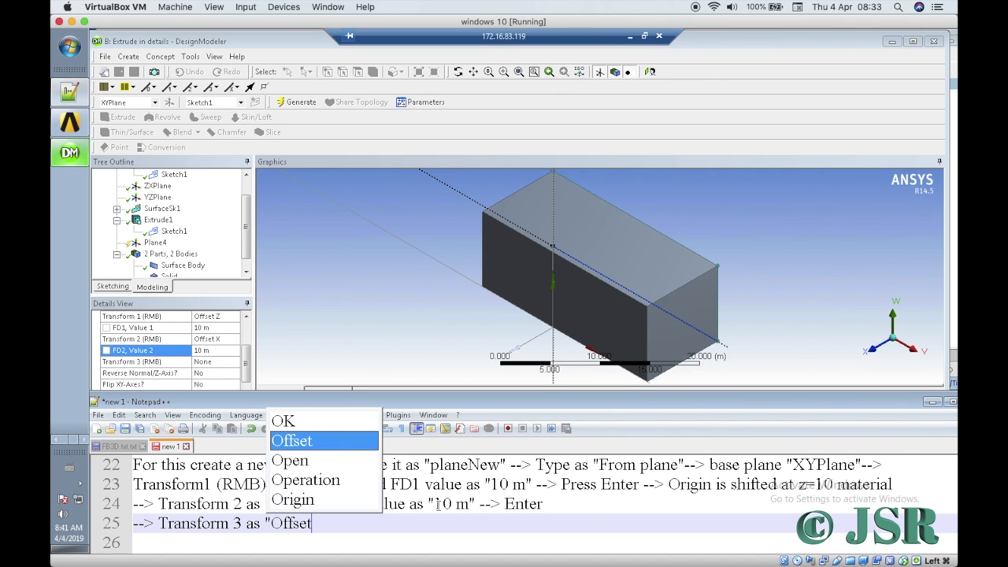
pyautogui.press('Escape')
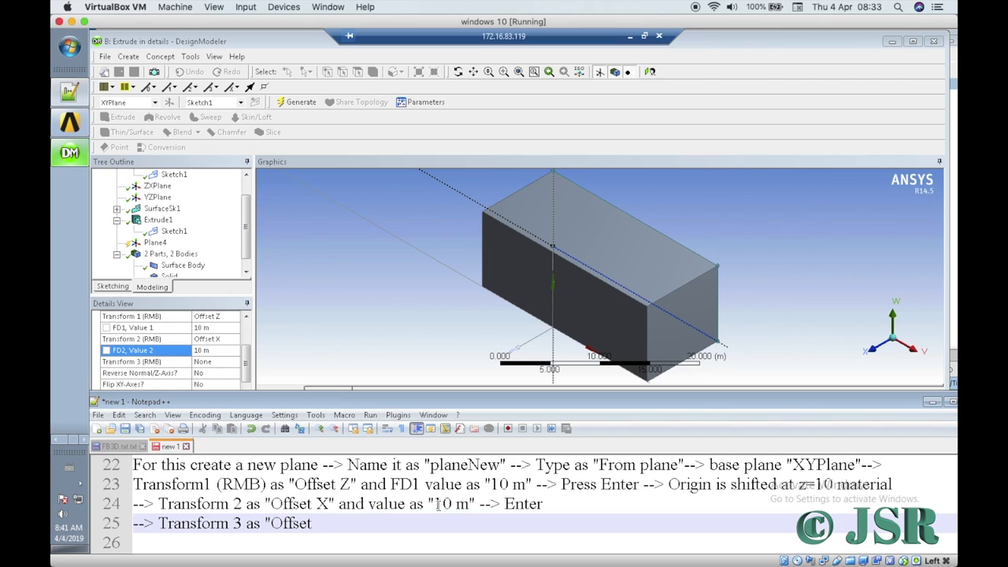
pyautogui.write('Y" and F')
pyautogui.press('BackSpace')
pyautogui.write('va')
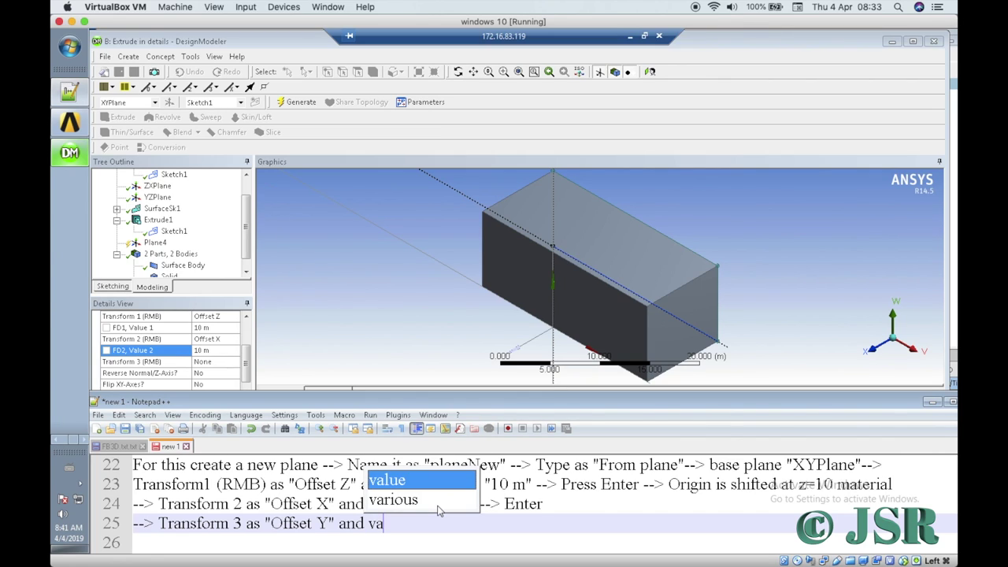
pyautogui.write('lue as "')
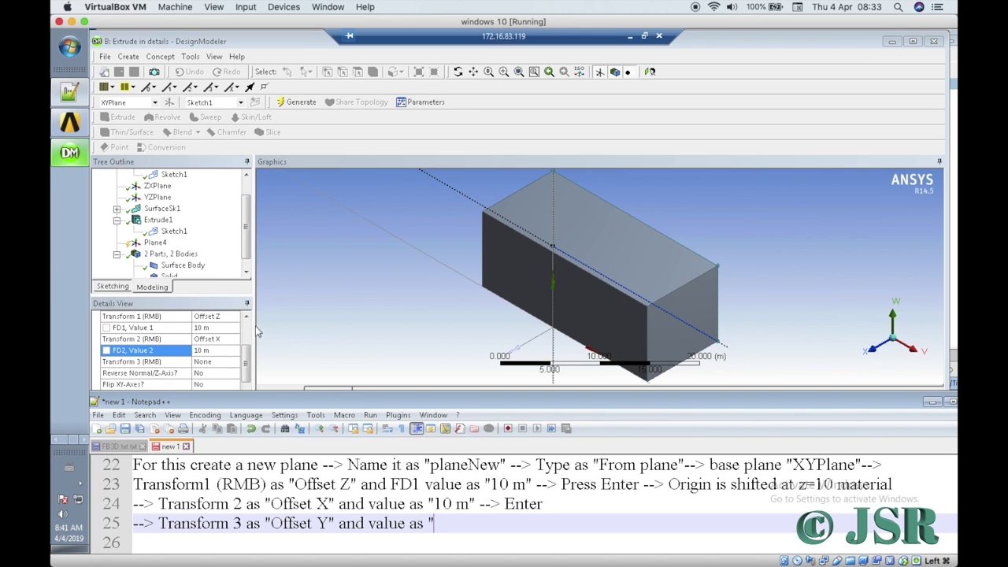
# Step: In DesignModeler, set the new plane's Transform 3 to Offset Y
pyautogui.click(242, 362)
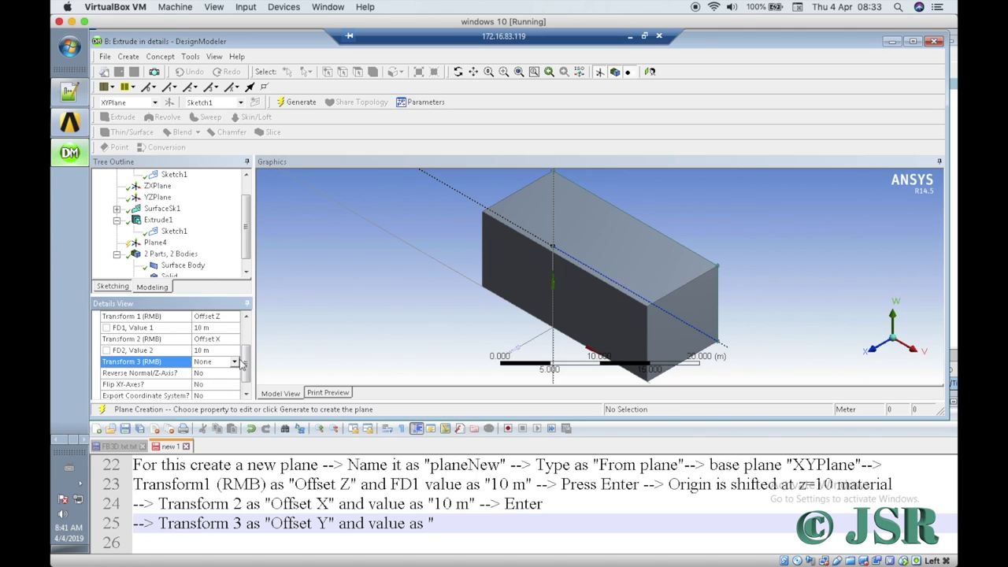
pyautogui.click(235, 361)
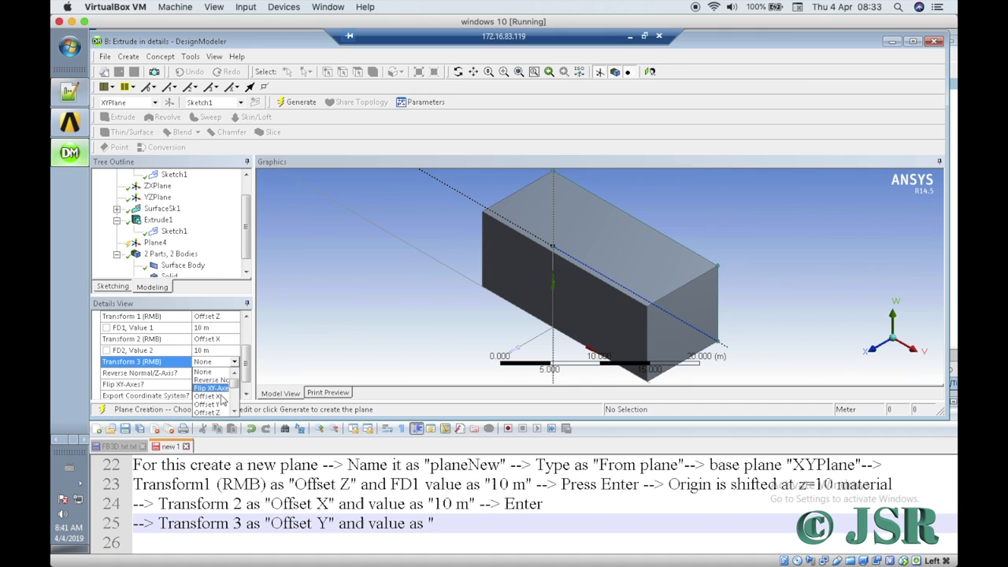
pyautogui.click(223, 399)
pyautogui.click(246, 395)
pyautogui.click(246, 395)
pyautogui.click(246, 395)
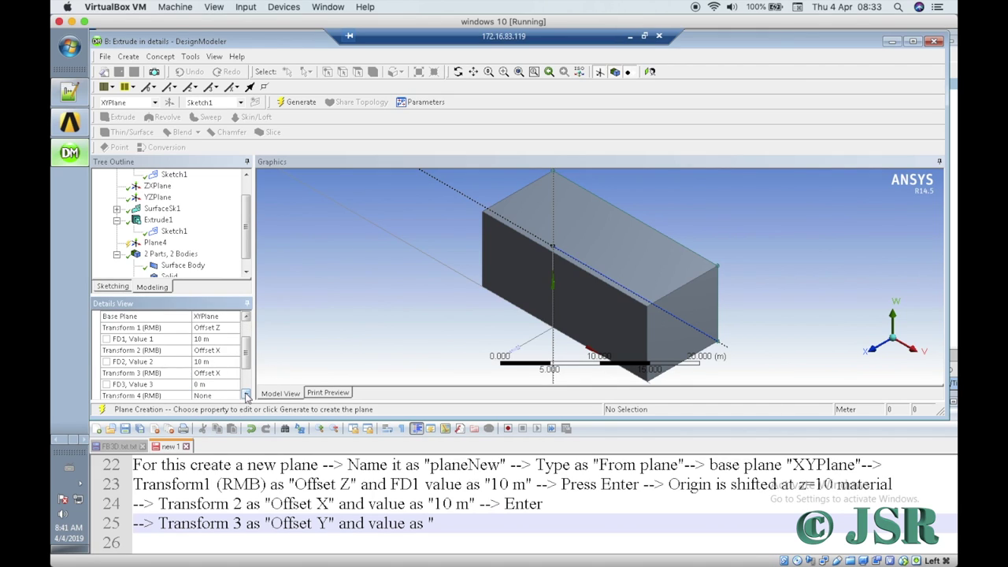
pyautogui.click(246, 396)
pyautogui.click(234, 364)
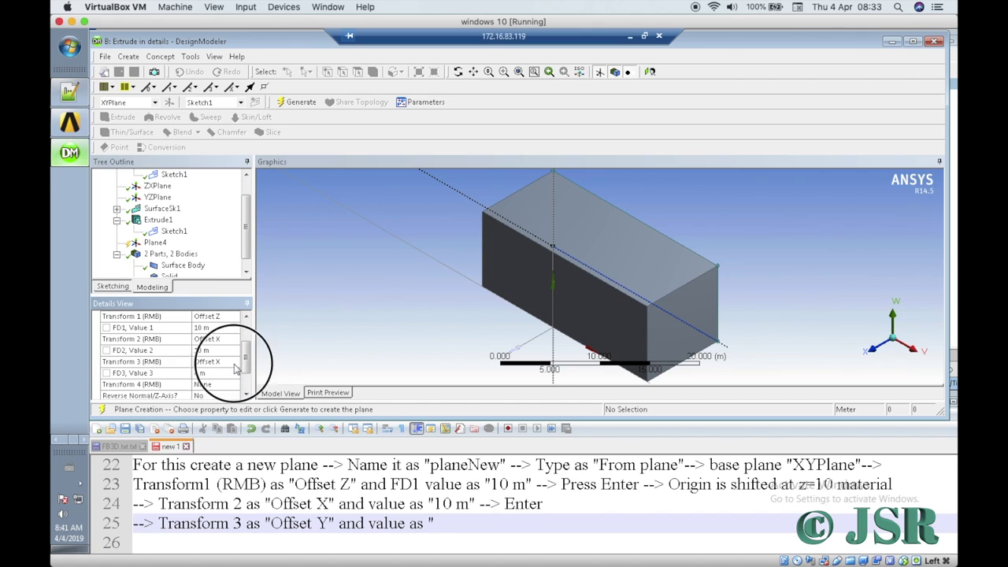
pyautogui.click(234, 362)
pyautogui.click(224, 400)
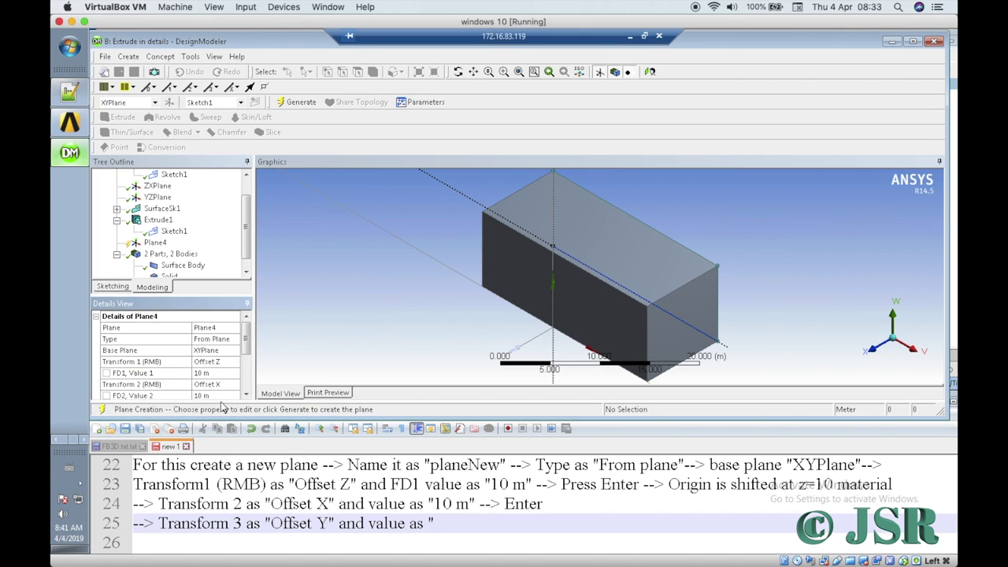
# Step: Try 3 m and 4 m for the plane's Offset Y distance (FD3) and settle on 5 m
pyautogui.click(246, 395)
pyautogui.click(245, 395)
pyautogui.click(246, 395)
pyautogui.click(218, 384)
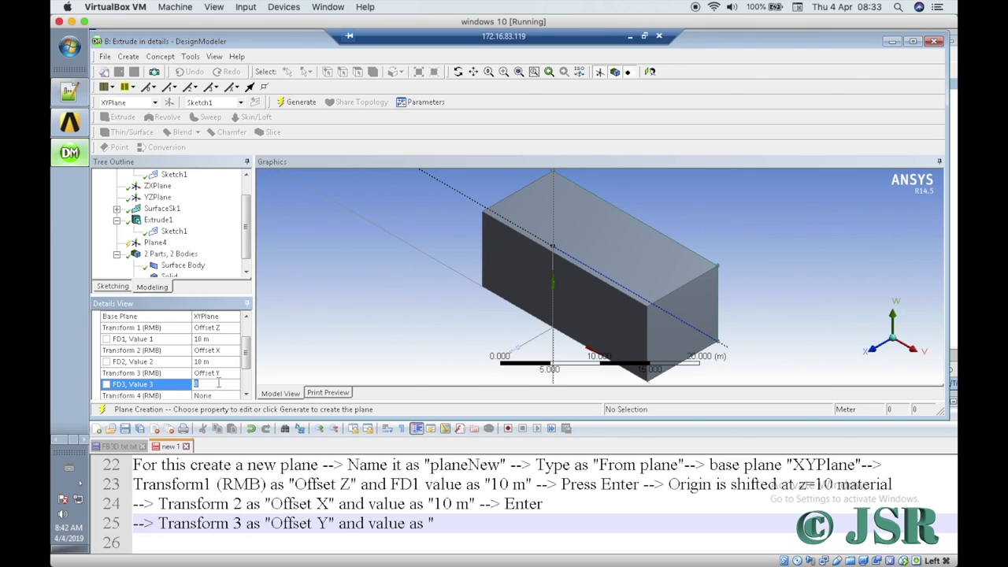
pyautogui.write('3')
pyautogui.press('Return')
pyautogui.click(218, 383)
pyautogui.write('4')
pyautogui.press('Return')
pyautogui.click(218, 383)
pyautogui.write('5')
pyautogui.press('Return')
# Step: Back in the Notepad++ notes, complete line 25 with '5 m" --> Enter --> Generate'
pyautogui.click(437, 527)
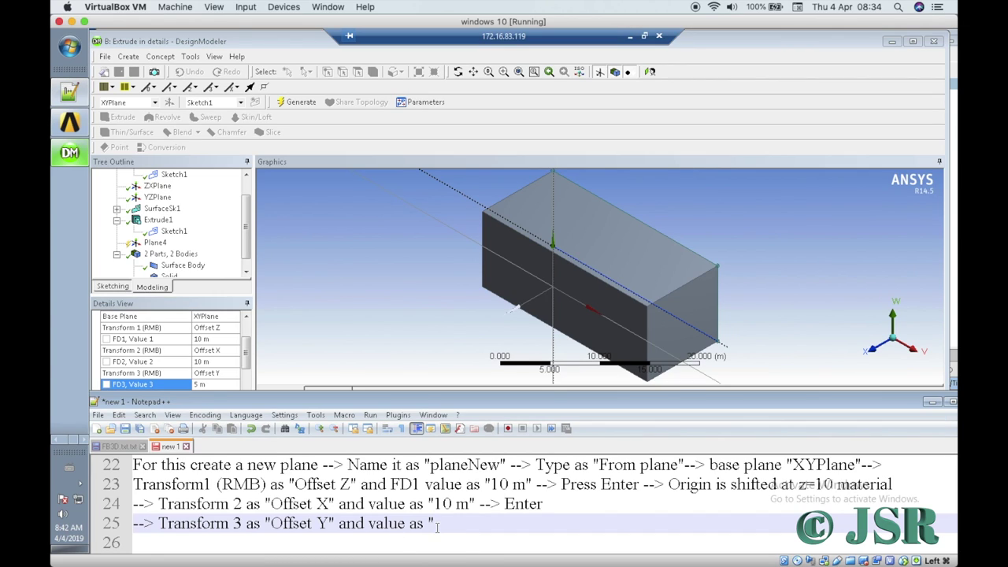
pyautogui.write('5 m')
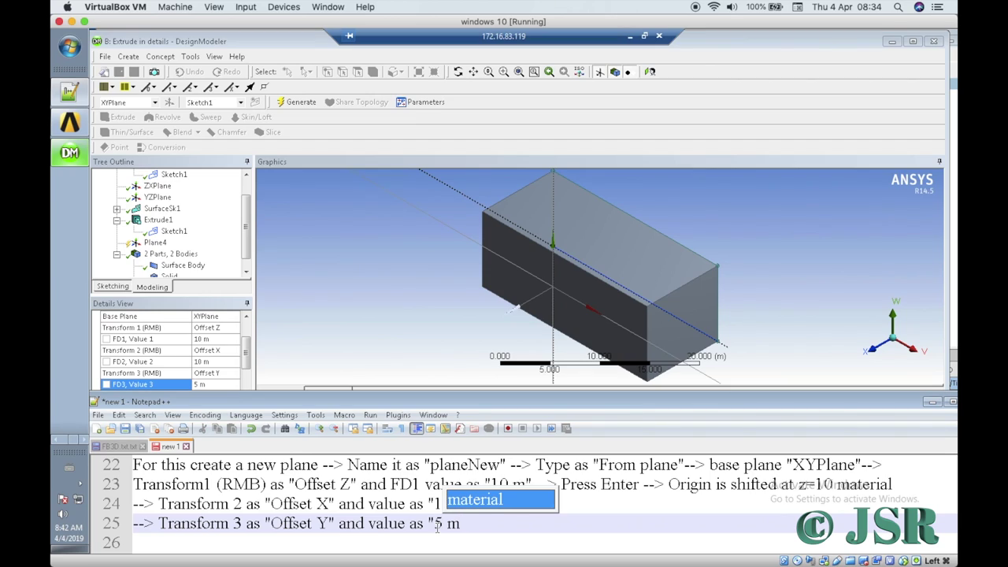
pyautogui.write('" -->')
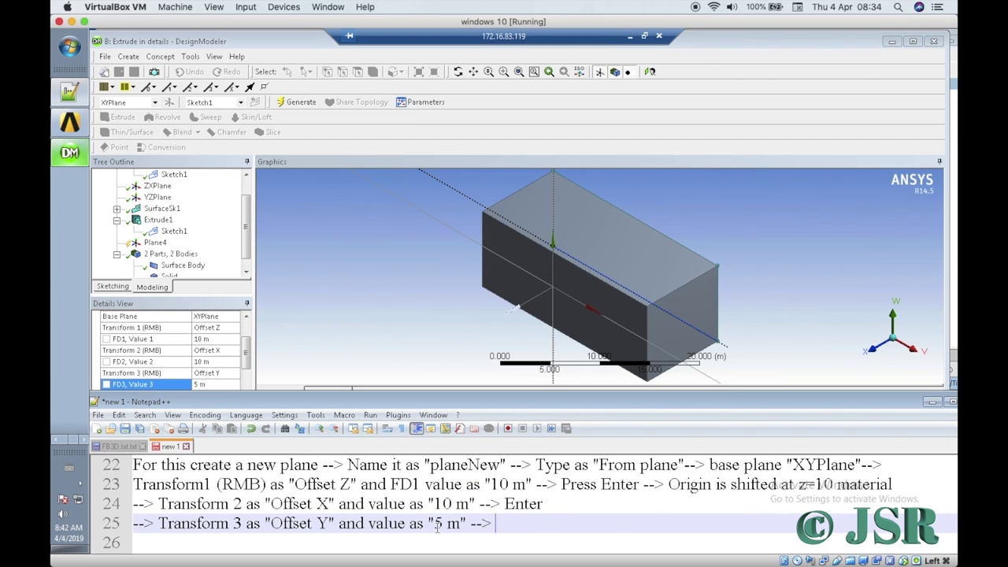
pyautogui.write(' Enter')
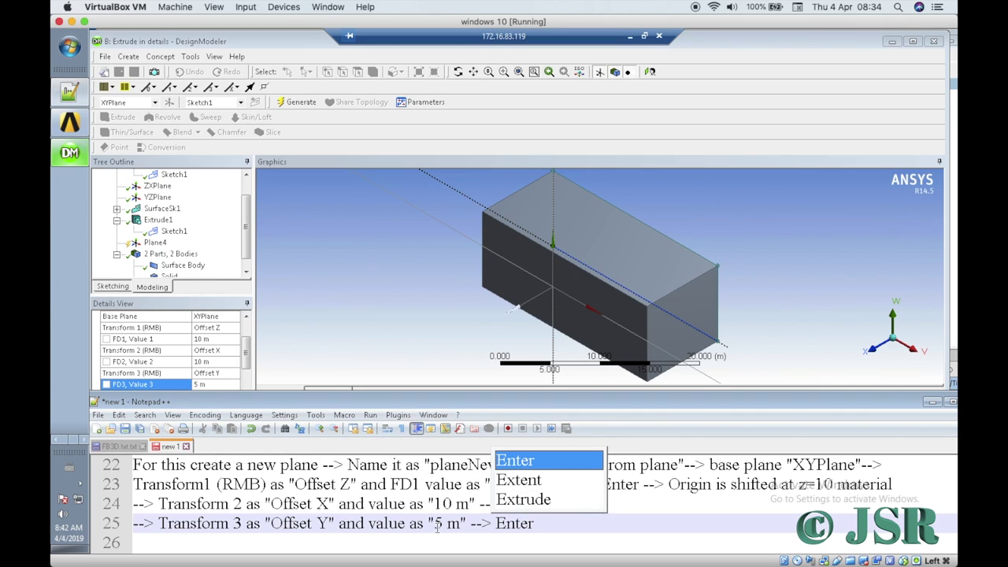
pyautogui.press('Escape')
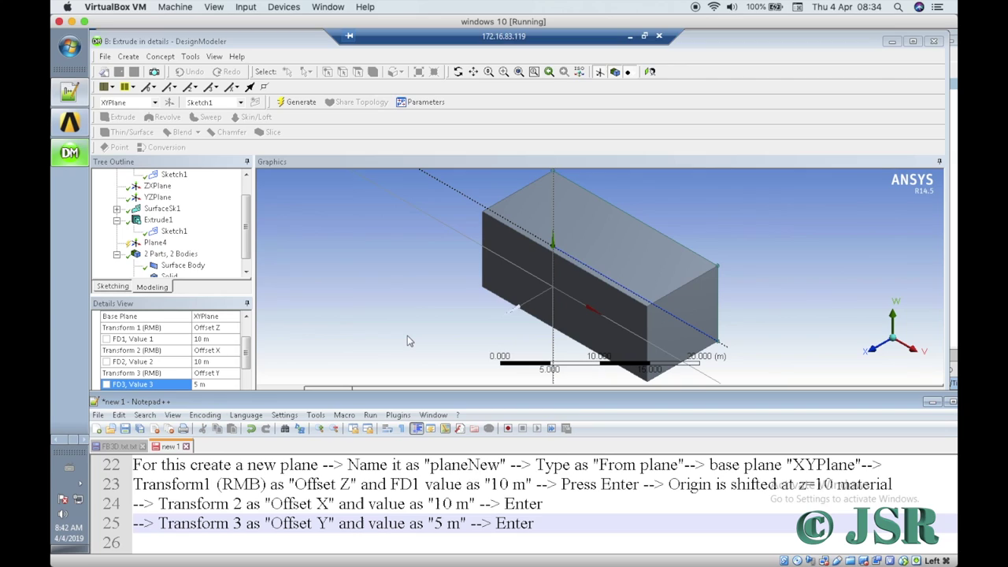
pyautogui.write('-->H')
pyautogui.press('BackSpace')
pyautogui.write('Generate')
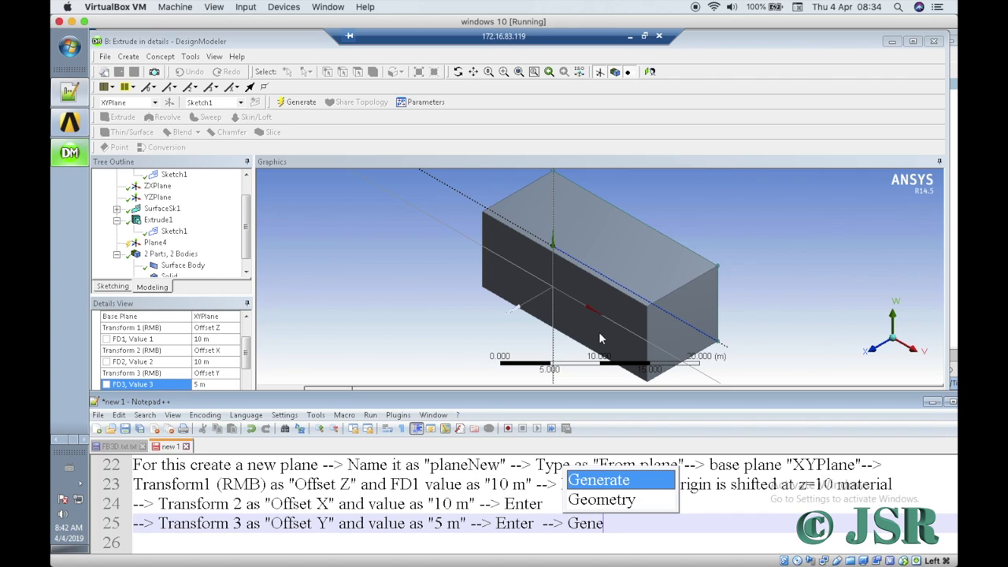
# Step: Generate the new plane in DesignModeler, and add empty lines below line 25 of the Notepad++ notes
pyautogui.click(306, 106)
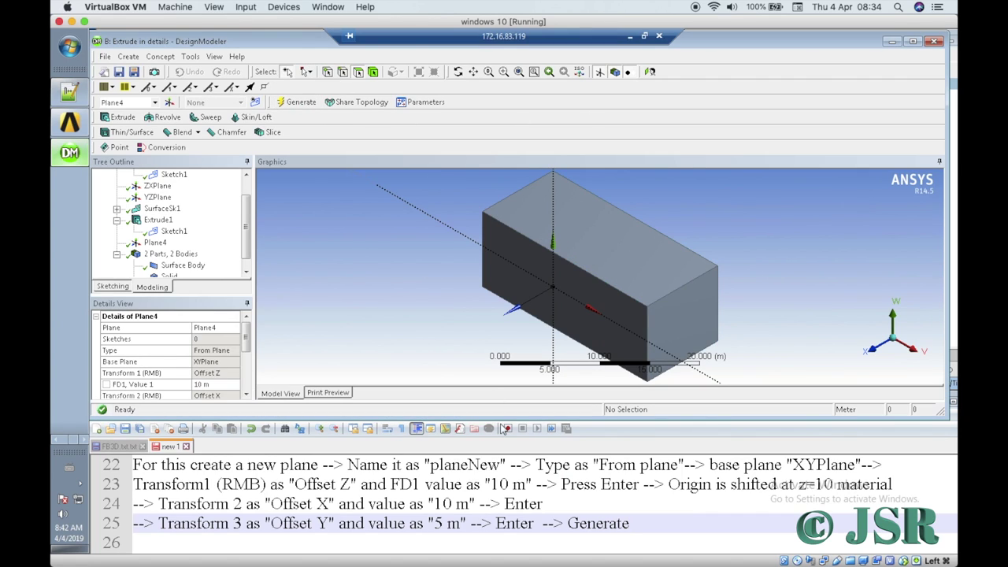
pyautogui.click(645, 525)
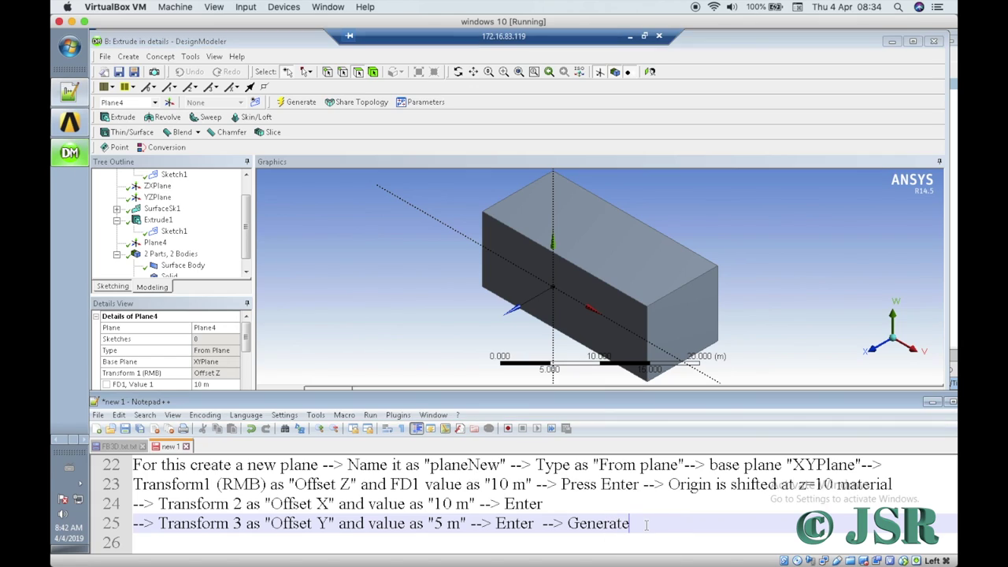
pyautogui.press('Return')
pyautogui.press('Return')
pyautogui.press('Return')
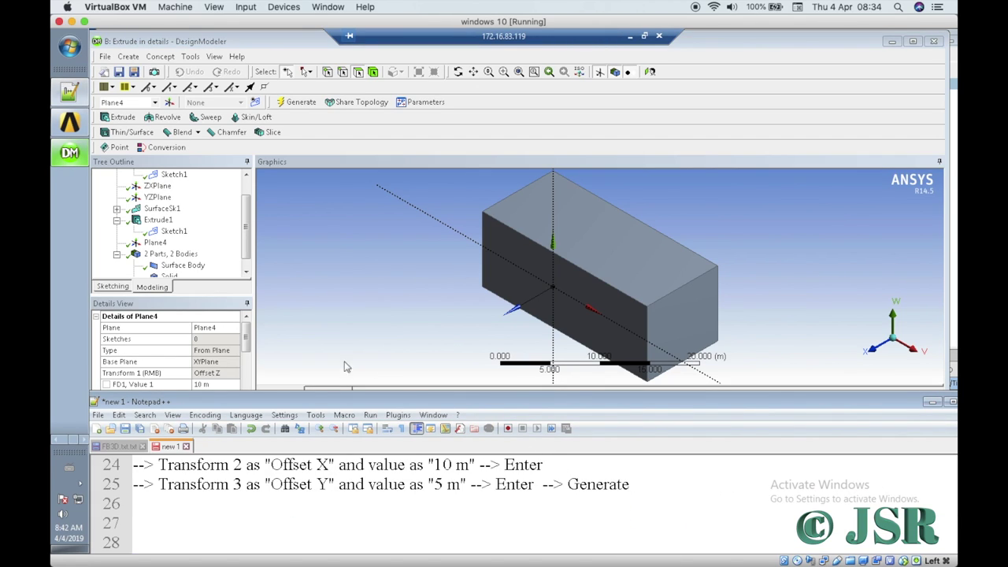
# Step: Start line 26 of the Notepad++ notes with 'Now create a new sketch'
pyautogui.click(144, 504)
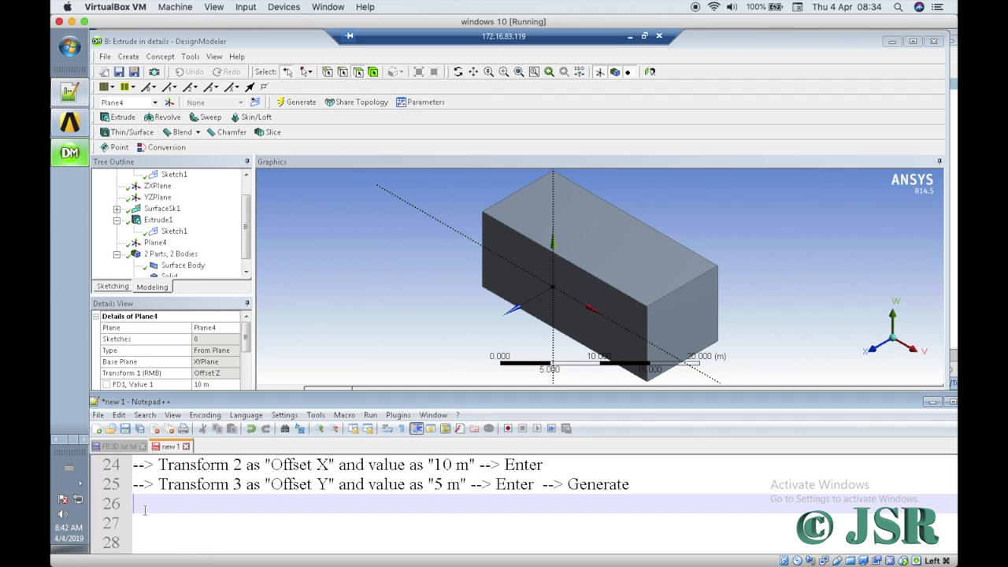
pyautogui.write('Now create a')
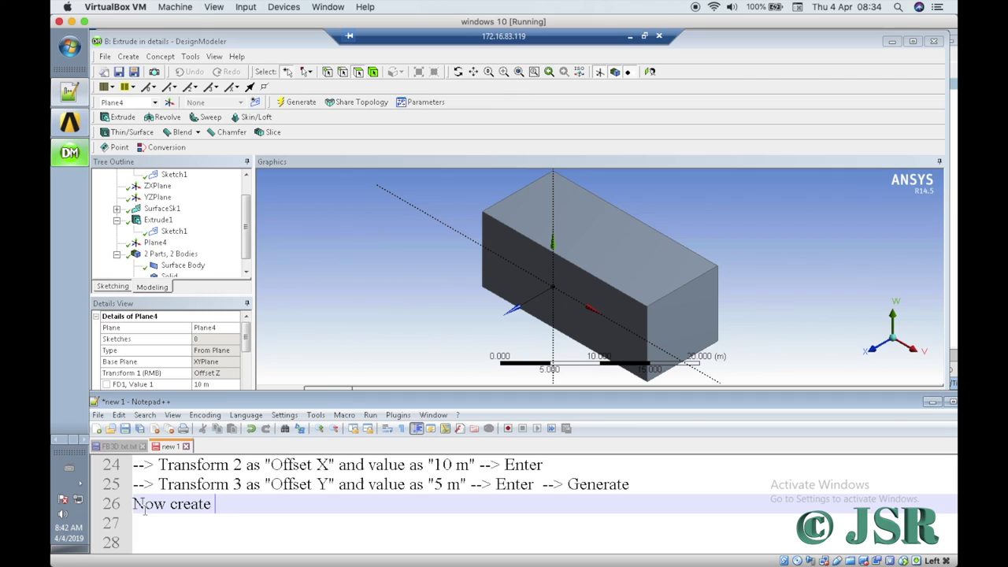
pyautogui.press('Down')
pyautogui.press('Down')
pyautogui.press('Down')
pyautogui.write('new ')
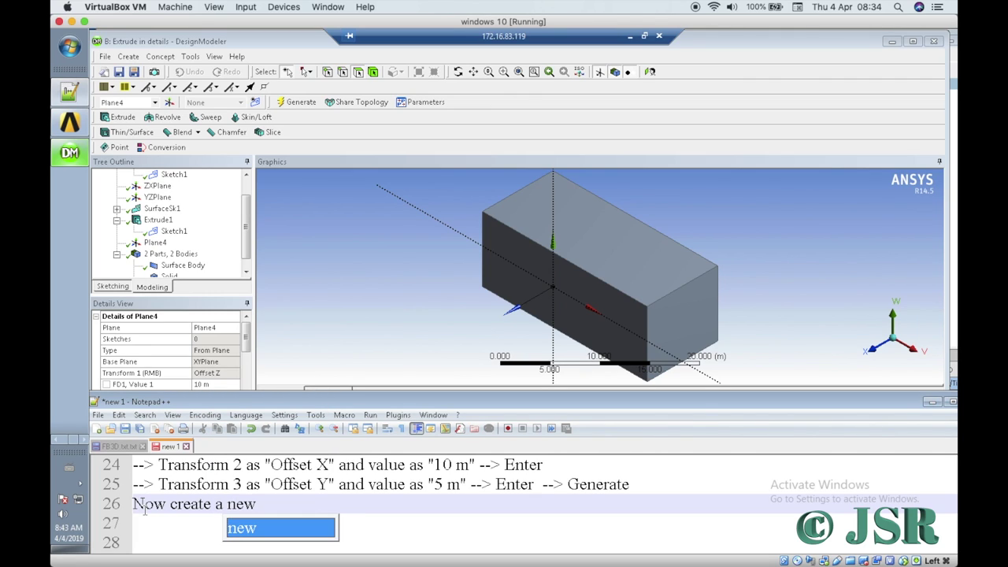
pyautogui.write('s')
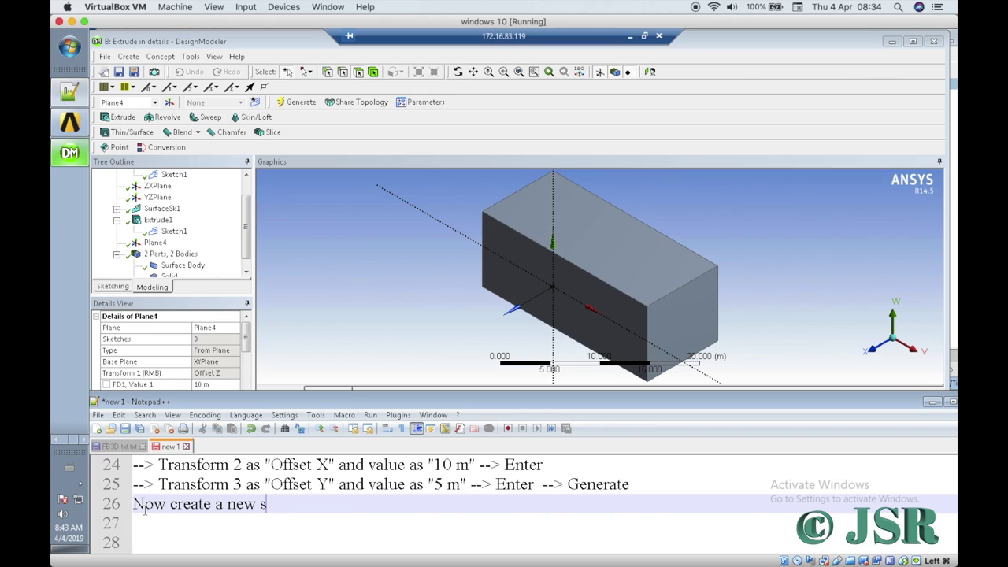
pyautogui.write('ketch')
# Step: Point out Plane4 in DesignModeler, and extend line 26 of the Notepad++ notes with 'under plane 4 -->'
pyautogui.click(158, 243)
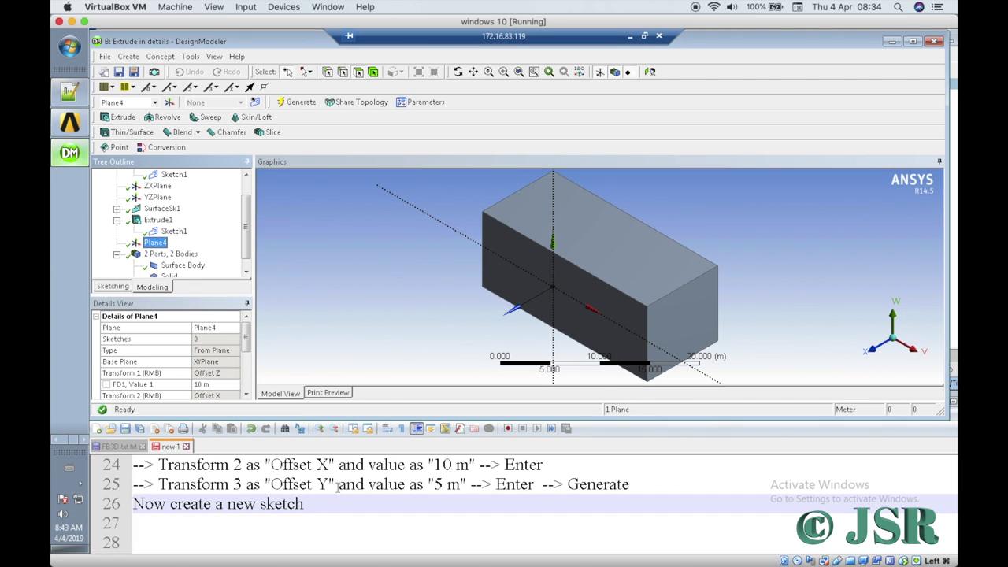
pyautogui.click(321, 503)
pyautogui.write('under X')
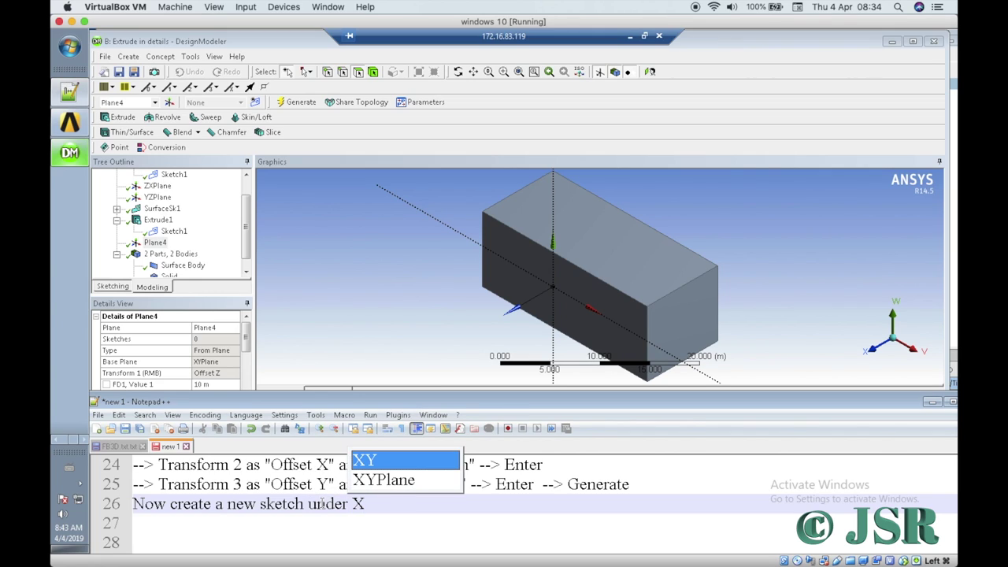
pyautogui.press('BackSpace')
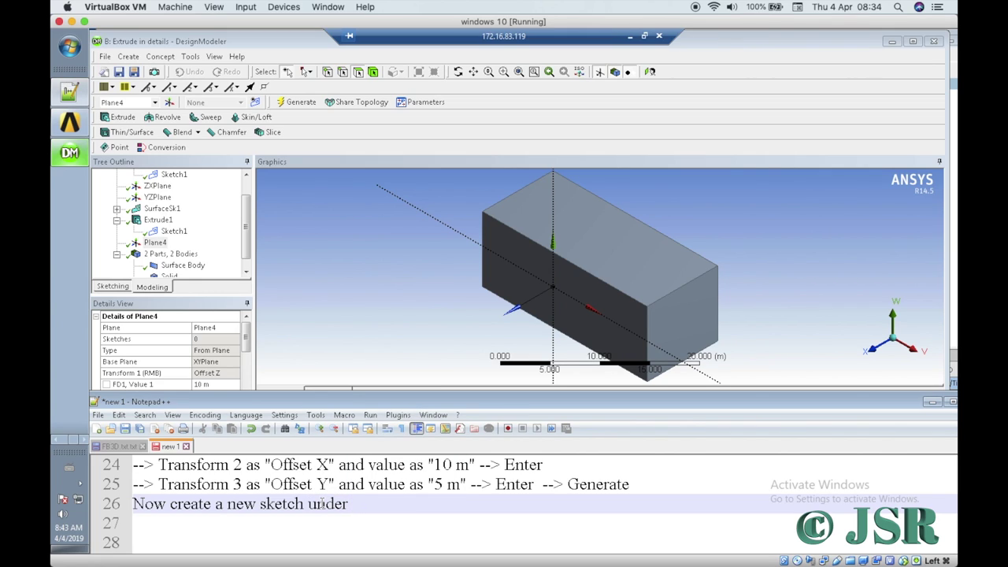
pyautogui.write('plane 4 -->')
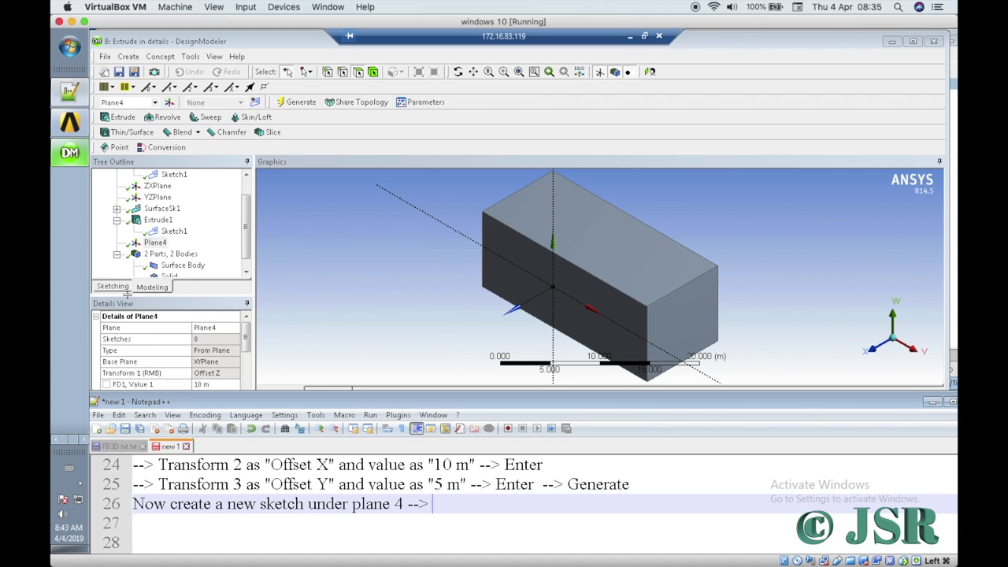
# Step: In DesignModeler, create a new sketch on Plane4 and rename it cutCircle
pyautogui.click(155, 243)
pyautogui.click(254, 103)
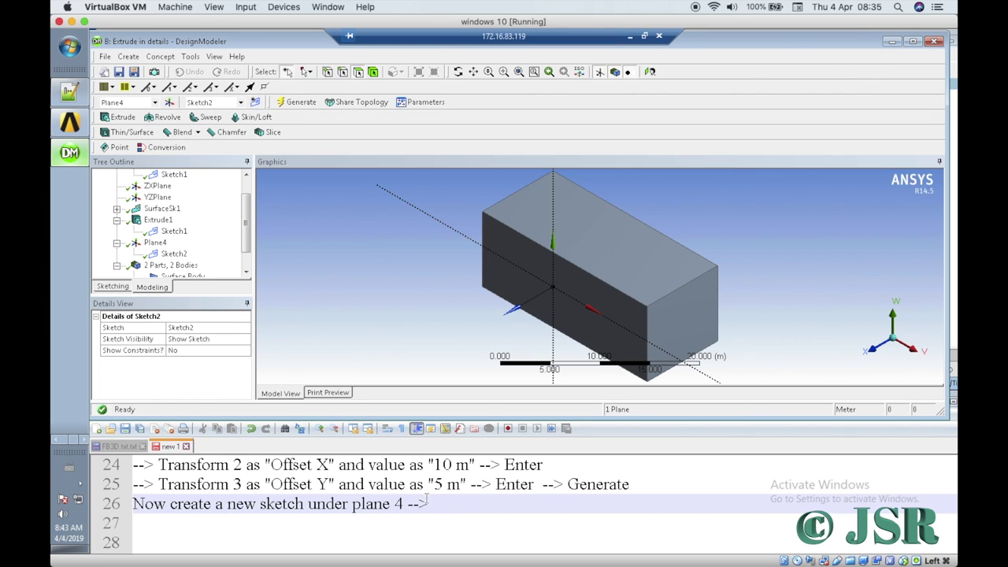
pyautogui.click(174, 255)
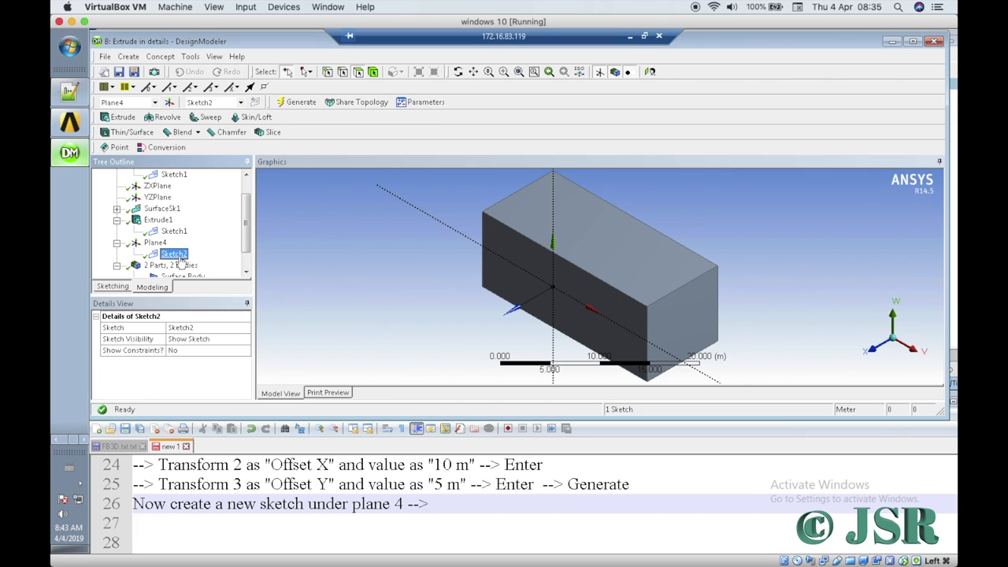
pyautogui.rightClick(180, 260)
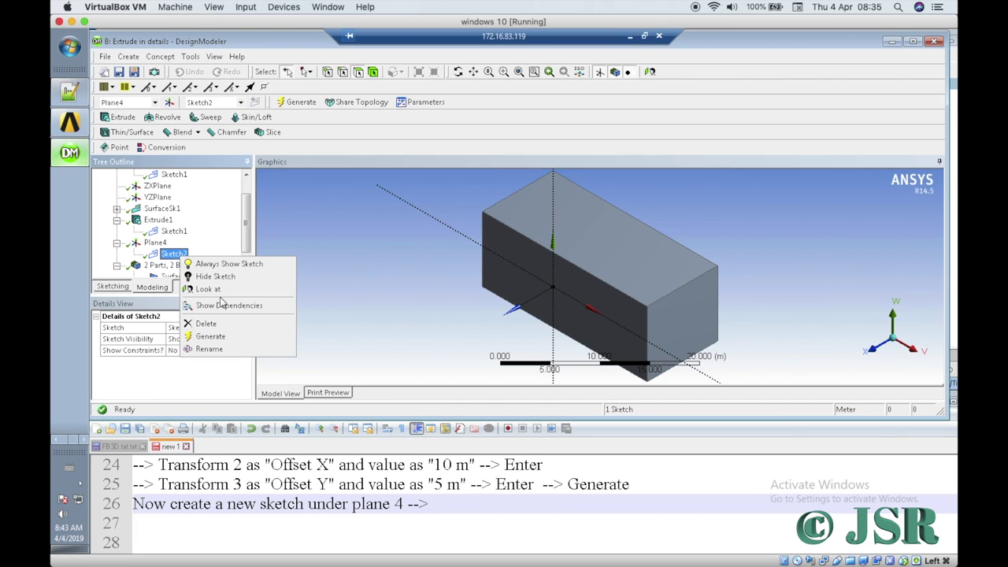
pyautogui.click(211, 349)
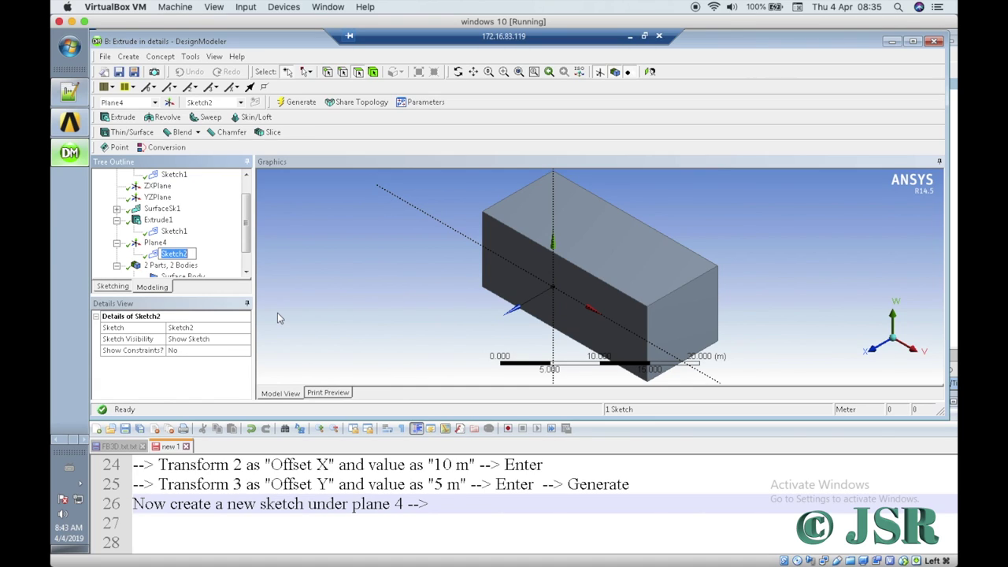
pyautogui.write('cutCircle')
pyautogui.click(337, 294)
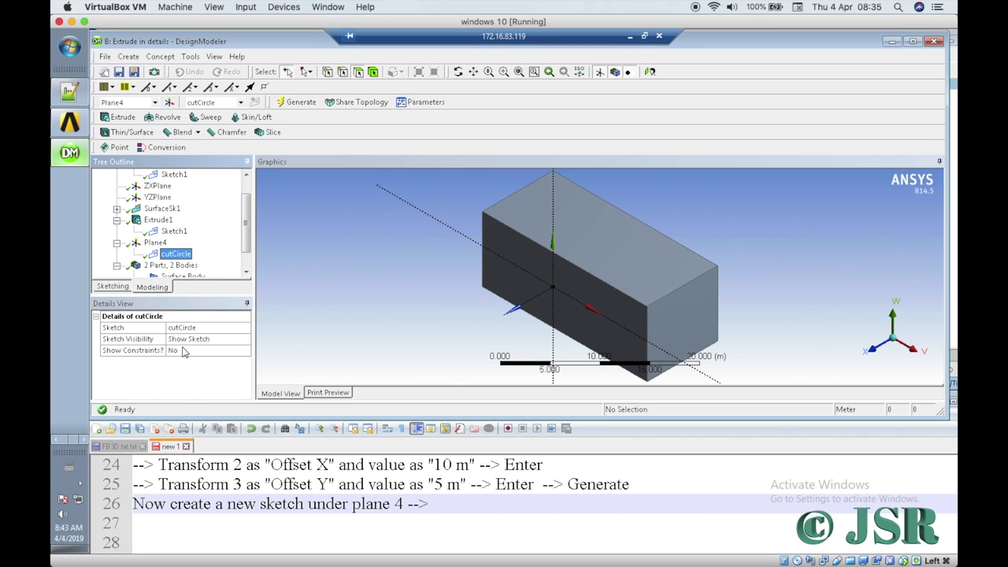
# Step: Switch DesignModeler to sketching for cutCircle and bring the Circle tool into view among the drawing tools
pyautogui.click(445, 504)
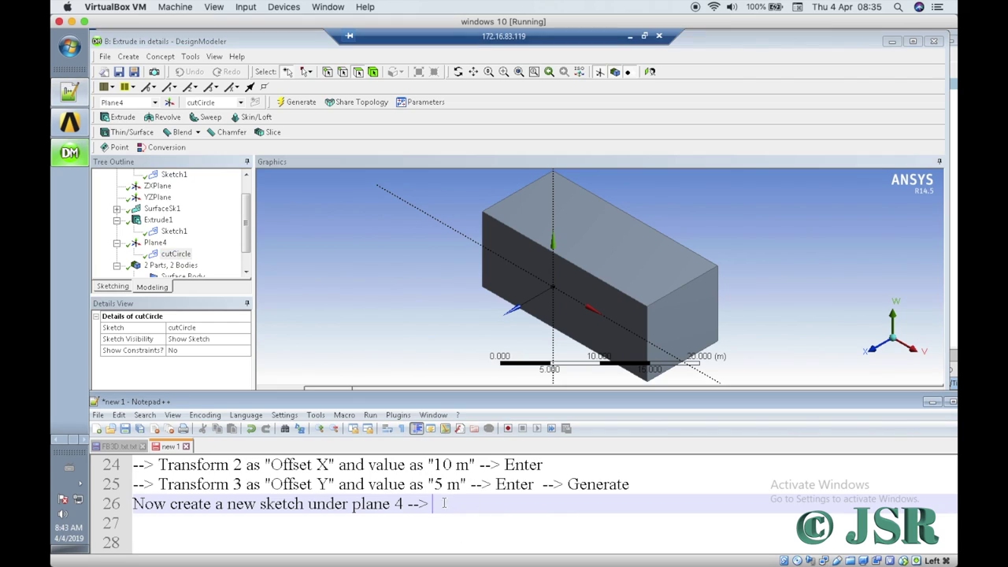
pyautogui.click(112, 286)
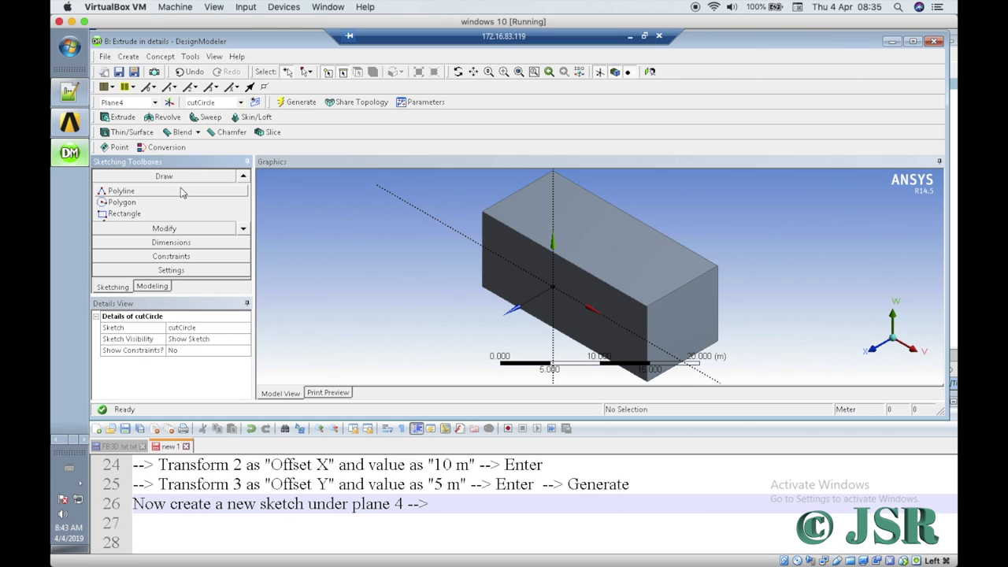
pyautogui.click(243, 228)
pyautogui.click(243, 228)
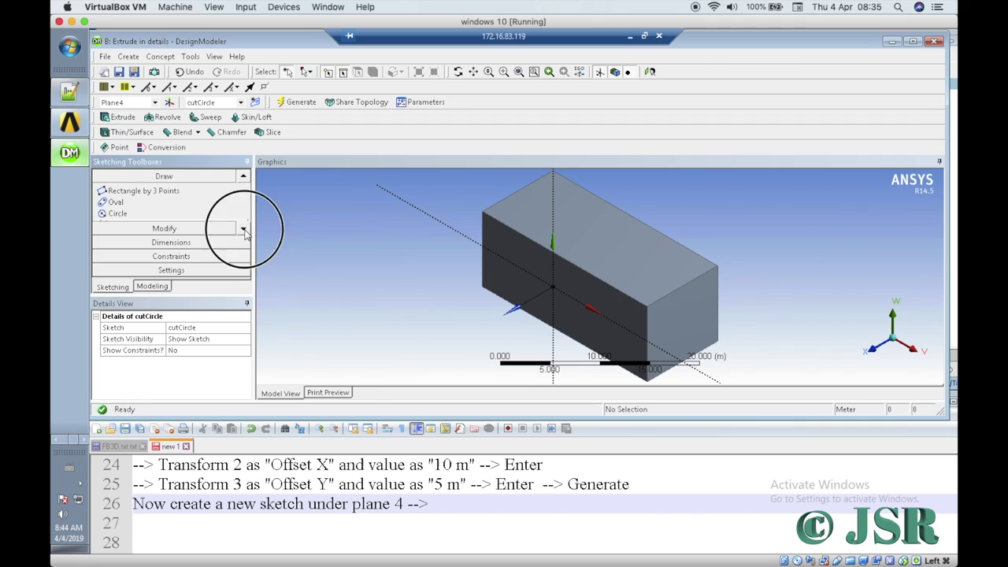
# Step: In the Notepad++ notes, extend line 26 with 'Umder modelling tab "select Circle" -->'
pyautogui.click(431, 502)
pyautogui.write('Under modelling tab s')
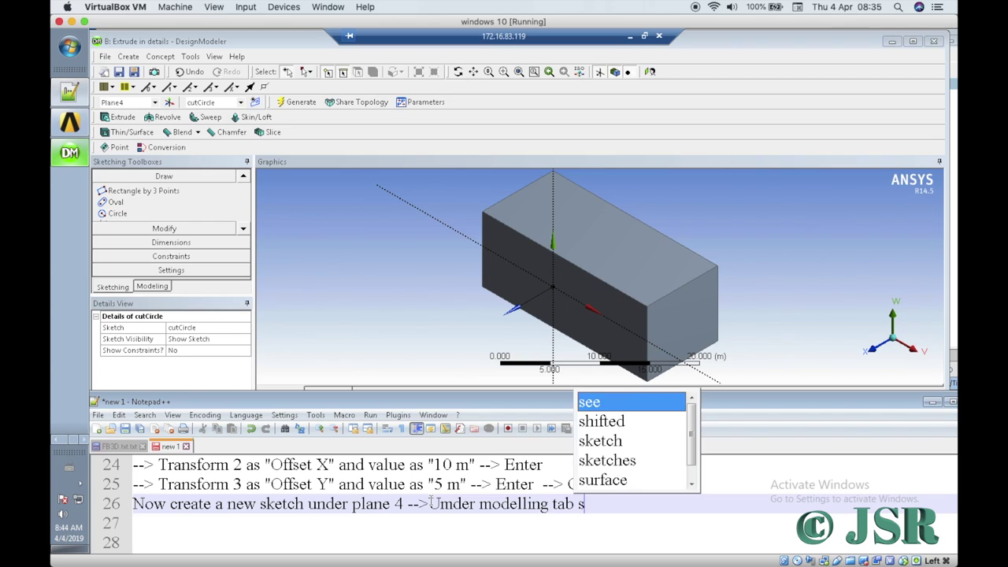
pyautogui.press('BackSpace')
pyautogui.write('"s')
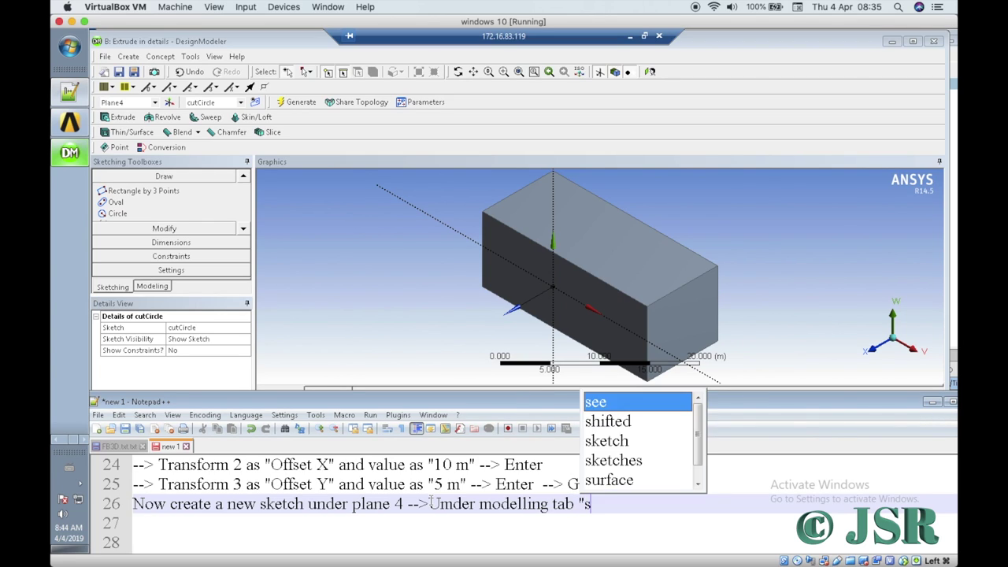
pyautogui.write('elect Circle"')
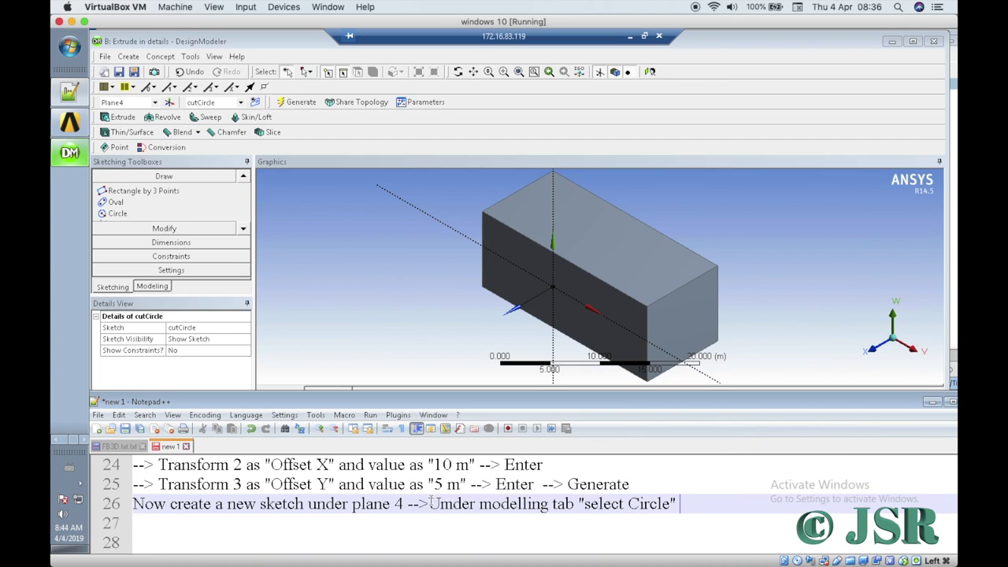
pyautogui.write(' --')
pyautogui.write('>')
# Step: In DesignModeler, draw a small circle centred on the Plane4 origin in the cutCircle sketch
pyautogui.click(131, 214)
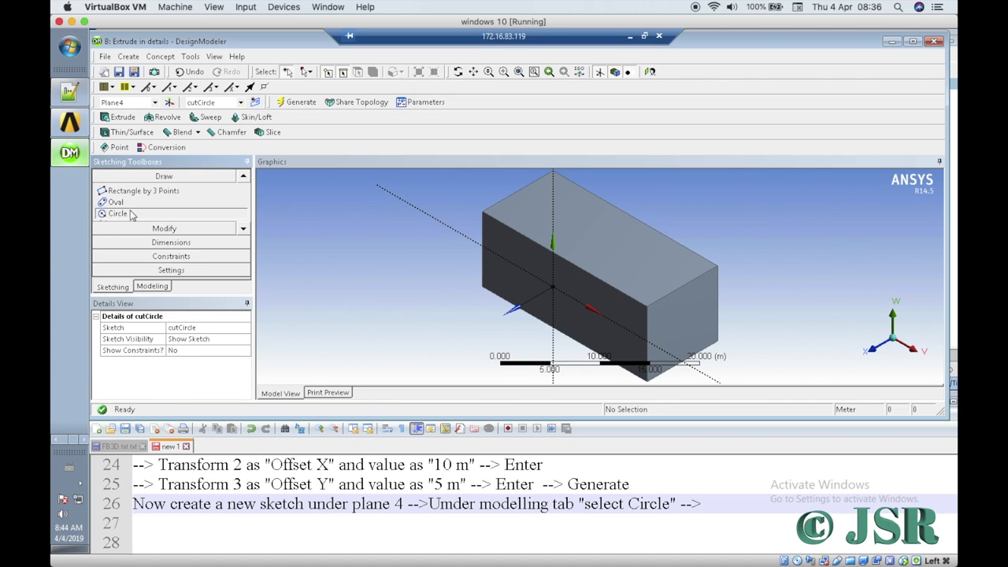
pyautogui.click(551, 284)
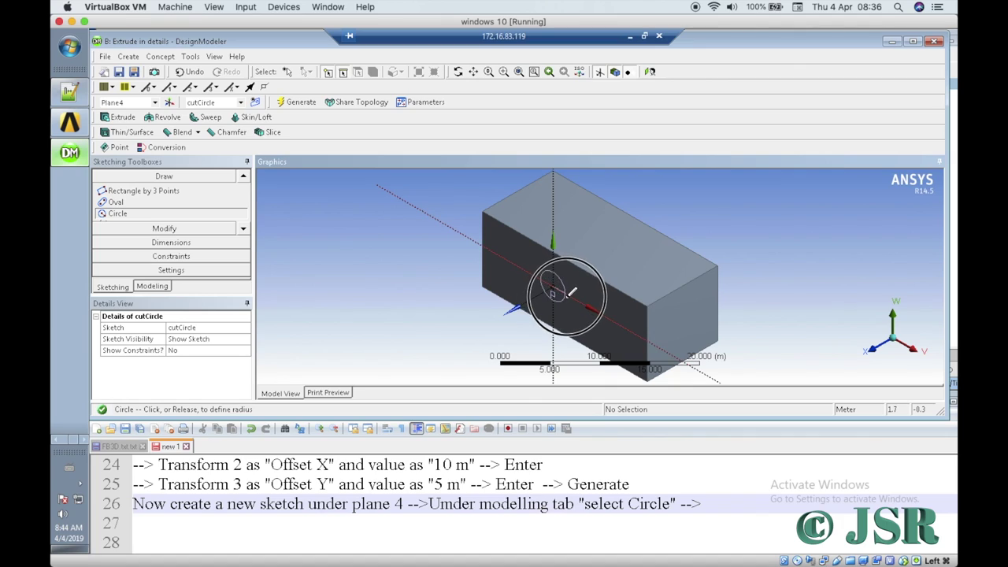
pyautogui.click(568, 297)
# Step: Complete line 26 of the Notepad++ notes with 'draw a circle'
pyautogui.click(711, 506)
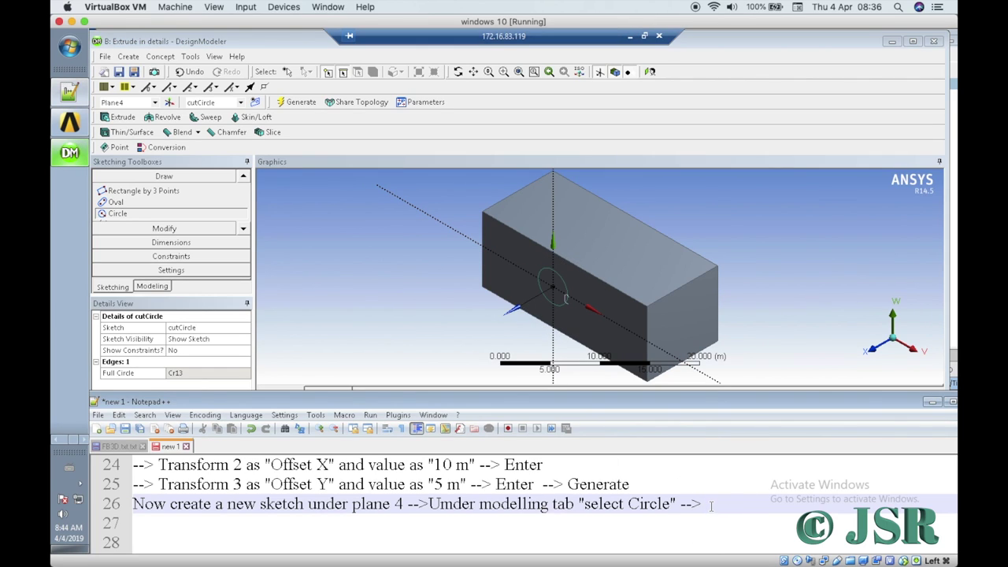
pyautogui.write('drw')
pyautogui.press('BackSpace')
pyautogui.write('aw a circle')
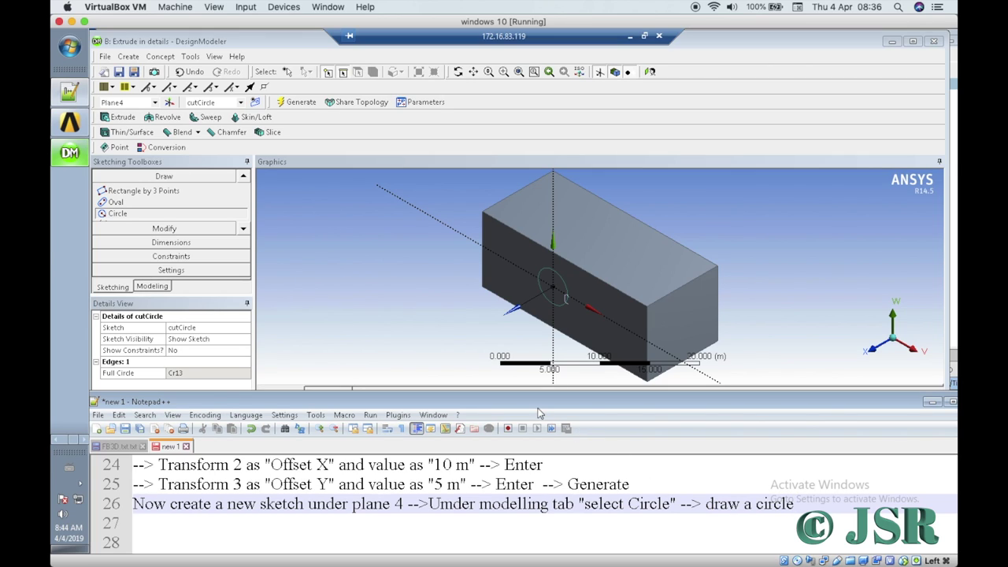
# Step: Write 'Again select "Extrude" -->' on line 27 of the notes
pyautogui.click(705, 527)
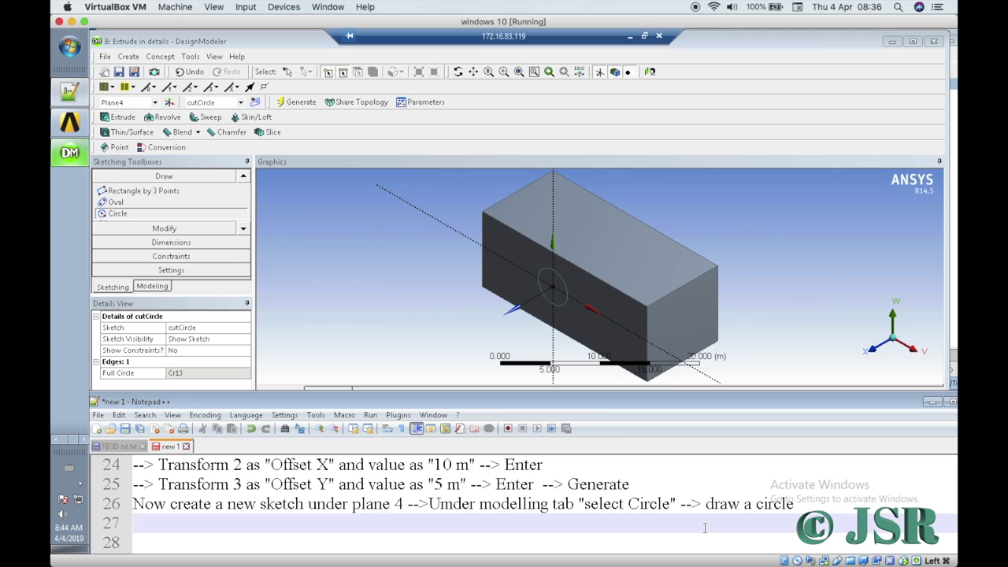
pyautogui.write('Now')
pyautogui.press('BackSpace')
pyautogui.press('BackSpace')
pyautogui.press('BackSpace')
pyautogui.press('BackSpace')
pyautogui.write('Again se')
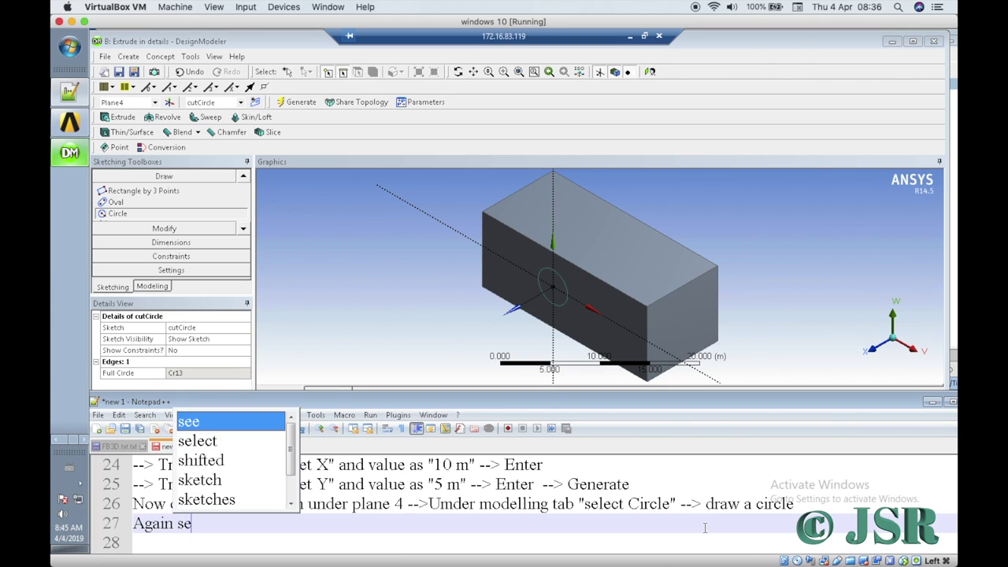
pyautogui.write('lect "Ext')
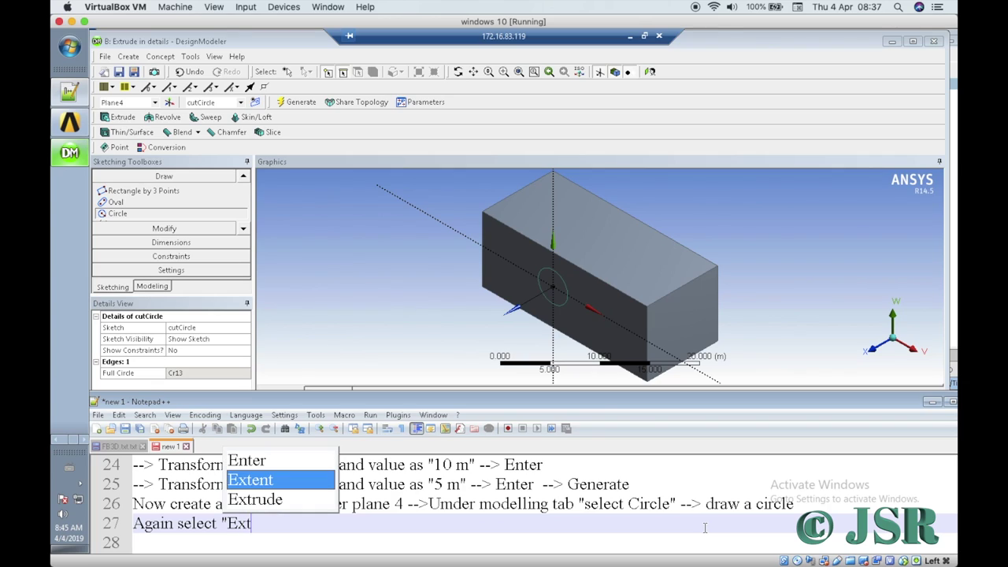
pyautogui.write('rude')
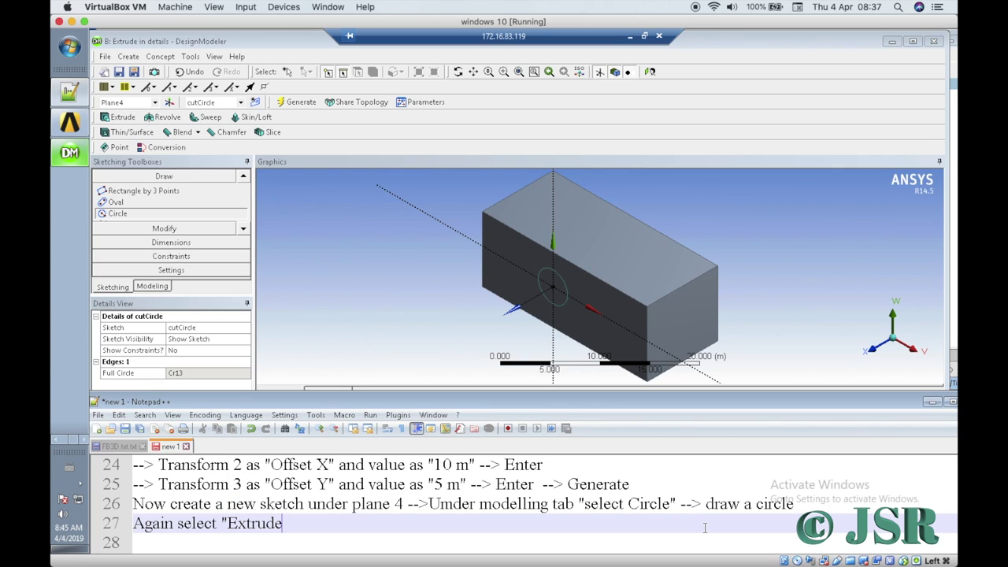
pyautogui.press('BackSpace')
pyautogui.write('" -->')
# Step: In DesignModeler, start a new Extrude and apply the cutCircle sketch as its geometry
pyautogui.click(123, 118)
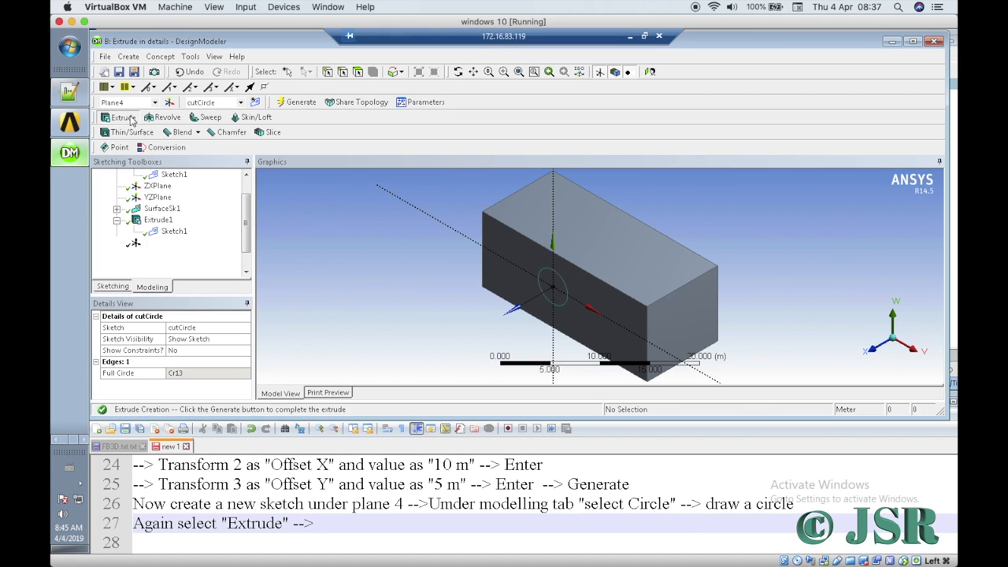
pyautogui.click(130, 117)
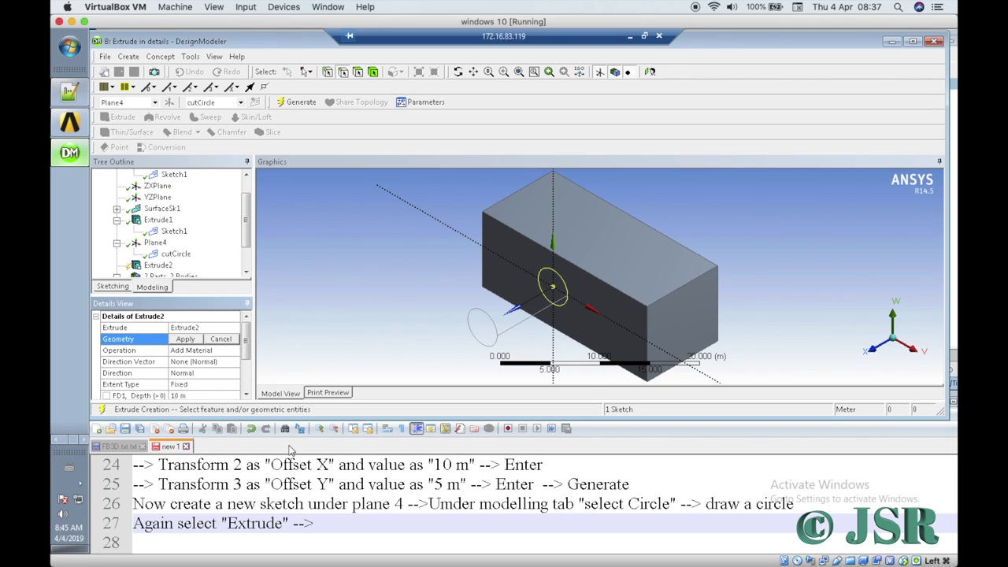
pyautogui.click(323, 524)
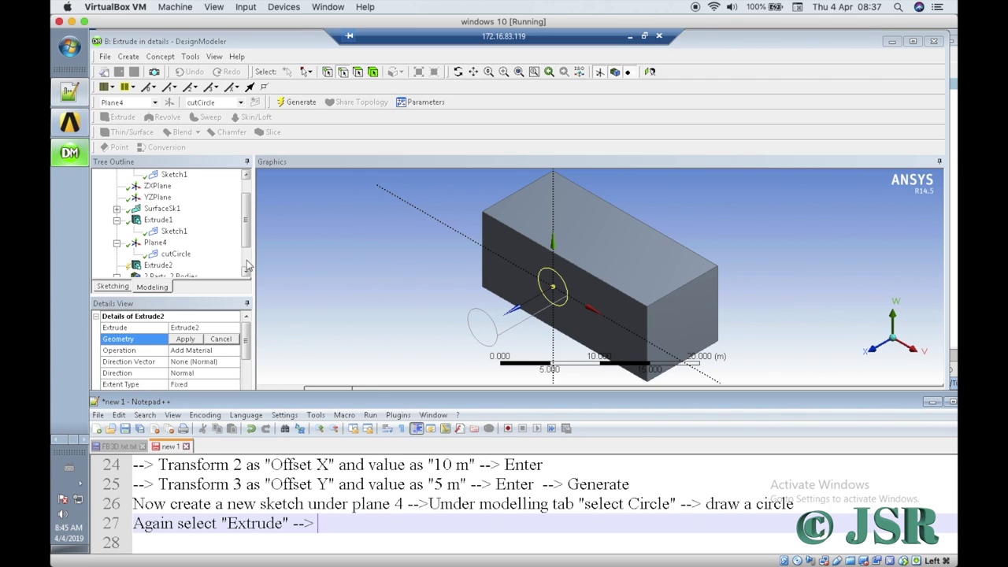
pyautogui.click(187, 257)
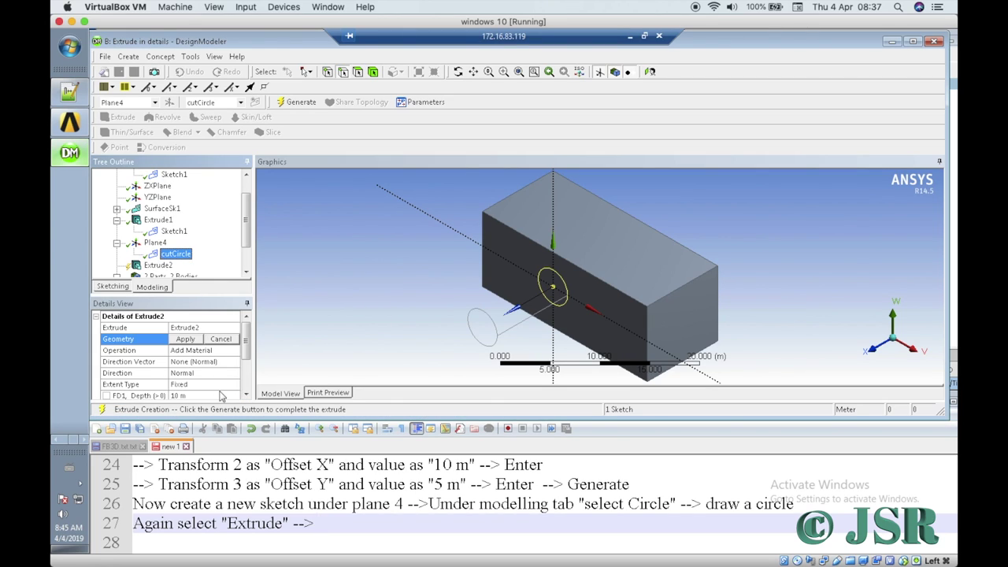
pyautogui.click(198, 345)
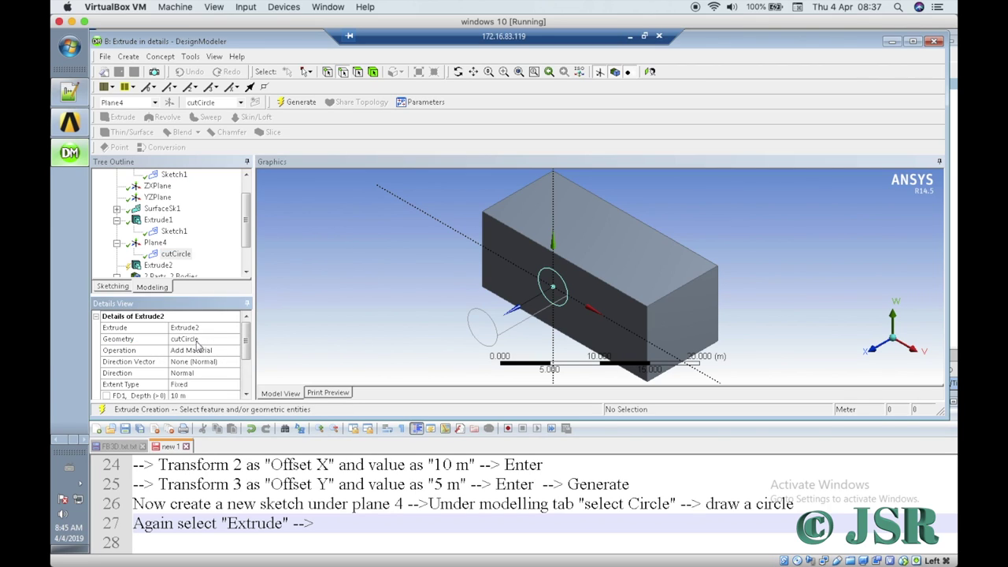
pyautogui.click(230, 356)
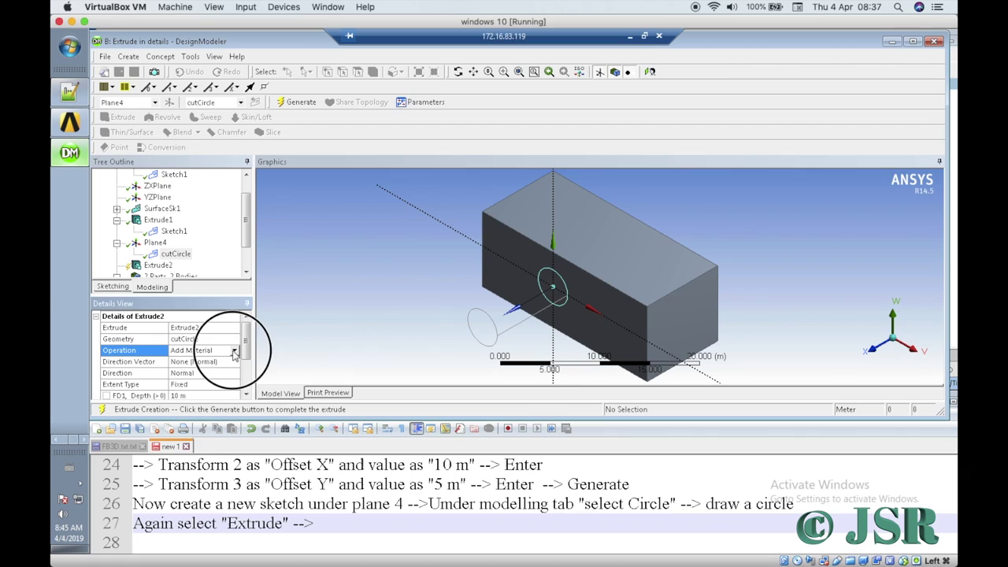
pyautogui.click(303, 345)
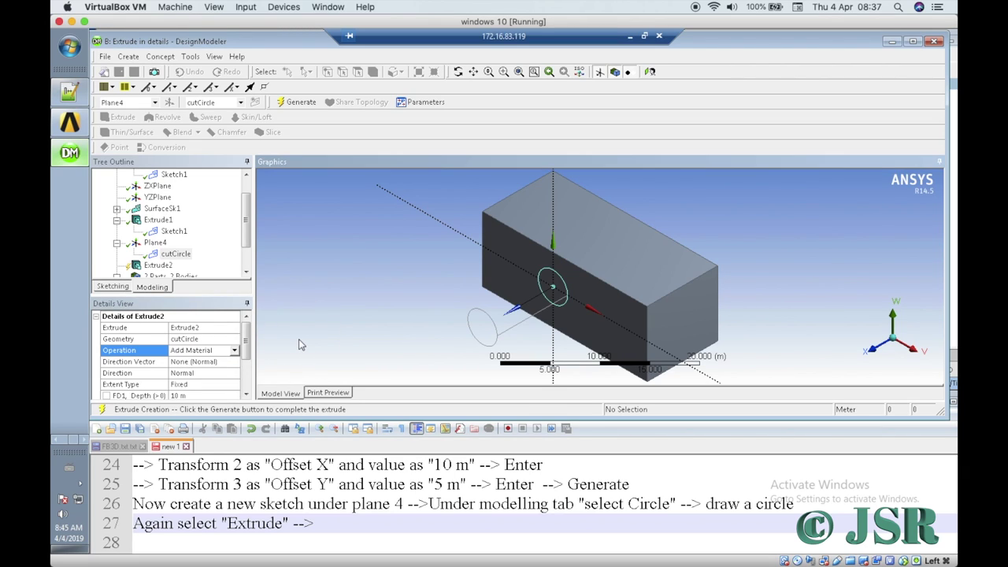
# Step: Switch to Notepad++ and append 'Select "cutCircle" as a geometry --> Under operation' to line 27 of the notes
pyautogui.click(323, 524)
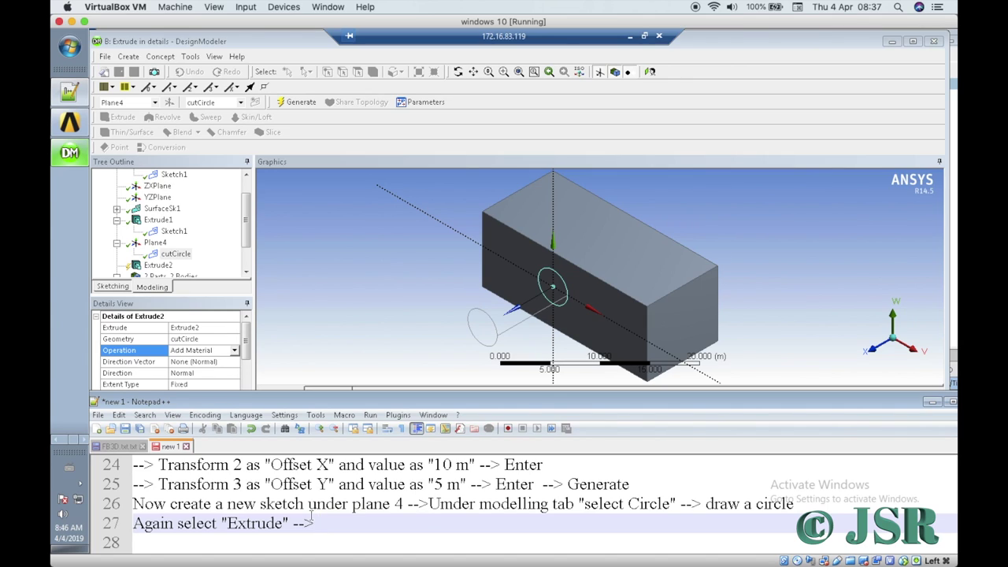
pyautogui.write('Se')
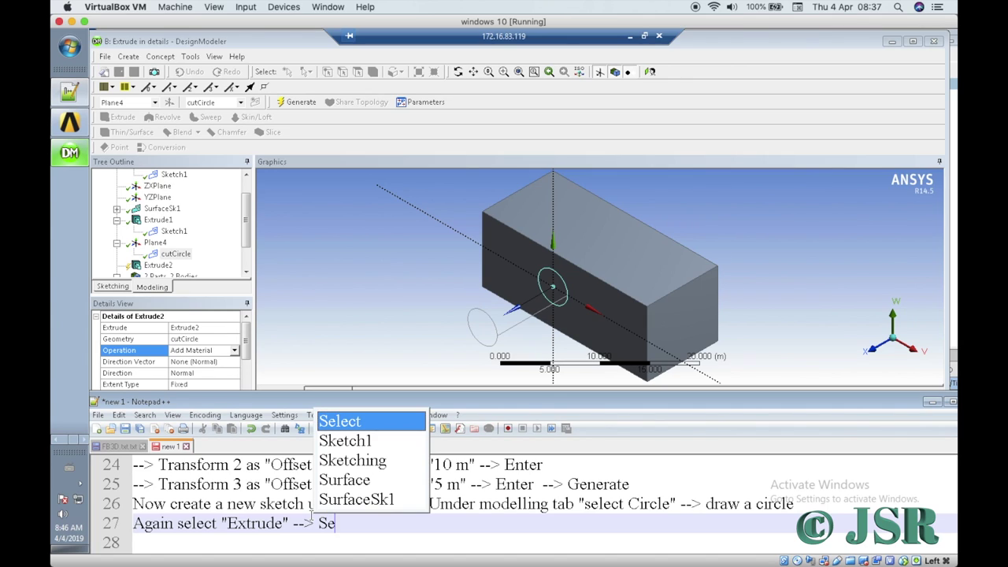
pyautogui.write('lect ')
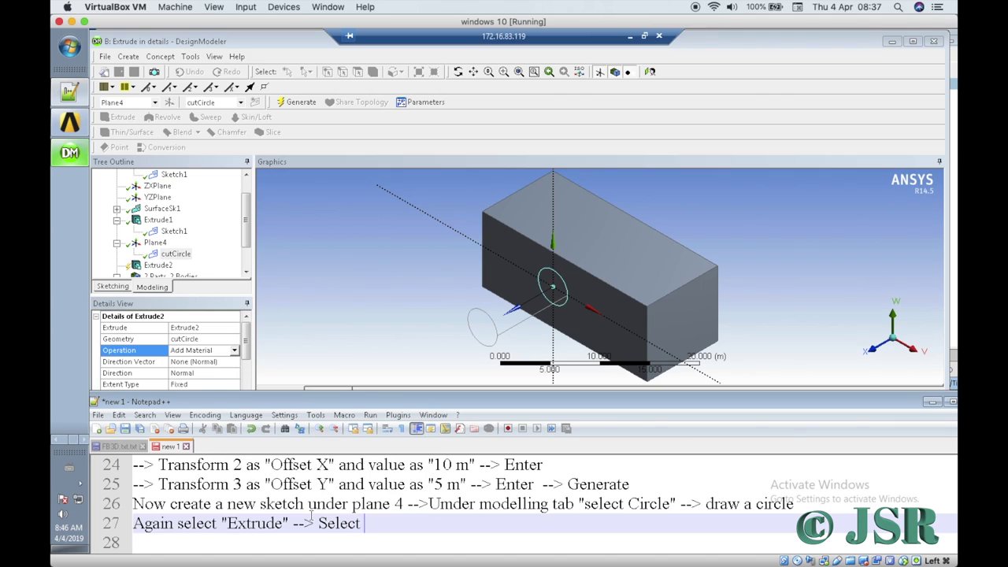
pyautogui.write('"cutCircle" as ')
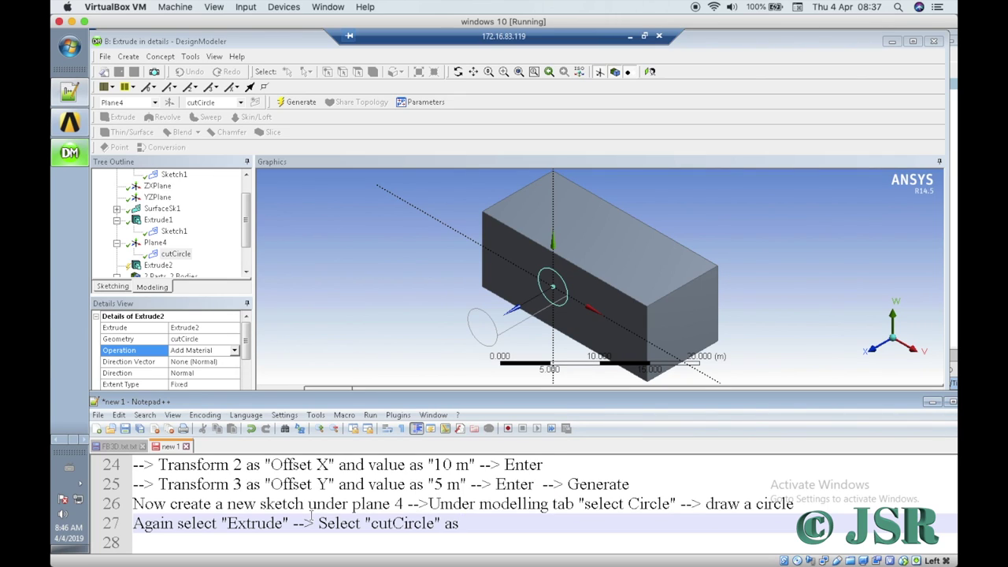
pyautogui.write('a geometry')
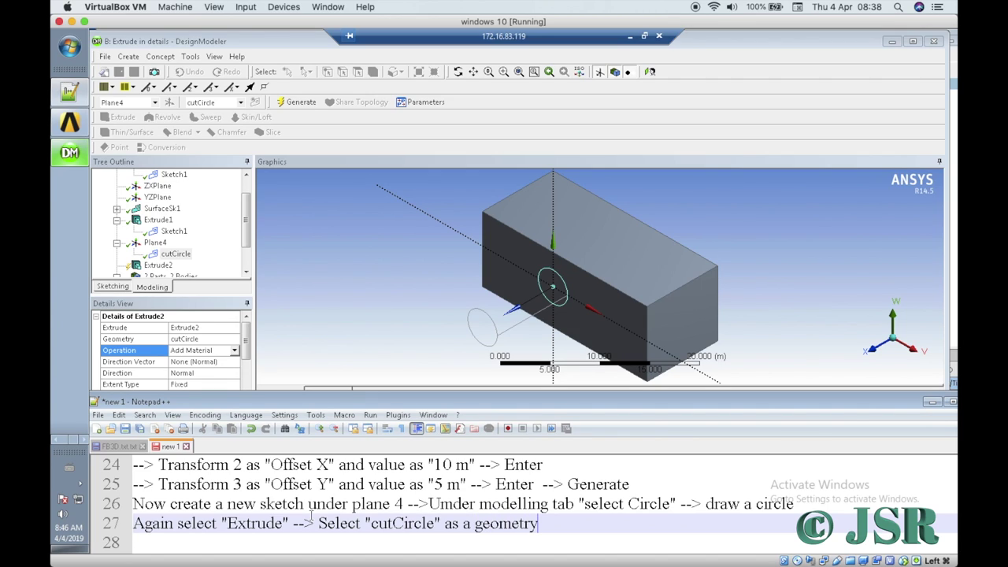
pyautogui.write(' --> Under operation')
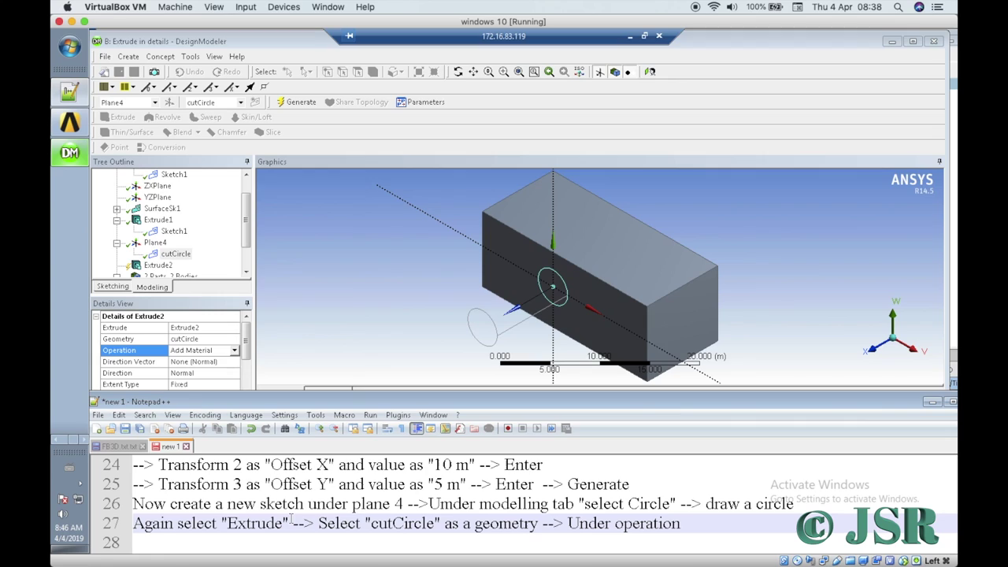
# Step: In DesignModeler, set the operation of the new cutCircle extrude to Cut Material
pyautogui.click(235, 352)
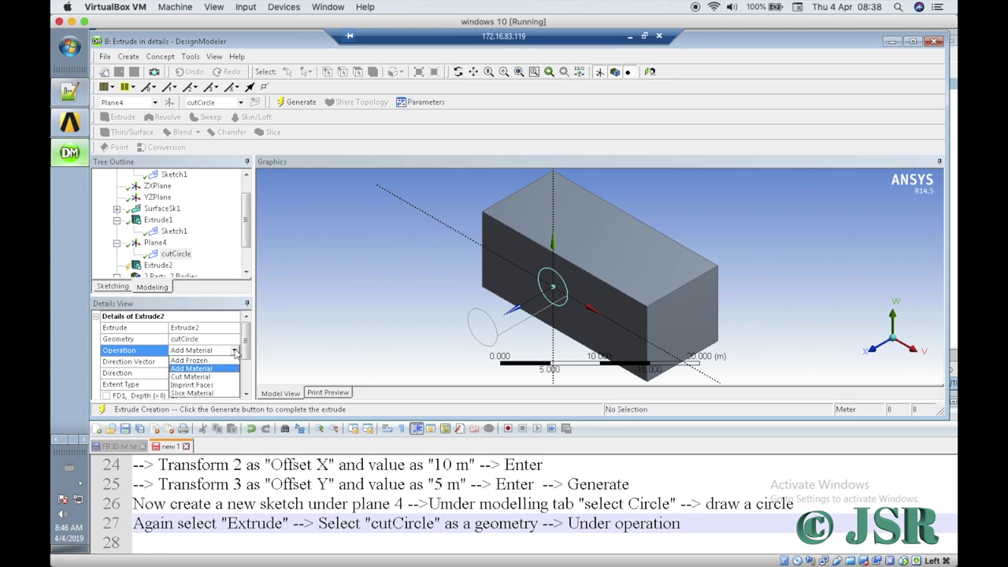
pyautogui.click(217, 377)
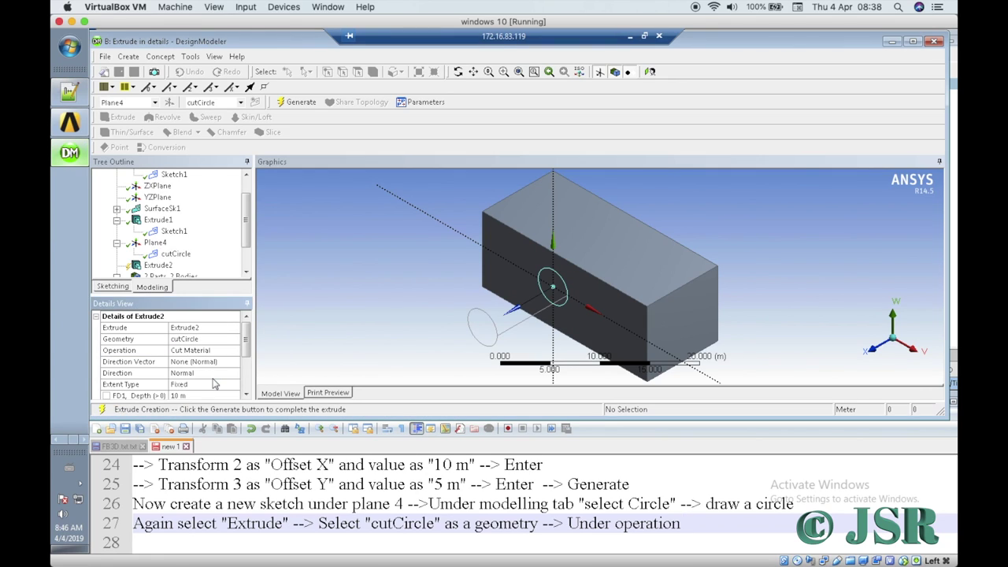
# Step: Continue line 27 of the Notepad++ notes with ', select "cut Material" -->'
pyautogui.click(682, 522)
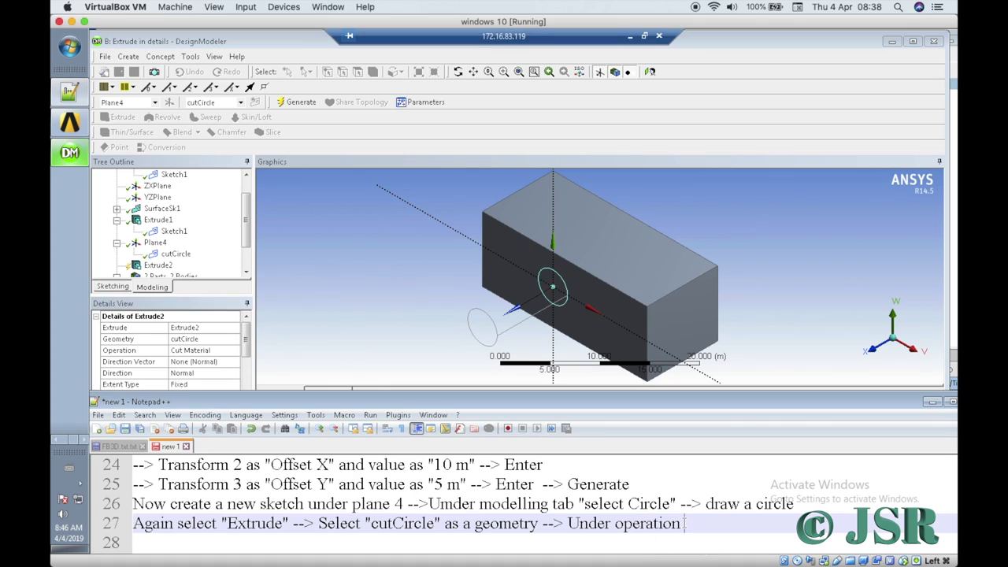
pyautogui.moveTo(785, 561)
pyautogui.write(', ')
pyautogui.write('select ')
pyautogui.write('"cut')
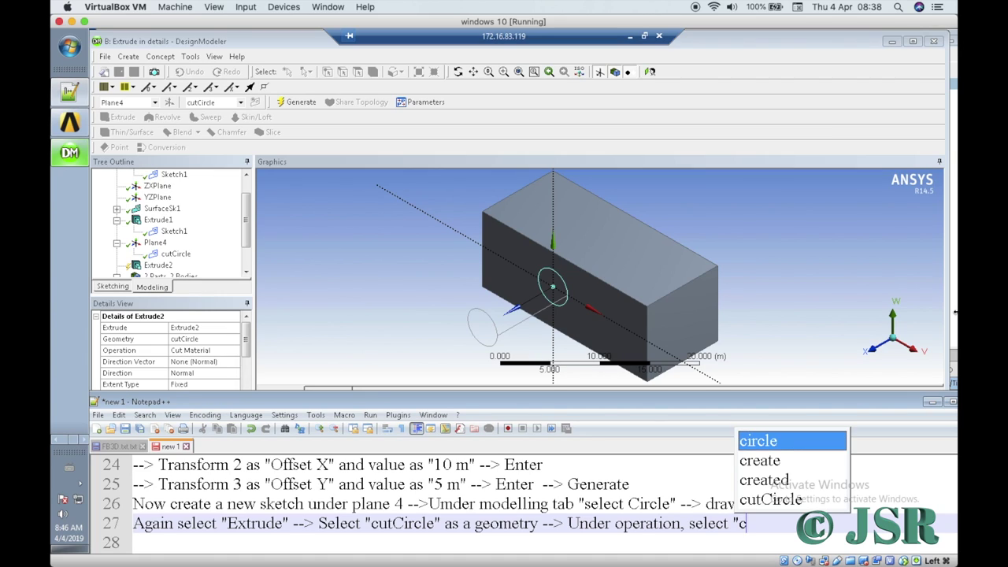
pyautogui.press('Escape')
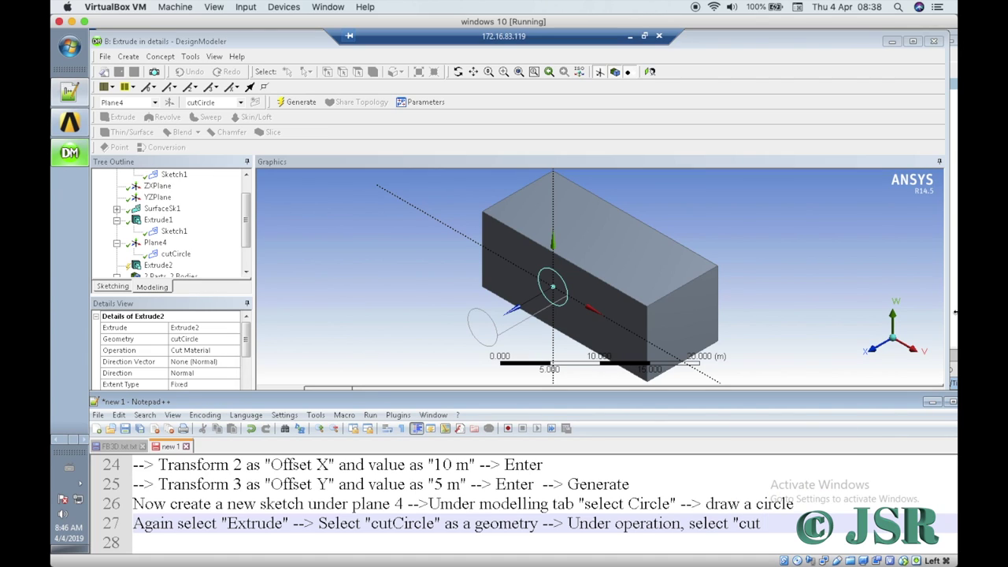
pyautogui.write('Materi')
pyautogui.press('Escape')
pyautogui.write('-->')
# Step: In DesignModeler, set the direction of the cutCircle extrude to Reversed
pyautogui.click(291, 367)
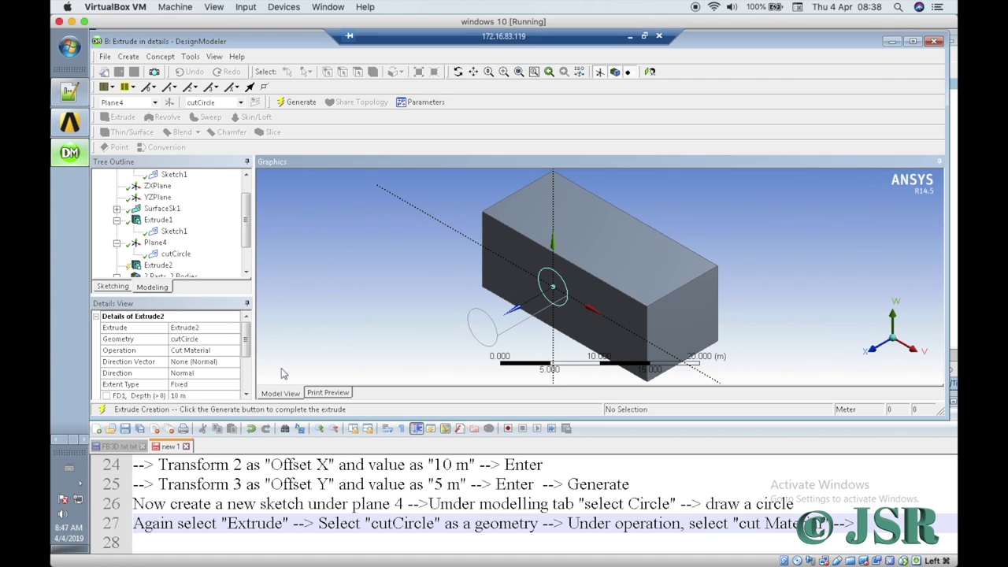
pyautogui.click(247, 395)
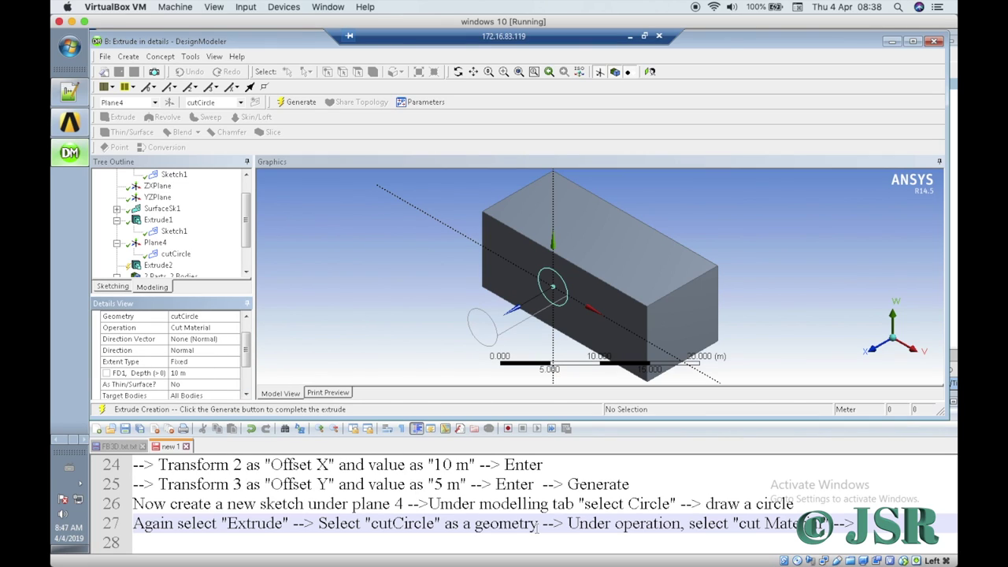
pyautogui.click(875, 528)
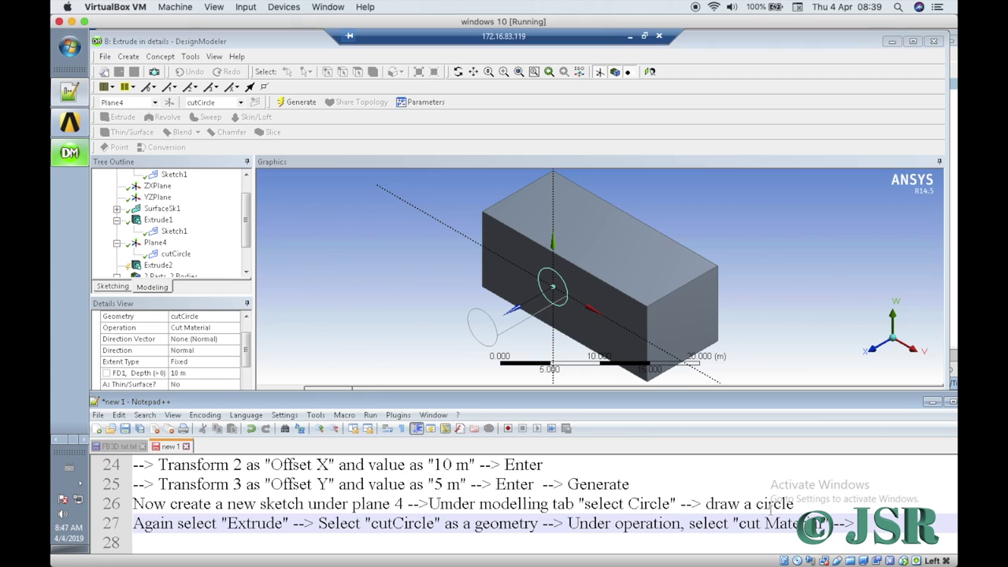
pyautogui.click(236, 343)
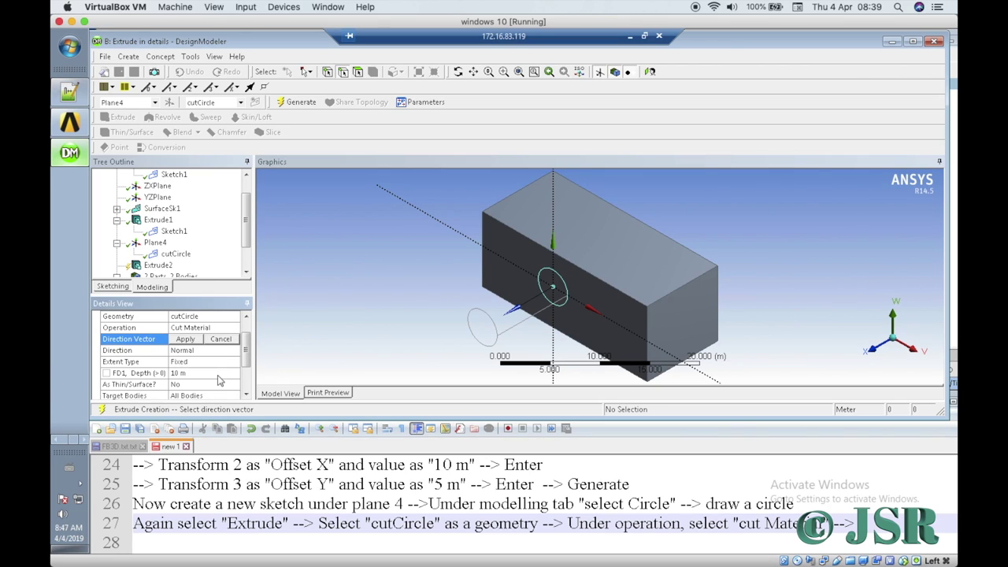
pyautogui.click(235, 352)
pyautogui.click(235, 351)
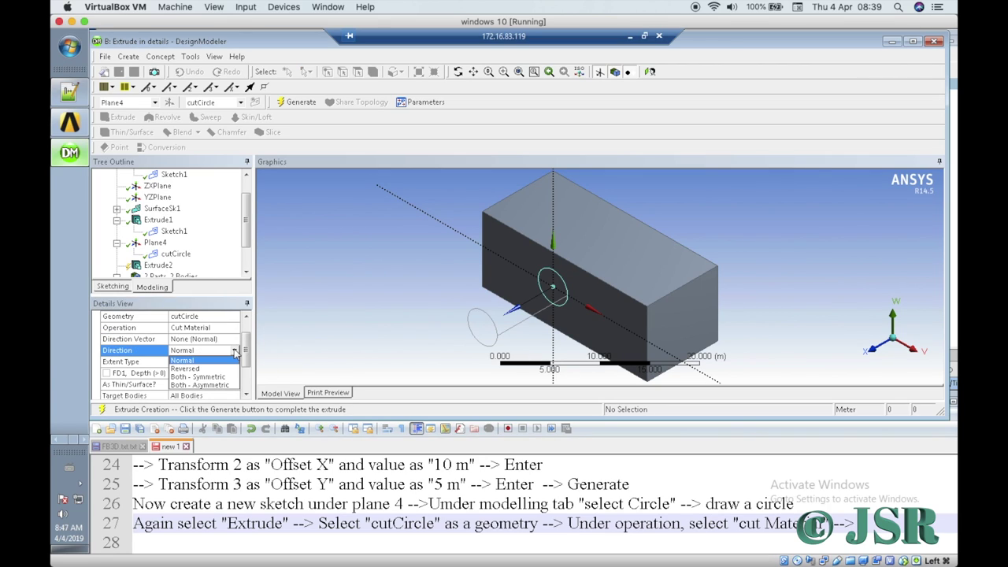
pyautogui.click(233, 369)
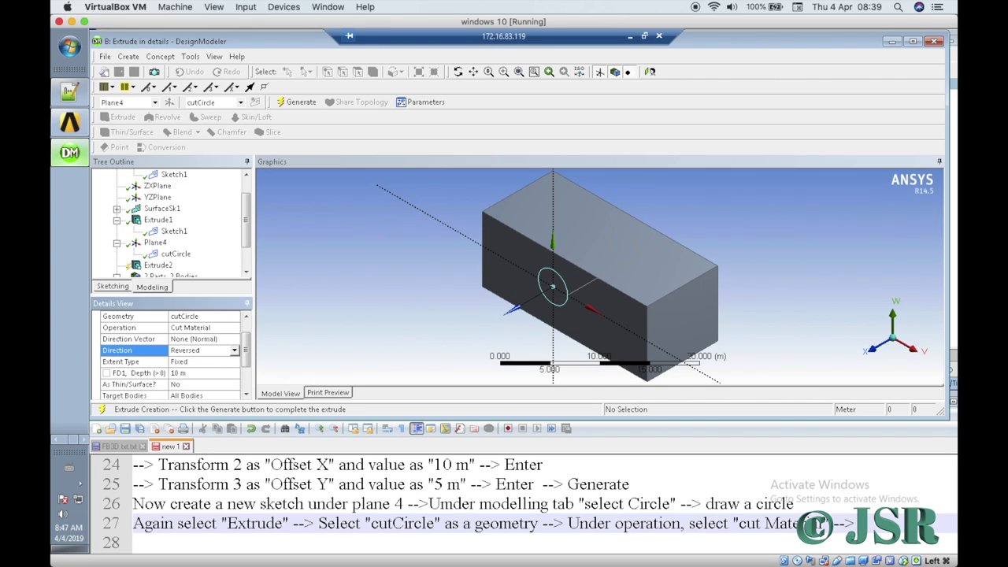
# Step: Add 'Direction as "Reversed"' to the end of line 27 in the Notepad++ notes
pyautogui.click(826, 519)
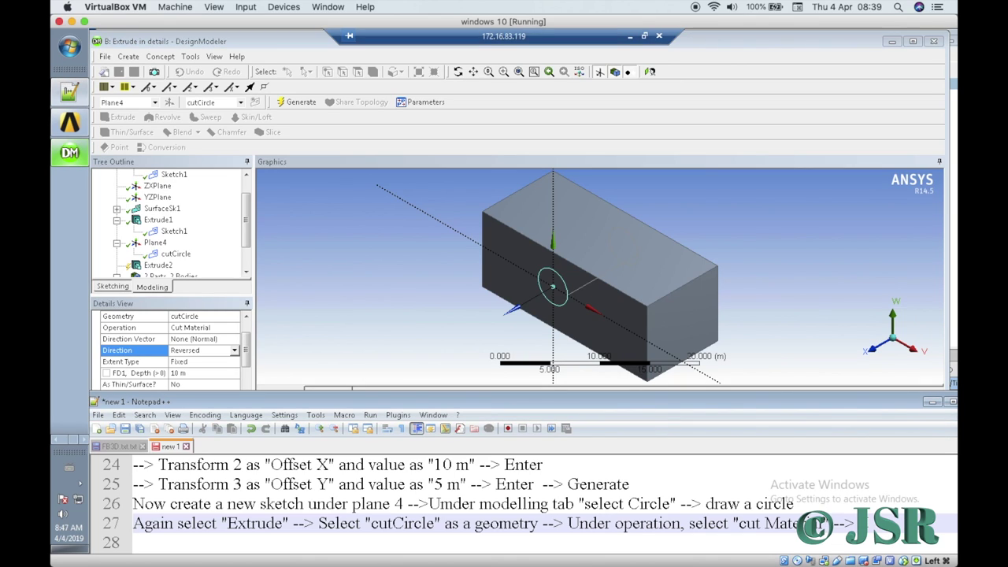
pyautogui.write('Direc')
pyautogui.write('on')
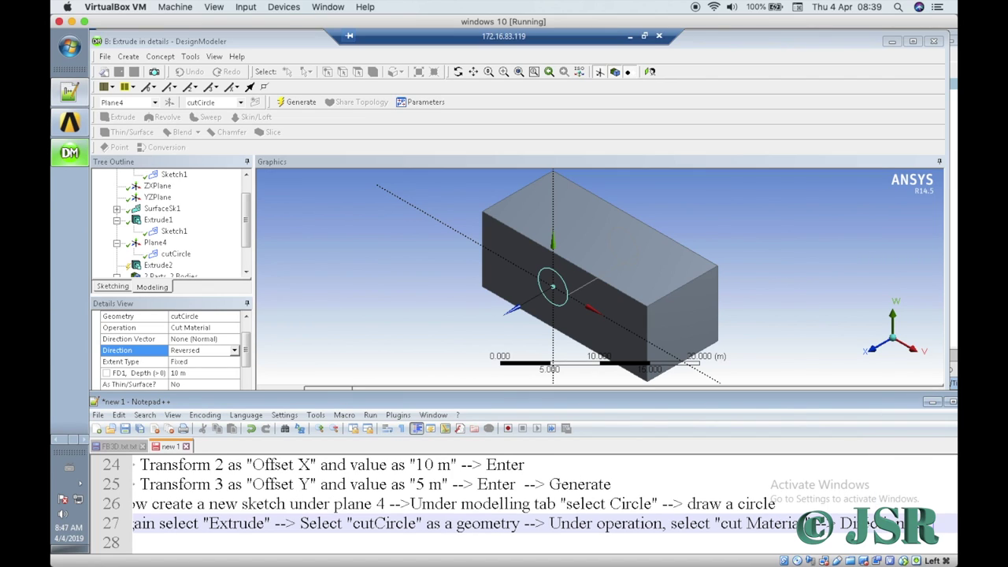
pyautogui.write(' as "Reve')
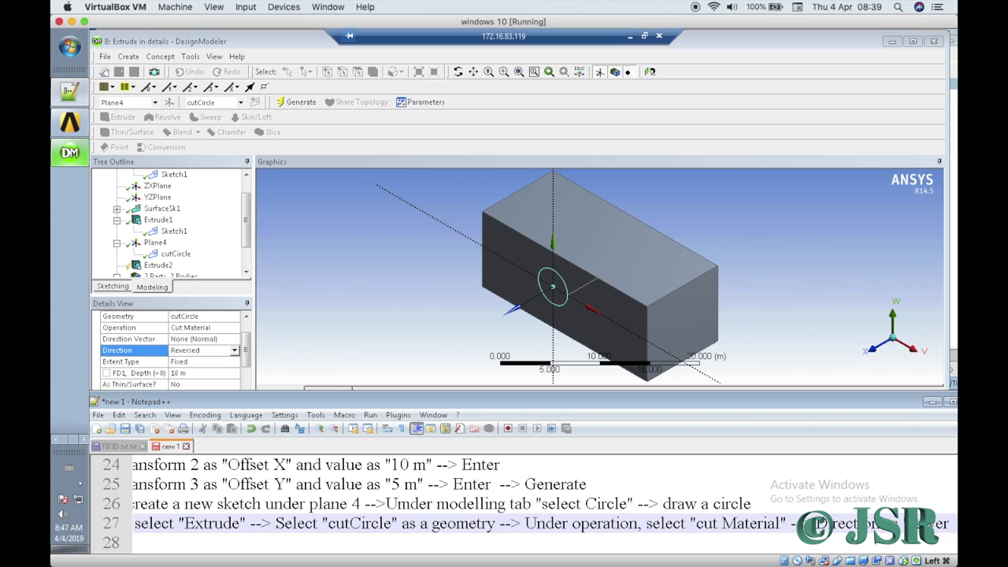
pyautogui.write('rsed')
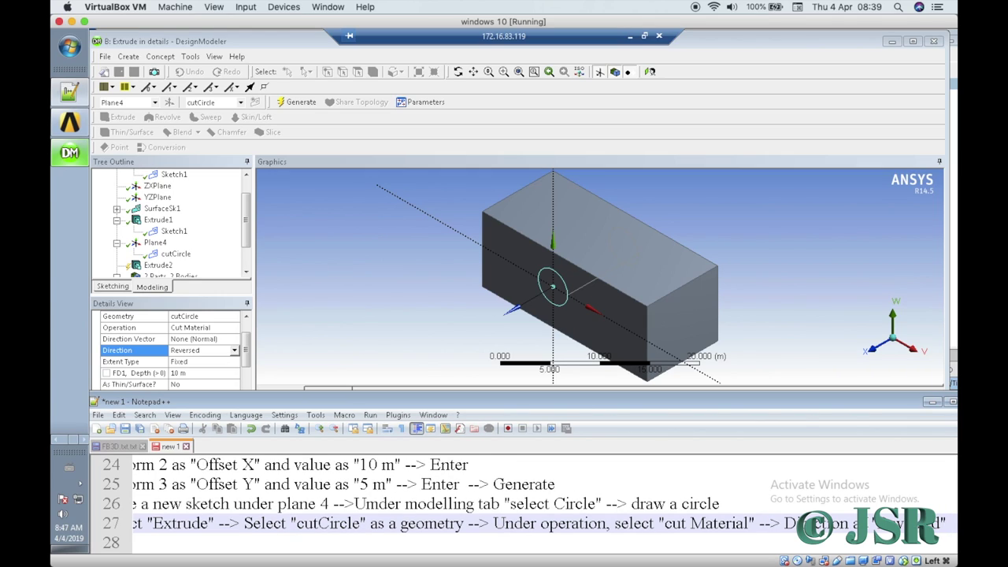
pyautogui.click(234, 351)
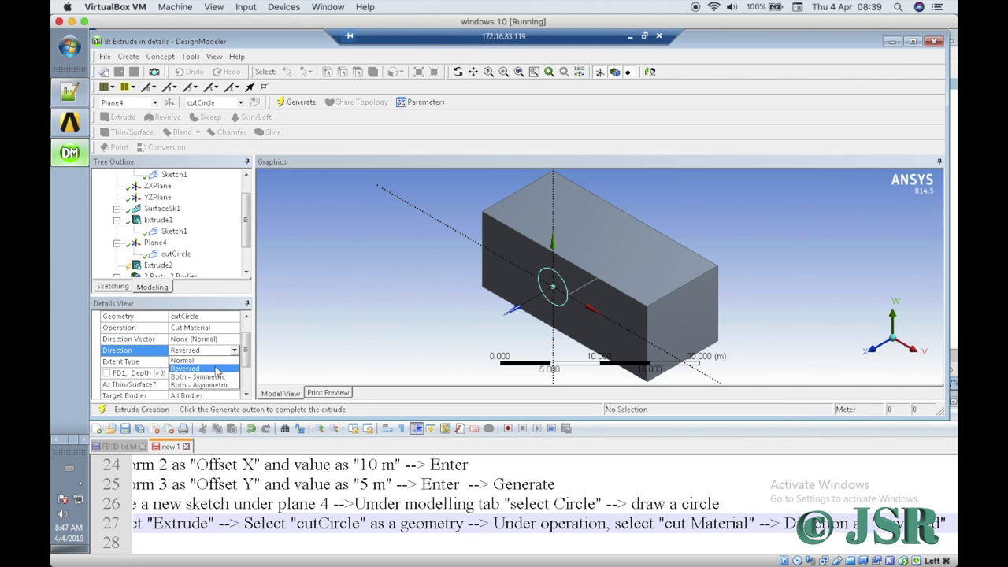
pyautogui.click(216, 369)
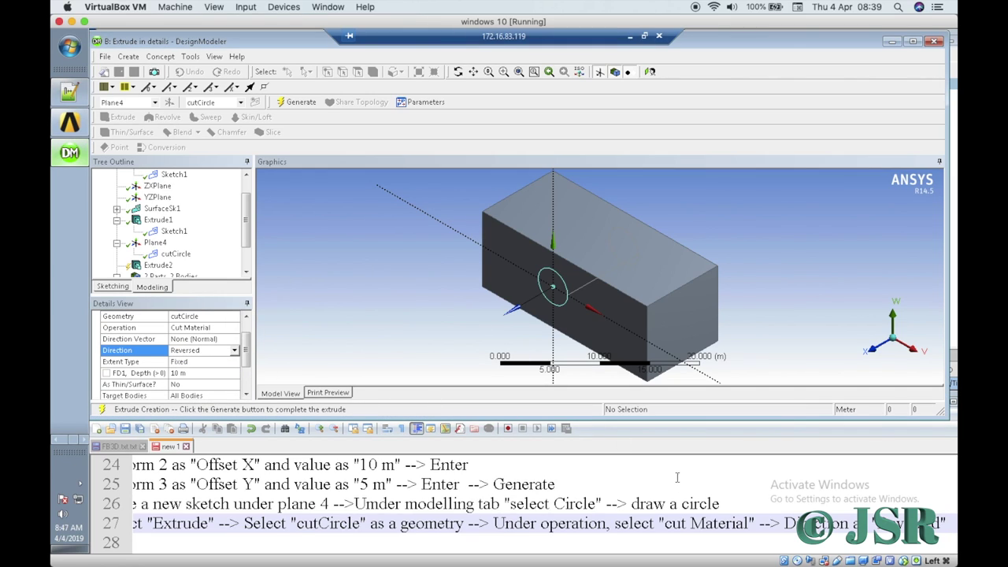
# Step: Extend line 27 of the Notepad++ notes with '--> Depth as "10 m"'
pyautogui.click(950, 523)
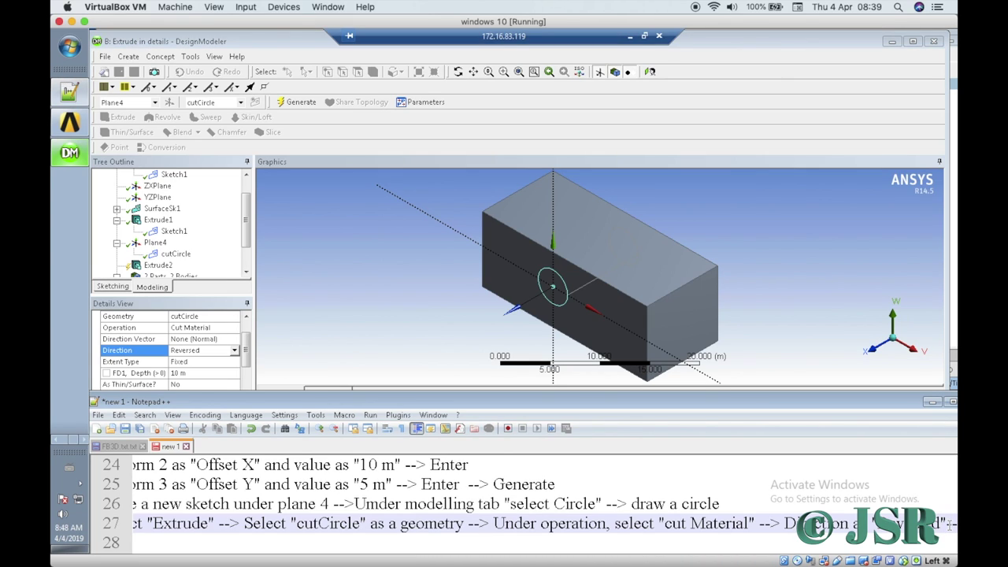
pyautogui.write('-')
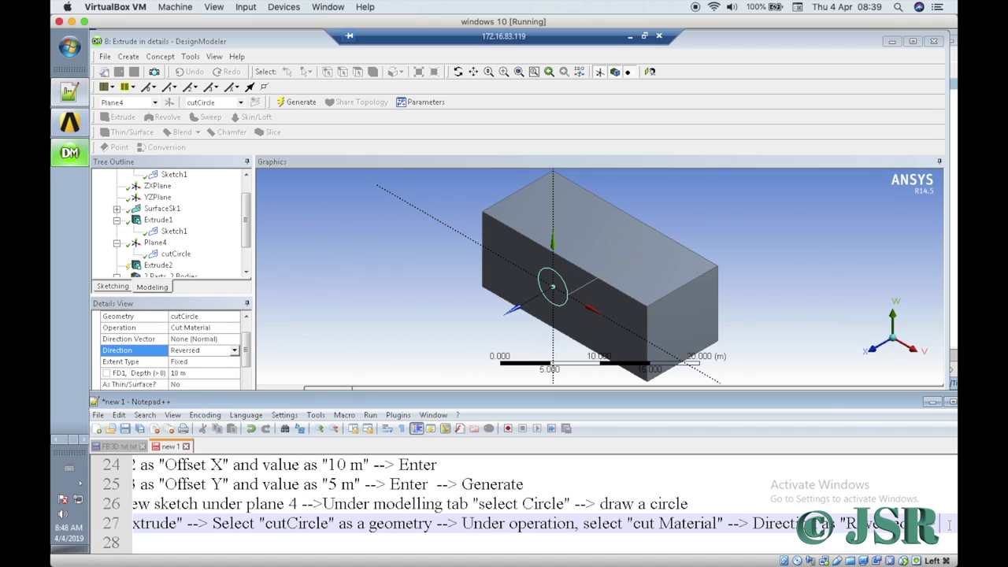
pyautogui.write('-> Depth')
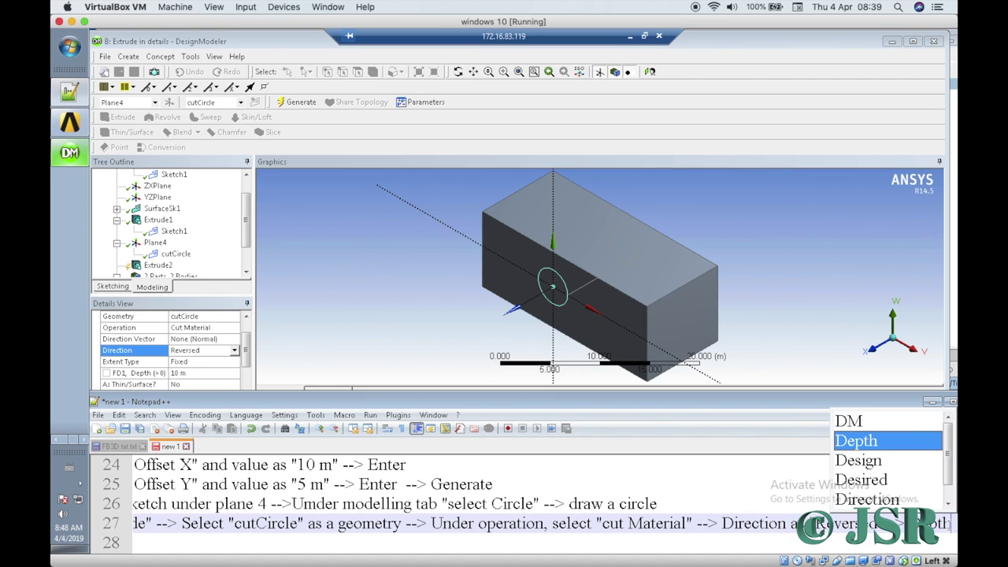
pyautogui.press('Escape')
pyautogui.write('as ')
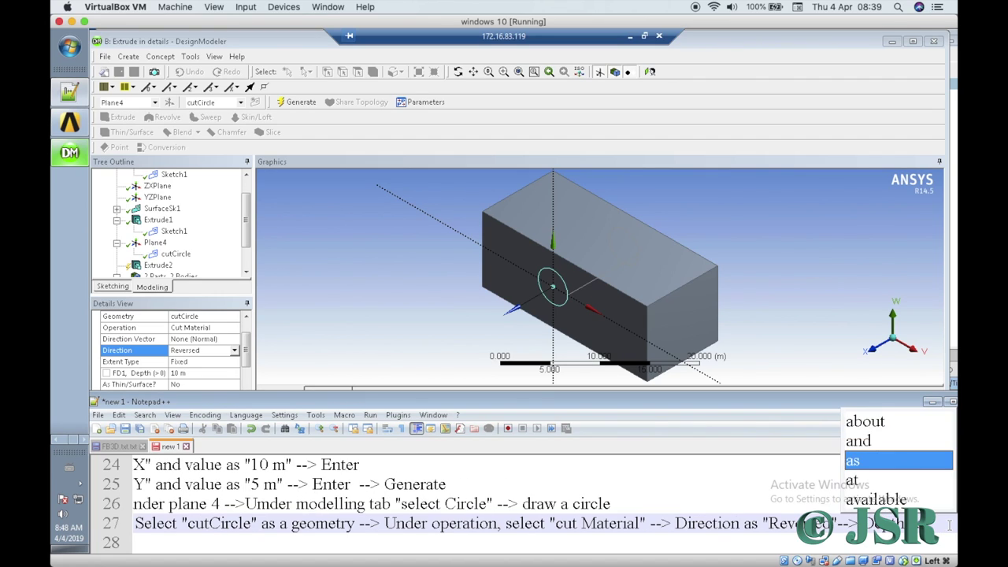
pyautogui.write('"10')
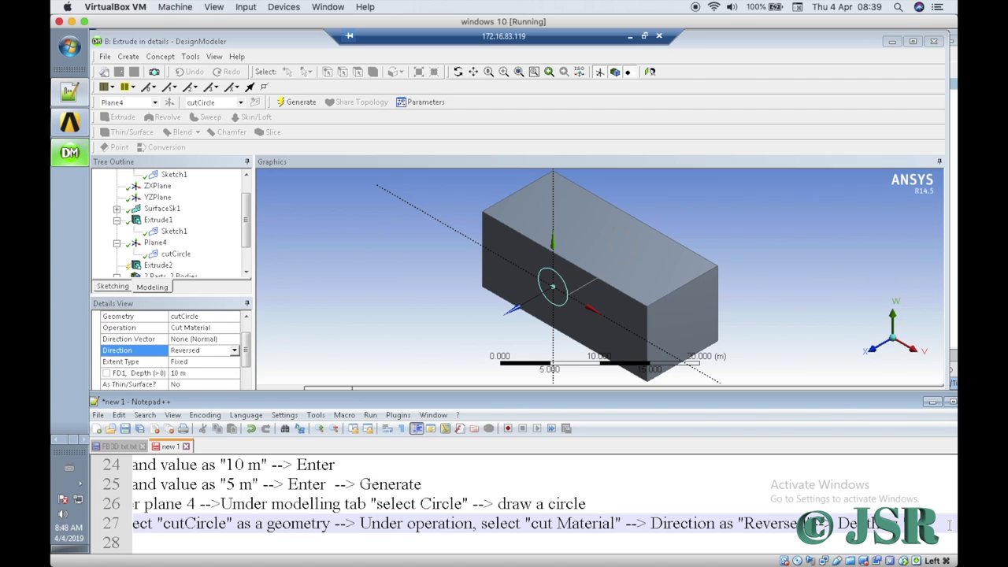
pyautogui.write(' m')
pyautogui.press('Escape')
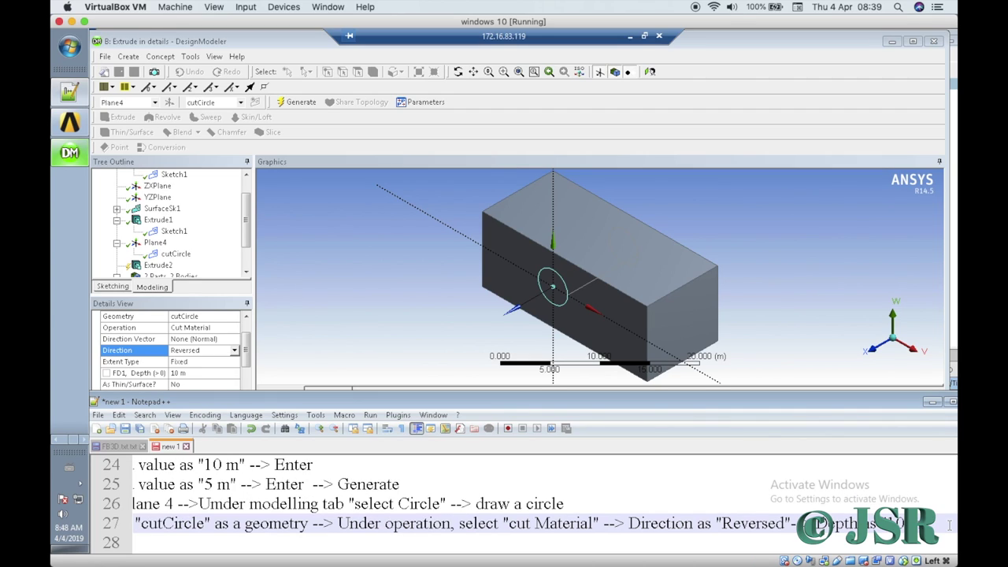
pyautogui.write('" in')
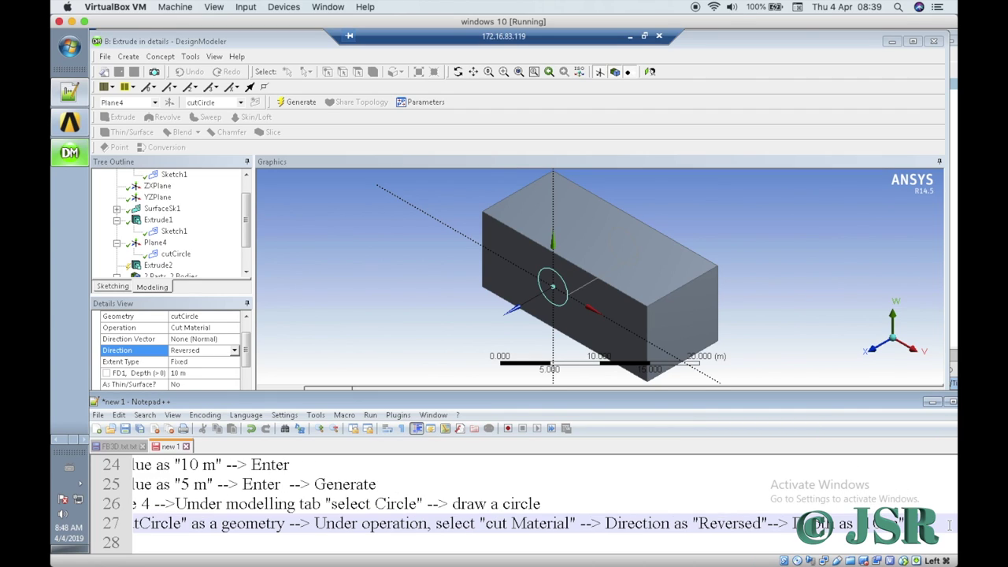